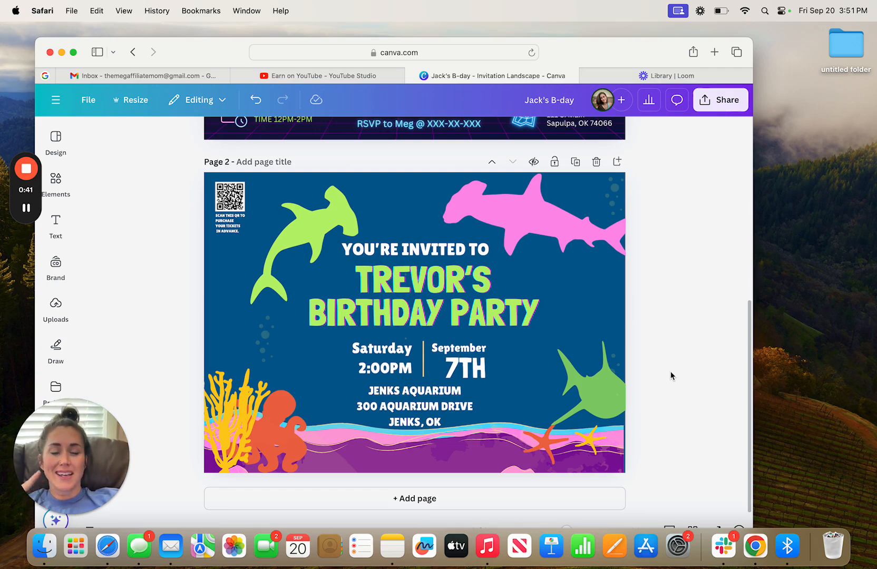
Examine both birthday invitation pages of the open design, the video-game one and the aquarium one
scroll(671, 375, up, 10)
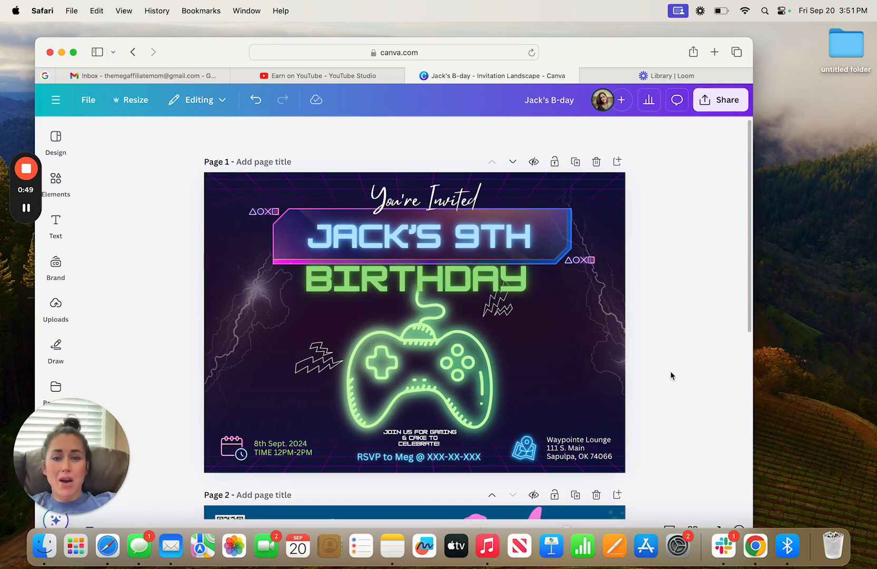
scroll(671, 376, down, 10)
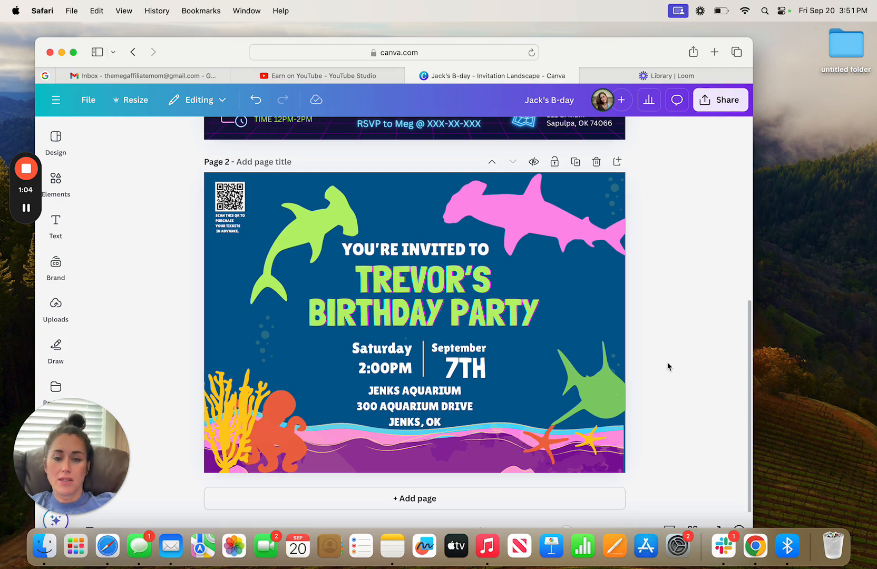
scroll(667, 362, up, 5)
scroll(668, 362, up, 2)
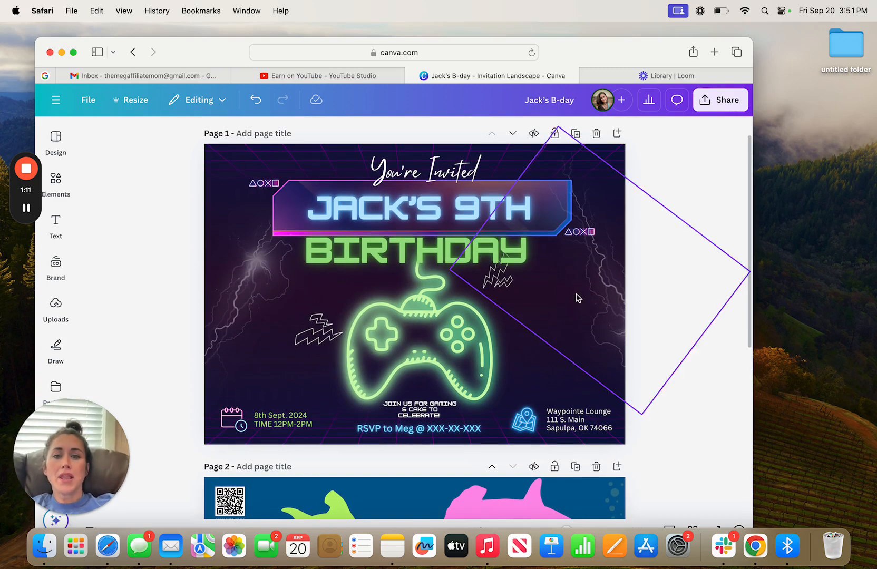
scroll(576, 298, down, 3)
scroll(576, 298, down, 5)
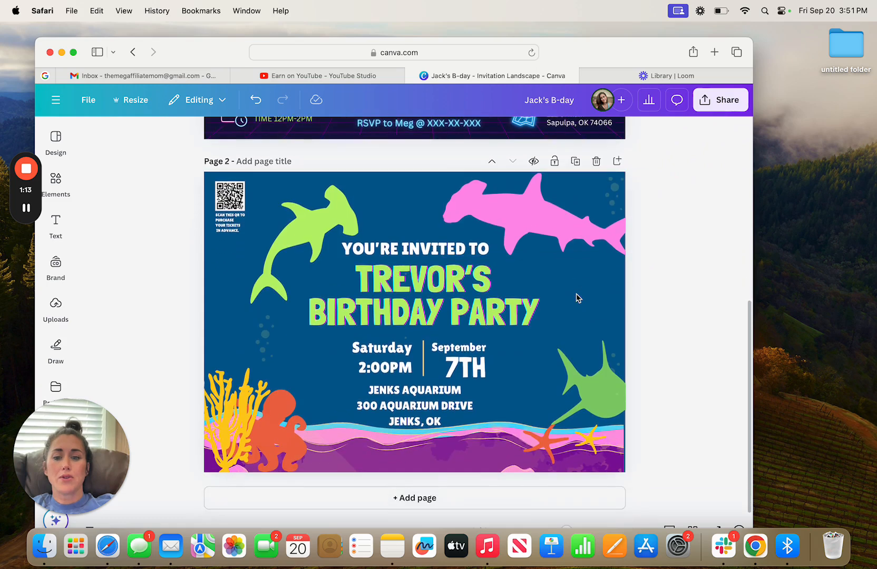
scroll(445, 331, up, 3)
scroll(444, 331, up, 4)
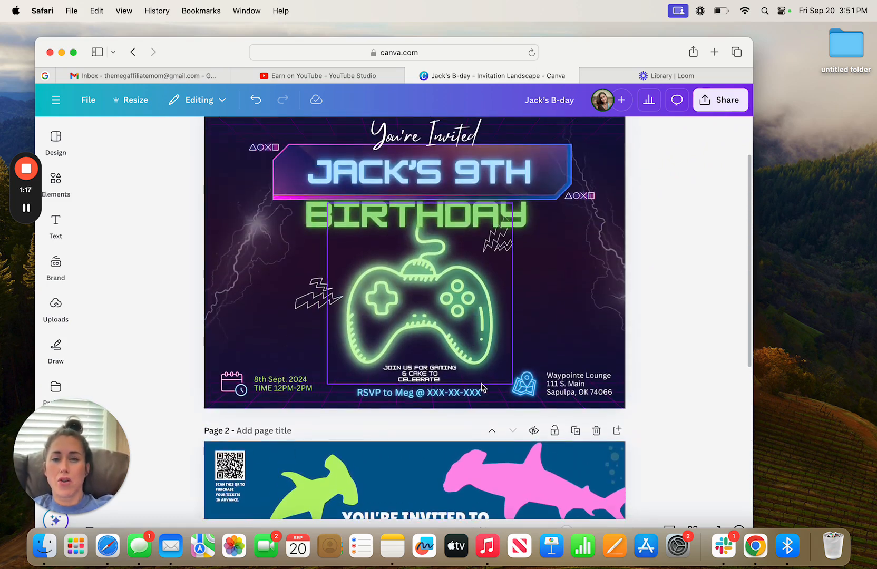
scroll(487, 371, down, 6)
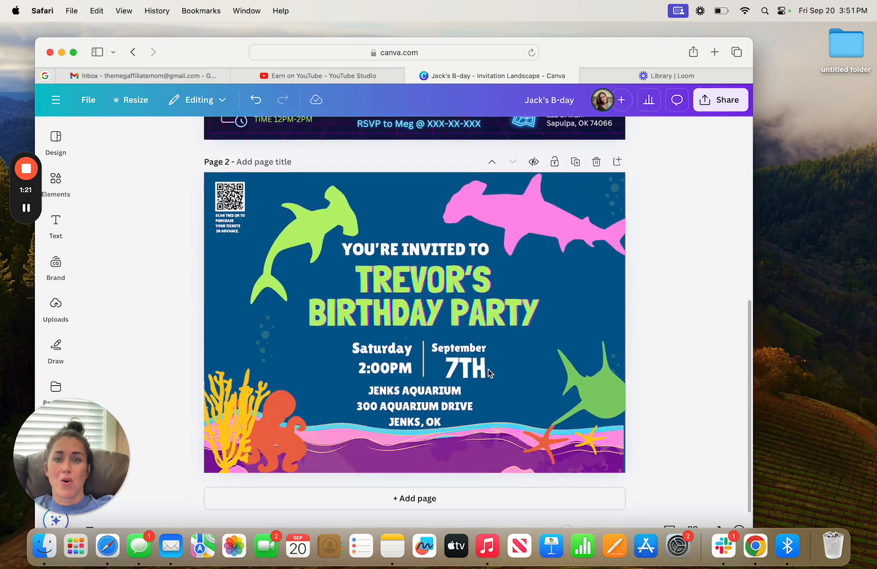
scroll(487, 371, up, 7)
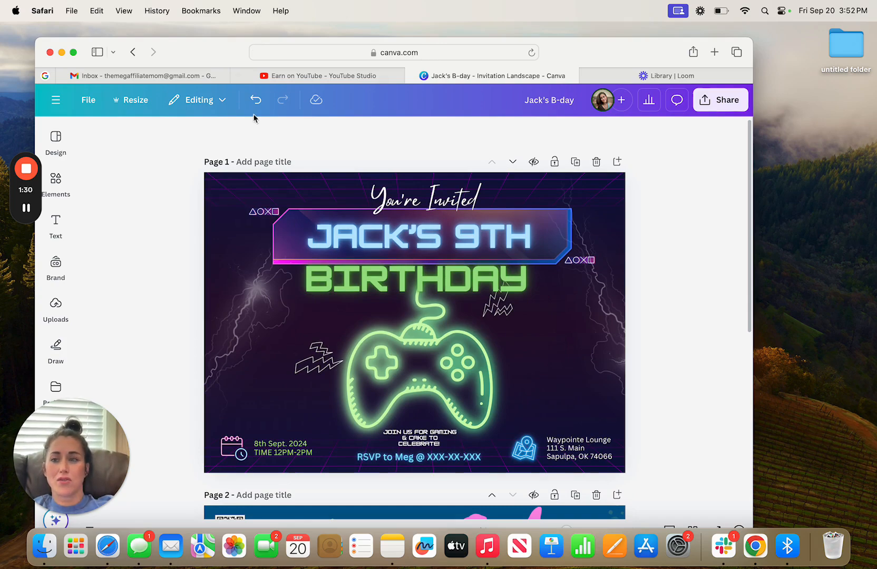
click(62, 138)
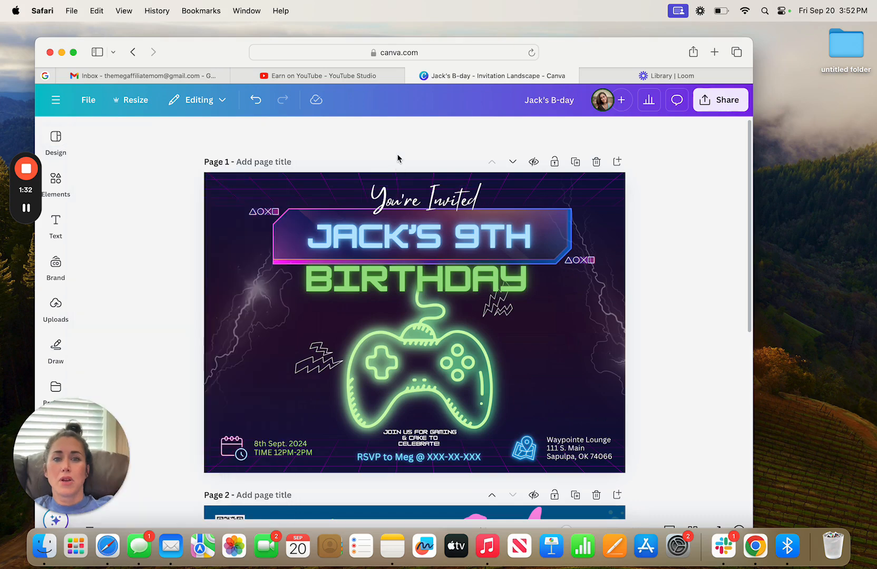
scroll(399, 159, down, 1)
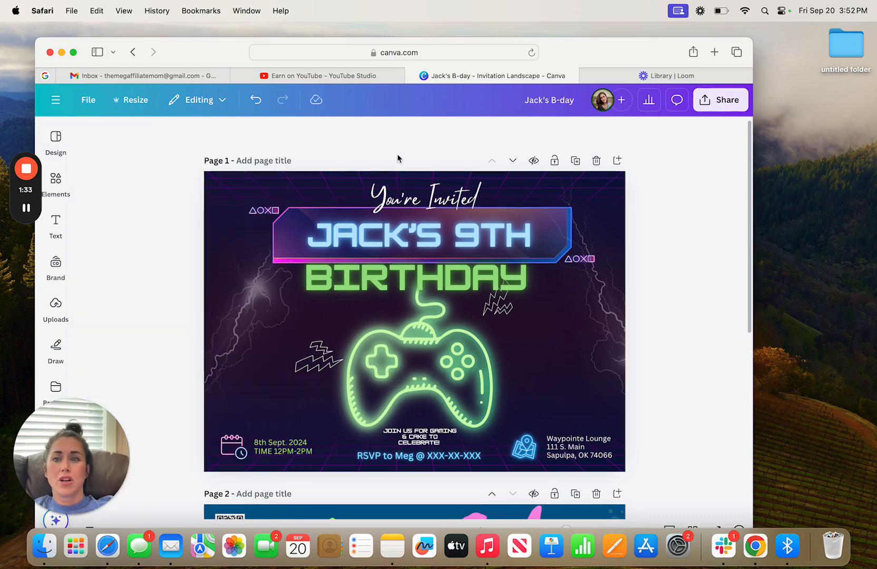
Expand the browser window to full screen and go to the Canva home page
click(73, 52)
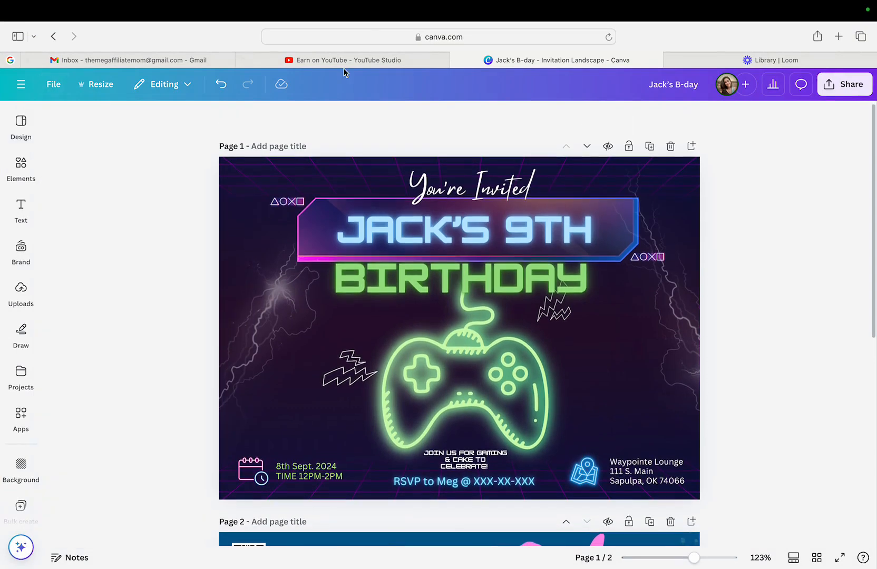
click(365, 37)
text(canva)
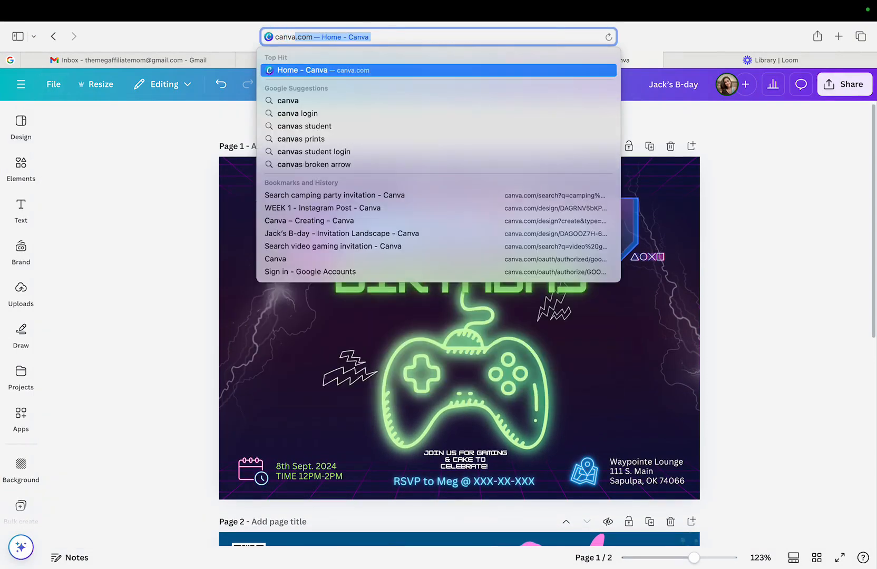
key(Return)
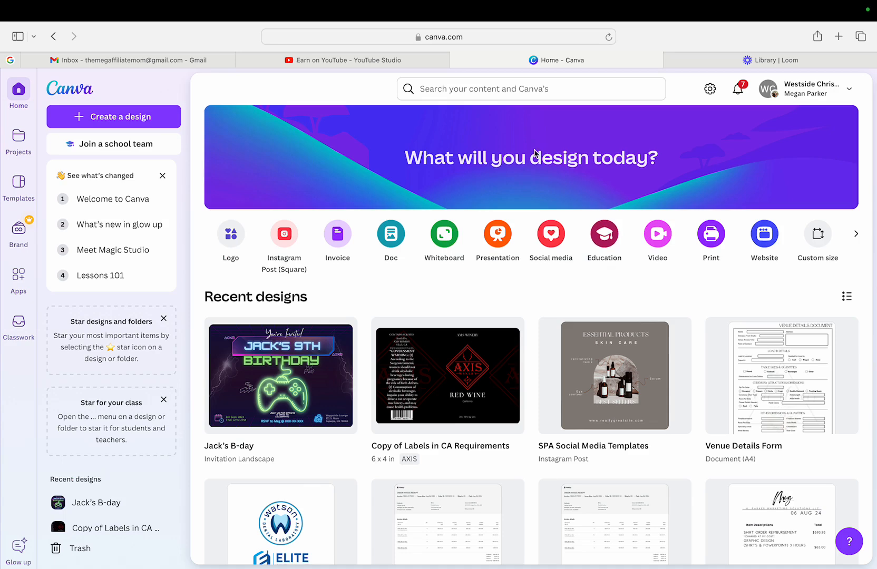
Search the Canva templates for "camping party invitations"
click(500, 95)
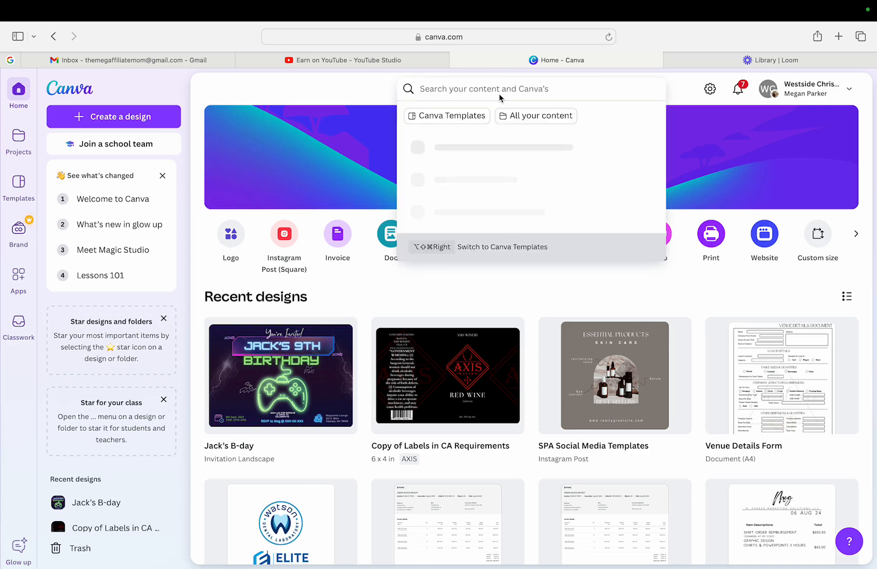
click(454, 116)
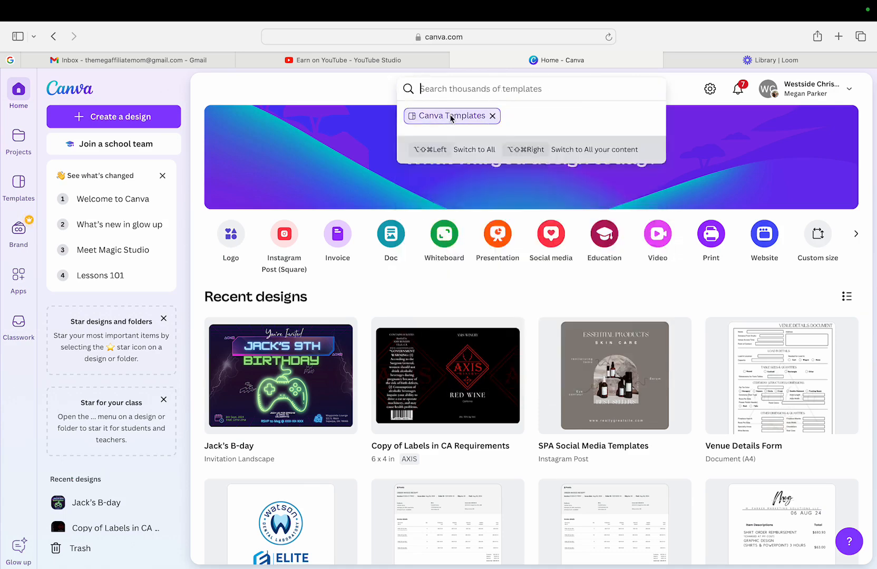
text(cam)
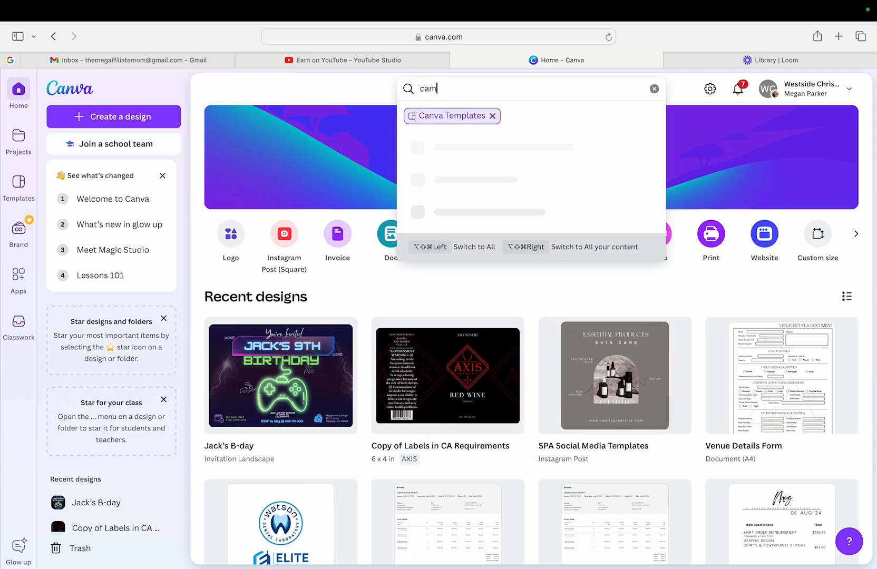
text(ping party invitations)
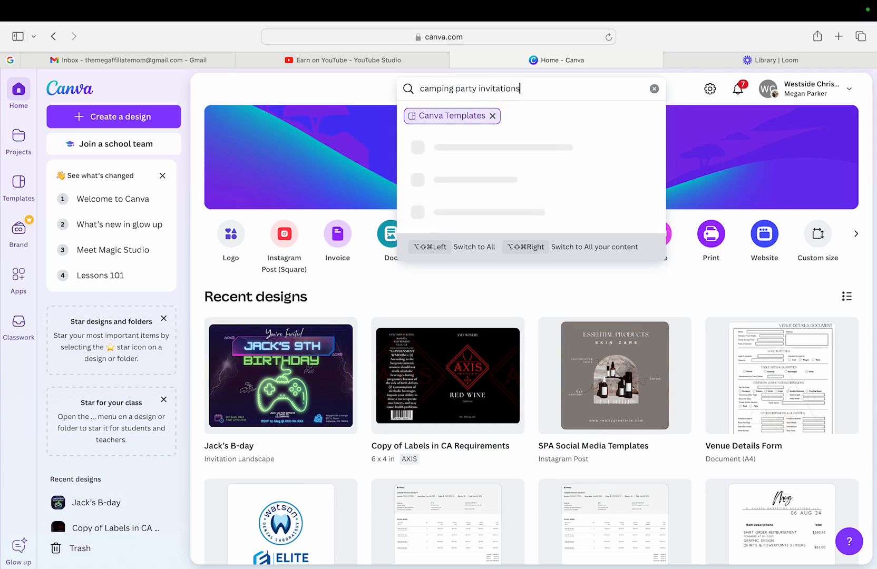
key(Return)
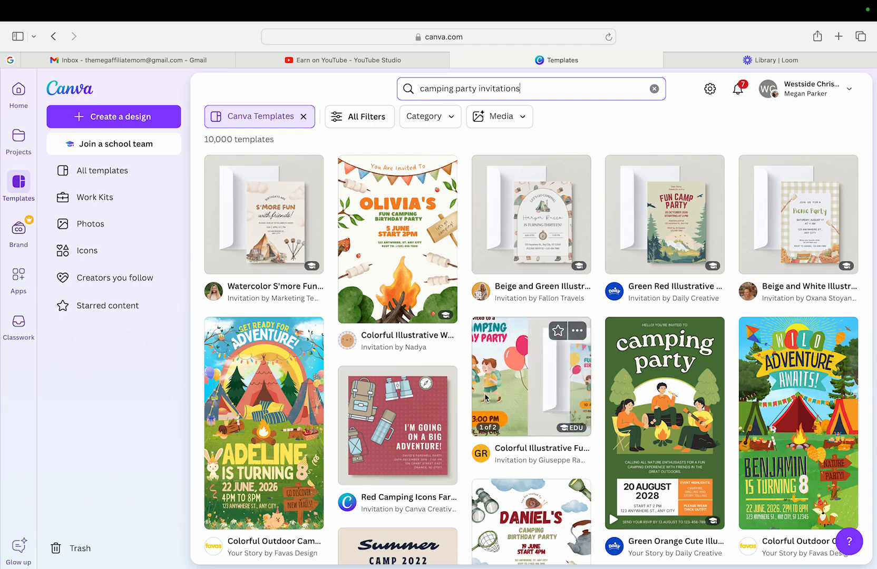
Browse the camping party invitation templates to compare their designs
scroll(556, 285, down, 5)
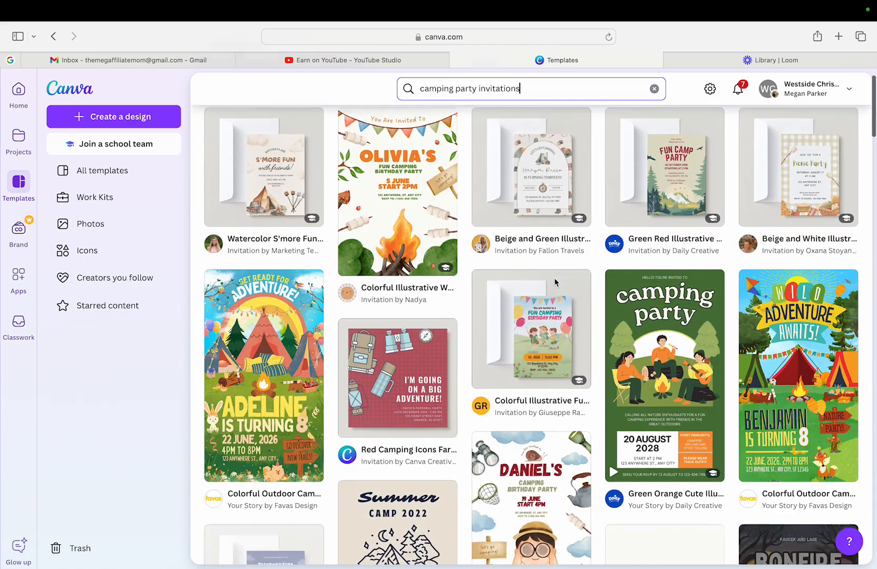
scroll(555, 283, down, 7)
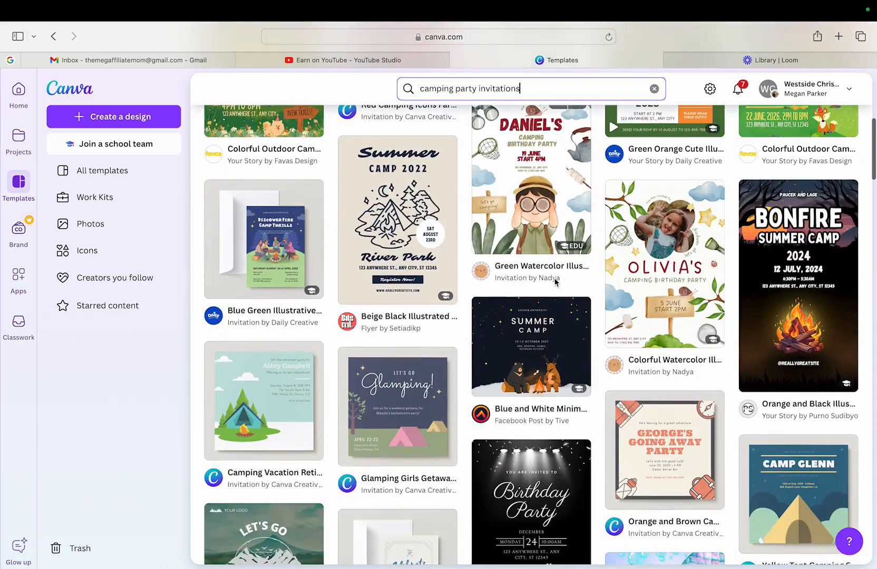
scroll(555, 281, down, 5)
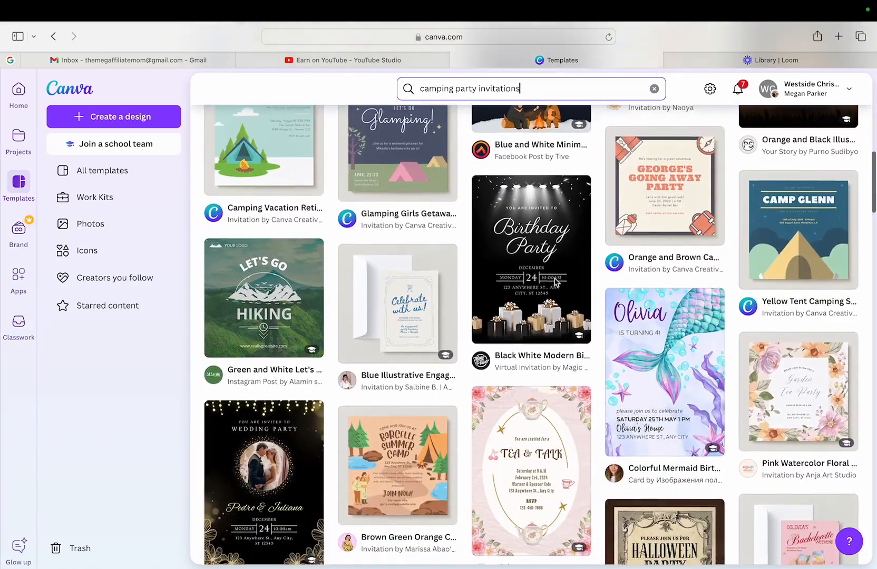
scroll(555, 282, down, 7)
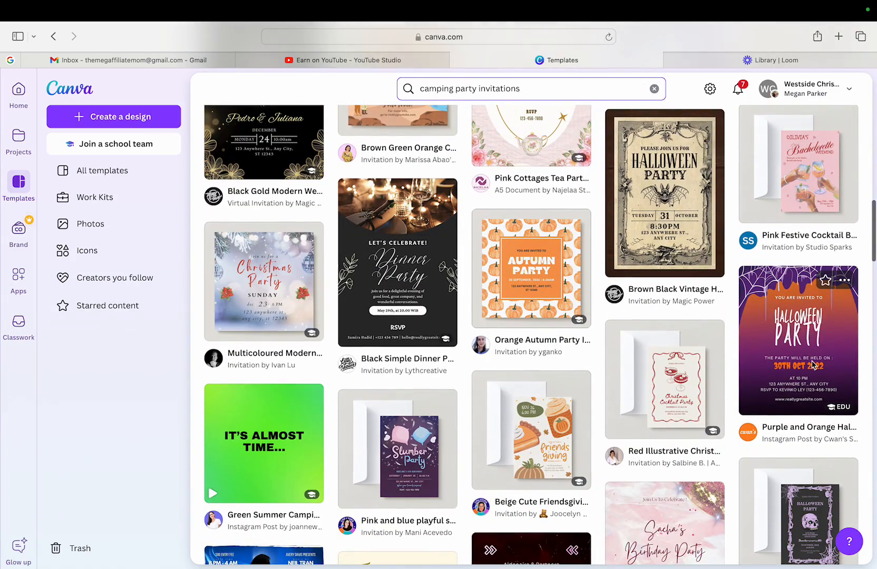
scroll(820, 385, down, 8)
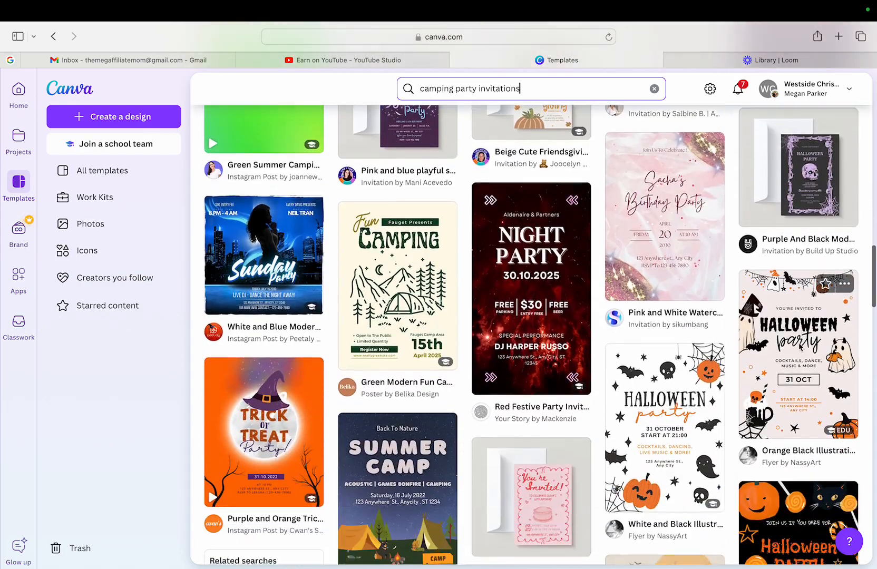
scroll(800, 347, down, 15)
scroll(800, 347, up, 10)
scroll(800, 346, up, 2)
scroll(665, 389, down, 1)
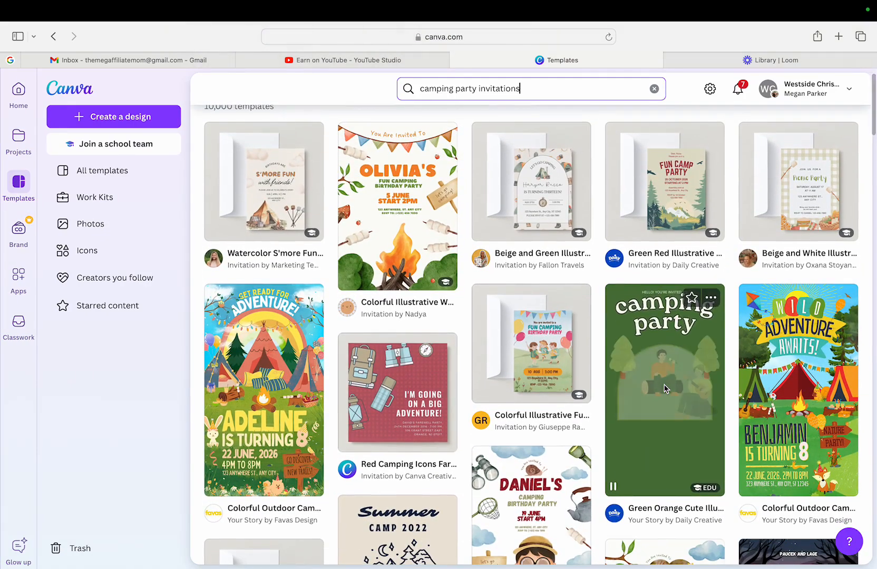
Open the Watercolor S'more Fun Camping Invitation template for customizing and dismiss the card printing options
click(293, 199)
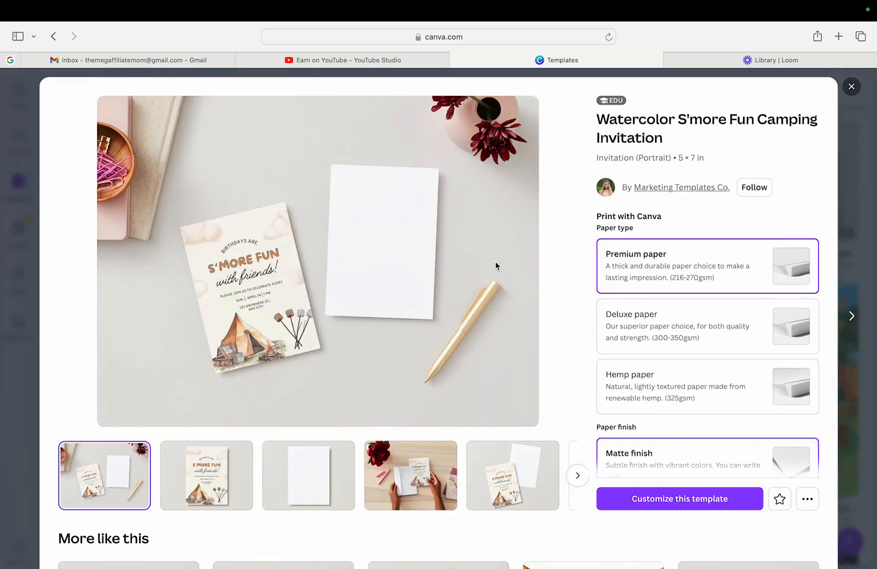
scroll(463, 332, down, 2)
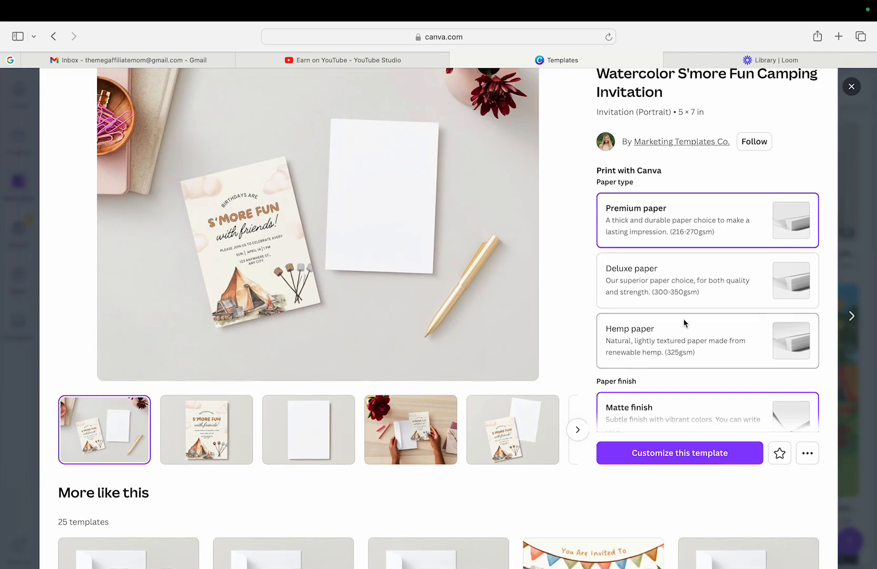
scroll(684, 323, down, 3)
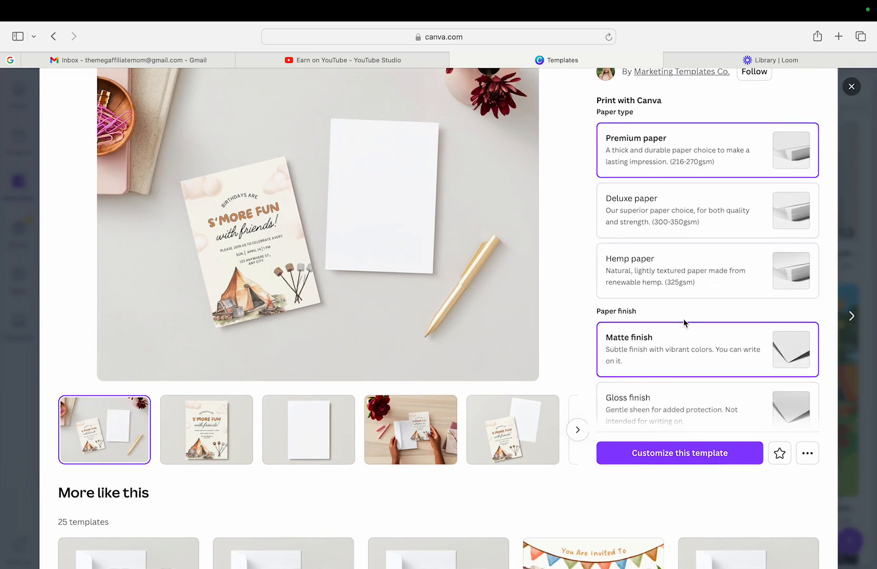
click(664, 454)
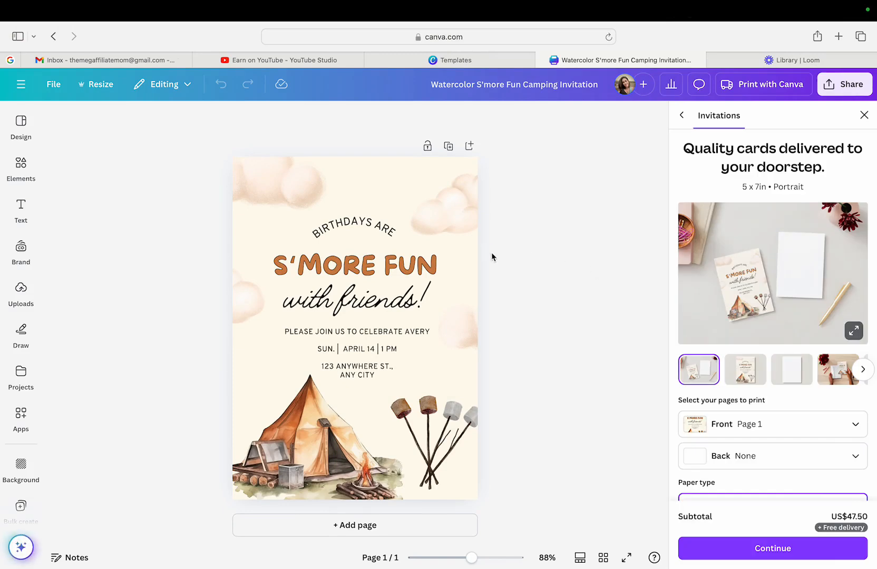
click(864, 115)
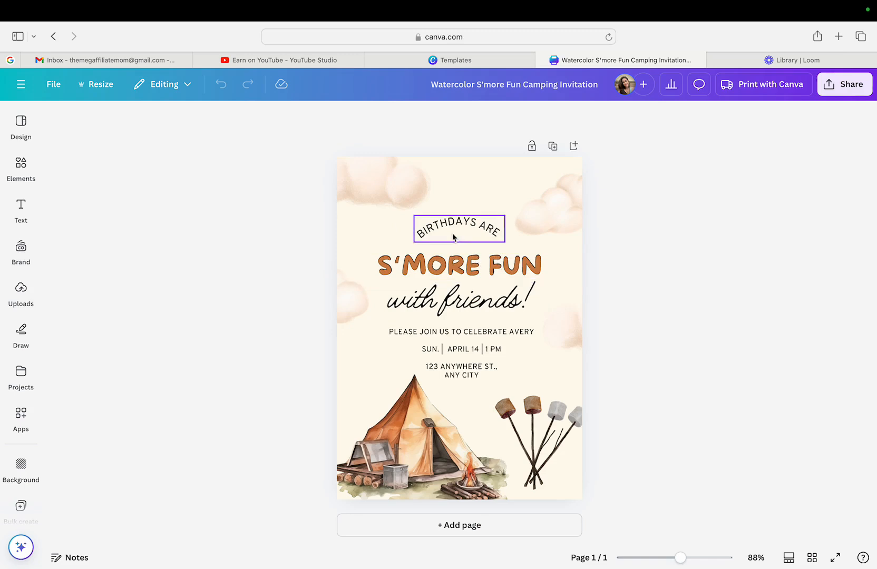
Replace the sample name in the "Please join us to celebrate" line with the birthday child's first name in possessive form
double_click(499, 331)
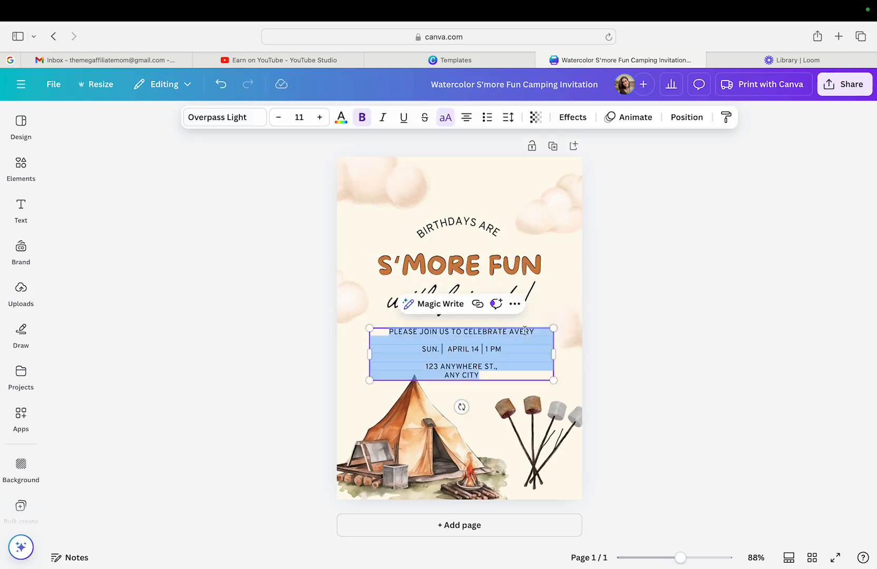
click(534, 331)
key(BackSpace)
key(BackSpace)
key(BackSpace)
key(BackSpace)
key(BackSpace)
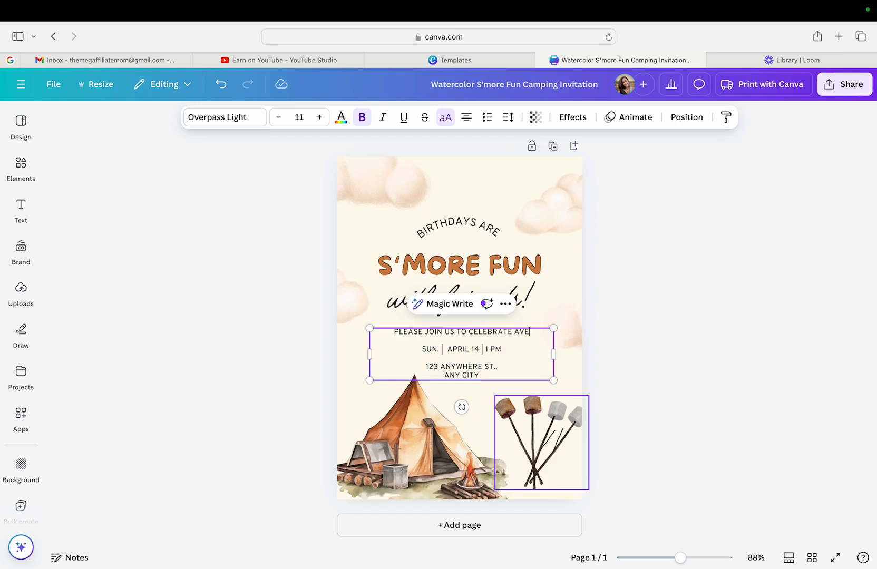
text(GRACE'S)
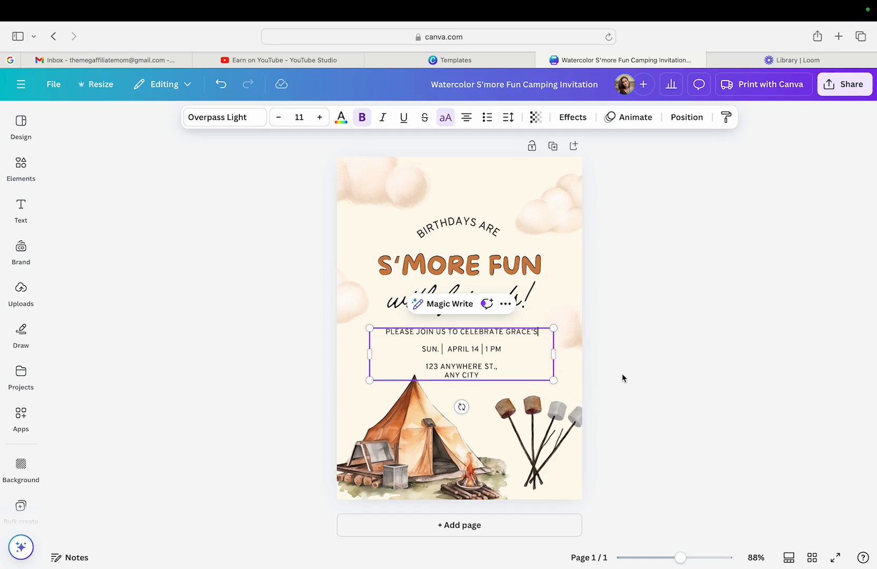
Insert three line breaks after the "Please join us to celebrate" line, above the date, and finish editing the text
key(Return)
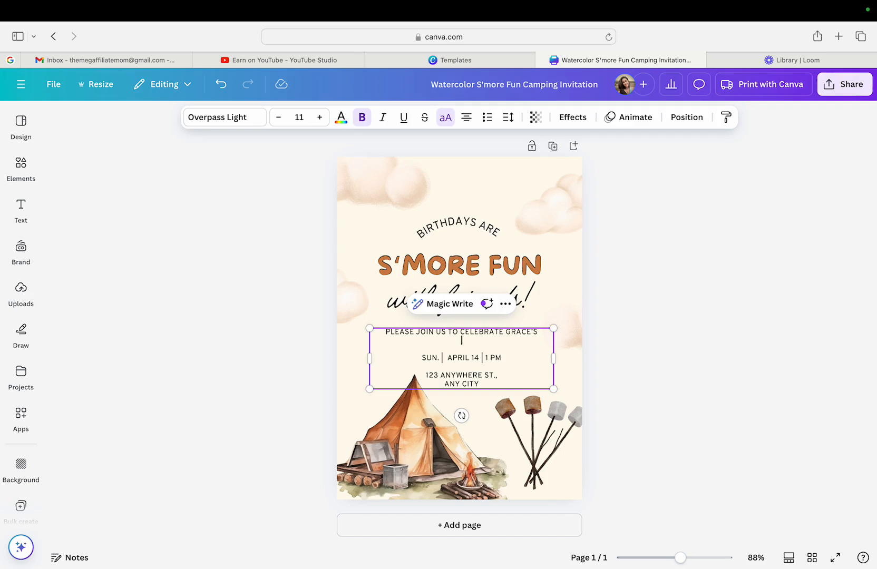
key(BackSpace)
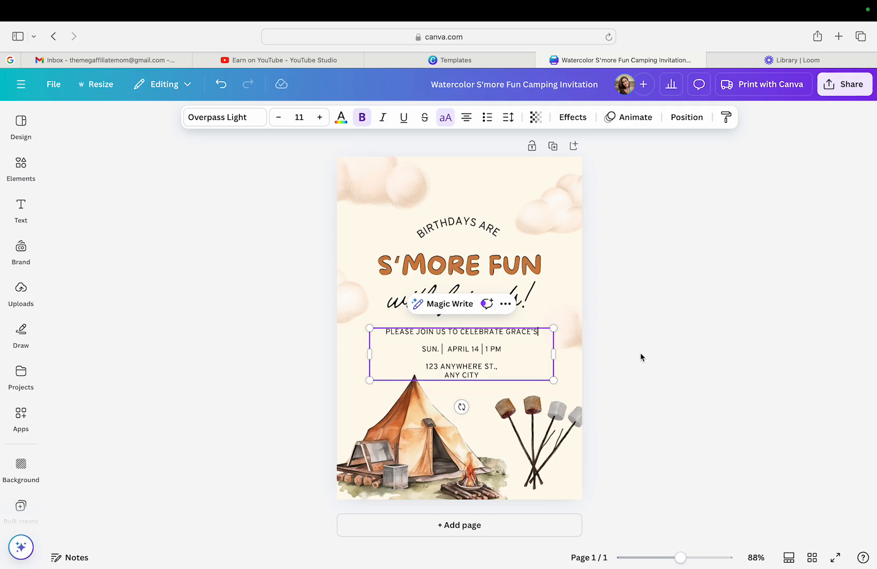
key(Return)
key(Return)
key(Return)
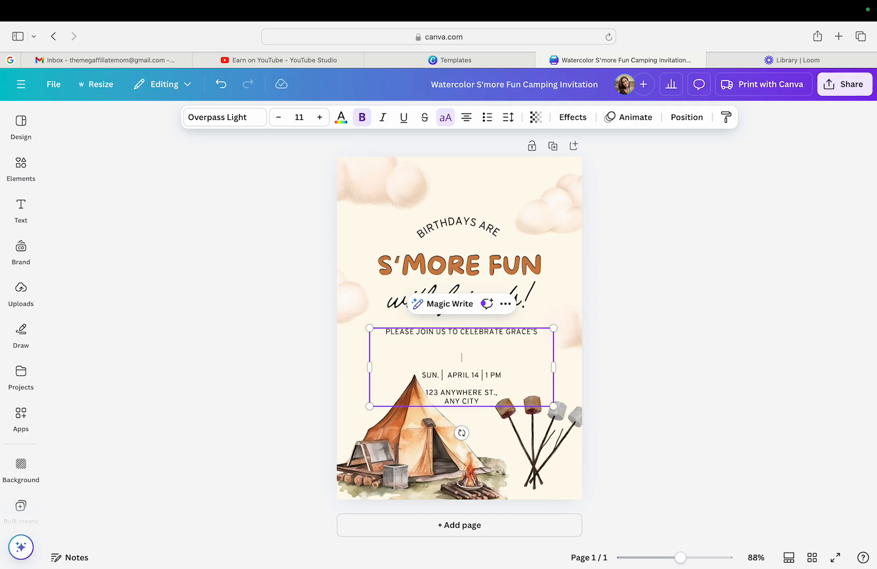
click(576, 262)
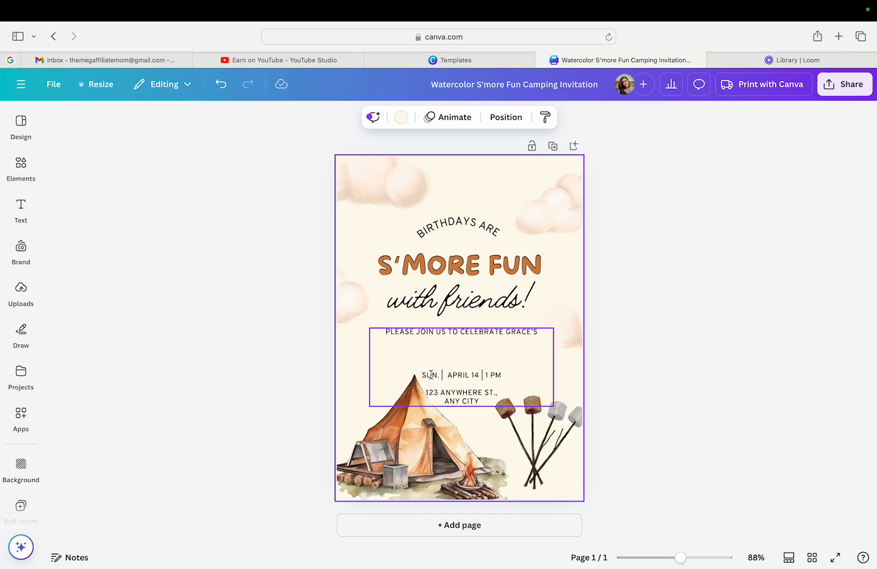
Replace the first part of the sample street name in the address line with a new word and finish editing
click(461, 390)
key(BackSpace)
key(BackSpace)
key(BackSpace)
key(BackSpace)
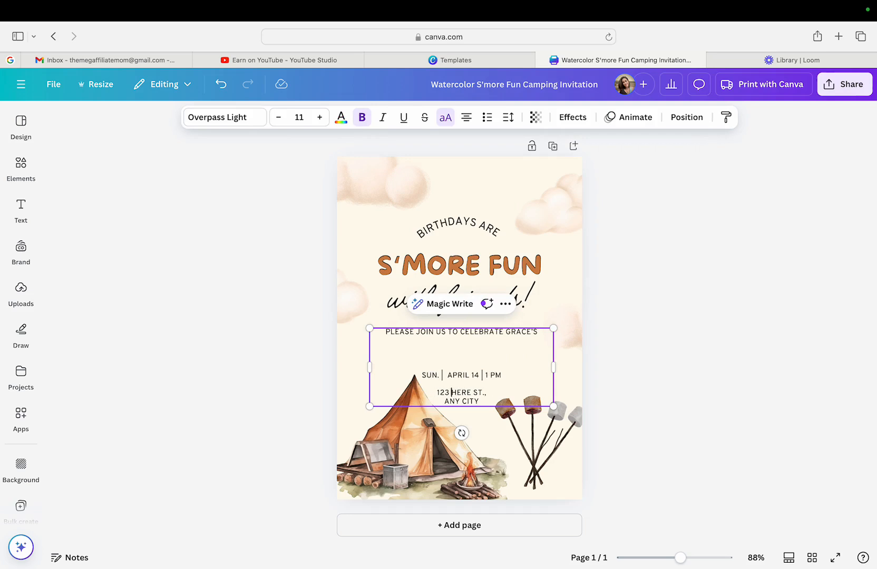
text(WHATEVER)
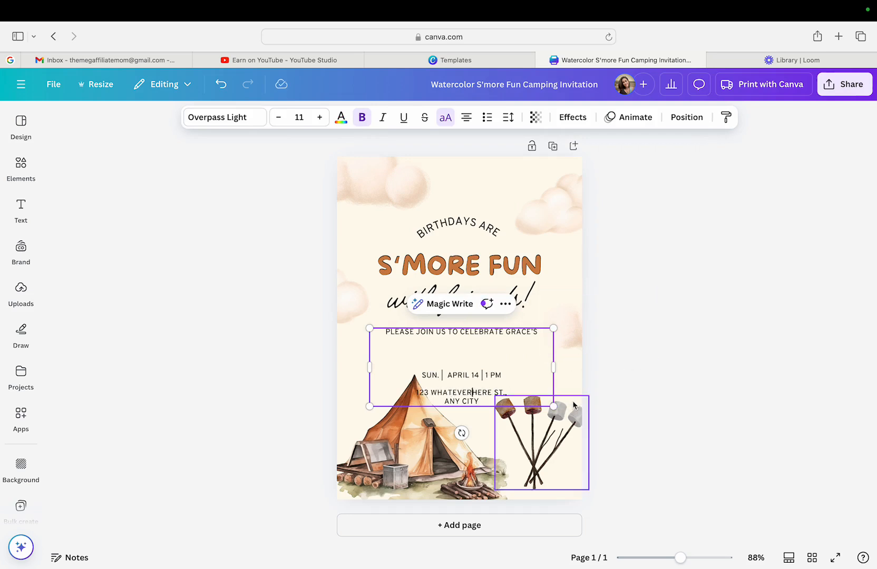
click(609, 372)
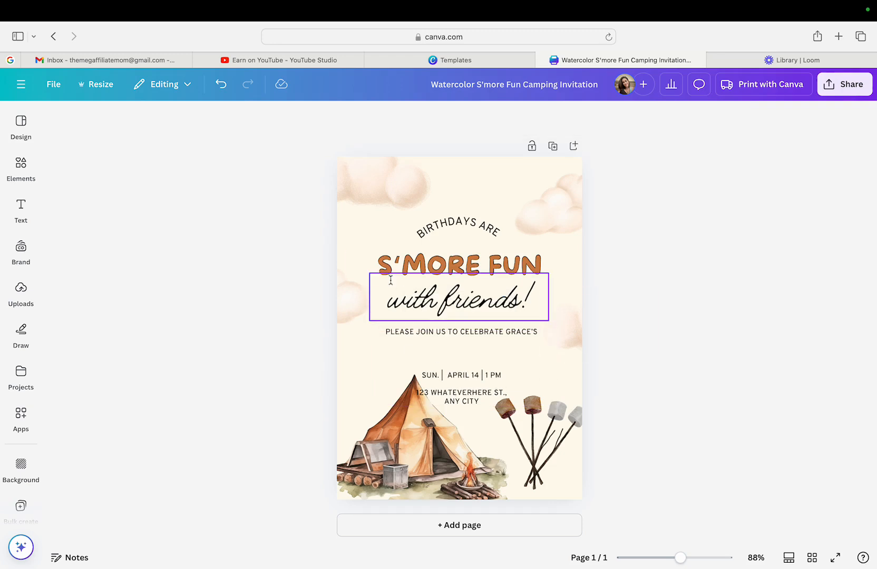
Add a new text box and place it between the "Please join us to celebrate" line and the date
click(20, 206)
click(22, 182)
click(21, 207)
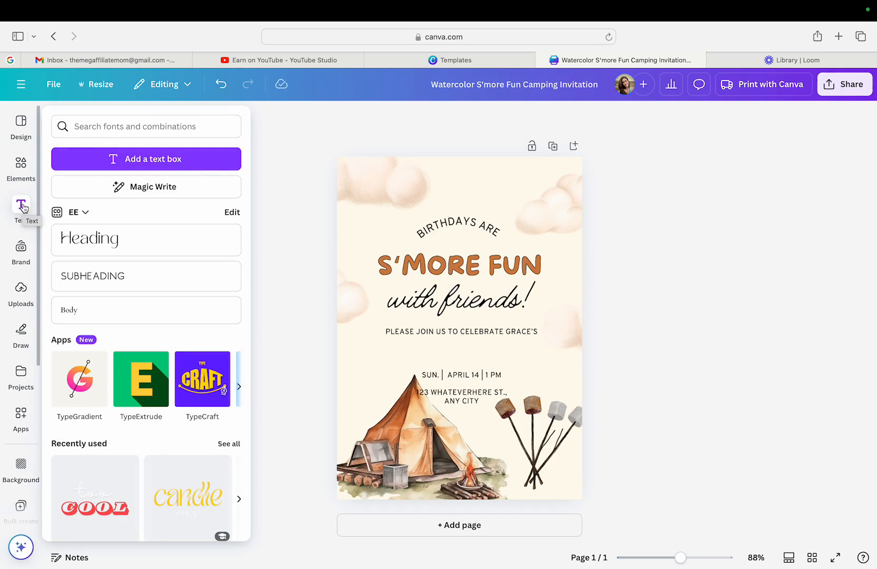
click(142, 165)
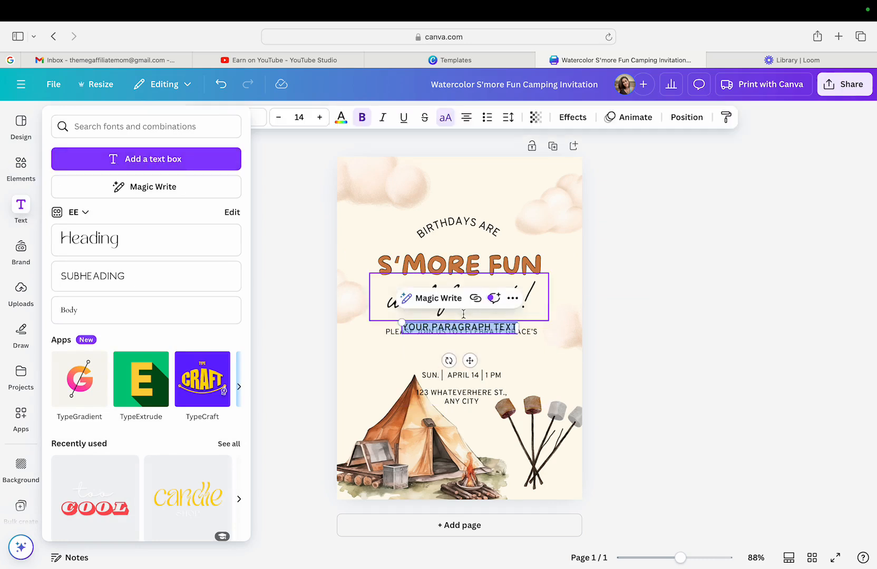
drag(470, 361, 474, 379)
Replace the new text box's placeholder with "7" and move it beside the date, above the left slope of the tent
double_click(471, 348)
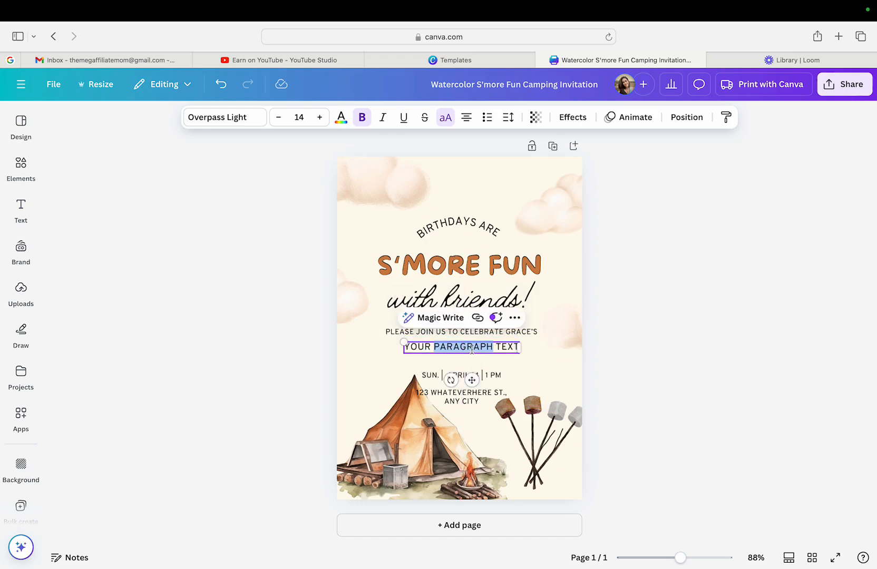
key(BackSpace)
key(BackSpace)
key(BackSpace)
key(BackSpace)
key(BackSpace)
key(BackSpace)
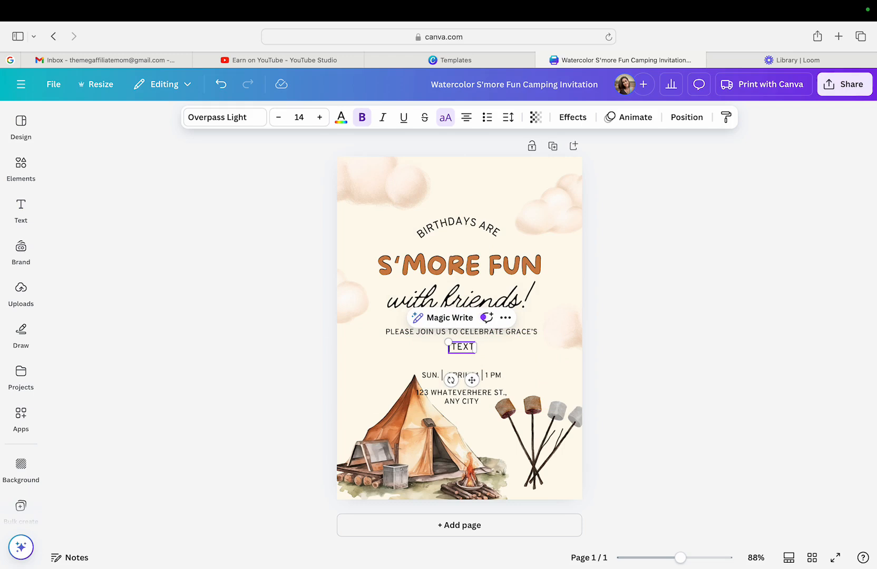
key(BackSpace)
key(BackSpace)
key(BackSpace)
key(BackSpace)
text(7)
drag(472, 379, 396, 392)
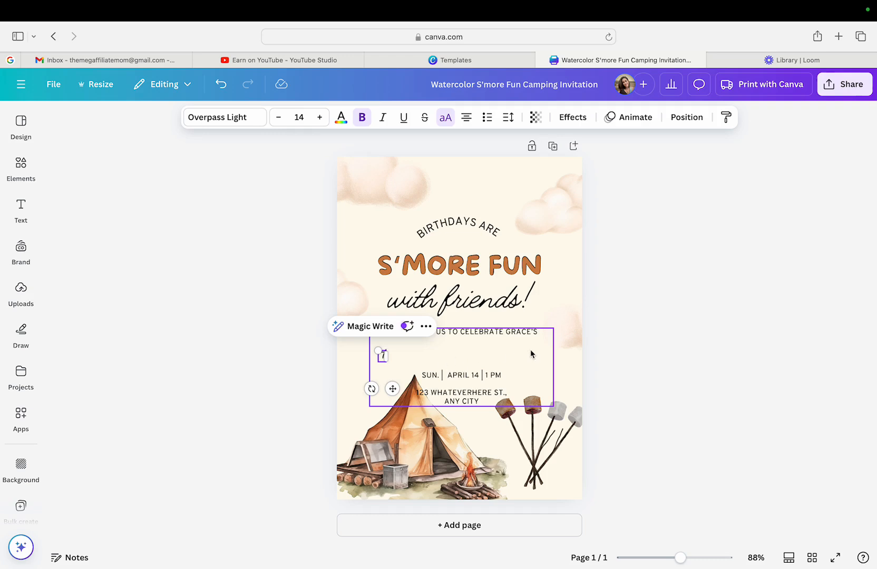
Try font sizes 62 and 78 for the number 7
click(305, 117)
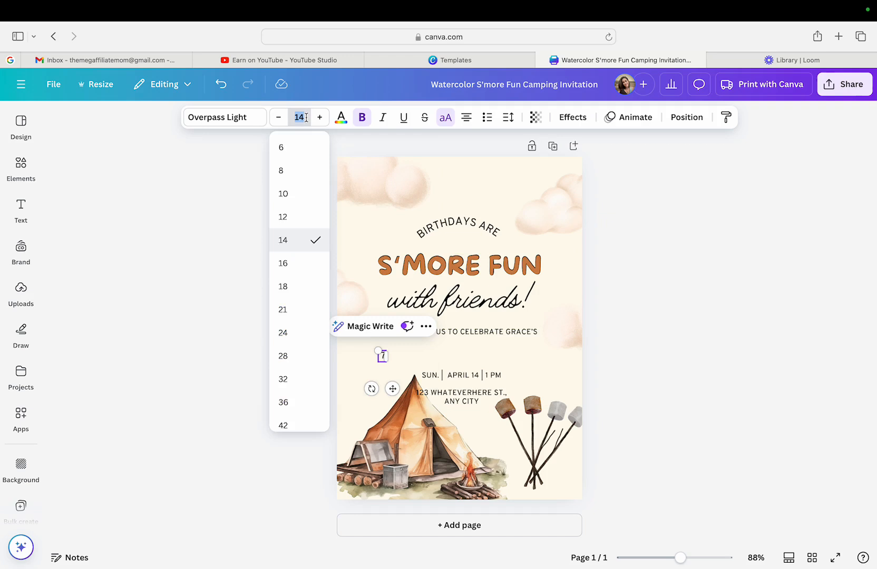
key(Return)
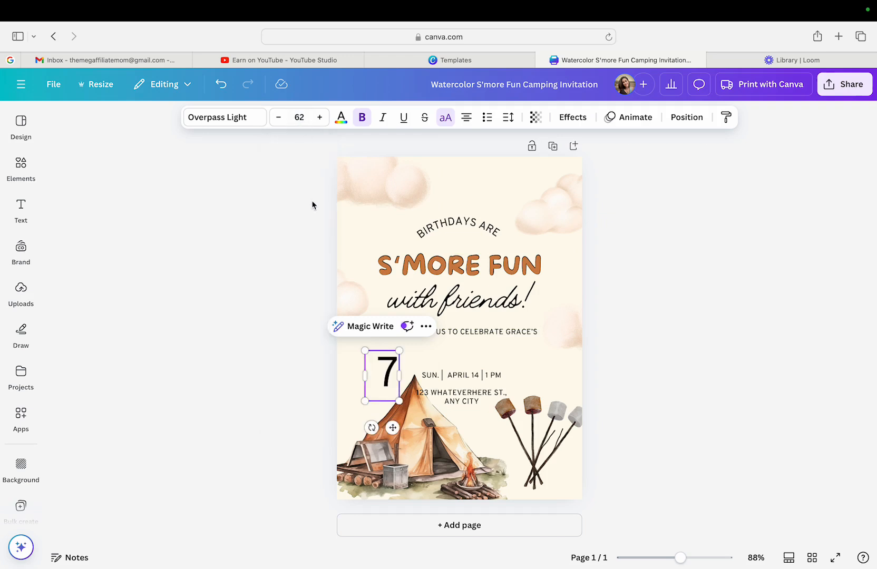
click(306, 116)
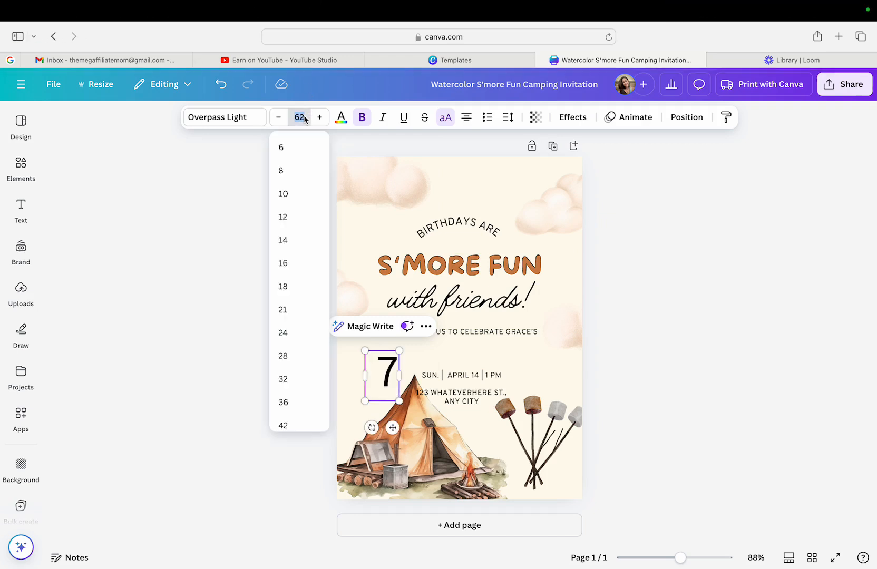
text(78)
key(Return)
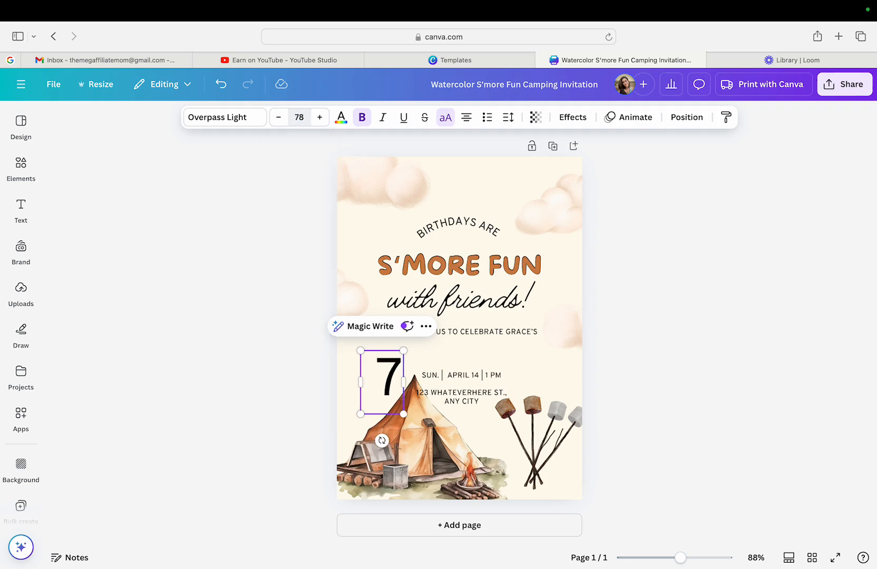
key(Escape)
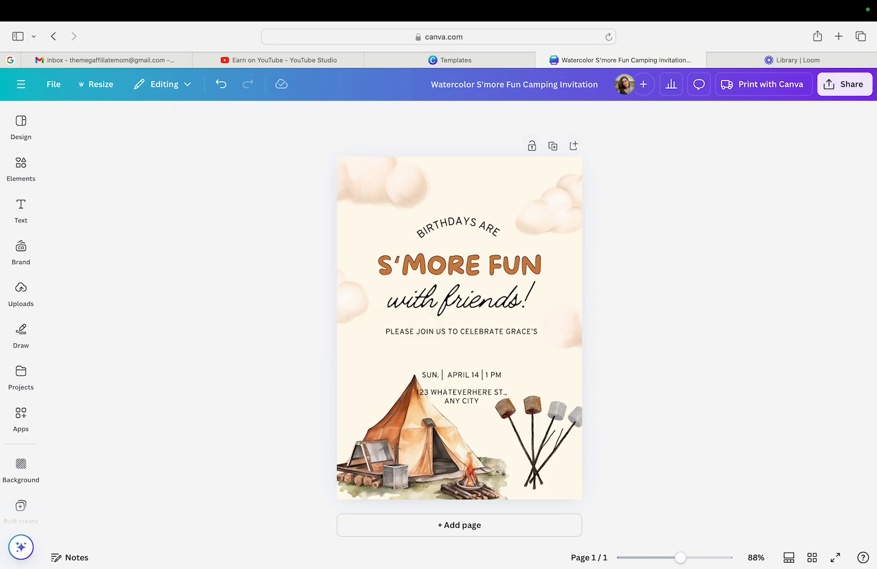
key(ctrl+z)
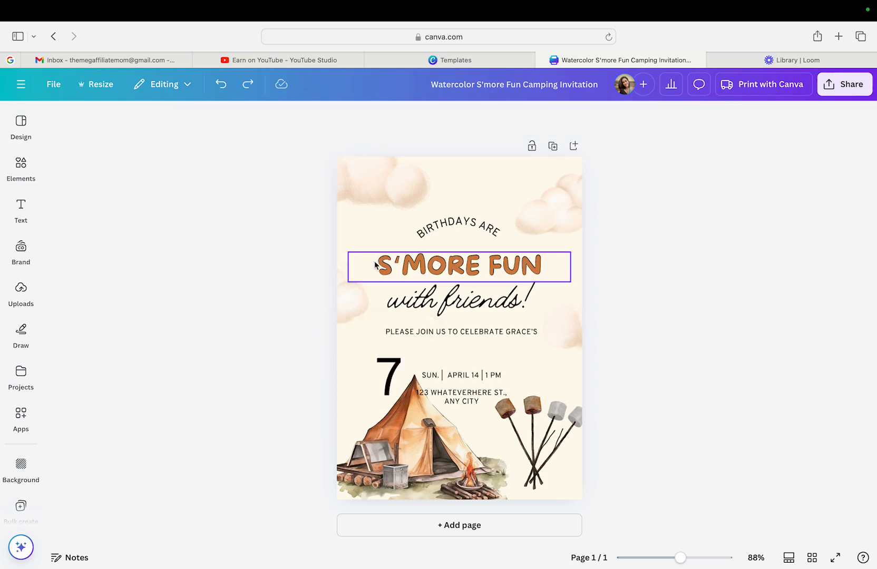
click(389, 379)
key(ctrl+a)
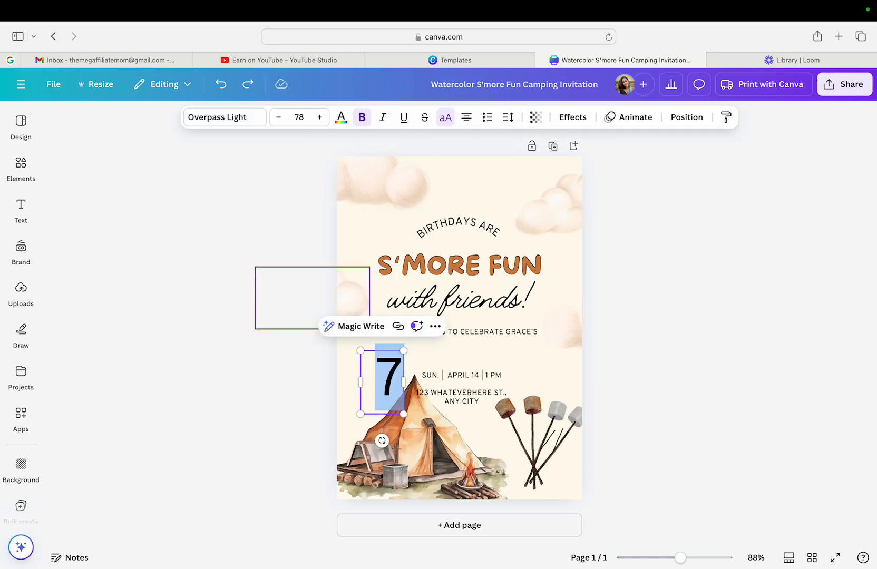
text(72)
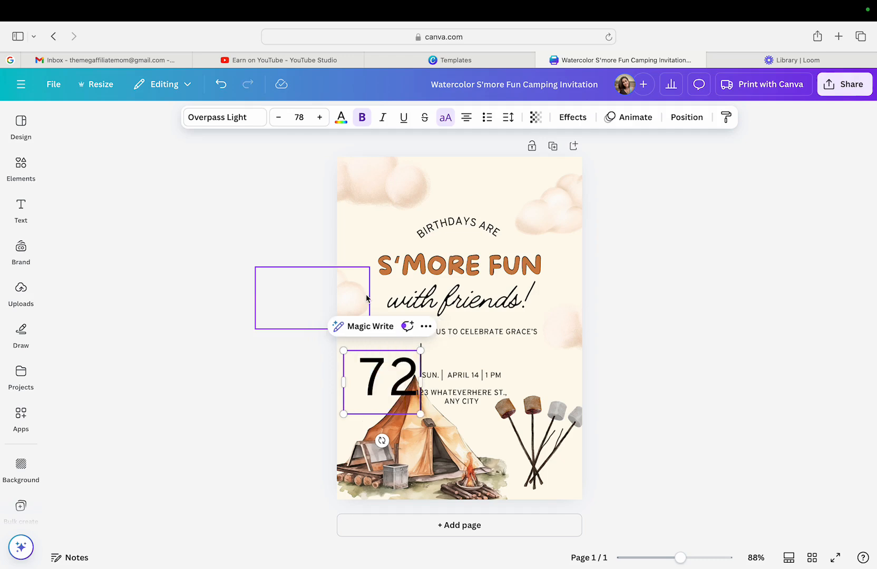
key(BackSpace)
Set the font size of the number 7 to 72 and move it slightly up, closer to the "Please join us" line
click(309, 119)
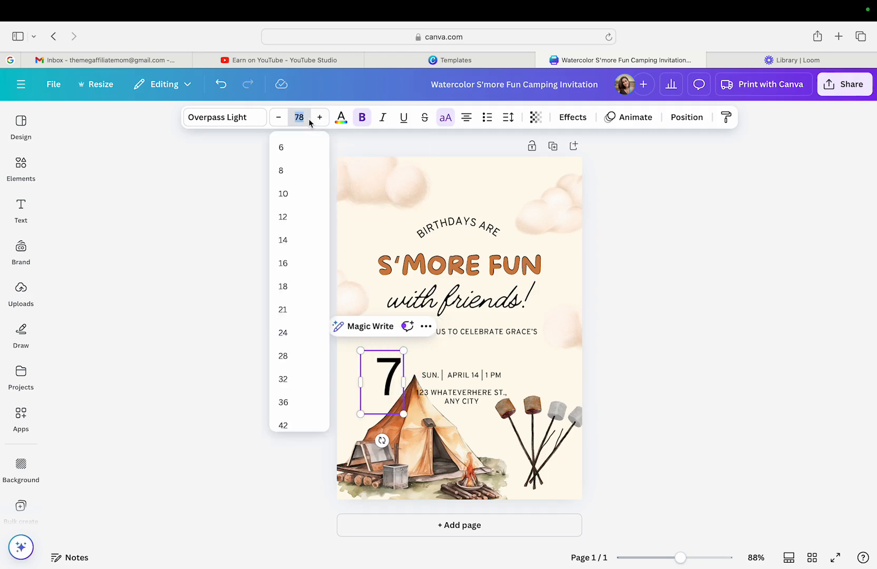
text(72)
key(Return)
click(242, 269)
click(388, 388)
drag(388, 388, 394, 372)
Change the font of the number 7 to More Sugar
double_click(394, 372)
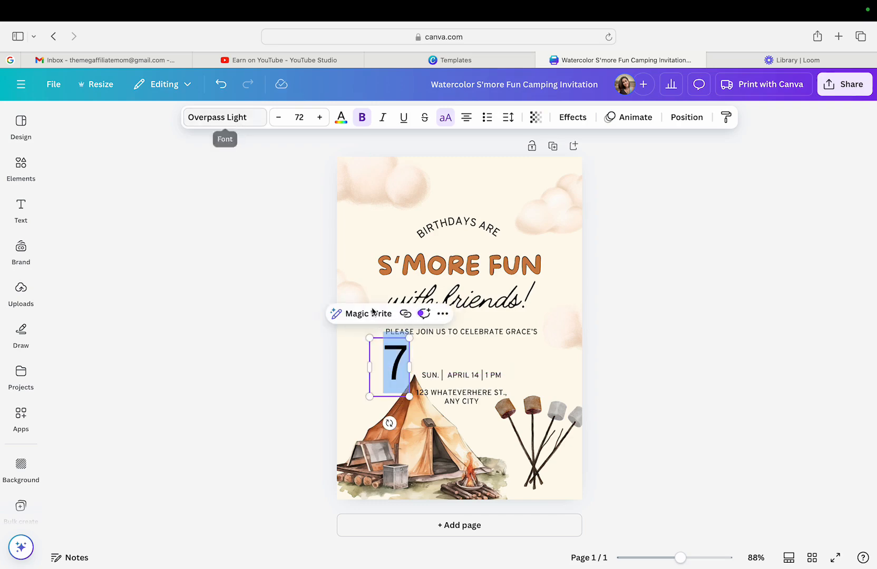
click(247, 119)
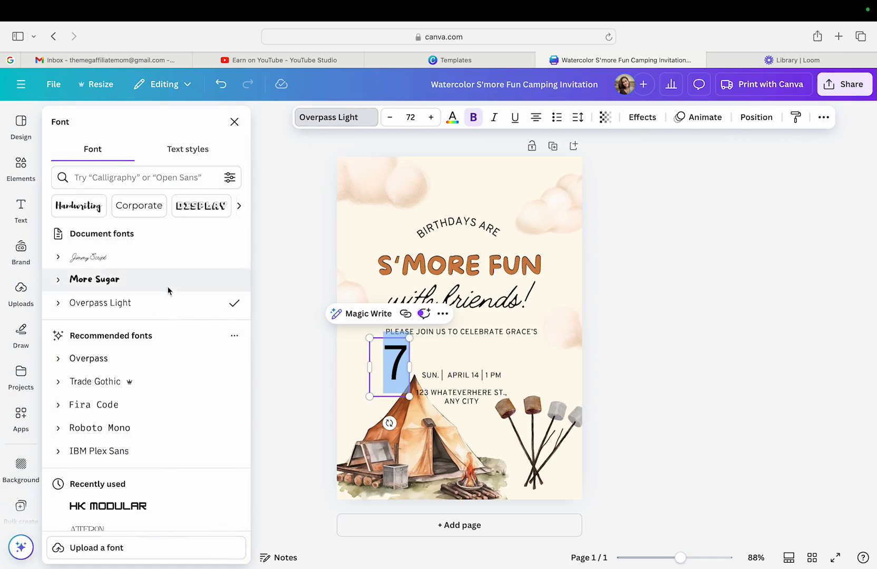
scroll(166, 300, down, 2)
click(149, 254)
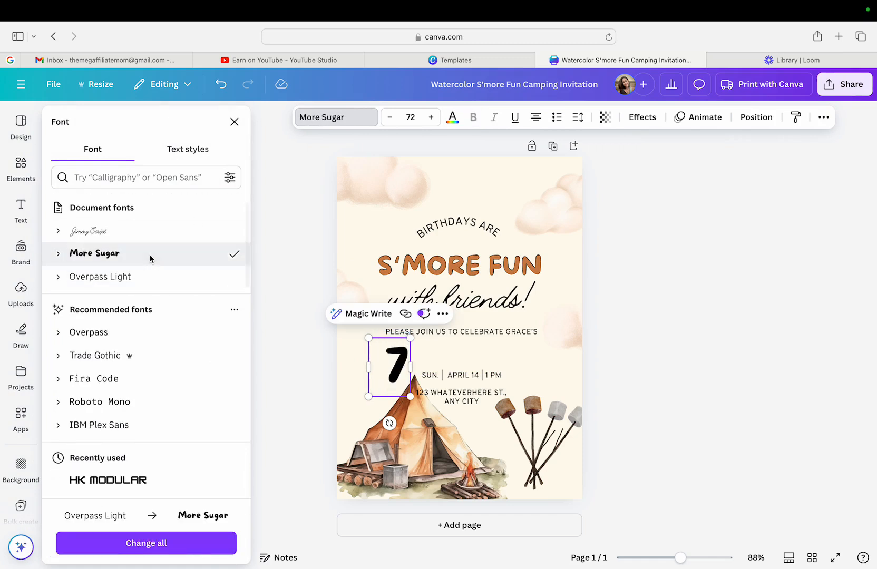
click(341, 365)
click(398, 363)
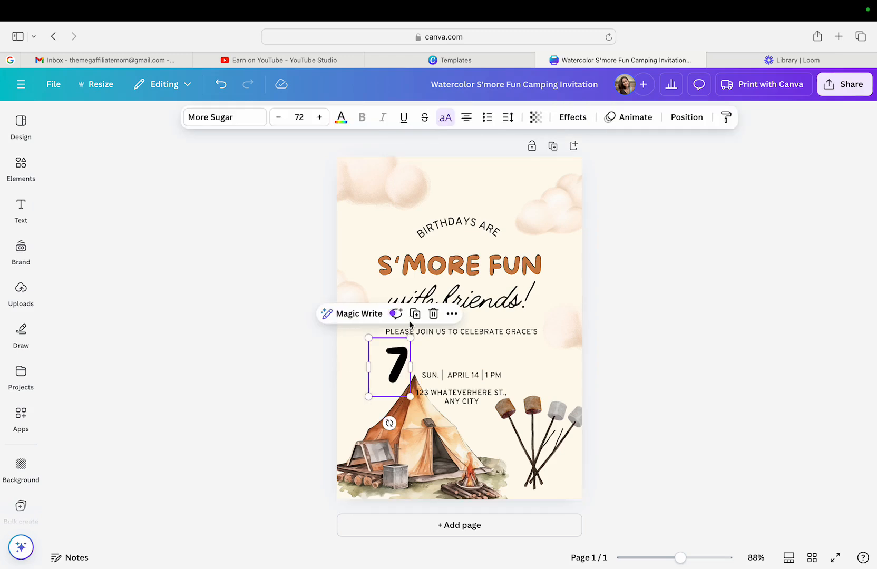
click(415, 314)
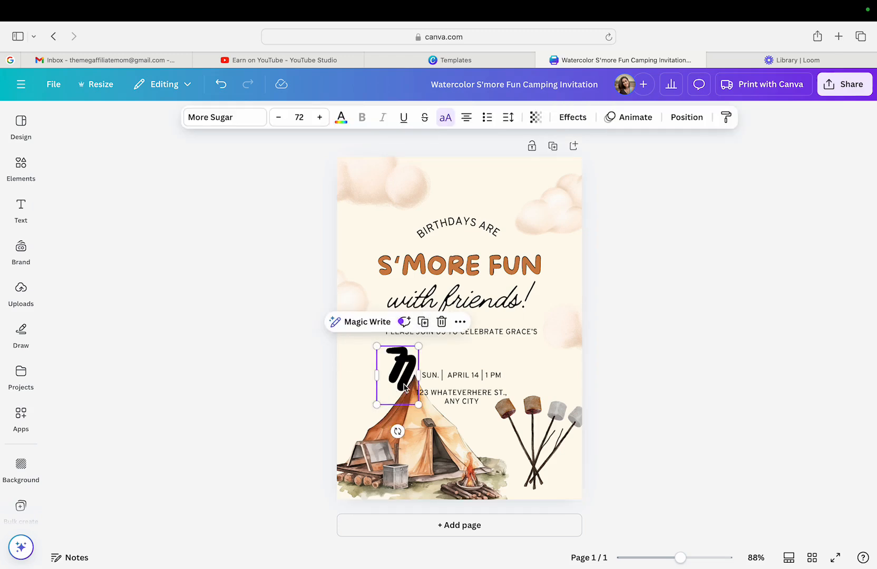
drag(420, 378, 450, 360)
click(476, 306)
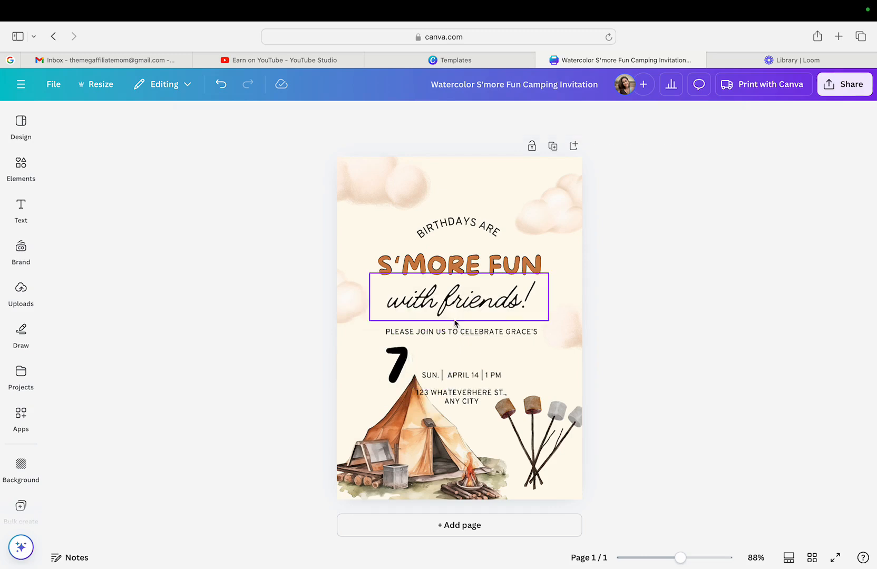
Duplicate the number 7, place the copy beside the original, and change its text to "TH"
click(399, 363)
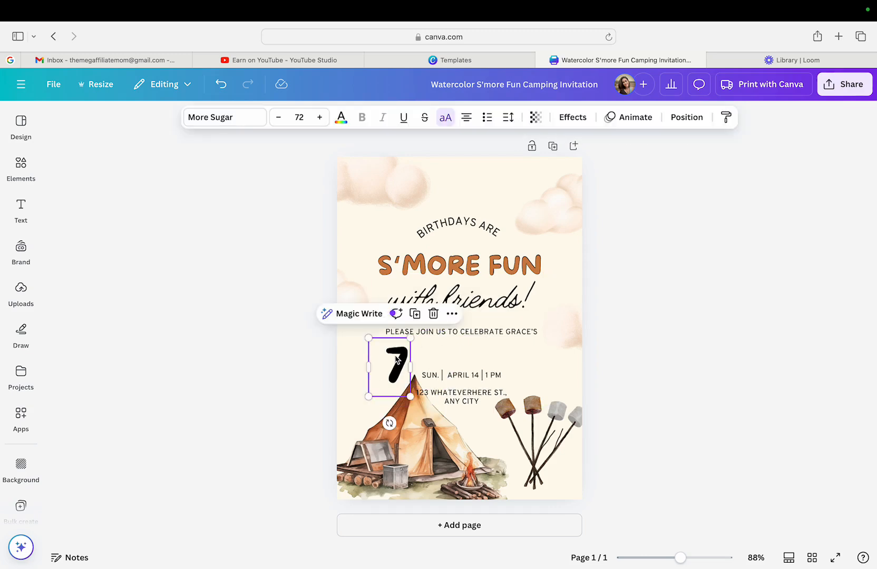
click(415, 315)
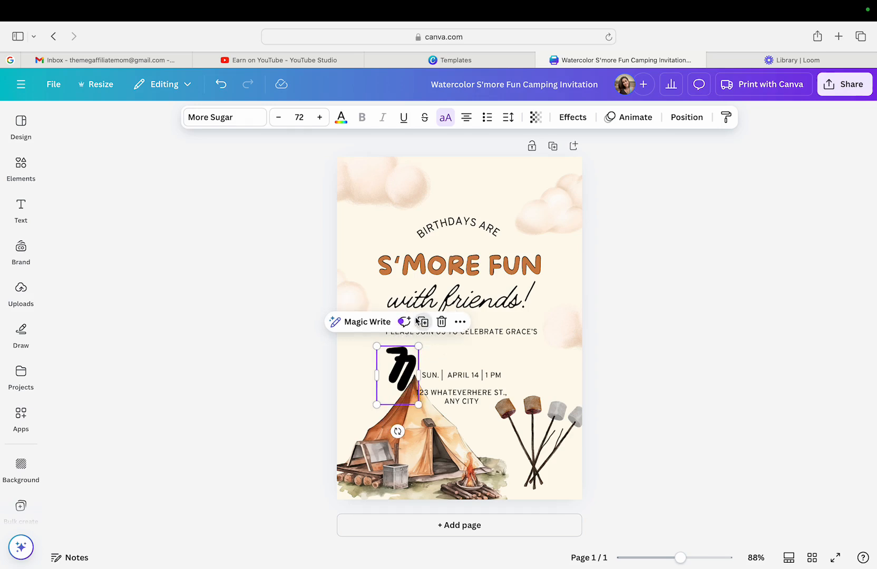
drag(412, 363, 425, 357)
double_click(421, 364)
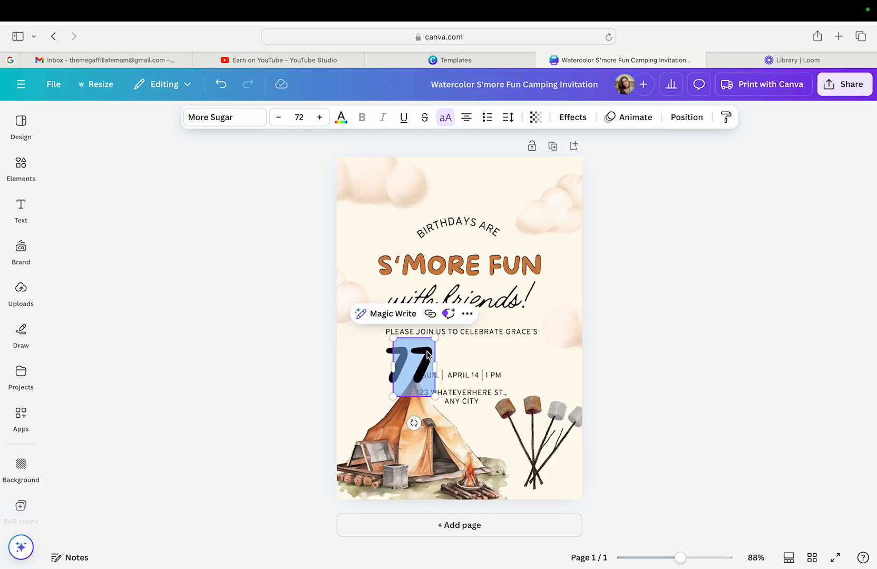
text(TH)
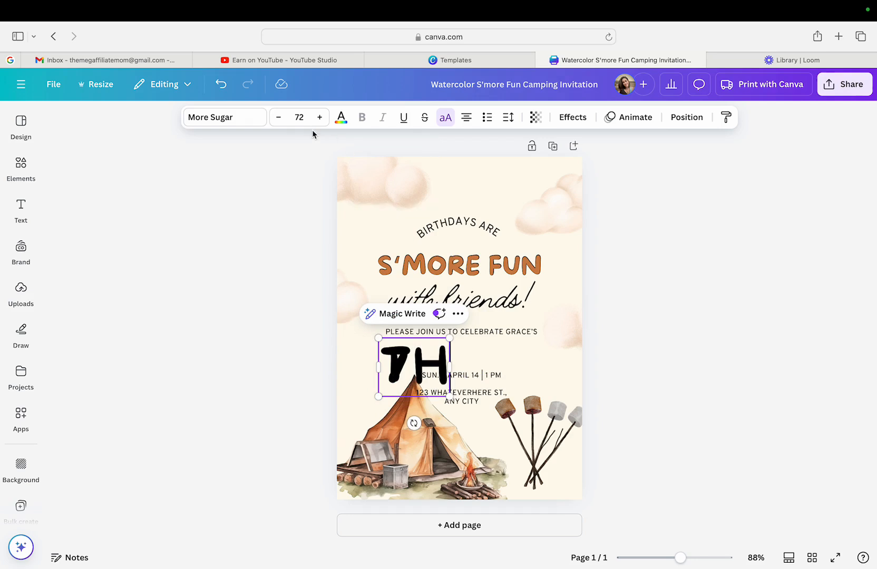
Reduce the "TH" text to size 29 and arrange it as a superscript directly after the 7, shifting the 7 left
drag(281, 119, 281, 118)
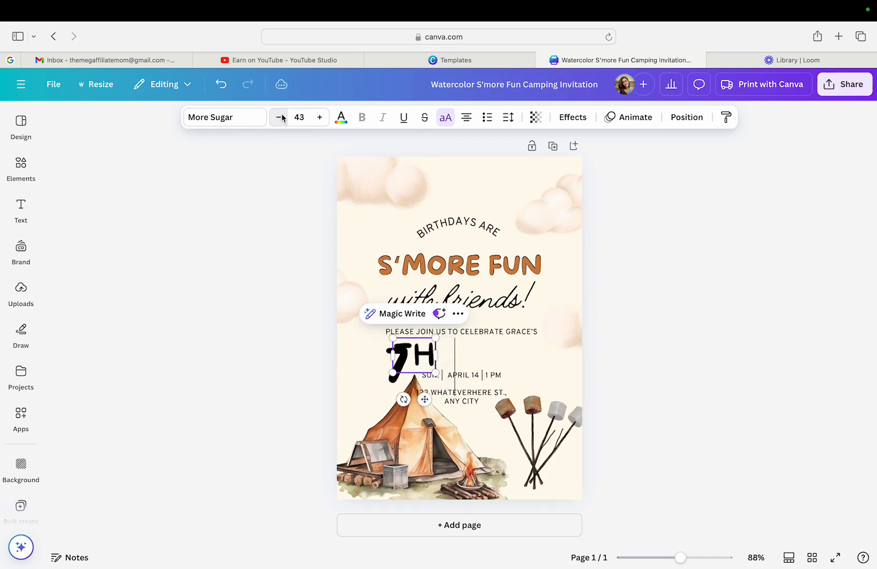
click(392, 405)
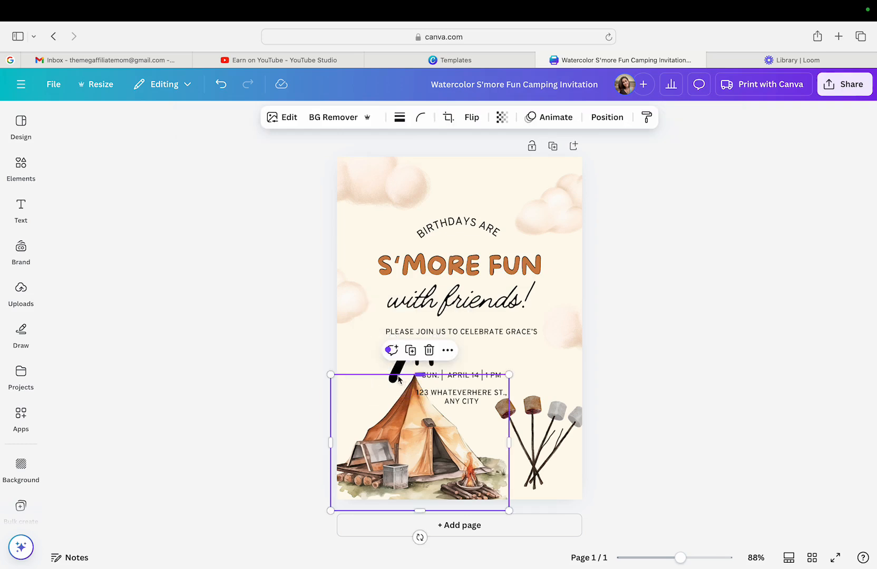
mouse_move(422, 359)
mouse_down()
mouse_move(389, 369)
mouse_move(414, 370)
mouse_move(389, 361)
mouse_move(408, 361)
mouse_up()
click(423, 348)
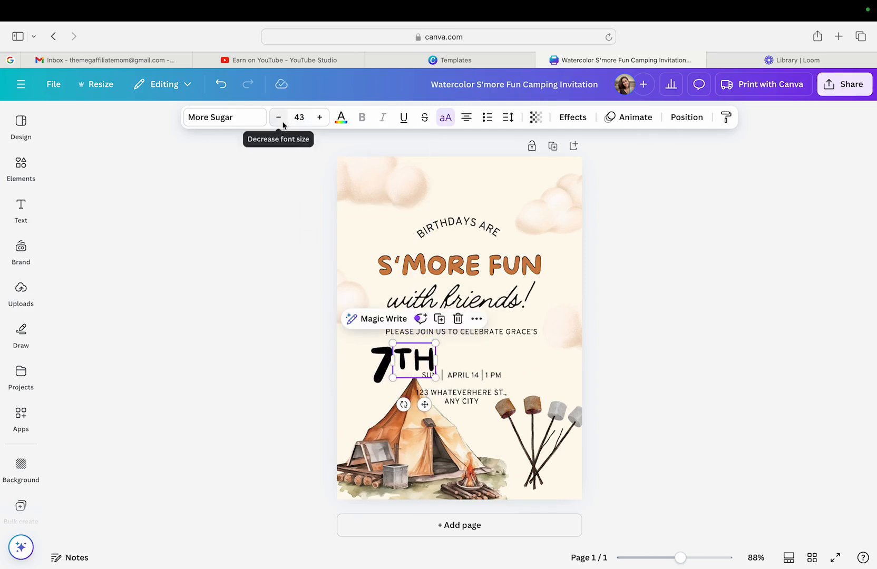
drag(283, 125, 283, 124)
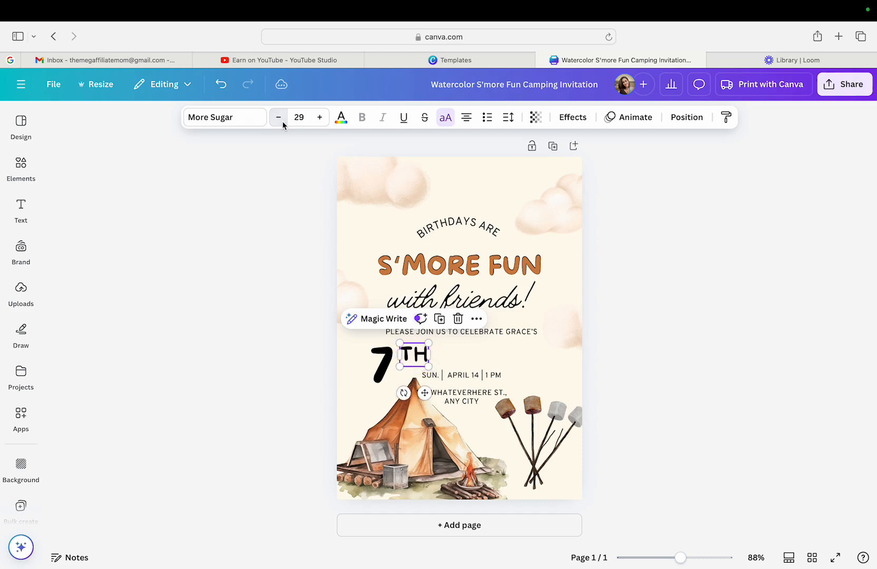
drag(420, 360, 387, 353)
click(336, 365)
click(383, 357)
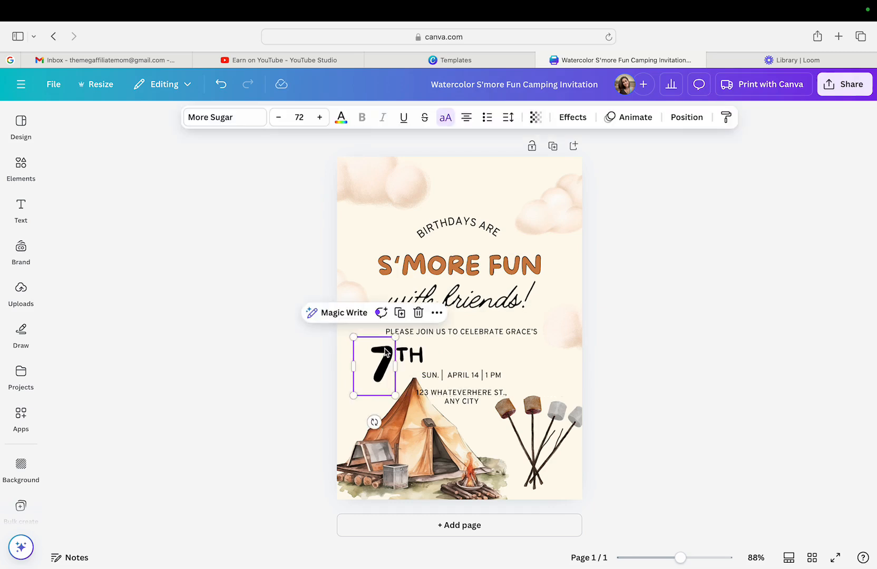
click(309, 378)
click(385, 340)
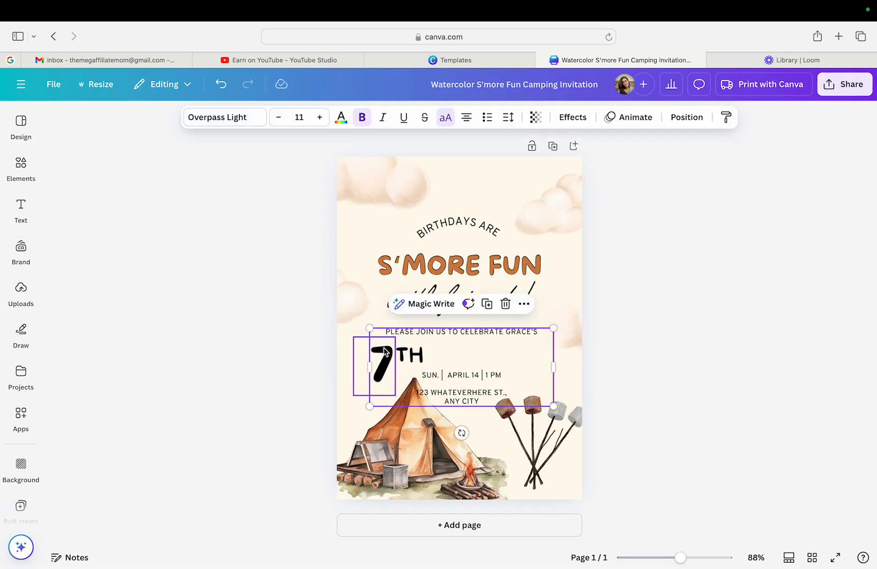
click(385, 342)
click(400, 312)
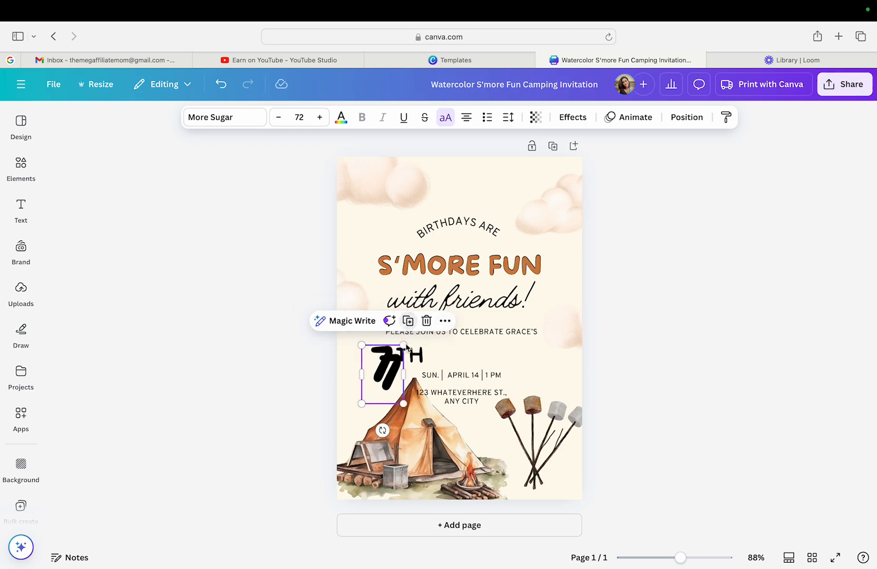
drag(394, 378, 446, 372)
key(Delete)
Duplicate the "TH" text, change the copy to "BIRTHDAY", and place it directly after "7TH" on the same line
click(415, 357)
click(434, 319)
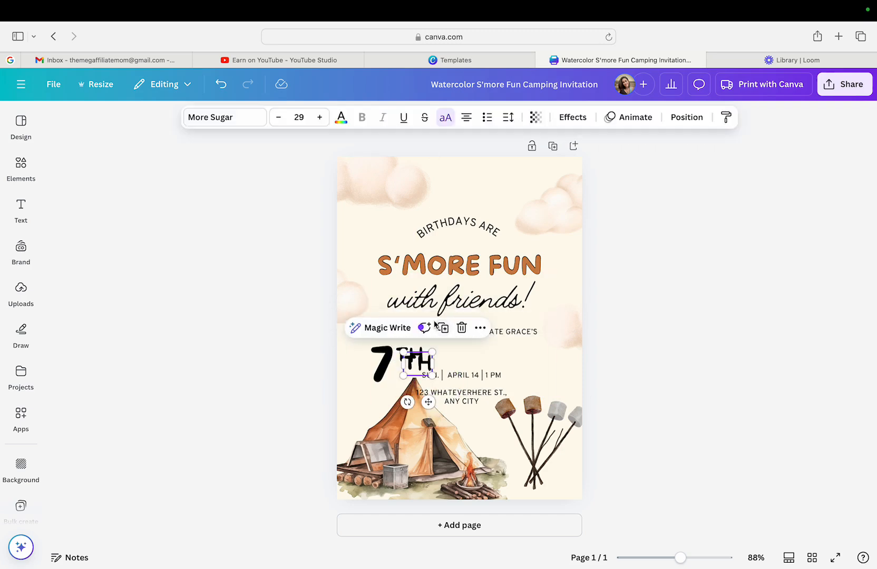
drag(426, 363, 457, 356)
double_click(458, 356)
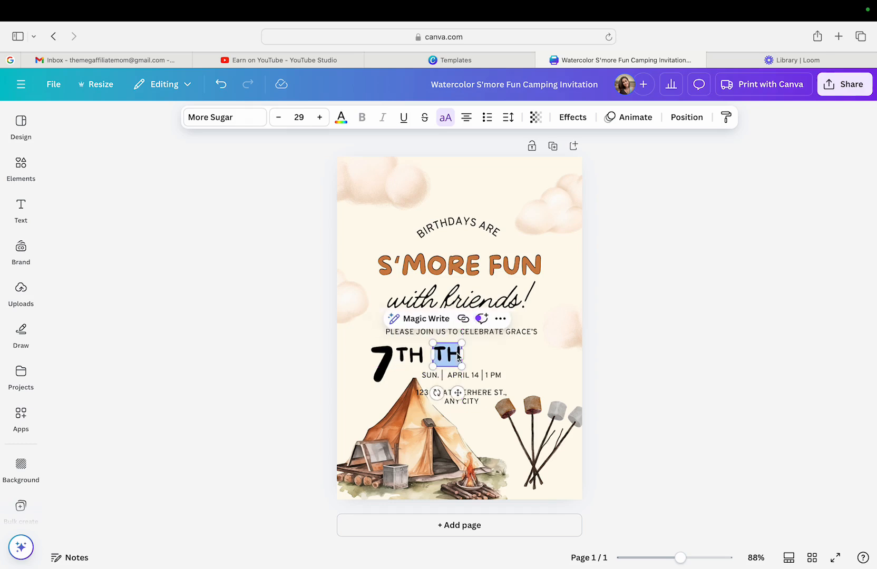
text(BIRTHDAY)
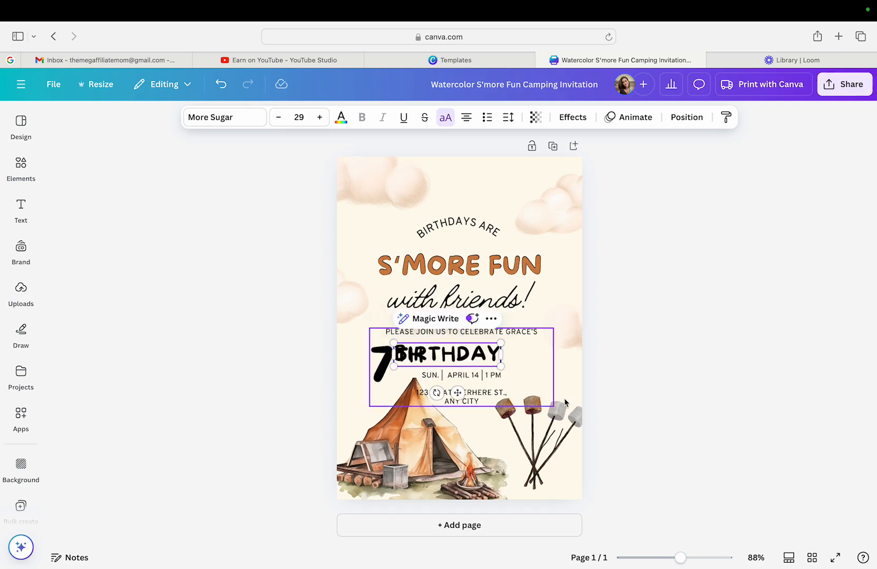
click(646, 341)
drag(452, 358, 492, 360)
click(601, 362)
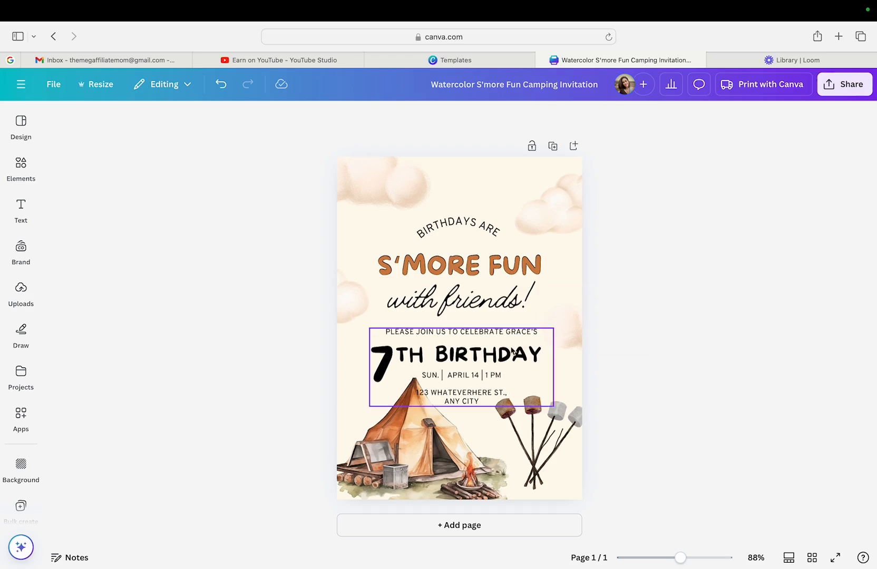
Change the page background color to the default solid pink #FF66C4
click(550, 422)
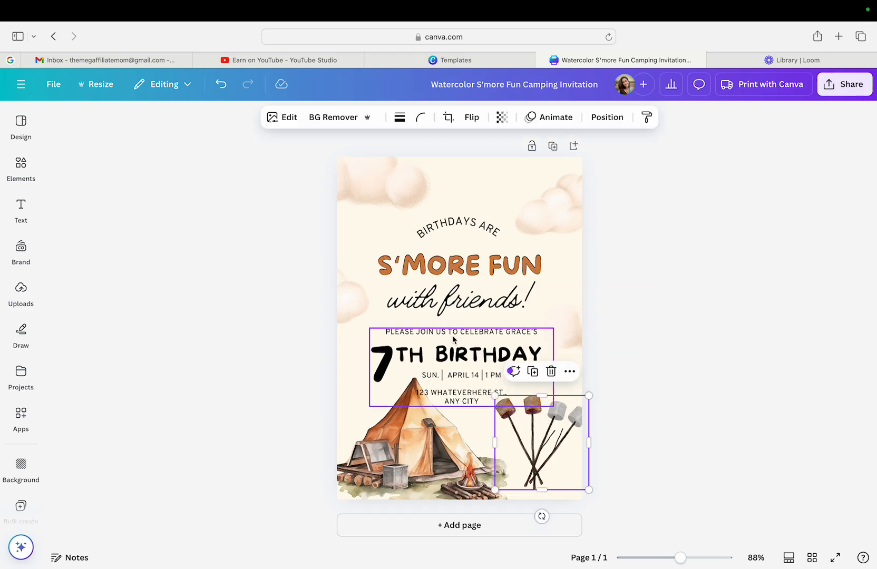
click(376, 233)
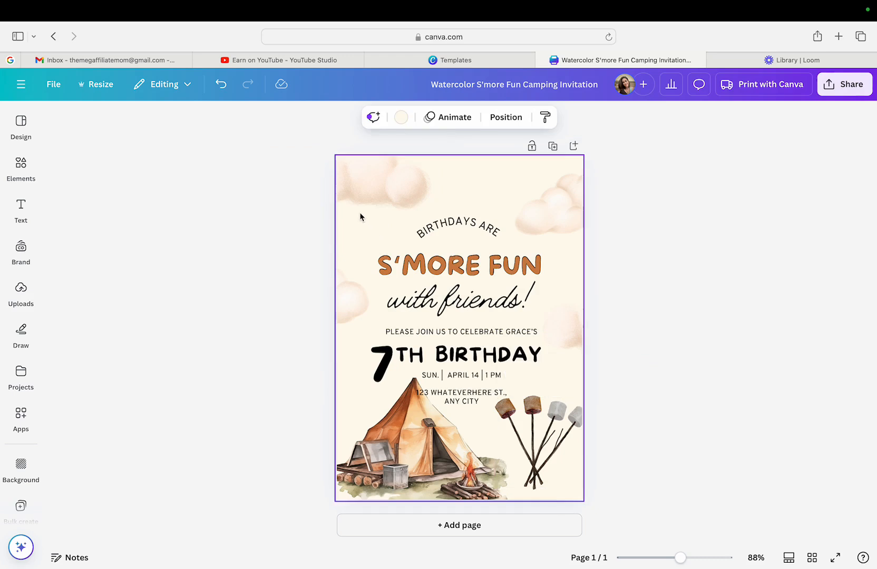
click(403, 119)
scroll(174, 357, down, 3)
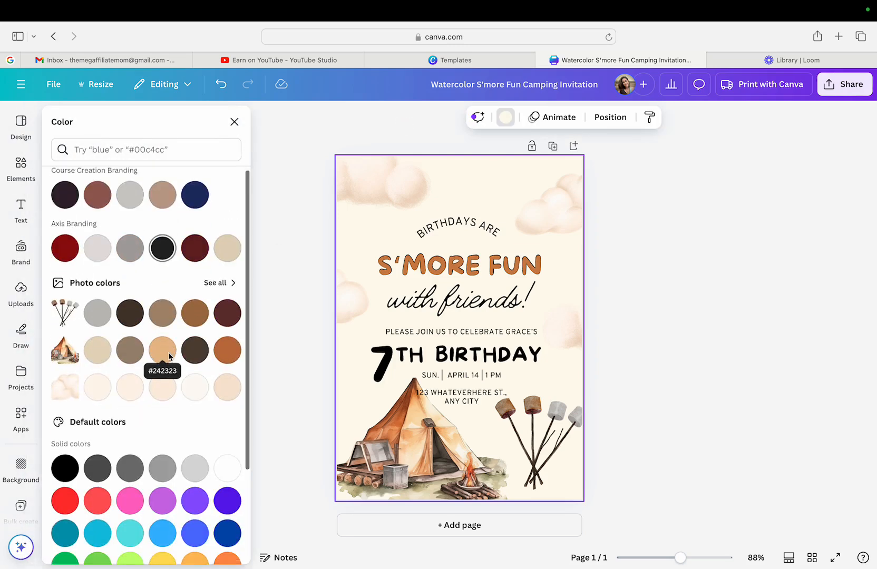
scroll(167, 357, down, 3)
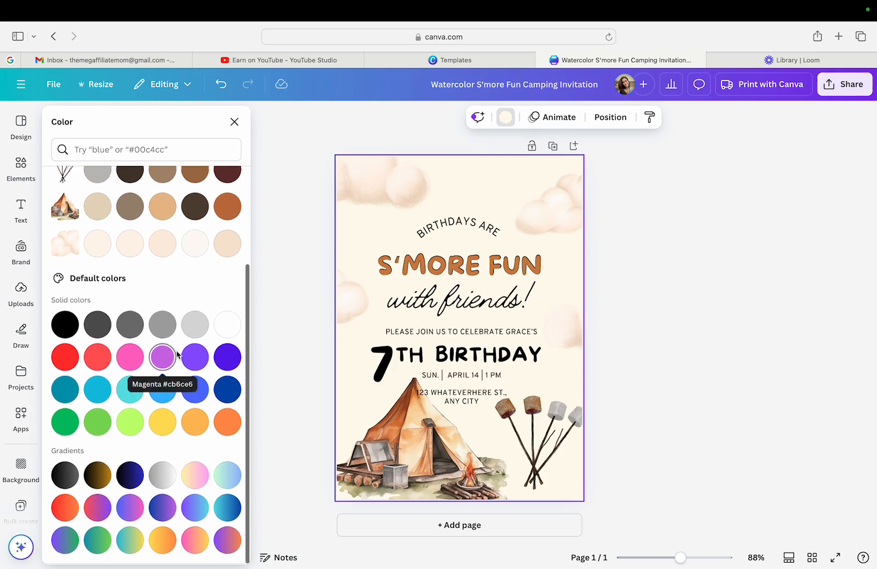
click(130, 358)
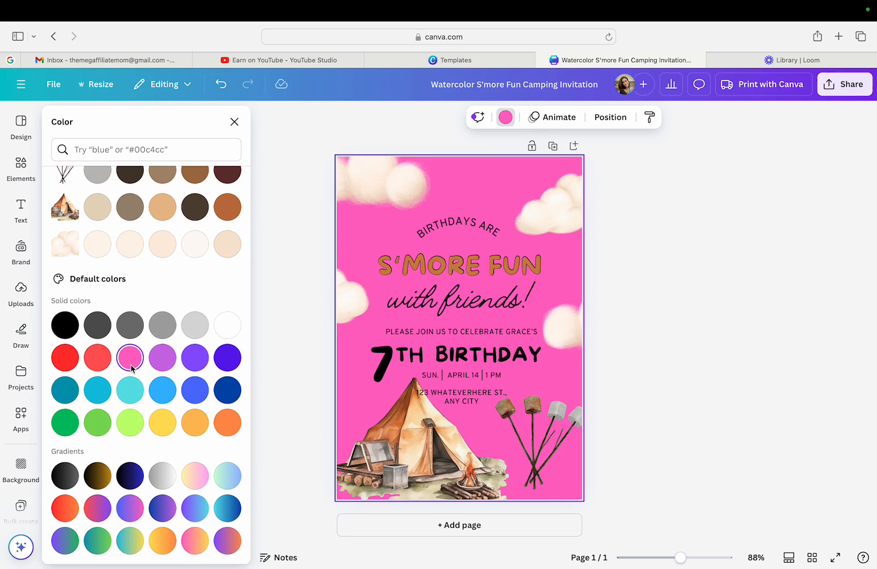
Try the pale yellow-to-pink gradient and the pink-to-yellow gradient on the page background
click(198, 474)
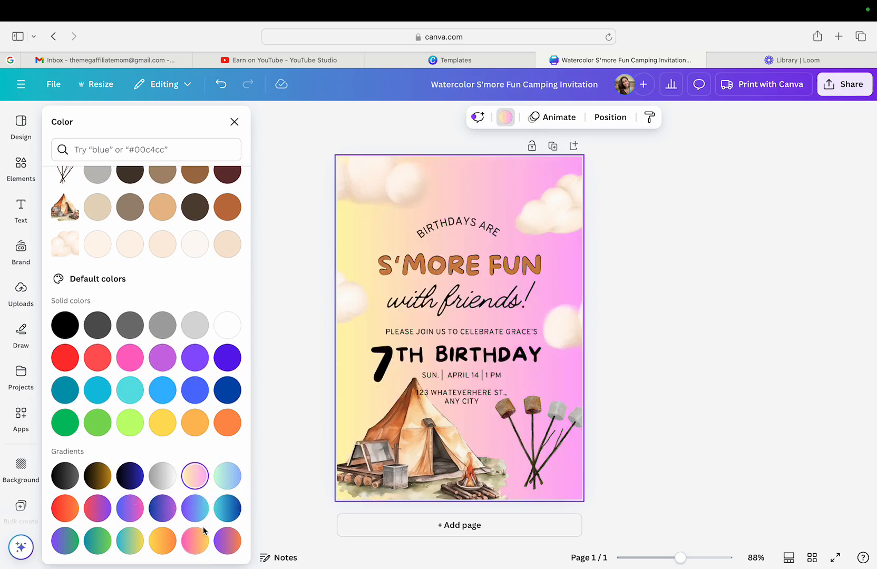
click(195, 543)
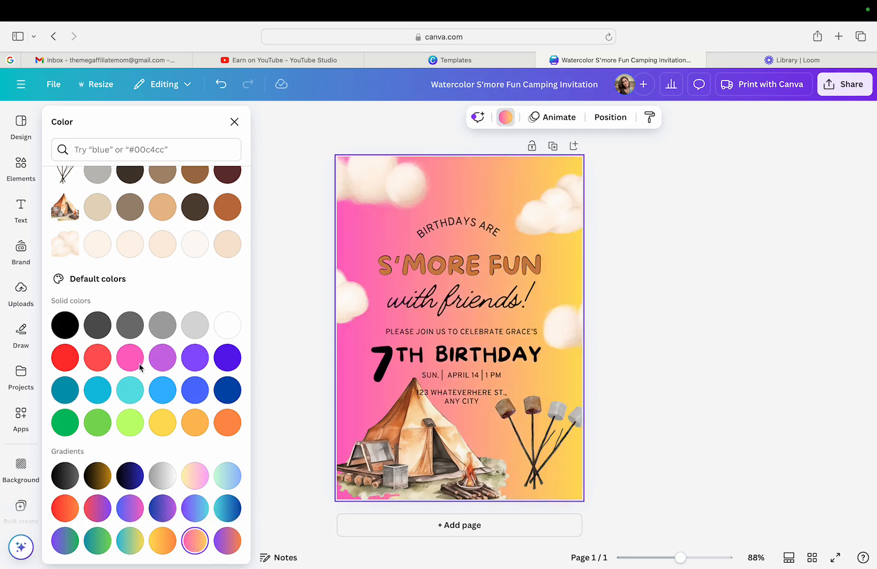
scroll(140, 367, up, 3)
scroll(140, 368, down, 3)
scroll(139, 367, up, 4)
scroll(140, 368, up, 3)
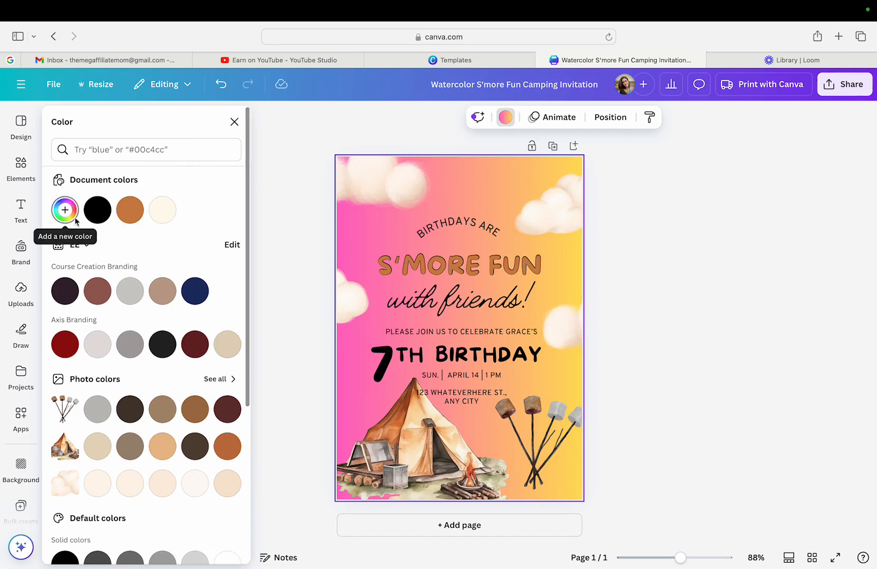
scroll(105, 317, down, 5)
scroll(129, 358, up, 1)
Set the page background to the default solid pink and lighten it to the custom color #FF91D5
click(129, 359)
scroll(131, 299, up, 5)
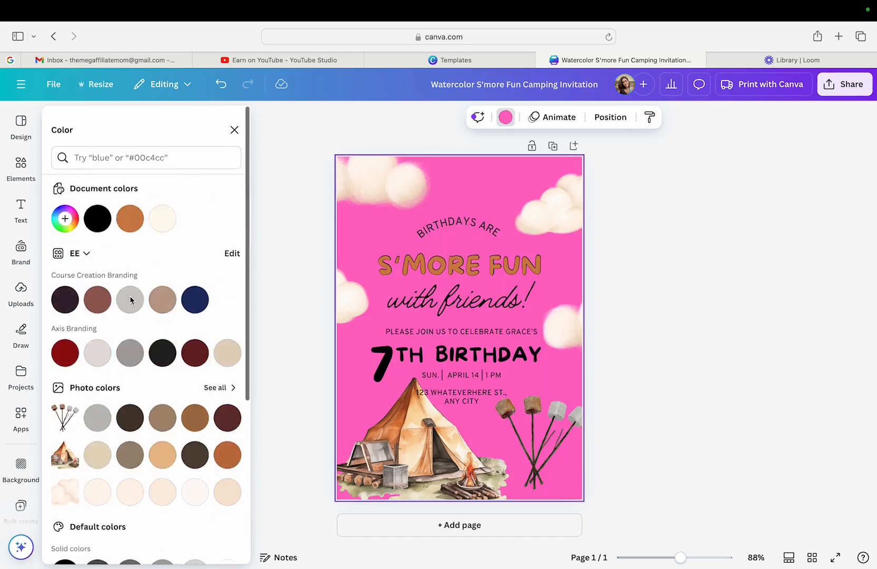
click(65, 210)
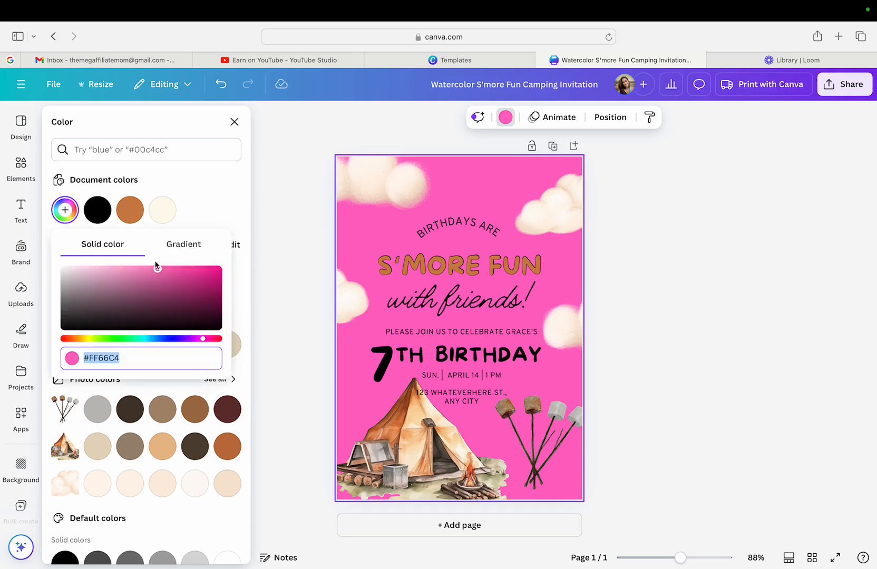
drag(161, 268, 131, 269)
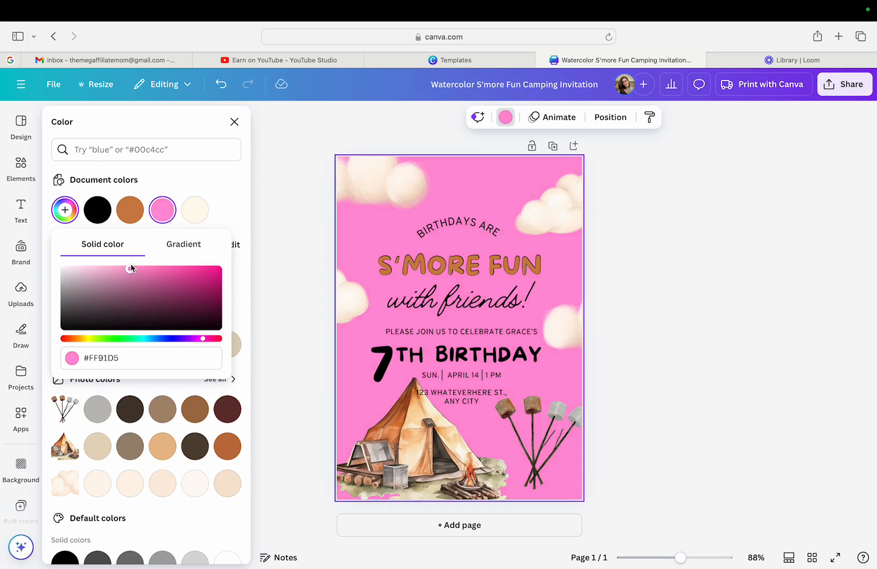
Open the image editing options for the tent illustration and examine the available filters
click(385, 456)
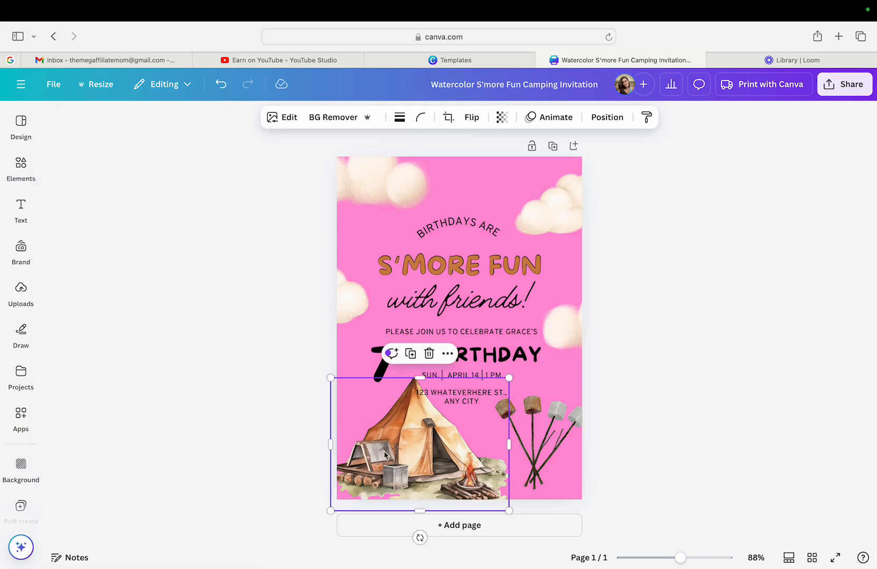
click(287, 117)
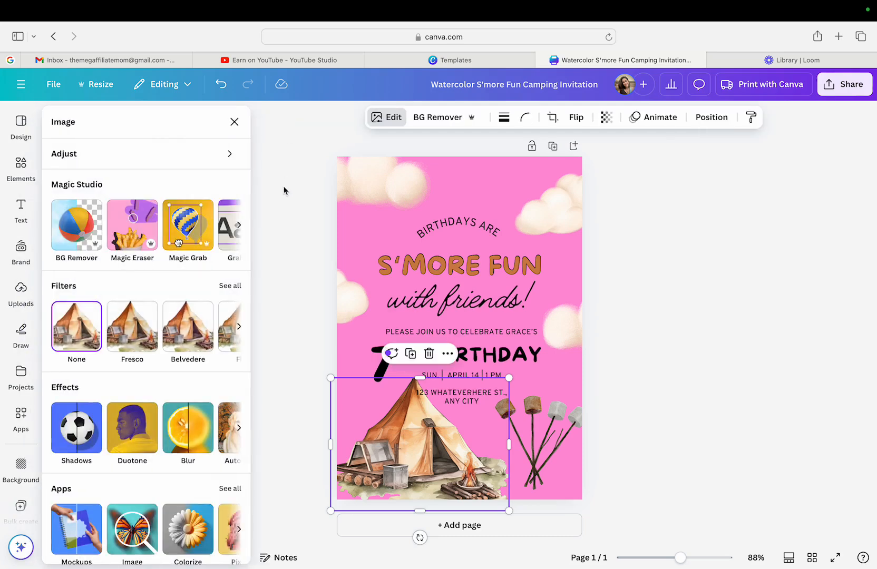
scroll(185, 315, down, 1)
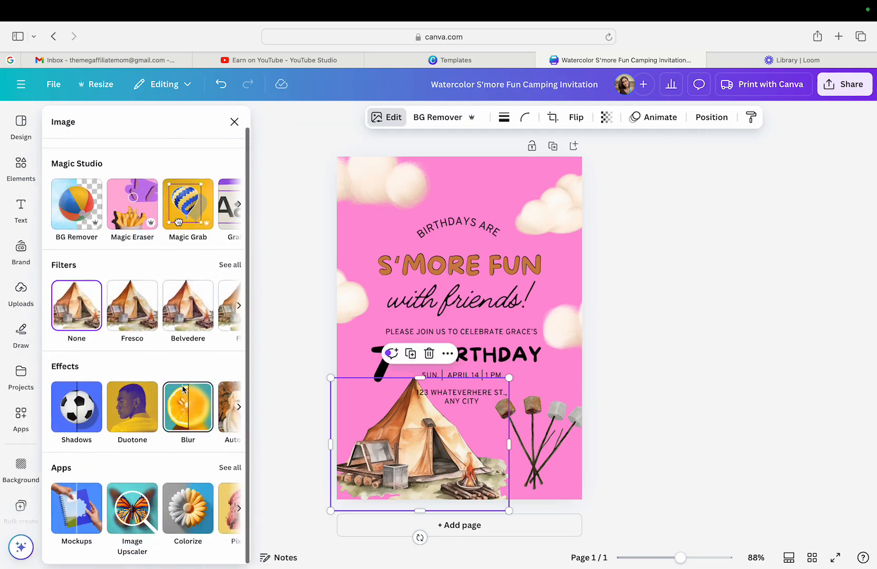
scroll(180, 310, right, 2)
scroll(181, 310, right, 10)
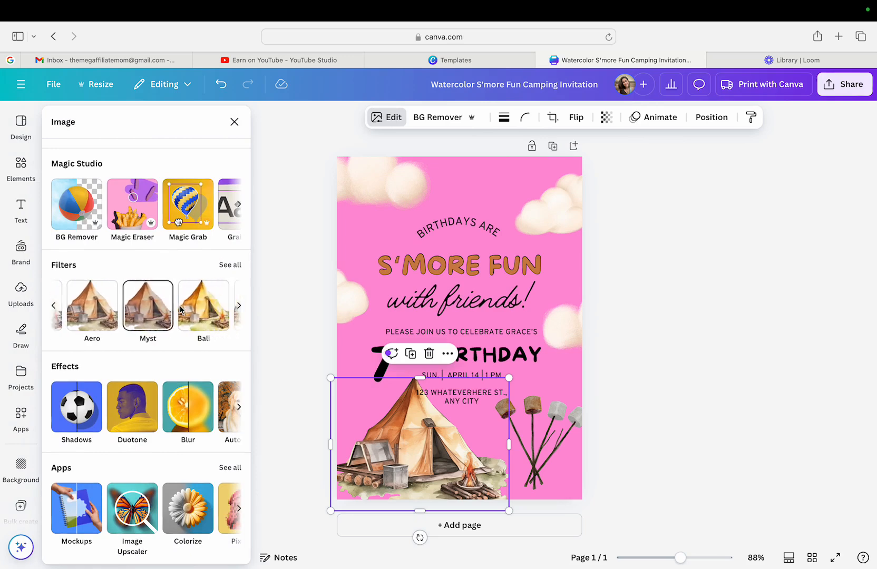
scroll(181, 310, right, 6)
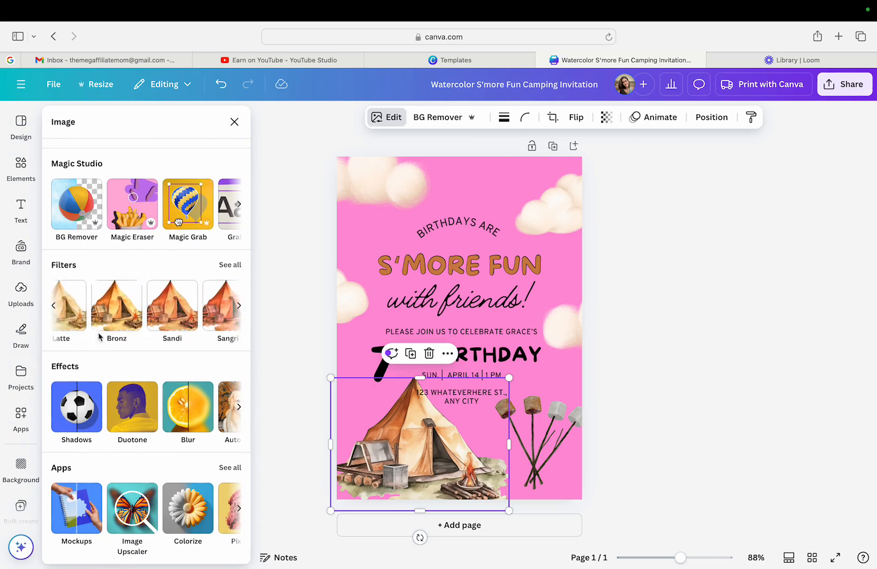
scroll(179, 316, right, 2)
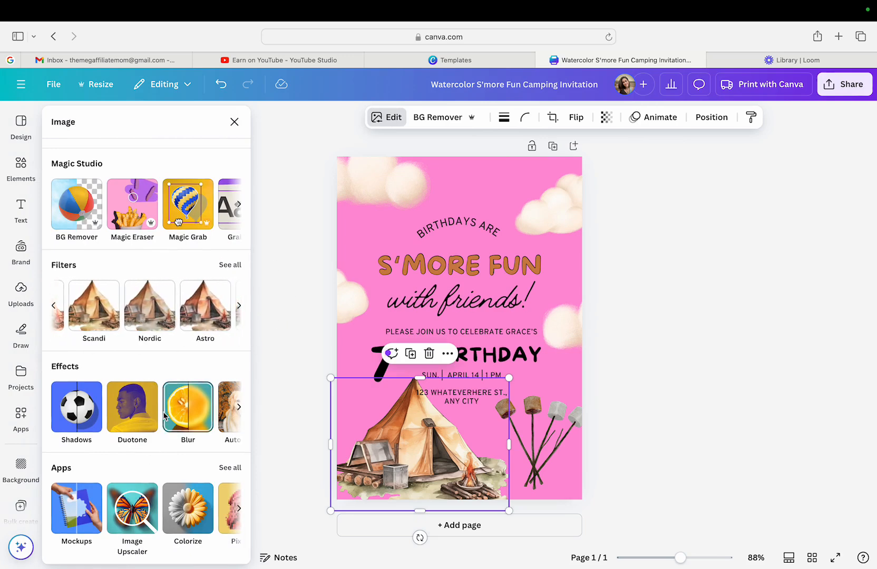
scroll(163, 412, right, 5)
scroll(164, 416, left, 3)
scroll(164, 416, down, 1)
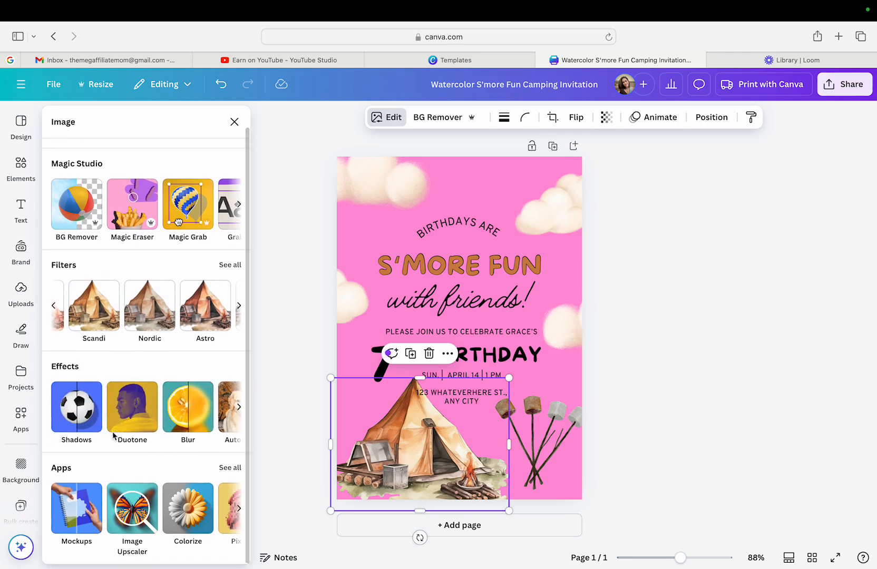
Compare the Mystic, Pastel, Blush and Peppermint duotone effects on the tent image and apply Mystic
click(127, 426)
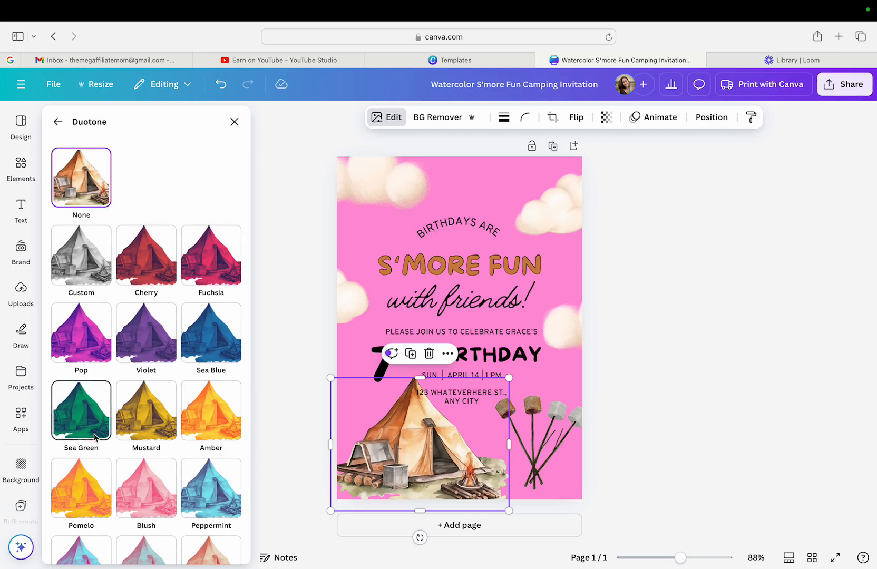
scroll(94, 436, down, 5)
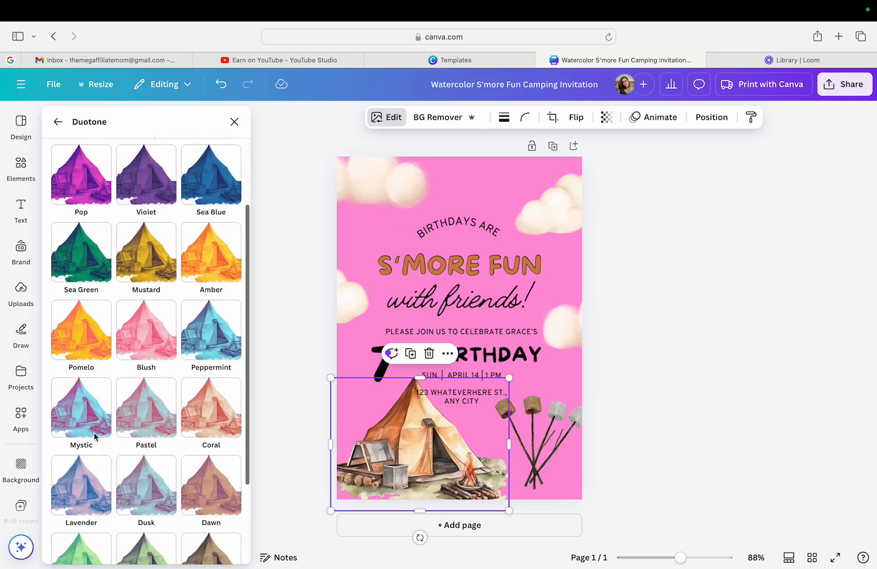
click(83, 420)
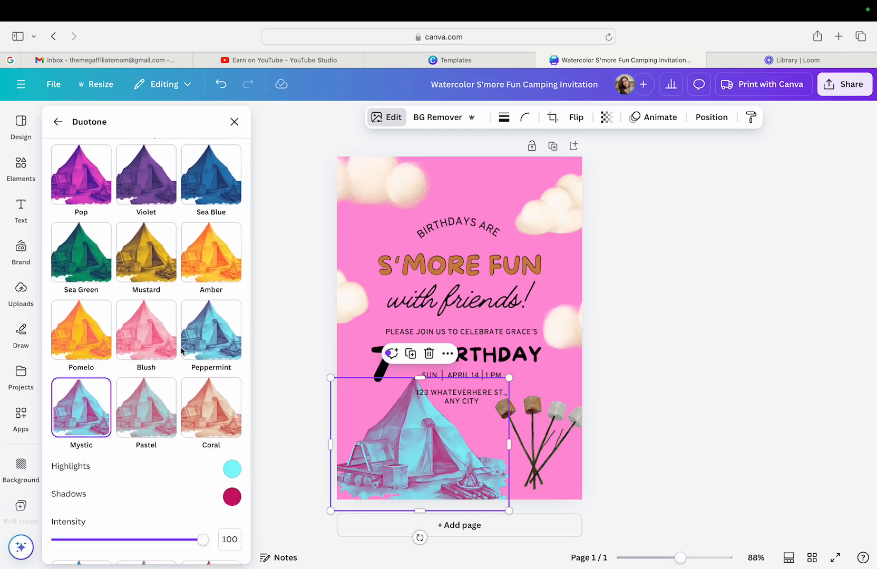
scroll(181, 349, down, 3)
click(152, 329)
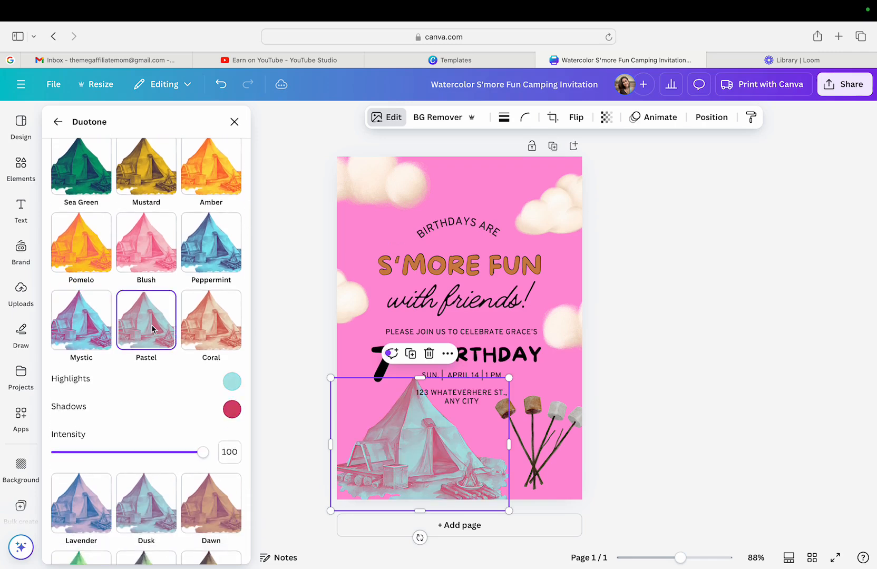
click(154, 253)
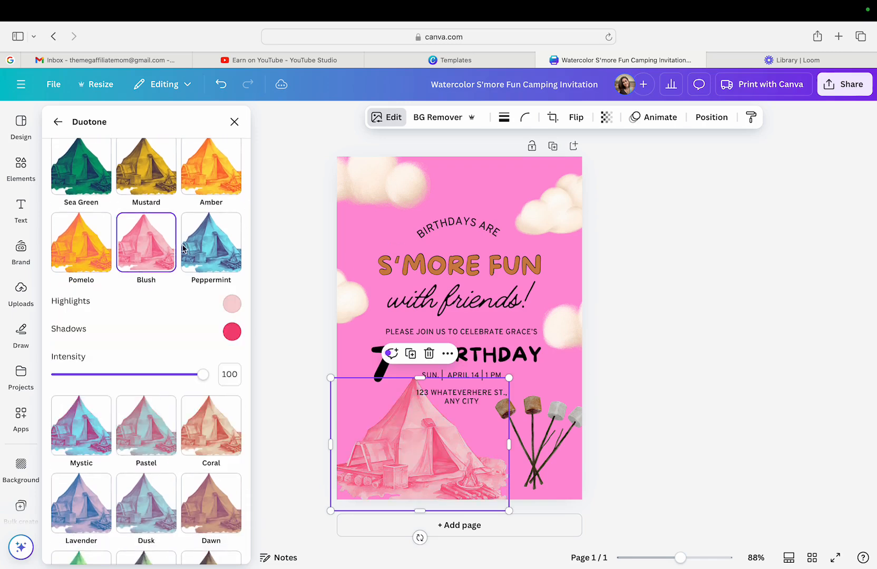
click(207, 247)
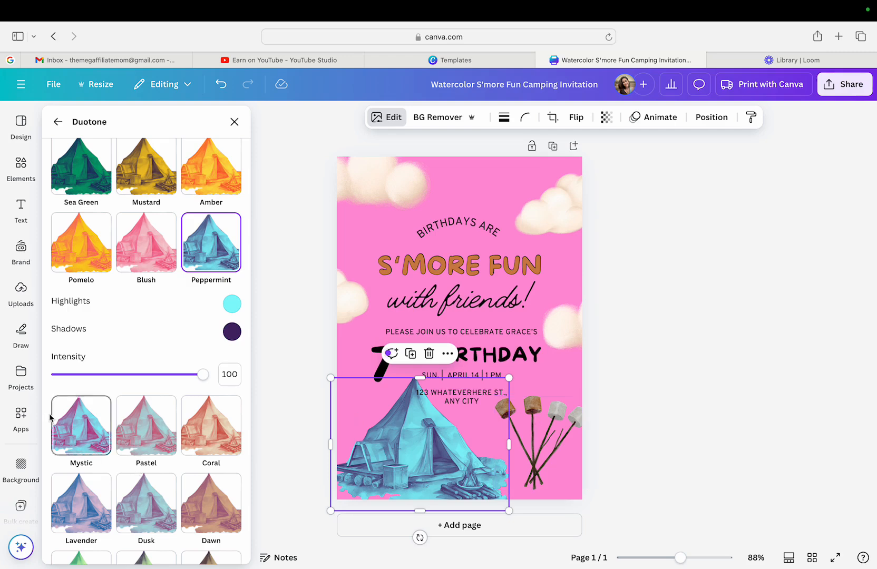
click(80, 430)
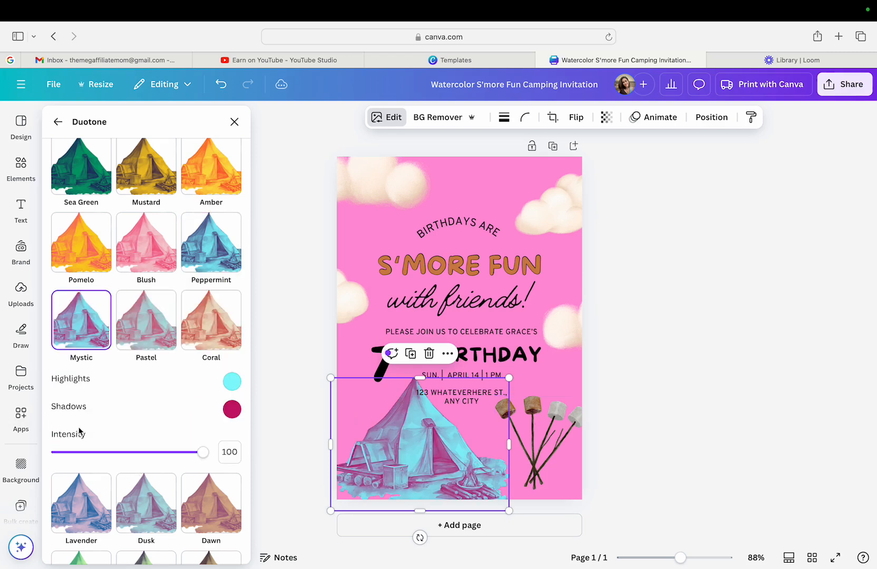
Set the shadows color of the tent's Mystic duotone to purple #B306CF
click(232, 409)
mouse_move(281, 442)
mouse_down()
mouse_move(268, 453)
mouse_move(253, 449)
mouse_move(264, 456)
mouse_move(310, 439)
mouse_move(319, 452)
mouse_move(315, 462)
mouse_move(308, 455)
mouse_up()
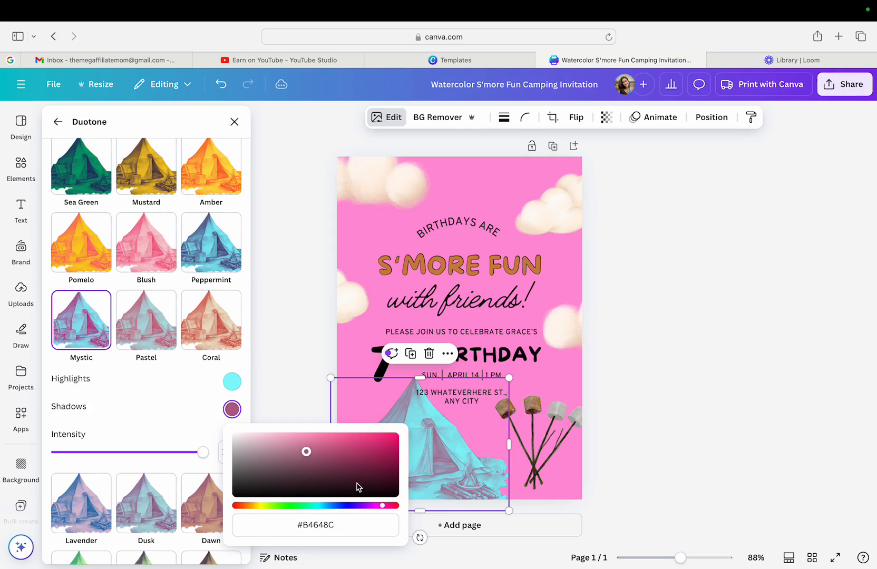
drag(306, 452, 390, 448)
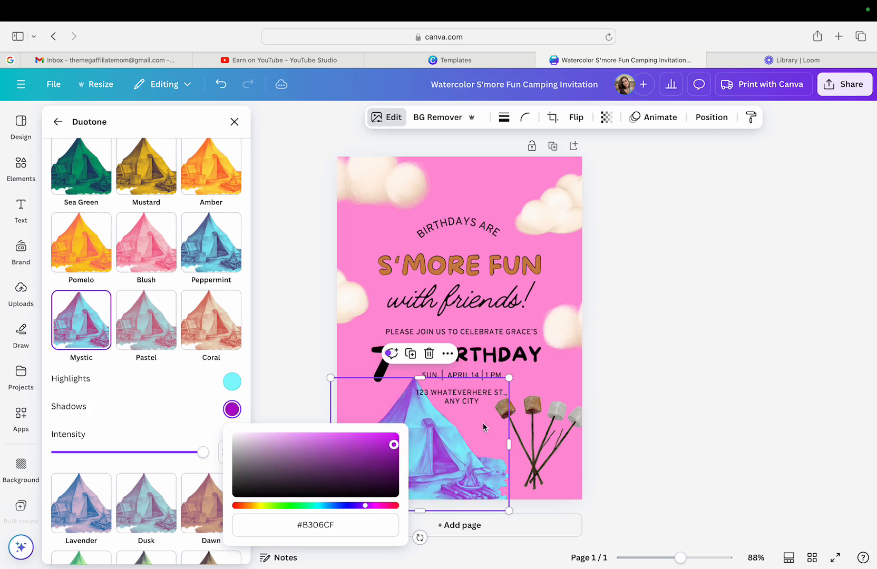
click(684, 407)
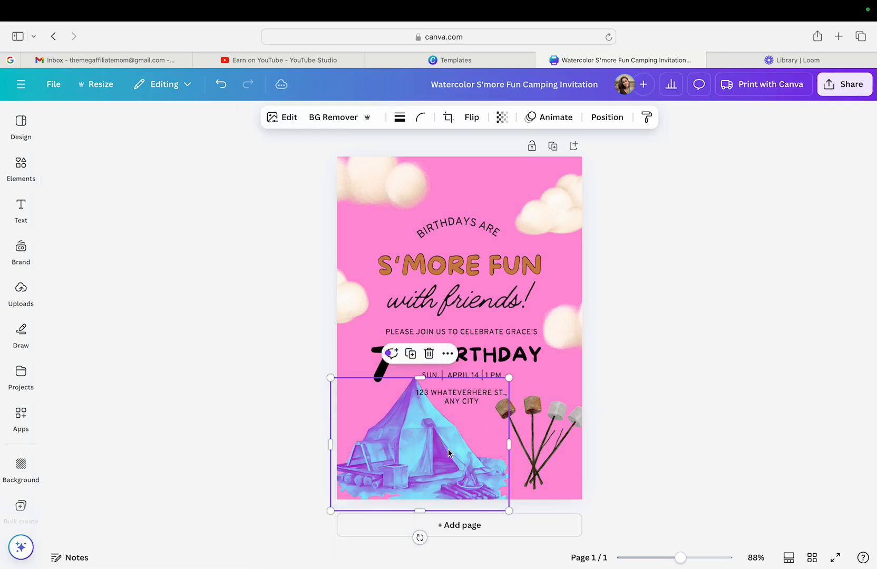
Move the tent image slightly left and up, and shift the marshmallow sticks left and slightly down beside it
drag(451, 449, 444, 447)
click(693, 407)
drag(542, 445, 530, 457)
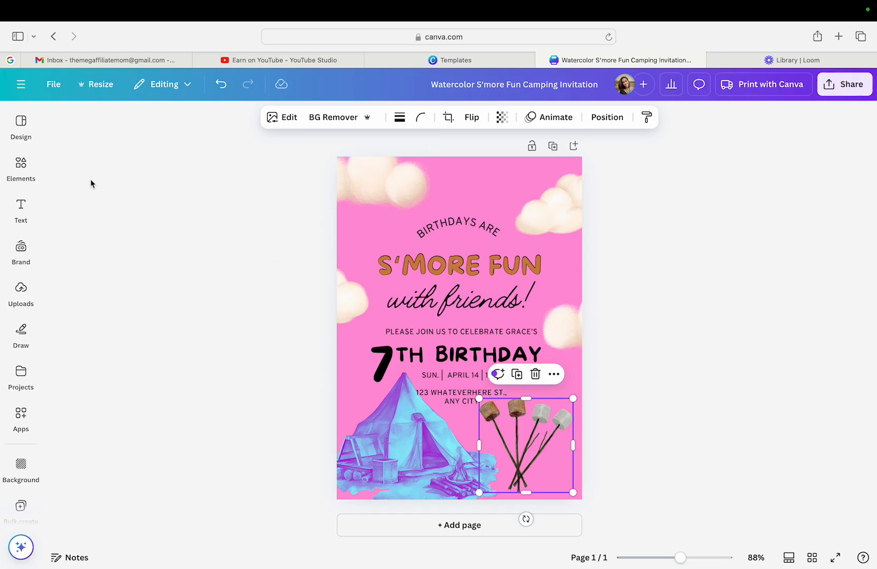
Search the design elements for "tents" and limit the results to graphics
click(22, 166)
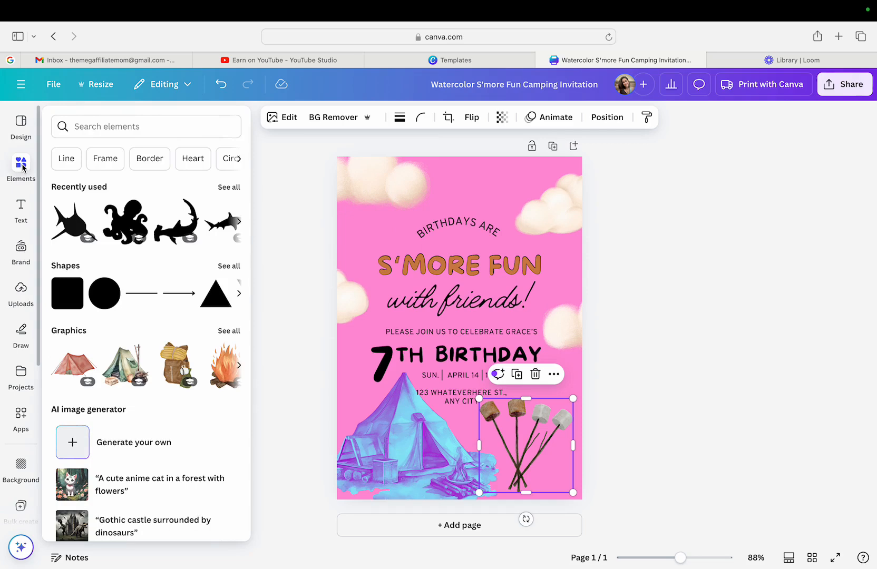
click(23, 168)
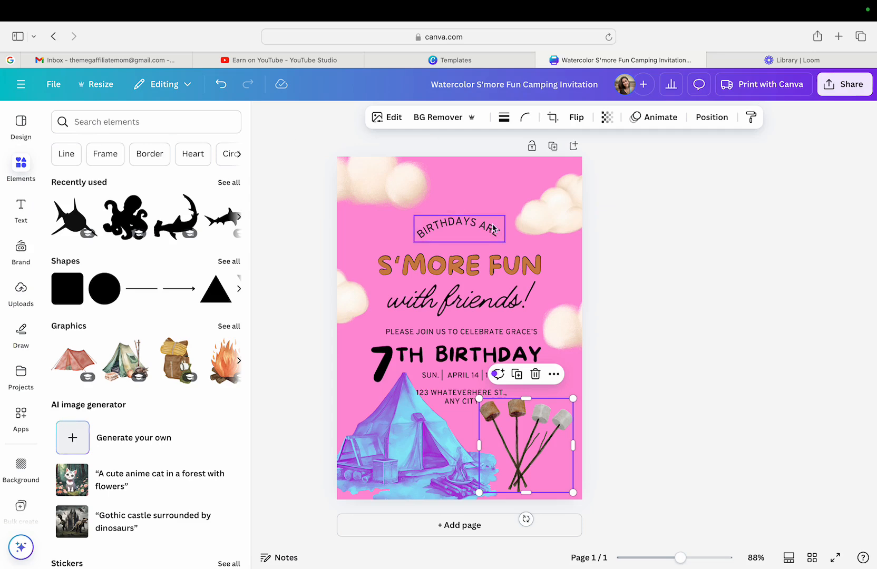
click(140, 126)
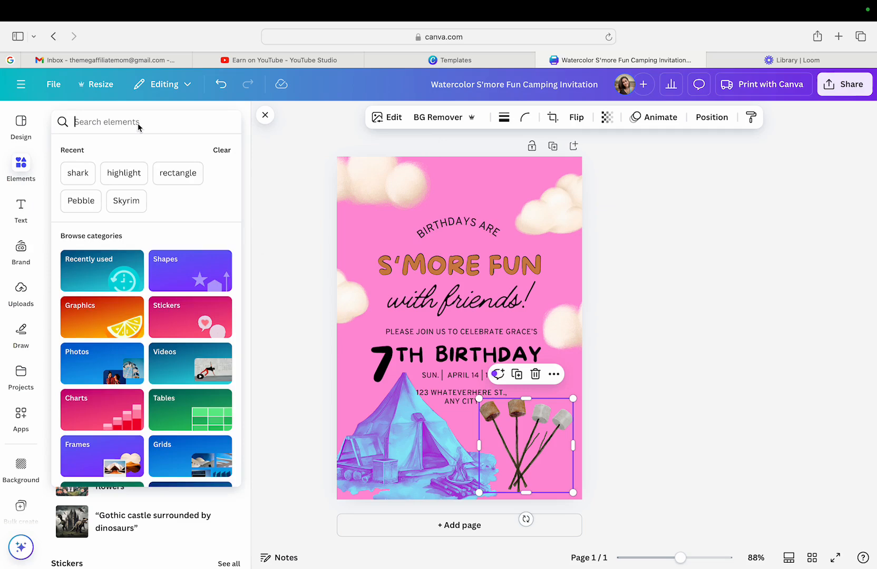
text(tents)
key(Return)
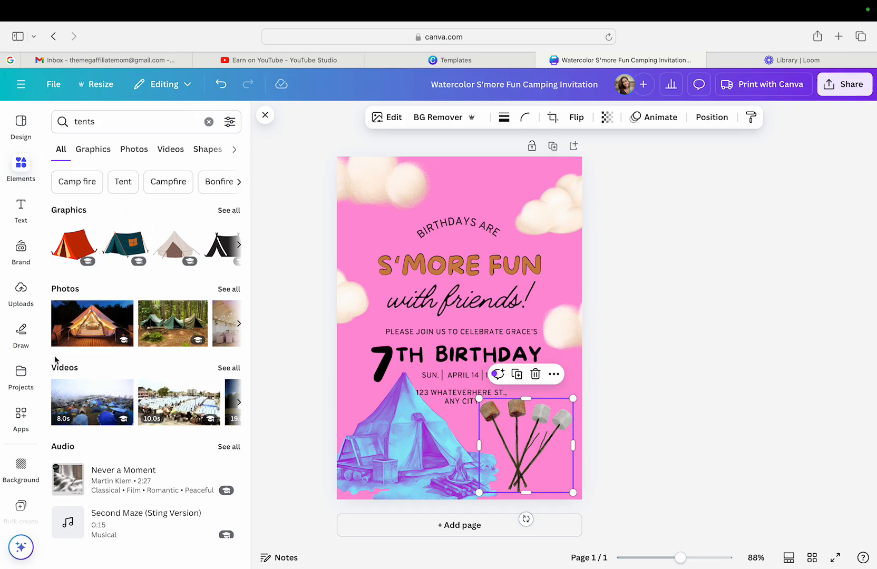
click(96, 151)
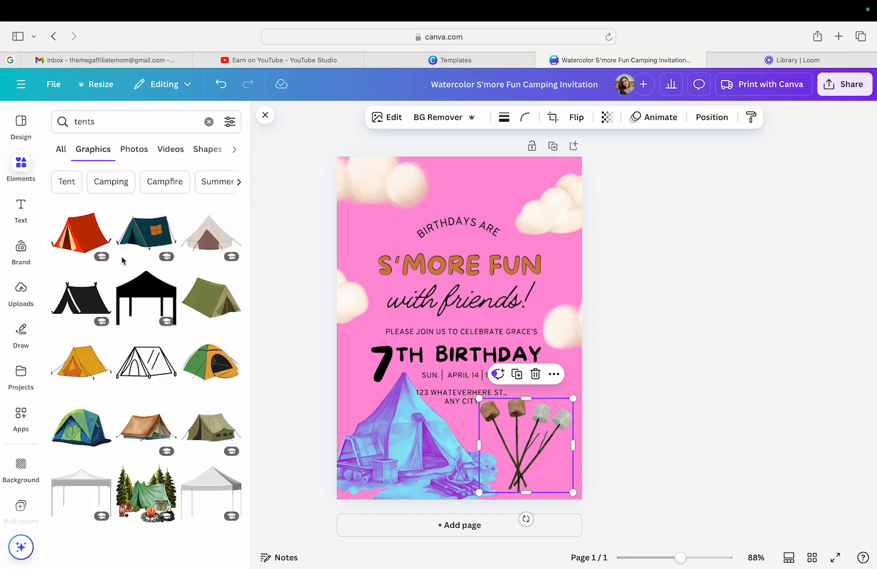
Browse the tent graphics for a replacement for the invitation's tent illustration
scroll(132, 372, down, 3)
scroll(131, 372, down, 8)
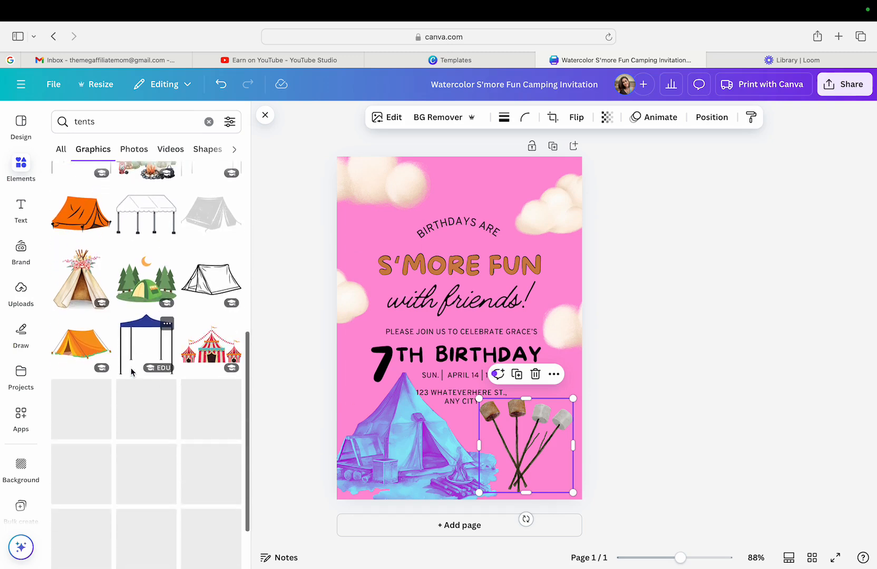
scroll(131, 373, down, 5)
scroll(132, 372, down, 3)
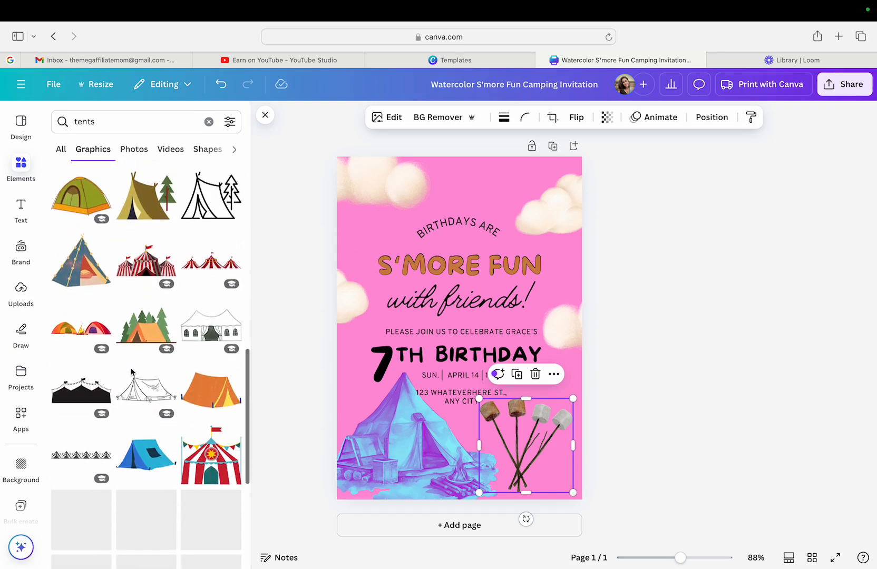
scroll(131, 372, down, 2)
scroll(131, 372, down, 10)
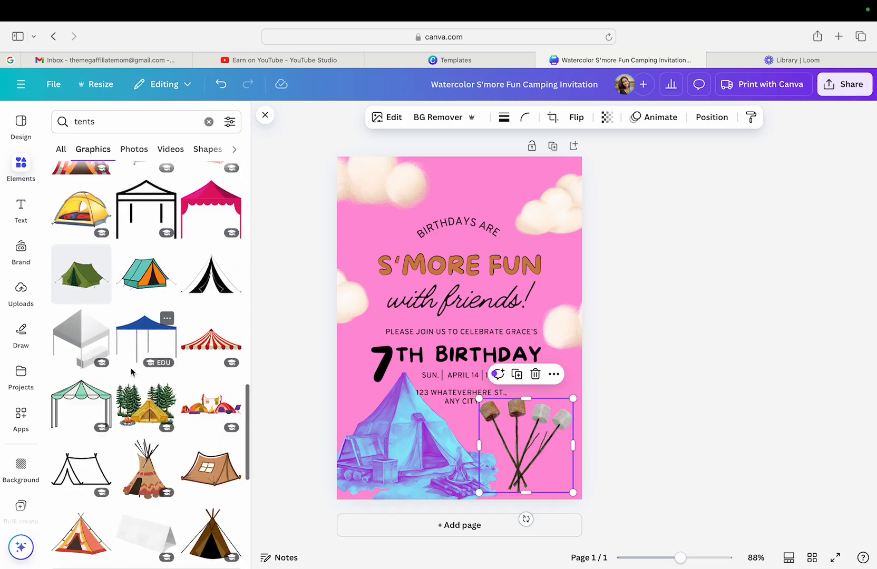
scroll(169, 296, down, 4)
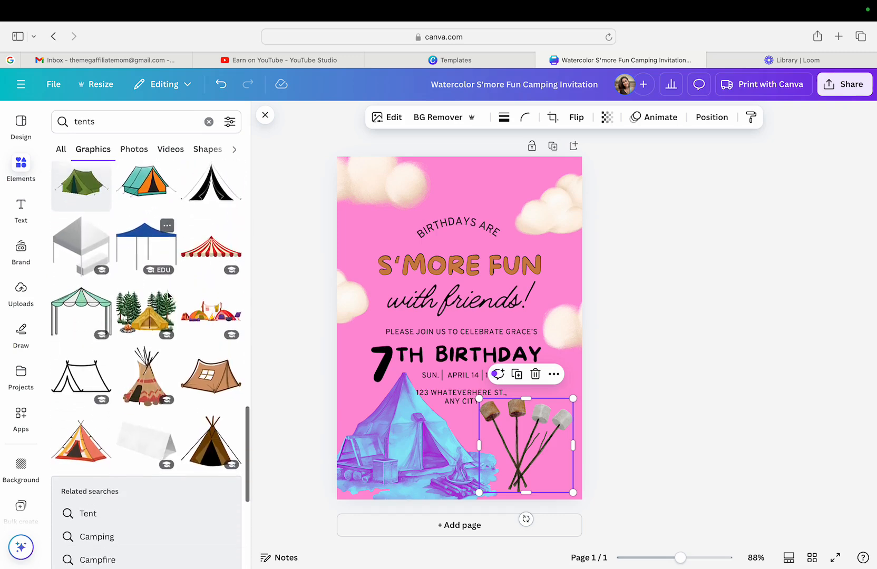
scroll(202, 360, down, 10)
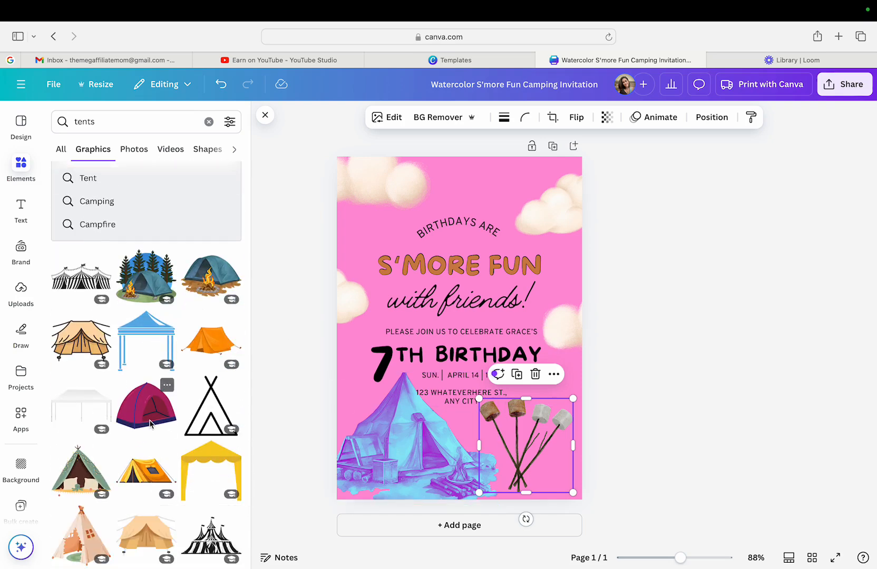
scroll(175, 423, down, 3)
scroll(175, 423, down, 9)
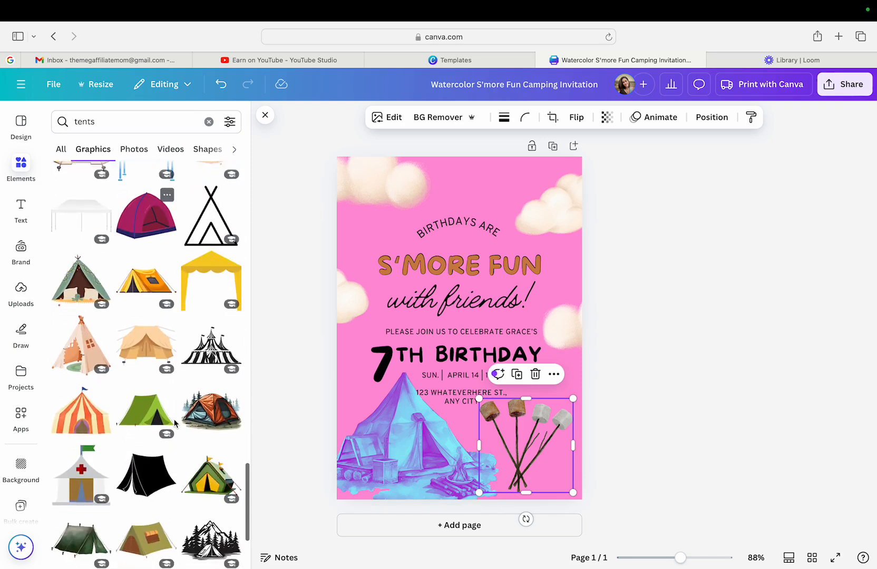
Delete the blue and purple tent illustration and add the pink teepee graphic with flower garlands and pillows
click(393, 436)
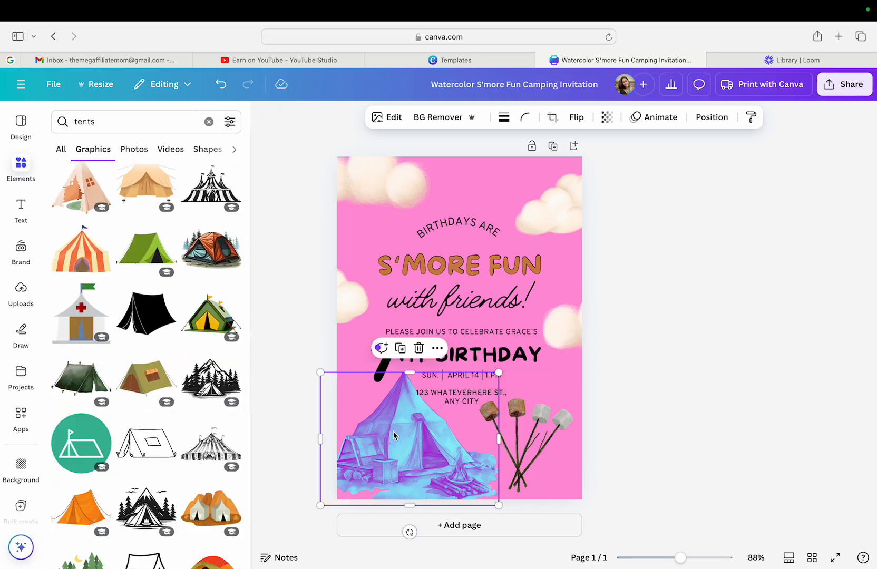
key(Delete)
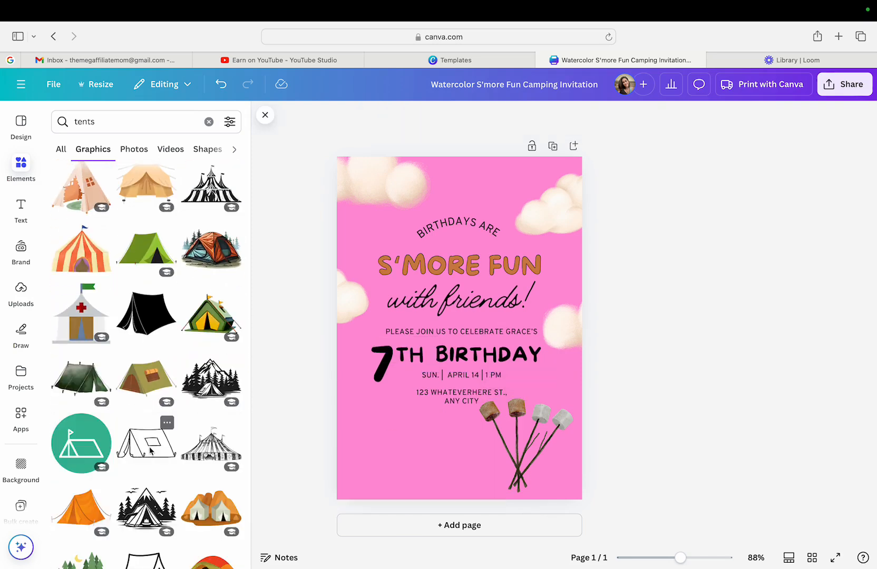
scroll(149, 447, down, 10)
scroll(149, 447, down, 5)
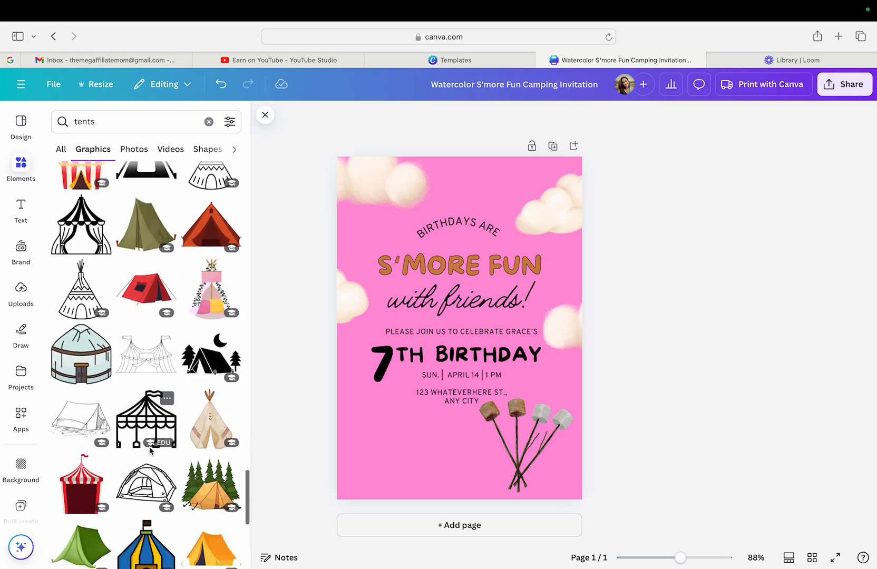
scroll(149, 447, down, 3)
click(210, 220)
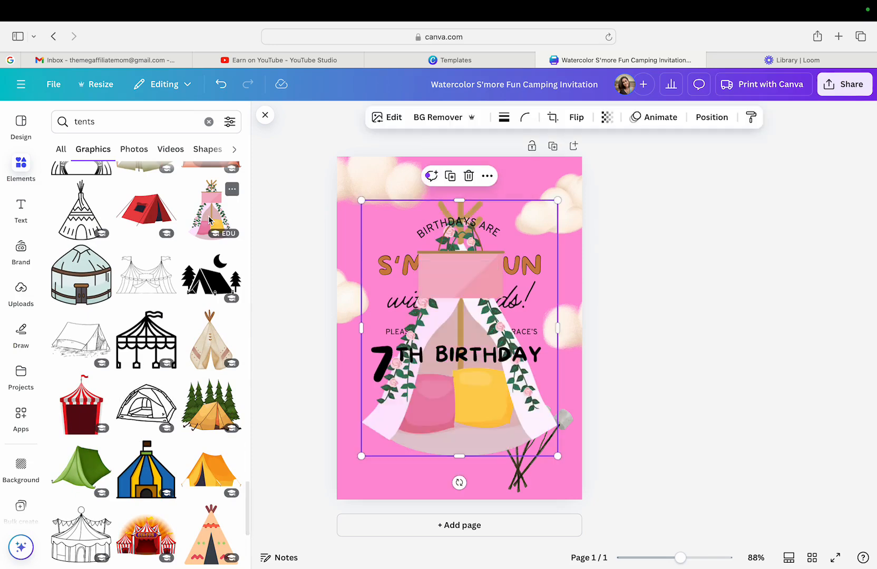
Shrink the teepee graphic and place it in the invitation's lower-left corner
drag(439, 419, 411, 473)
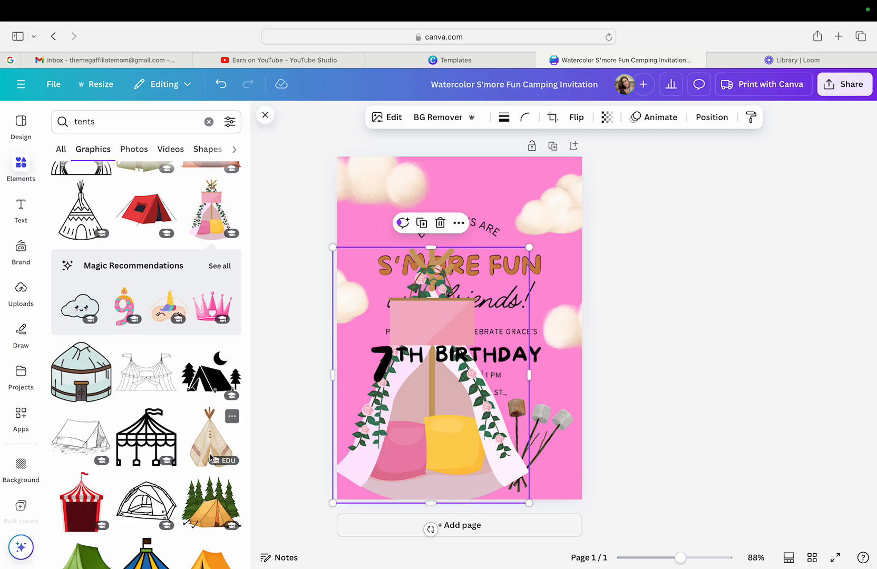
drag(530, 250, 459, 331)
drag(422, 420, 425, 417)
Move the "7" and "TH" texts down onto the teepee's pink banner
drag(388, 373, 388, 388)
drag(401, 348, 395, 378)
click(417, 356)
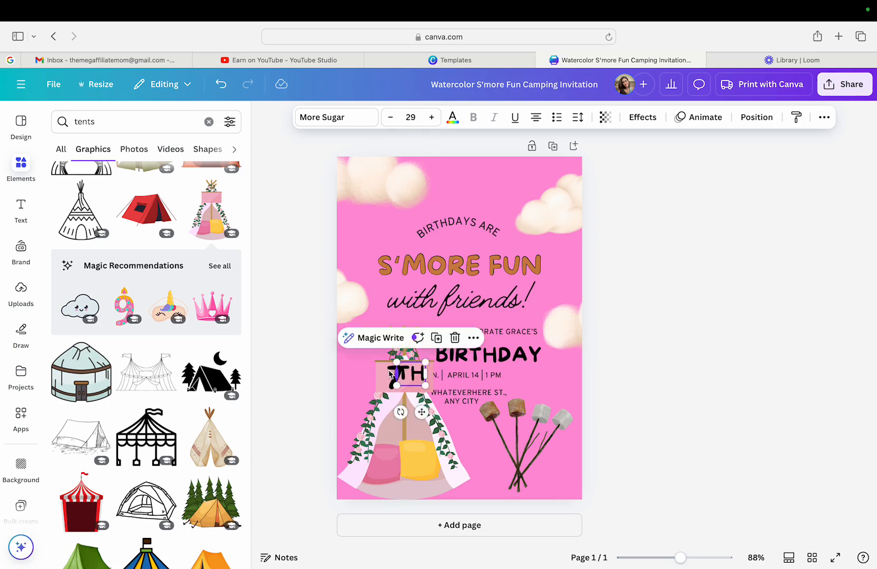
click(390, 372)
click(390, 375)
drag(390, 376, 386, 382)
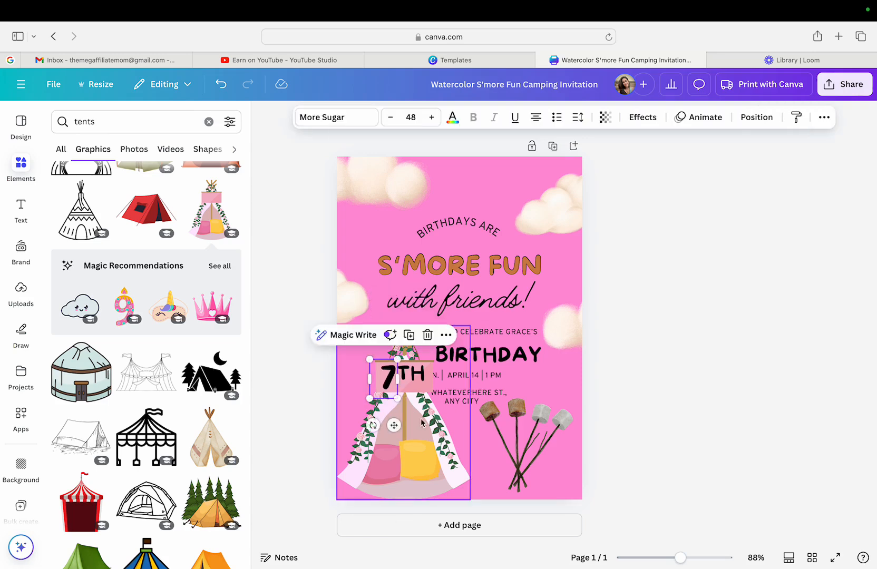
click(634, 338)
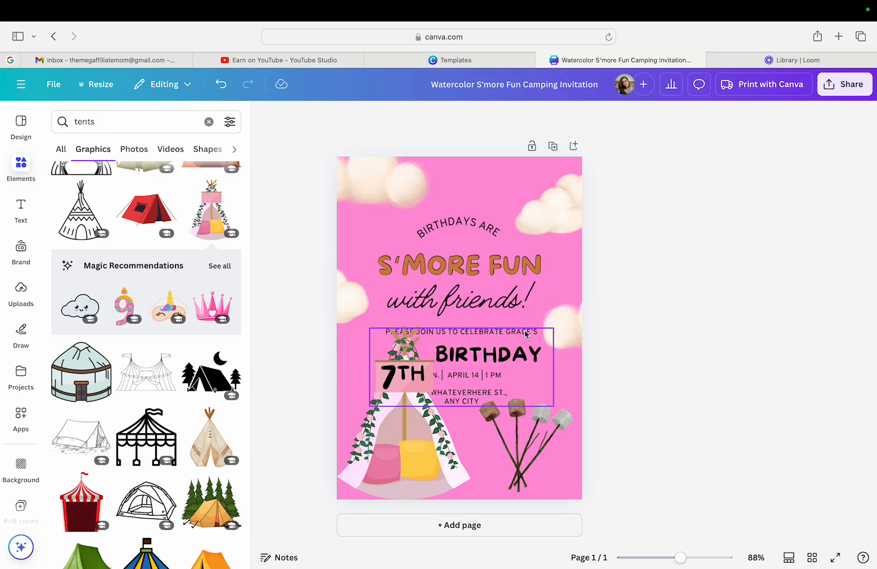
Show all Magic Recommendations graphics that match the teepee
scroll(155, 435, down, 5)
scroll(156, 435, up, 4)
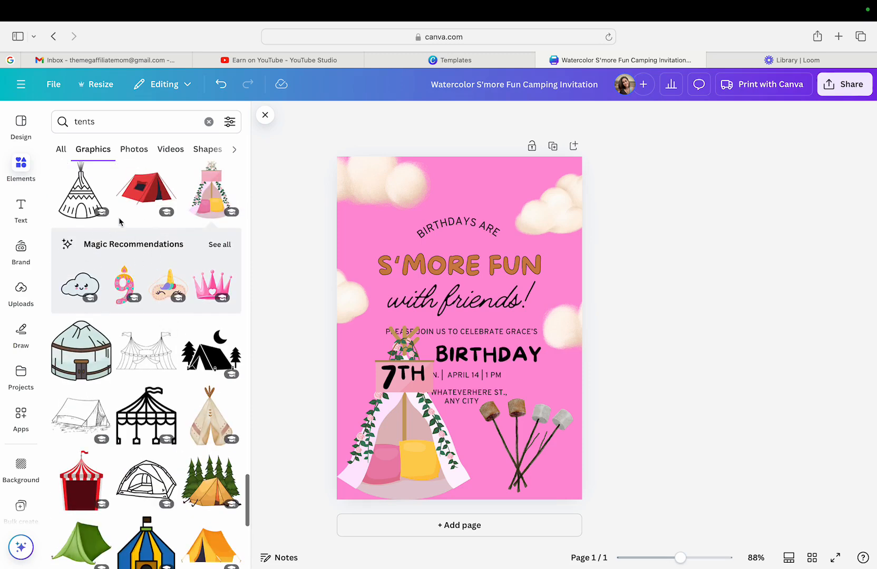
click(223, 245)
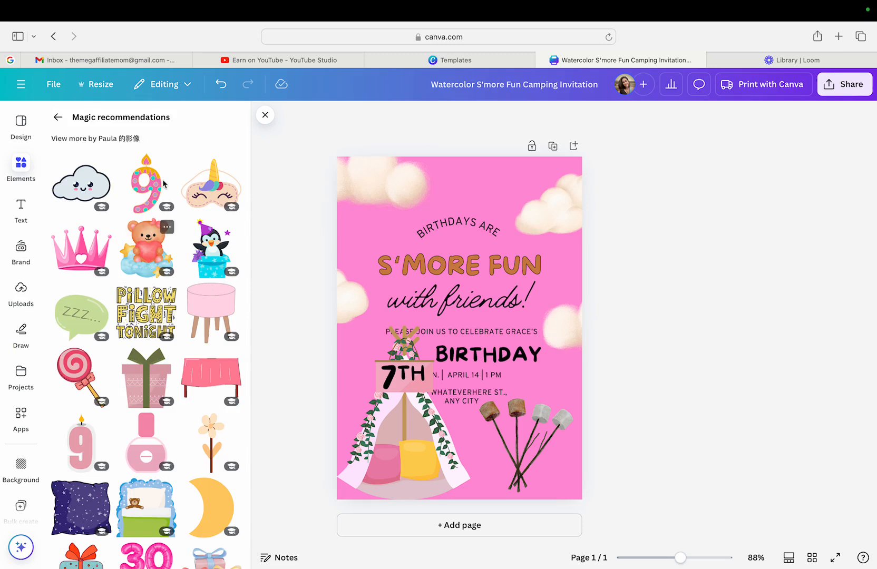
Delete the four watercolor clouds and the marshmallow sticks from the invitation
click(391, 188)
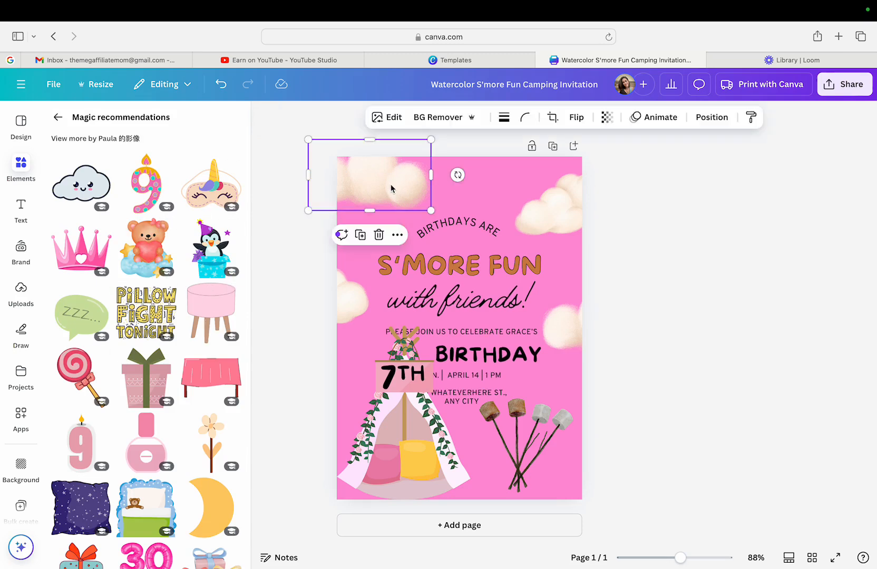
key(Delete)
click(346, 300)
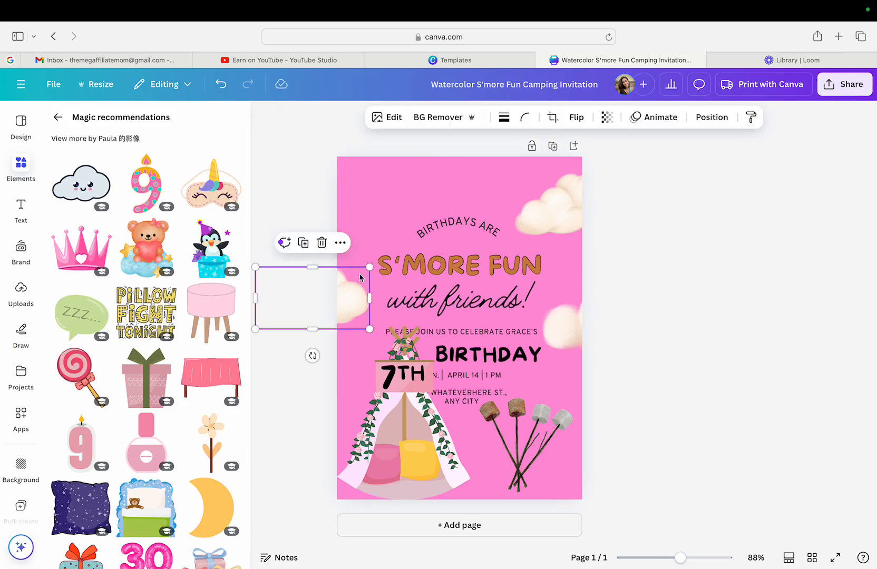
key(Delete)
click(550, 464)
key(Delete)
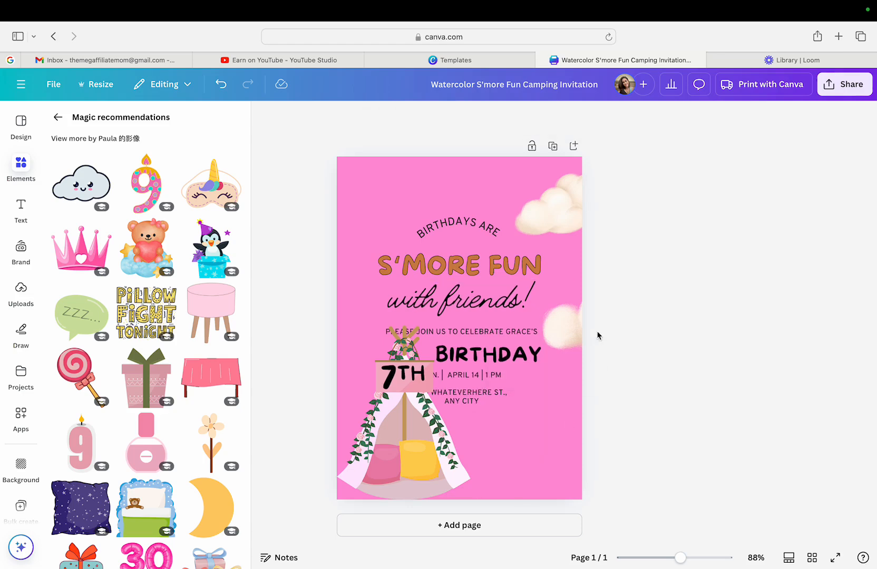
click(575, 332)
key(Delete)
click(549, 208)
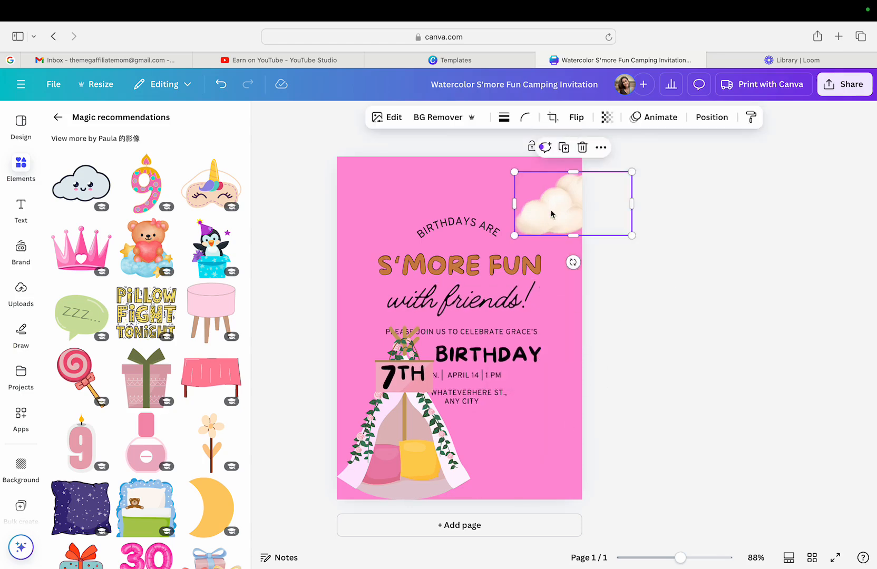
key(Delete)
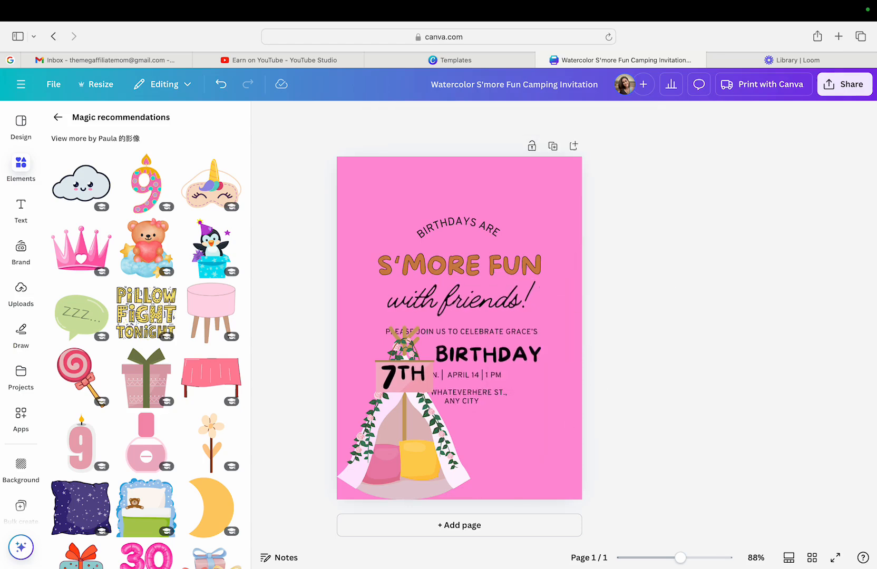
Add two smiling cloud graphics, placing one in the invitation's upper-left corner and one near the upper right
click(93, 193)
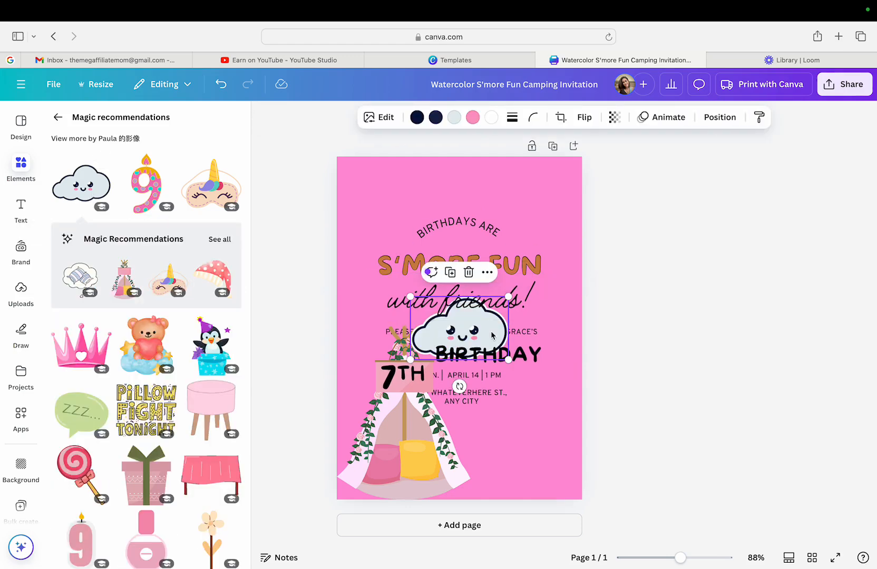
drag(494, 340, 419, 203)
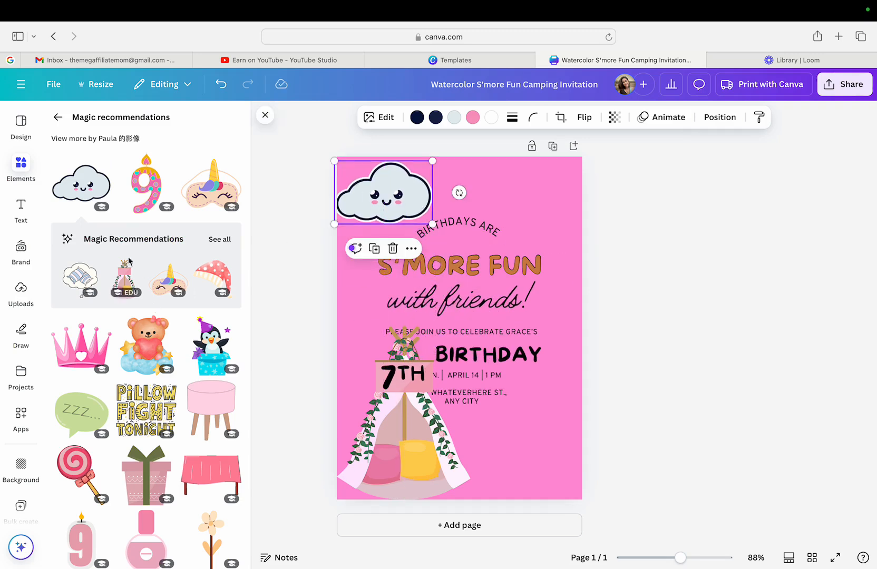
click(80, 191)
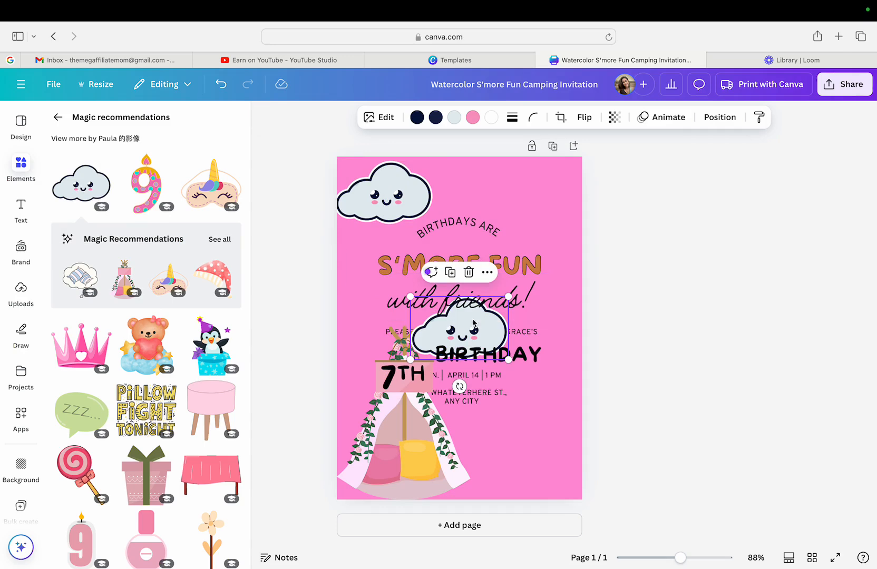
drag(486, 332, 548, 208)
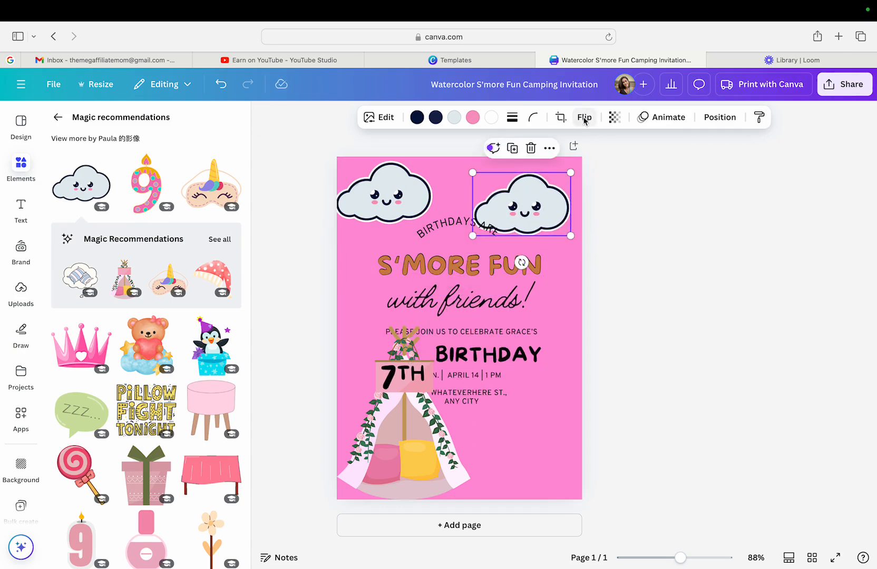
Flip the second smiling cloud horizontally, shrink it and fit it into the invitation's upper-right corner
click(584, 118)
click(569, 149)
drag(539, 216, 564, 227)
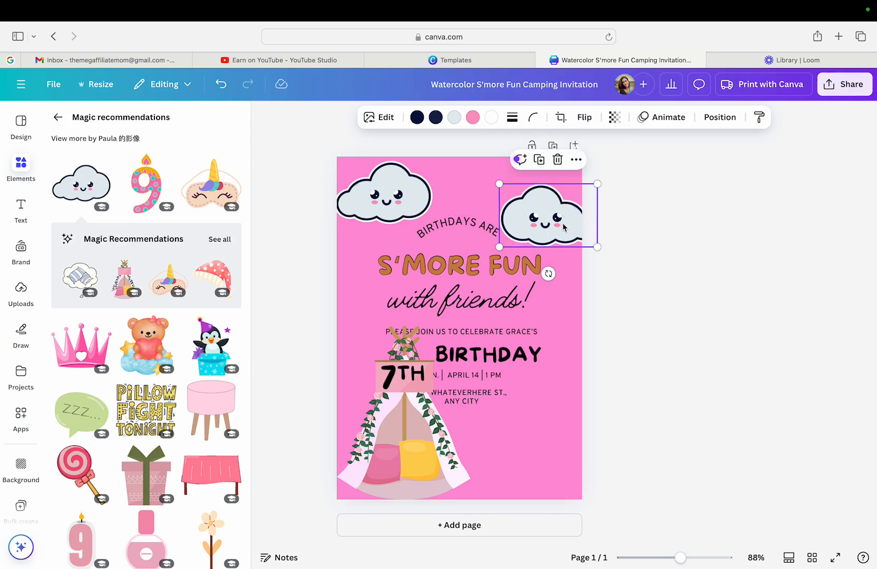
drag(598, 191, 564, 193)
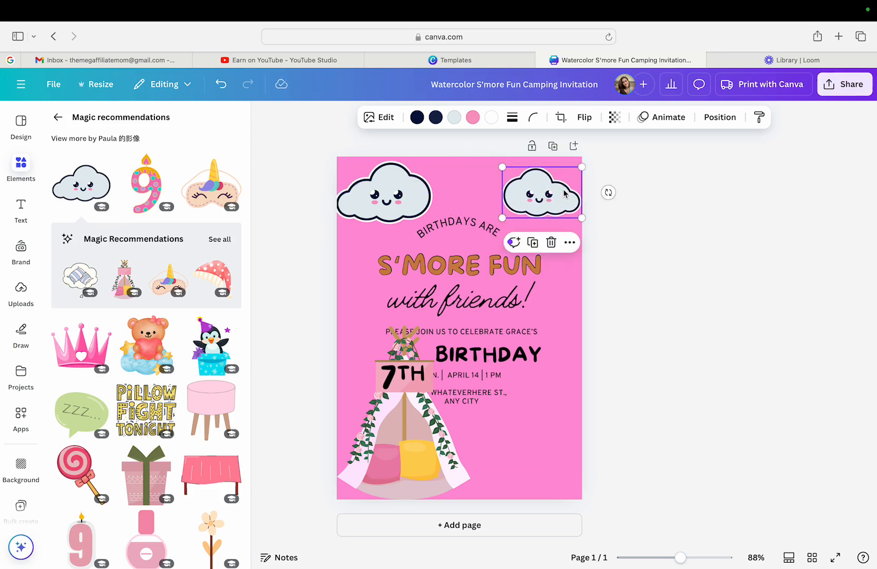
Show all Magic Recommendations for the smiling cloud and browse them for more matching graphics
click(227, 241)
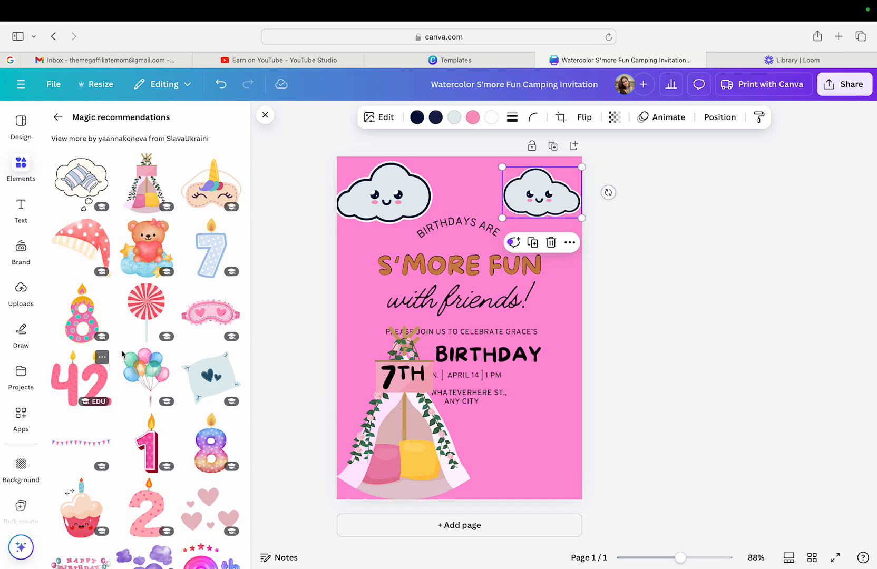
scroll(205, 325, down, 5)
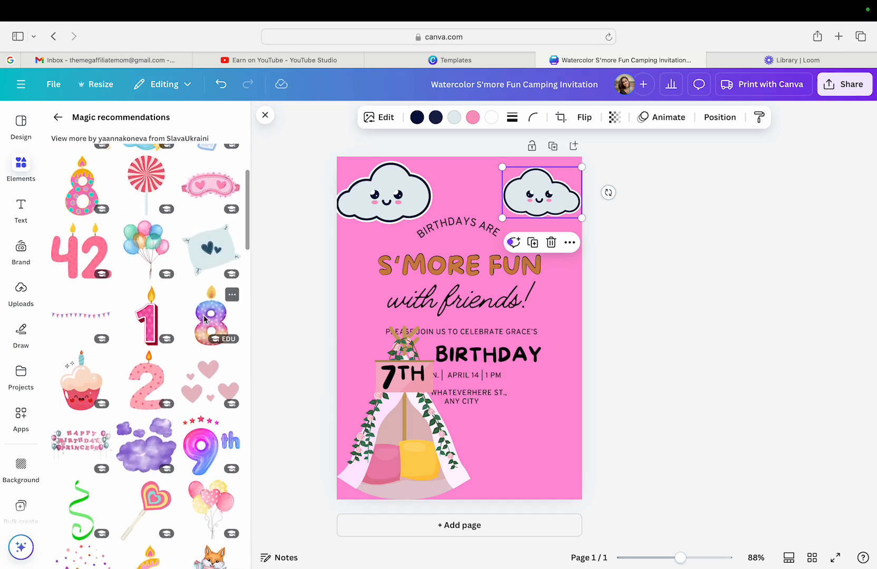
scroll(204, 319, down, 2)
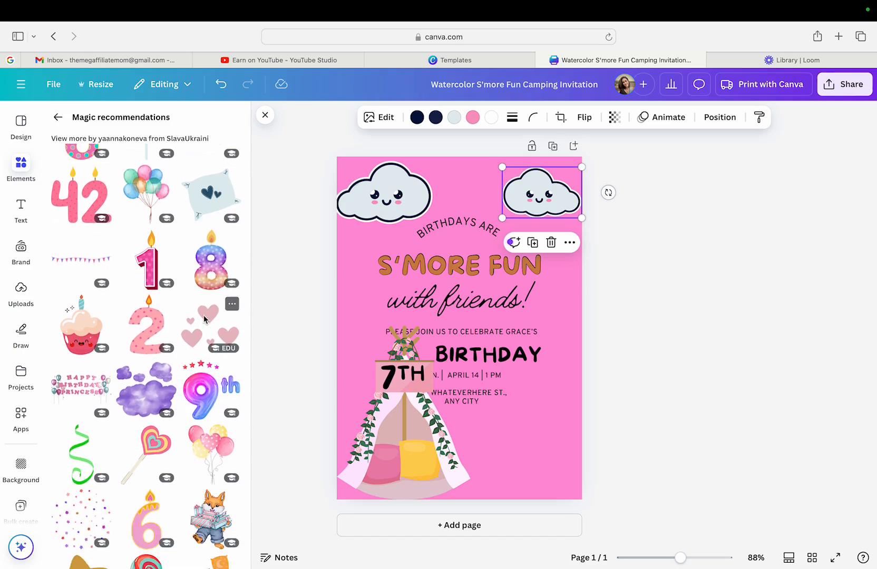
scroll(122, 359, down, 4)
scroll(121, 358, down, 5)
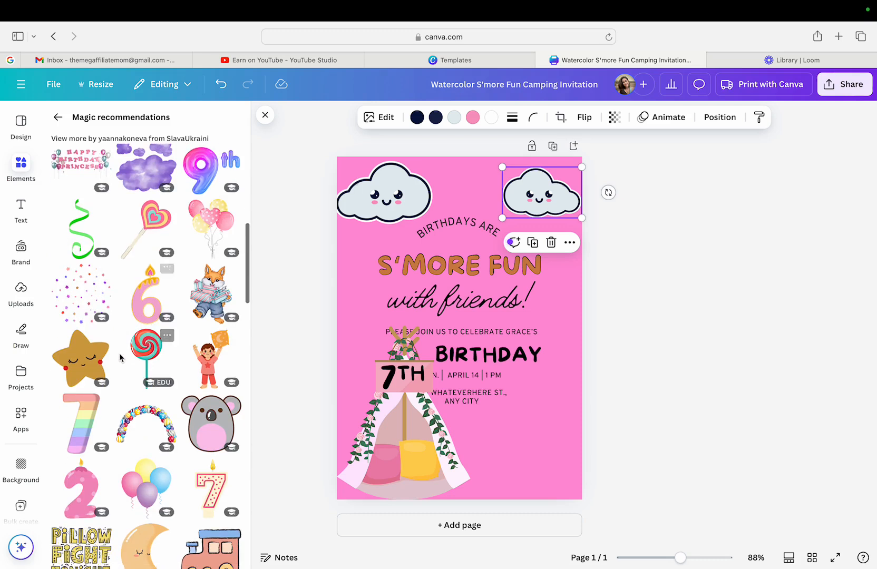
scroll(120, 358, down, 3)
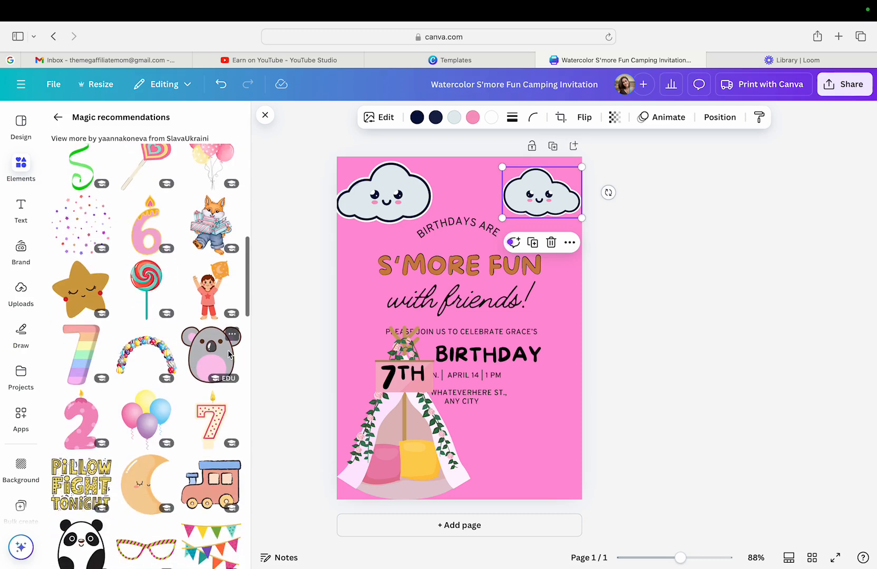
scroll(221, 338, up, 6)
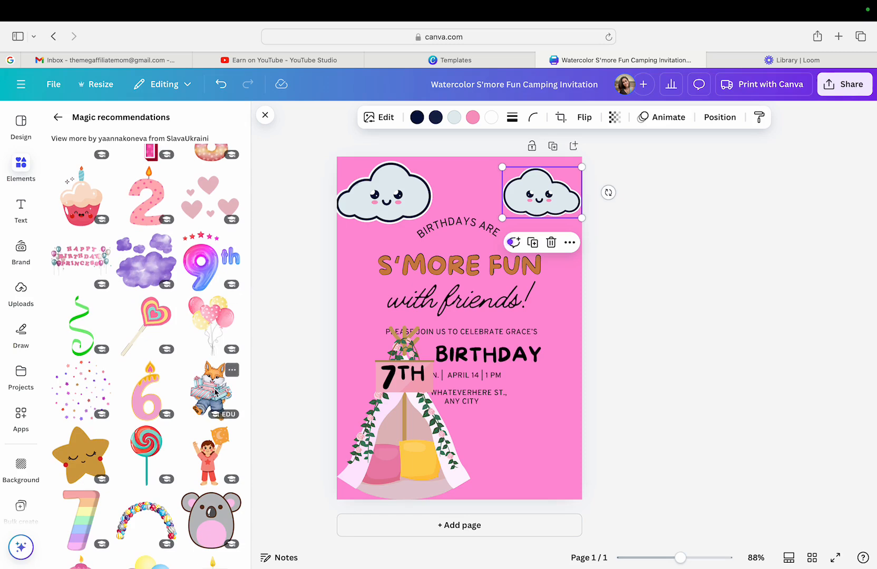
scroll(215, 393, down, 2)
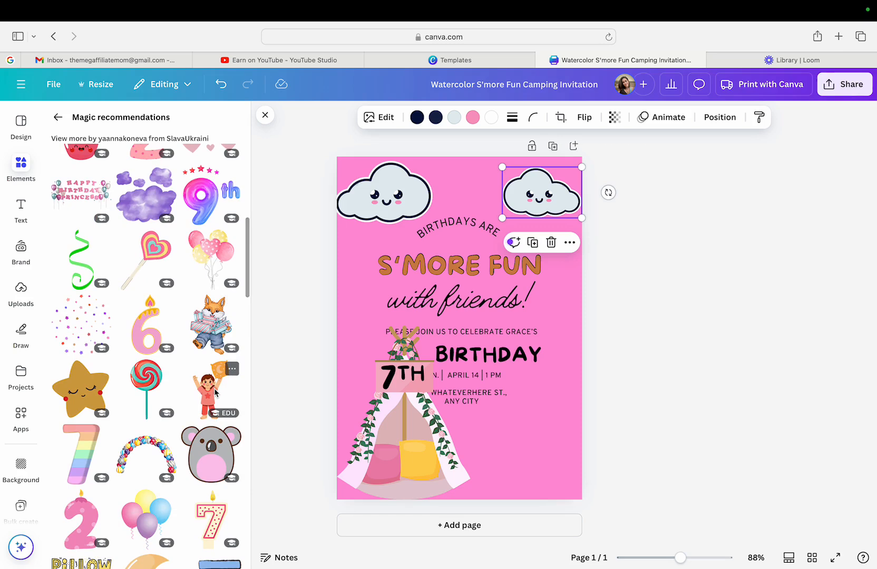
scroll(217, 387, down, 3)
scroll(216, 388, down, 5)
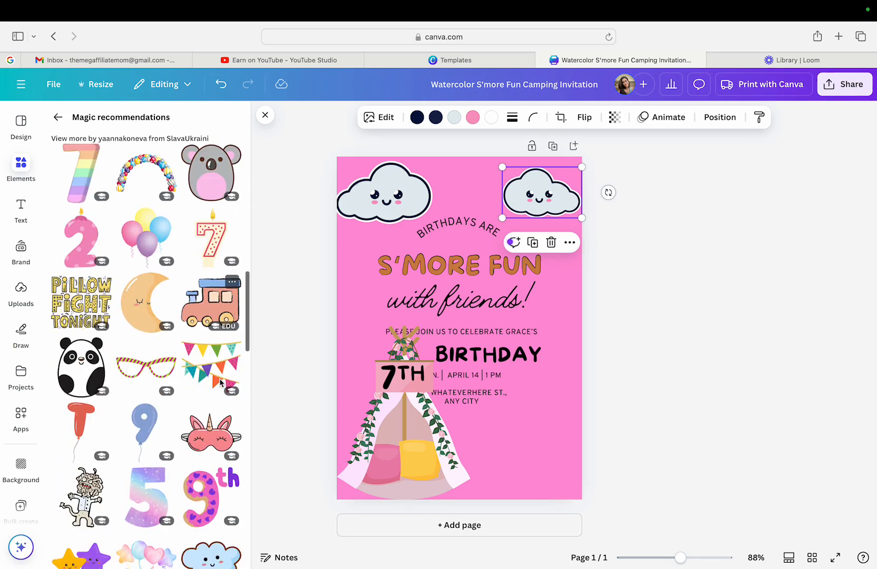
scroll(222, 379, down, 2)
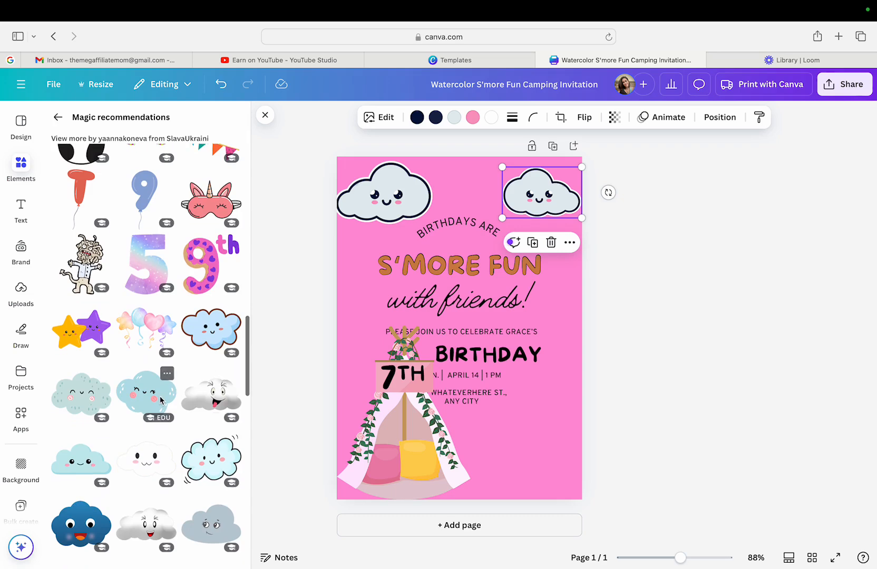
Replace the upper-right smiling cloud with the rosy-cheeked light blue cloud, shrunk to fit the invitation's upper-right corner
click(551, 244)
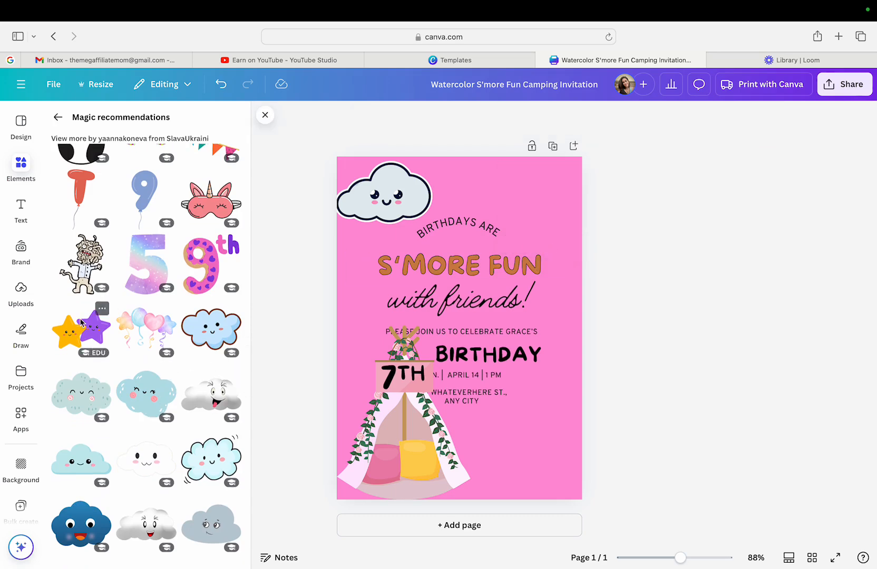
click(145, 395)
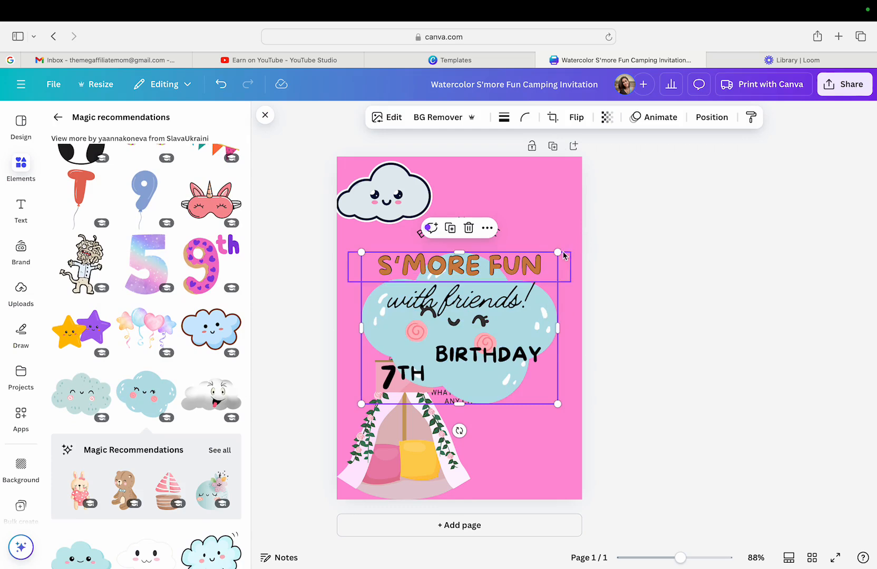
drag(558, 258, 482, 311)
drag(429, 337, 522, 196)
drag(578, 169, 564, 201)
Browse the remaining cloud recommendations and reposition the outlined smiling cloud in the invitation's upper-left corner
scroll(184, 474, down, 5)
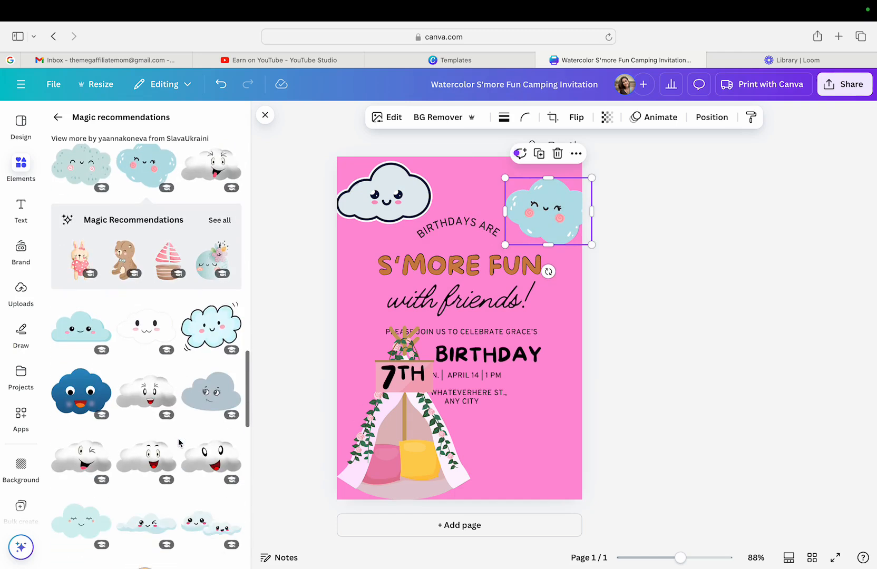
drag(357, 218, 414, 211)
scroll(66, 390, down, 4)
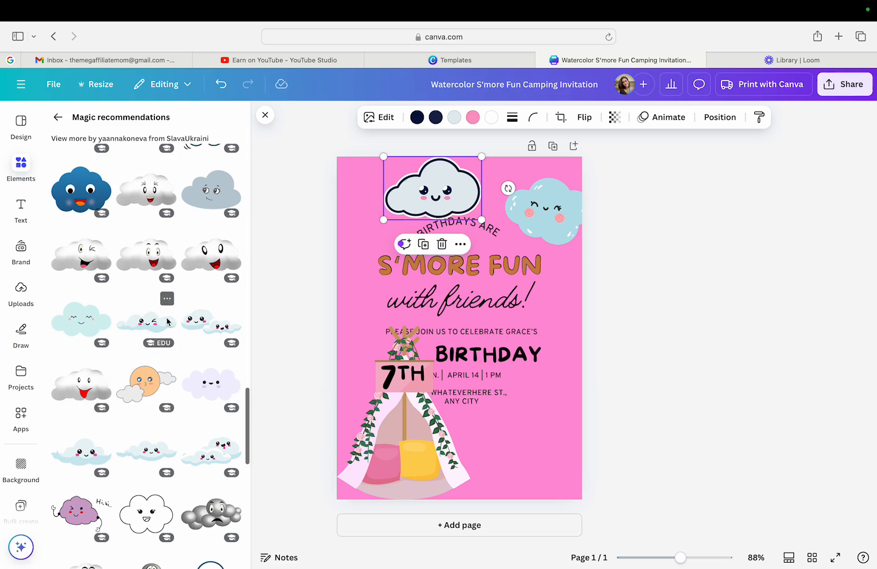
scroll(168, 321, down, 3)
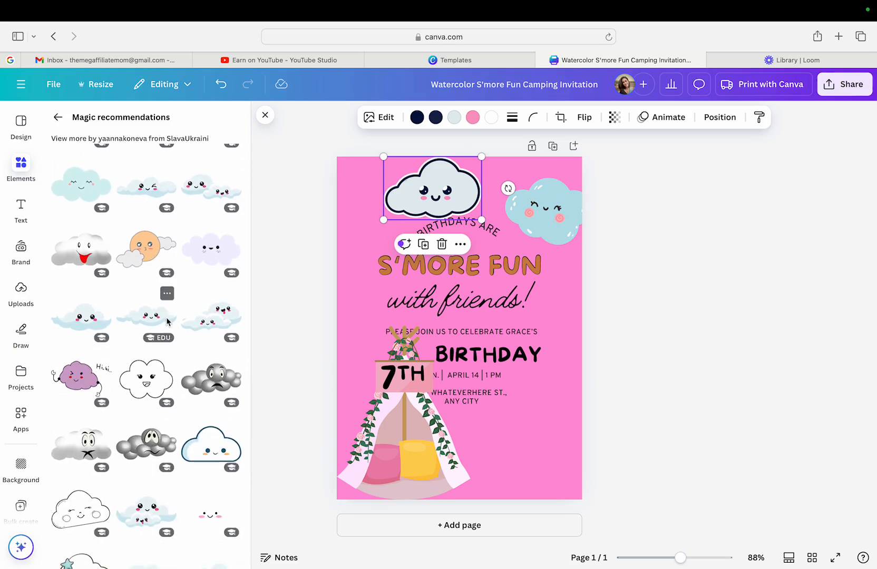
scroll(168, 322, down, 3)
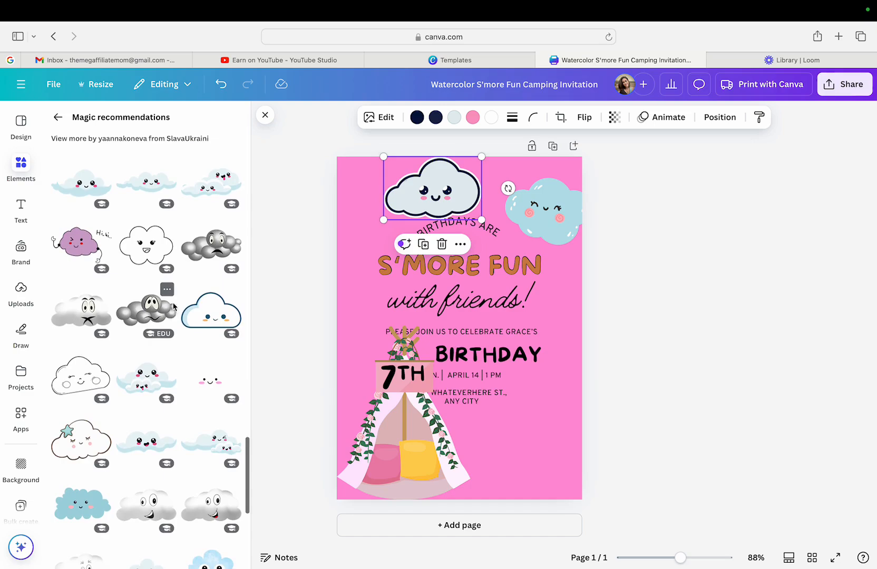
scroll(173, 307, down, 5)
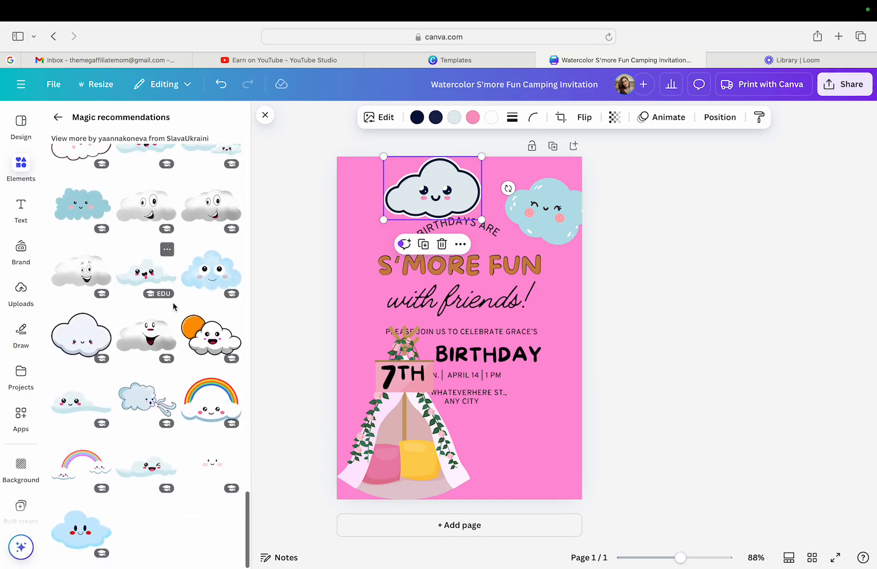
scroll(203, 396, up, 15)
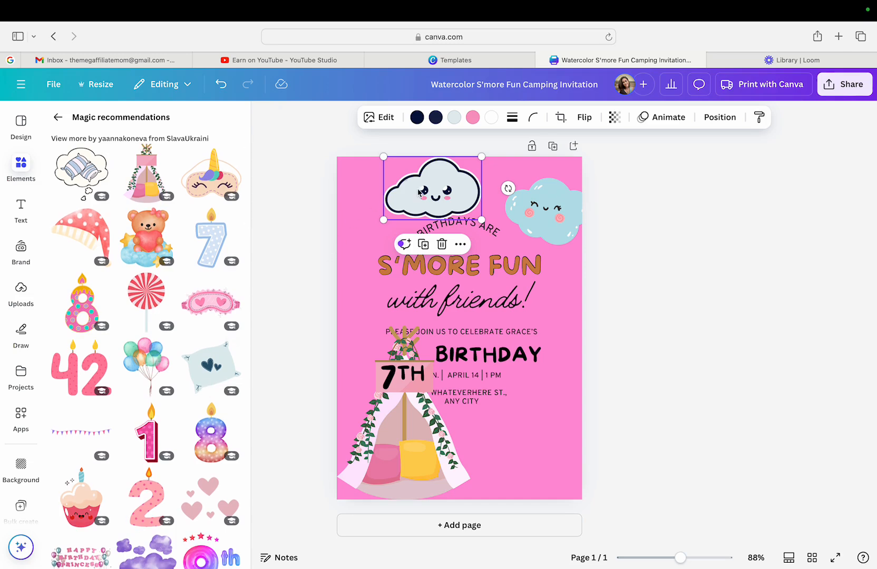
drag(420, 192, 372, 203)
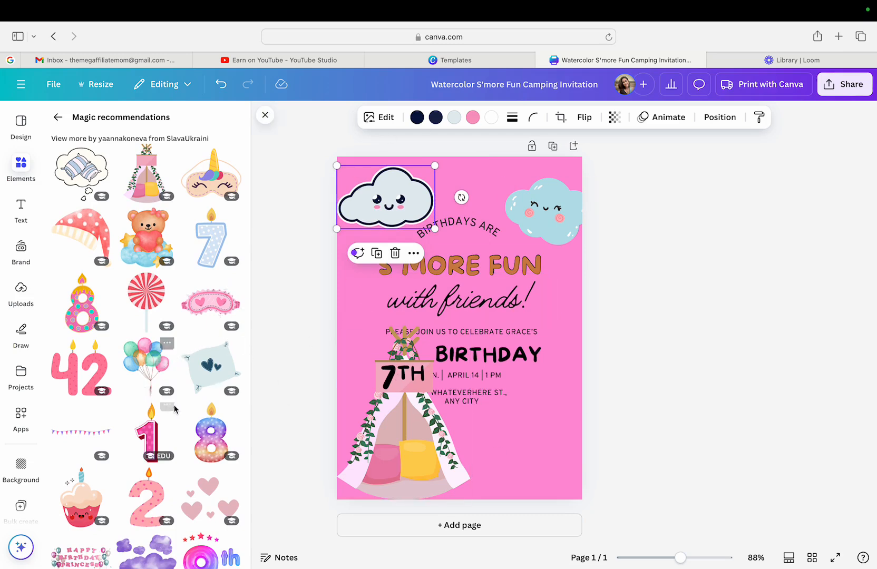
Try the unicorn sleep mask graphic in the space beside the teepee, and delete it
scroll(174, 409, down, 5)
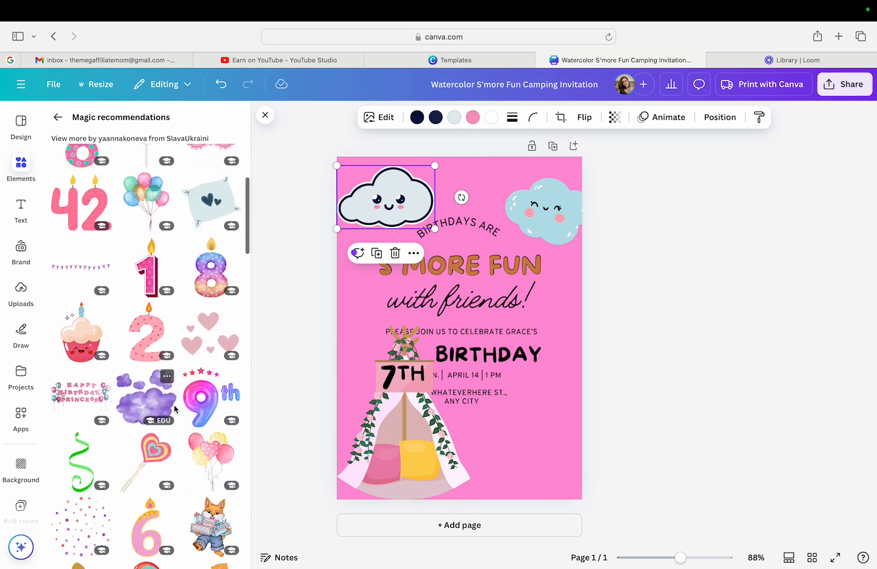
scroll(174, 409, up, 5)
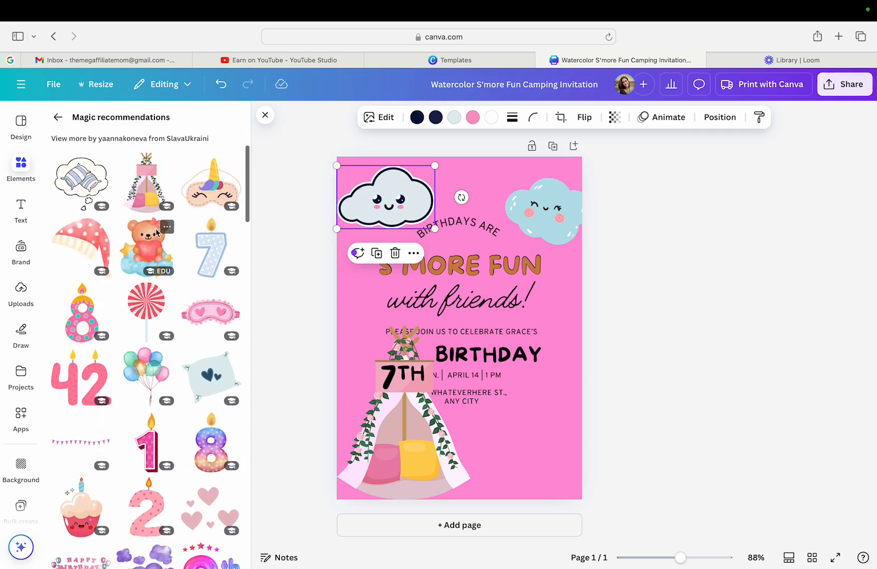
click(223, 194)
drag(492, 338, 558, 448)
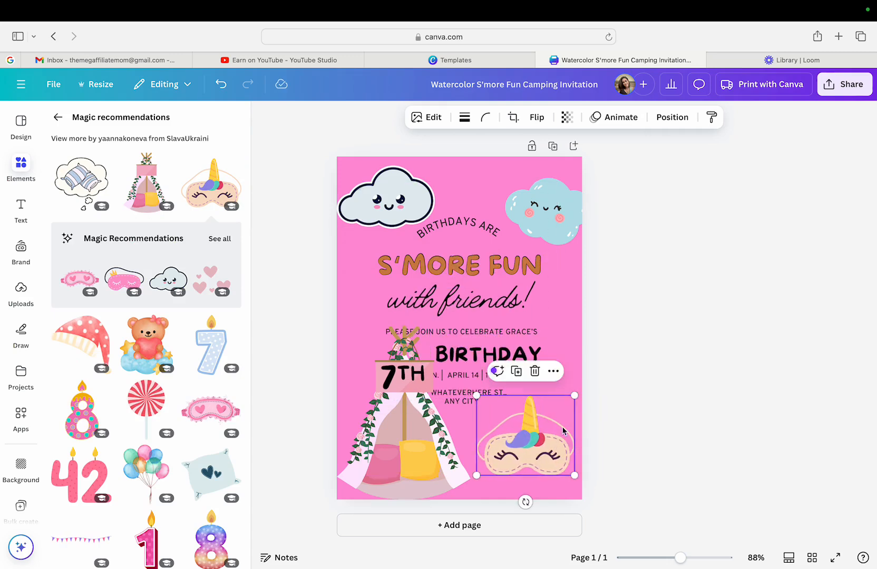
click(534, 371)
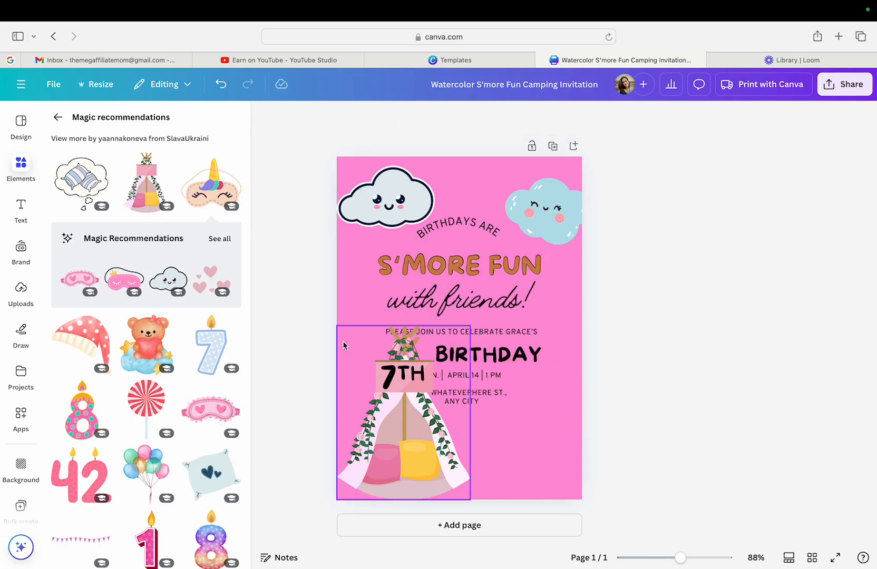
Leave the recommendations and search the element graphics for "smores"
click(58, 117)
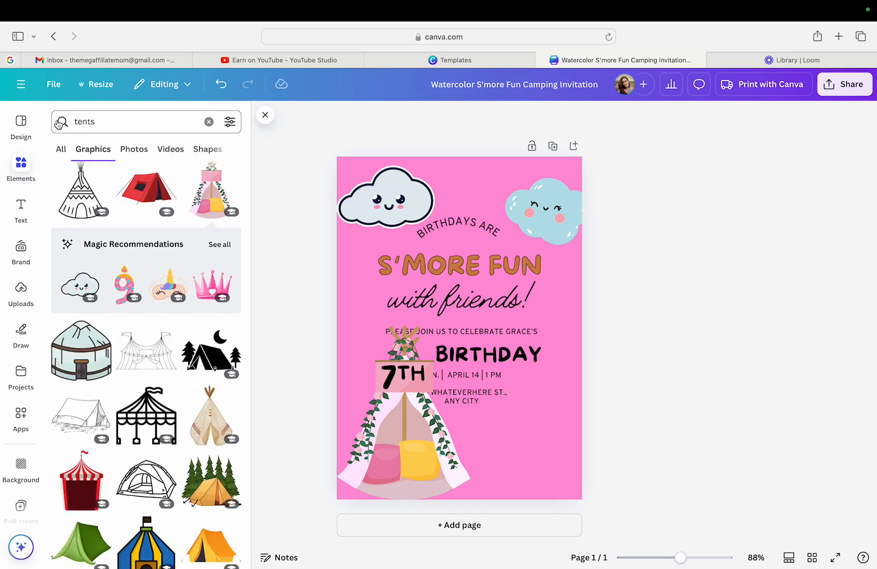
click(117, 126)
key(BackSpace)
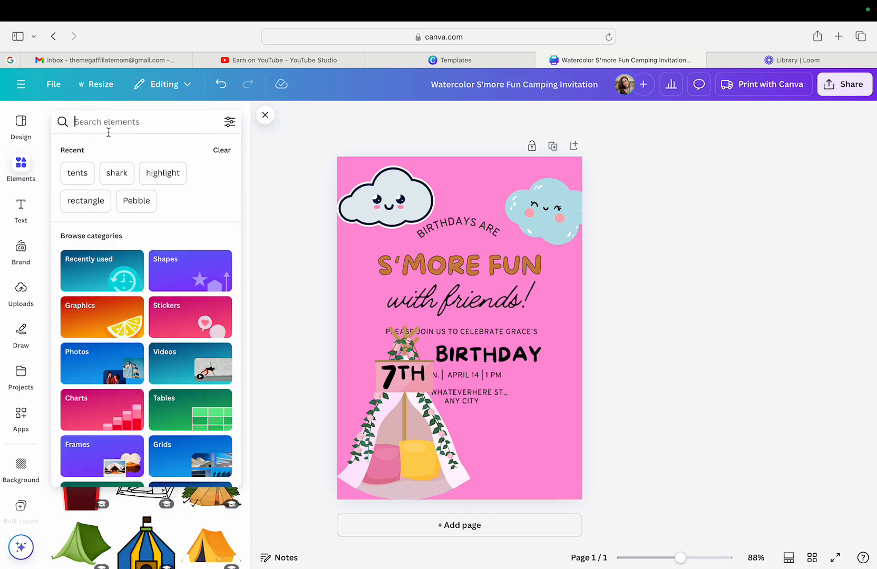
text(smores)
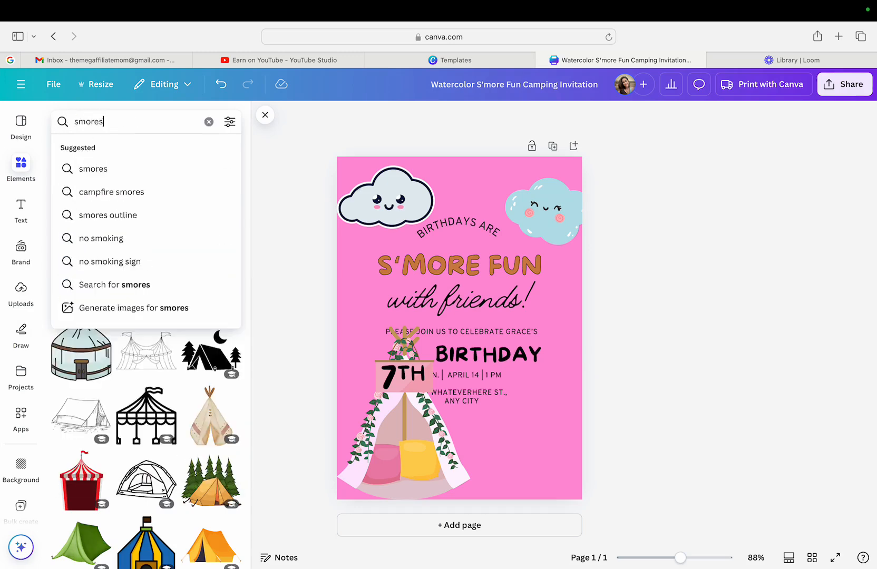
key(Return)
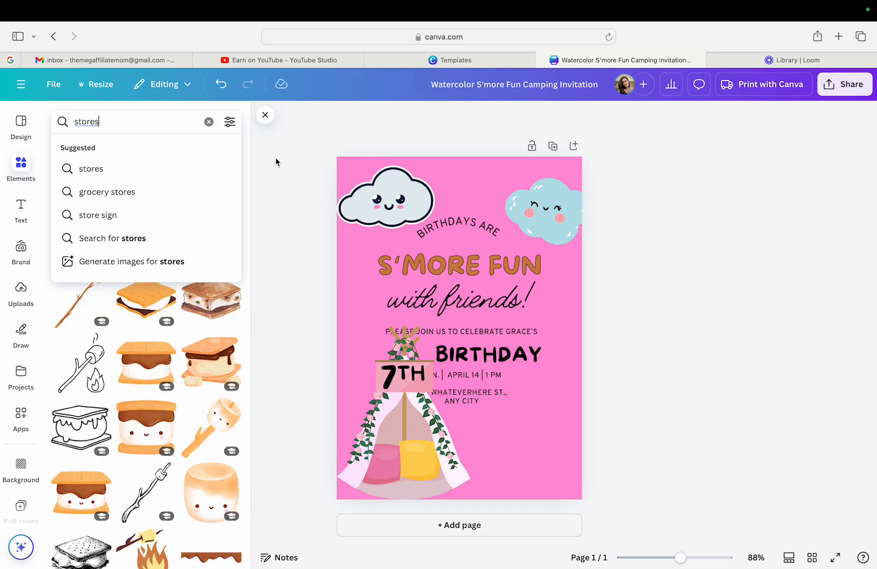
click(276, 162)
scroll(215, 315, down, 1)
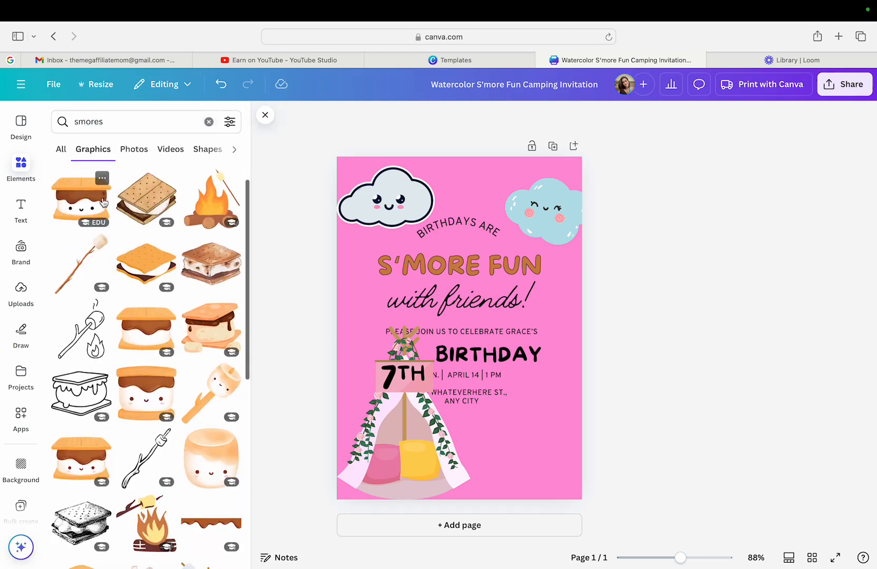
Add the smiling s'more graphic, shrink it, tilt it slightly clockwise and place it in the invitation's lower-right corner
click(104, 203)
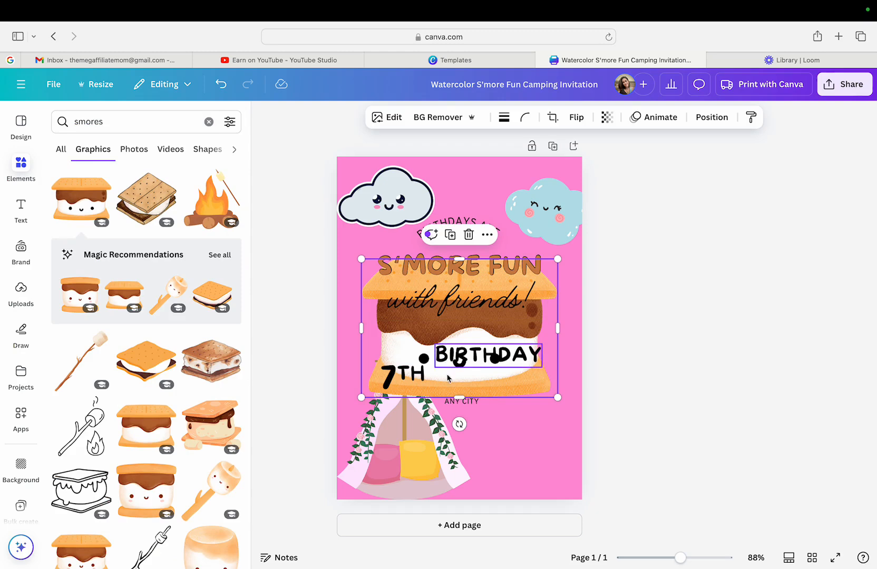
drag(465, 393, 515, 462)
drag(607, 329, 510, 413)
key(super+z)
drag(463, 494, 451, 492)
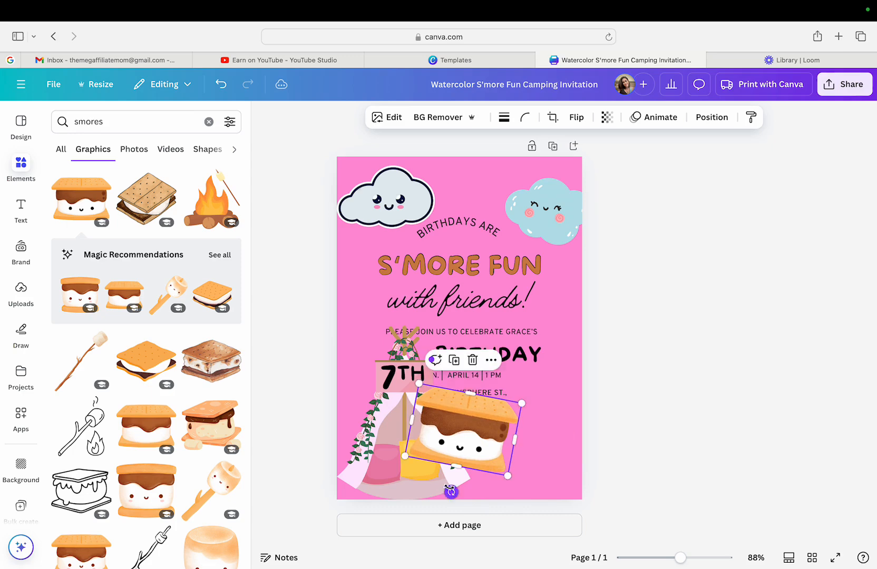
drag(462, 431, 522, 449)
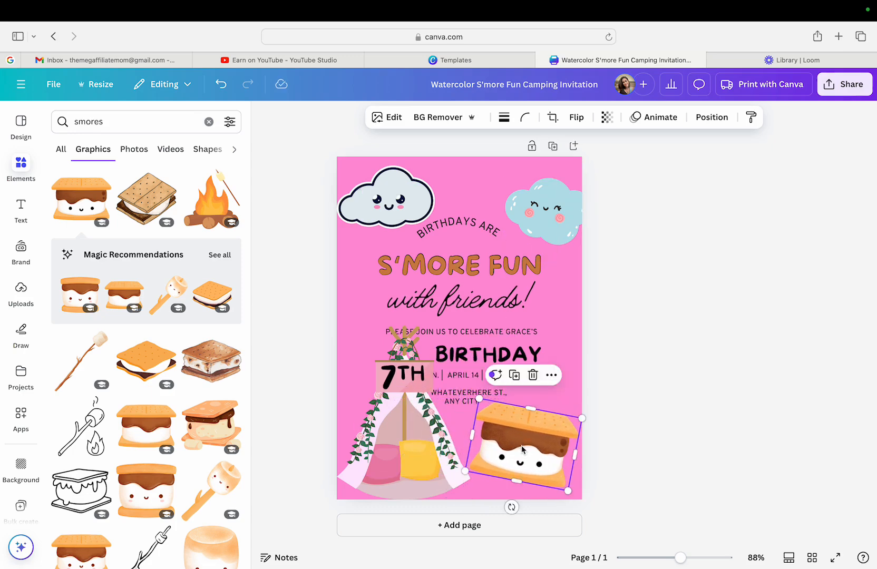
Delete the light blue cloud and the teepee from the invitation
click(523, 222)
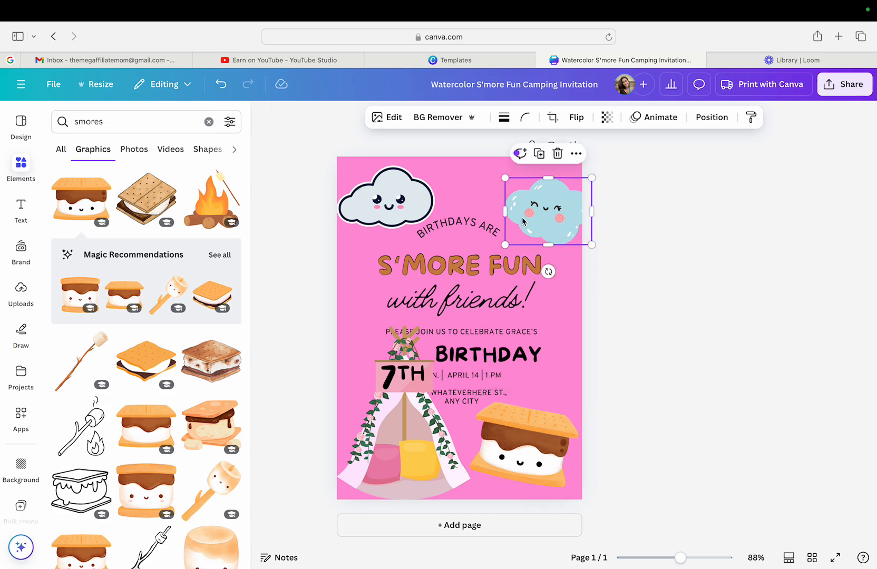
key(Delete)
click(405, 434)
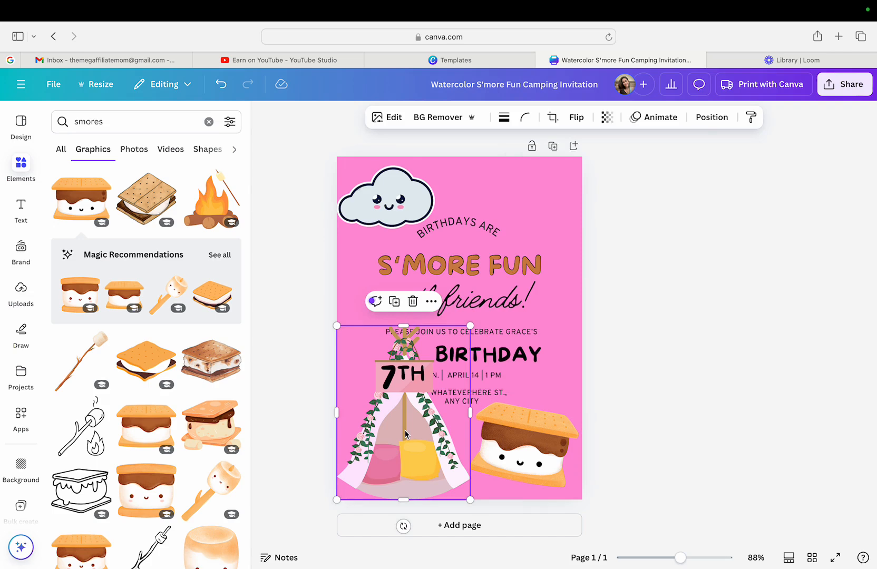
key(Delete)
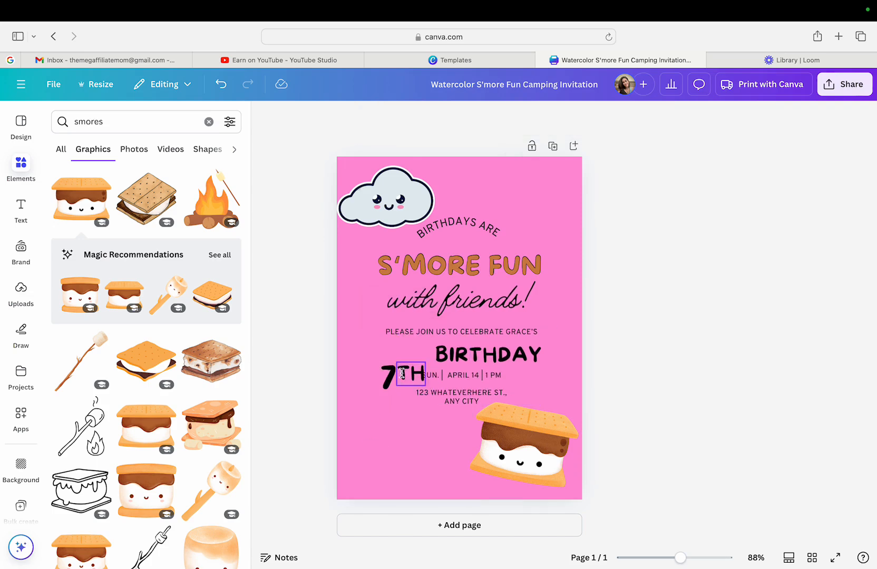
Group the "7" with its "TH" and move the group up in line with the word "BIRTHDAY"
click(392, 373)
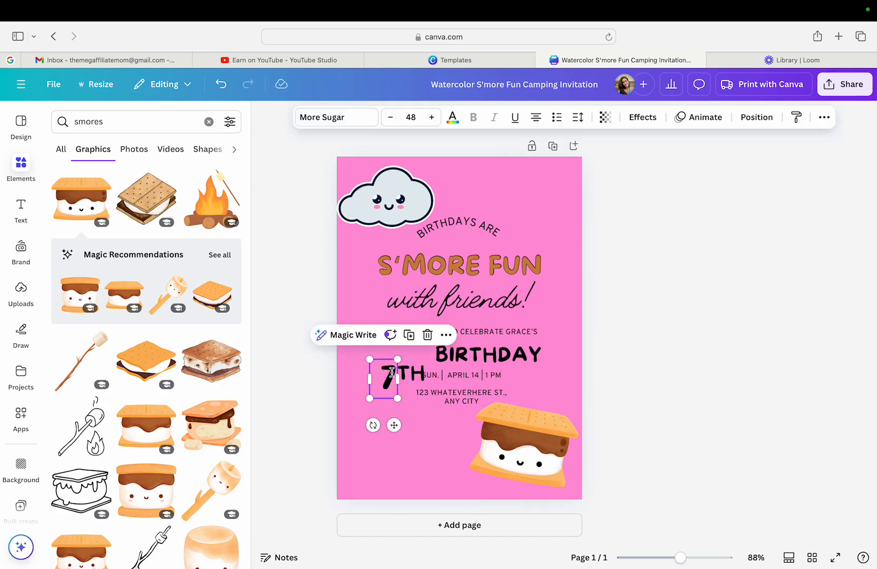
shift+click(409, 378)
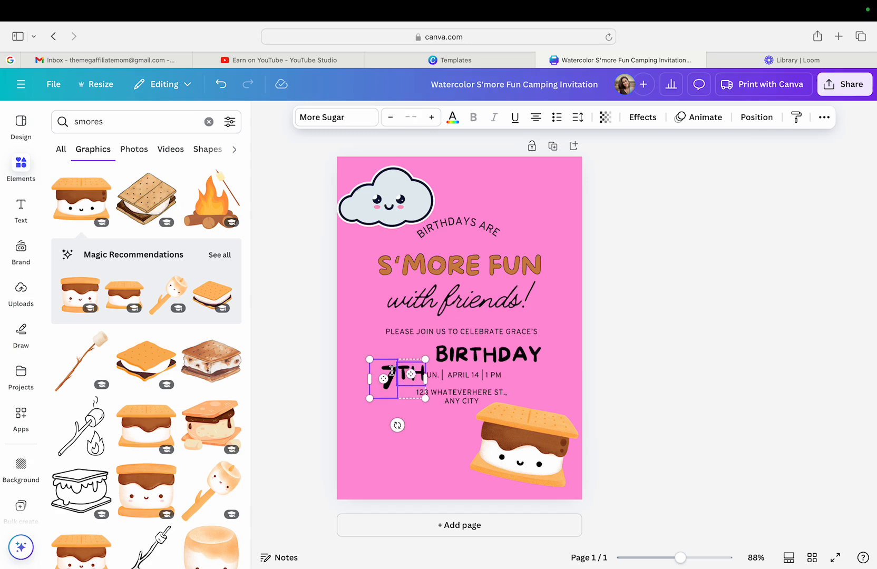
mouse_move(409, 378)
mouse_down()
mouse_move(414, 359)
mouse_move(409, 376)
mouse_up()
click(398, 379)
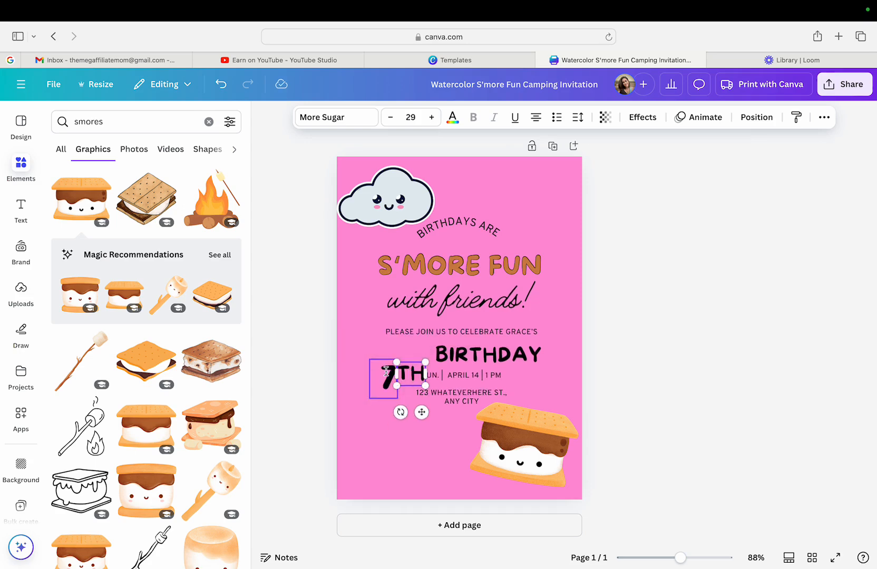
click(362, 371)
click(395, 369)
shift+click(411, 372)
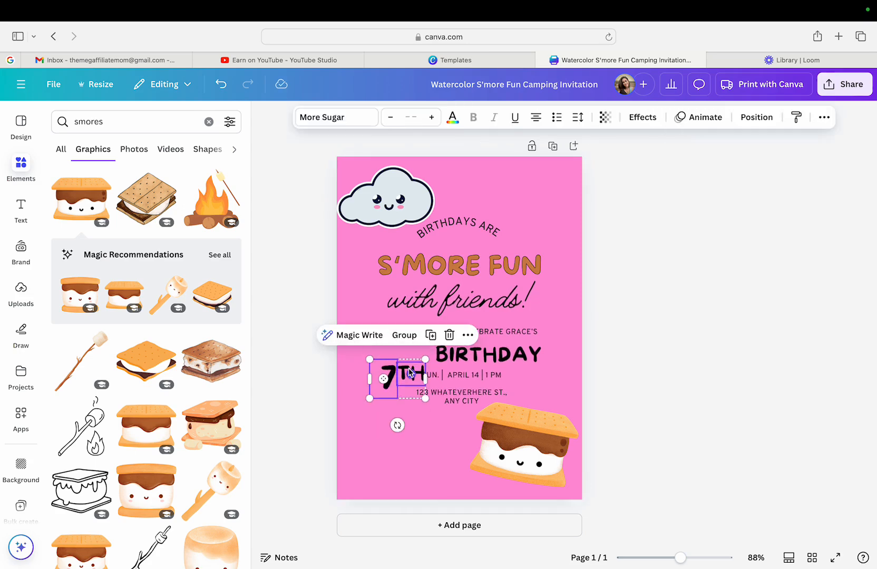
click(405, 336)
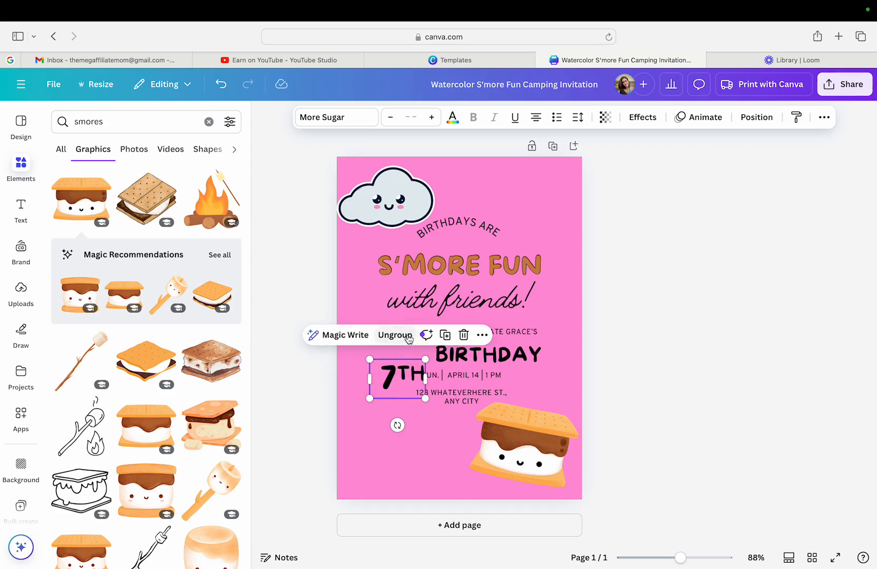
drag(401, 371, 403, 349)
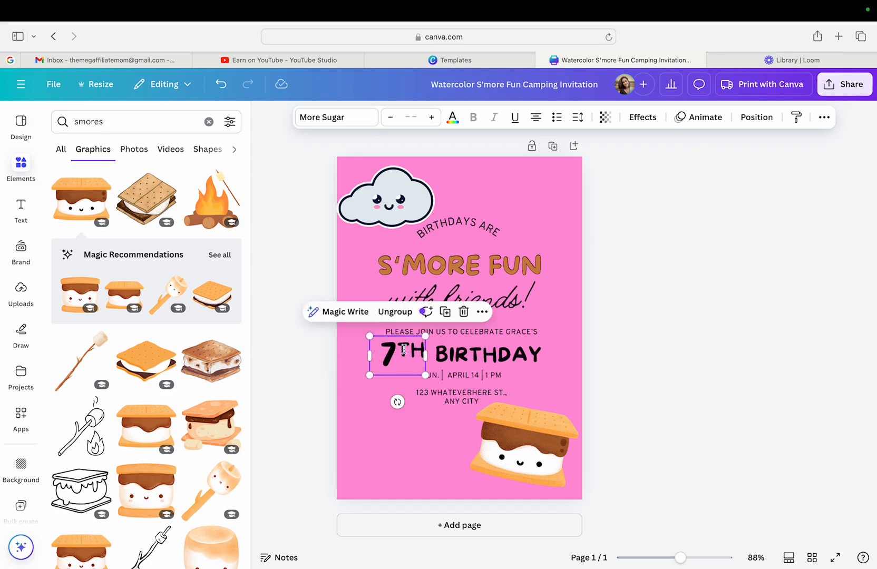
Replace the remaining cloud with the smiling marshmallow-on-a-stick graphic, shrunk and placed in the invitation's lower-left corner
click(215, 493)
click(406, 185)
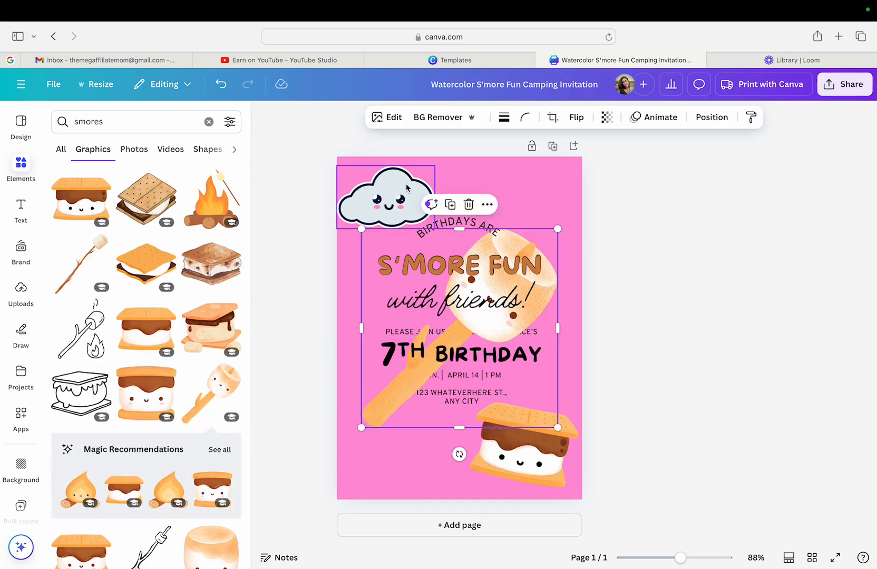
click(395, 253)
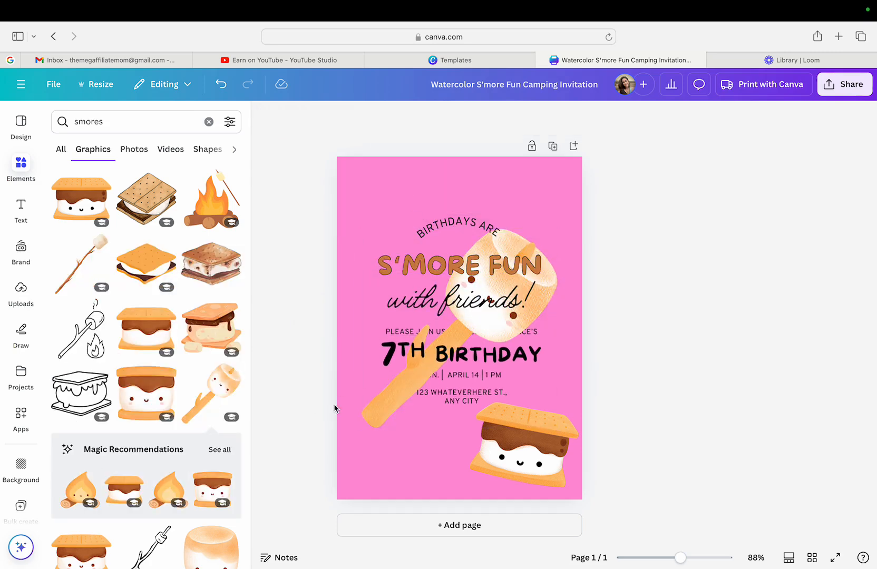
drag(395, 399, 303, 523)
drag(475, 346, 428, 391)
drag(371, 472, 384, 480)
Move the s'more to the invitation's upper-right corner and add the smiling campfire graphic, shrunk, in the lower-right corner
scroll(200, 403, down, 5)
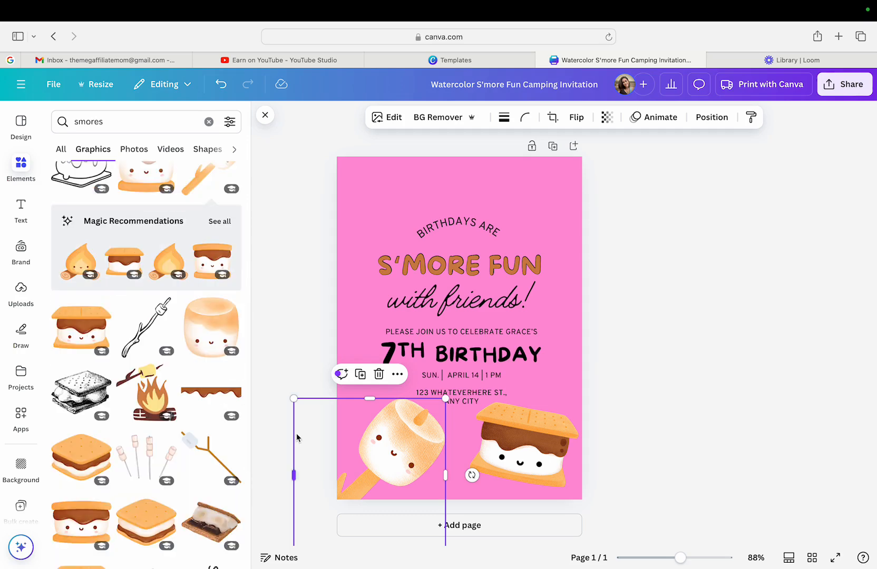
scroll(127, 475, down, 4)
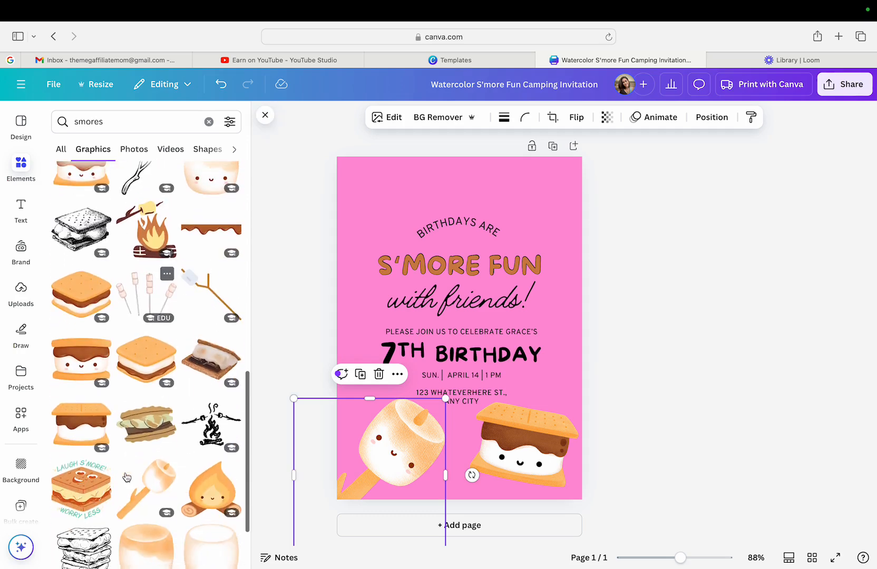
scroll(127, 476, down, 3)
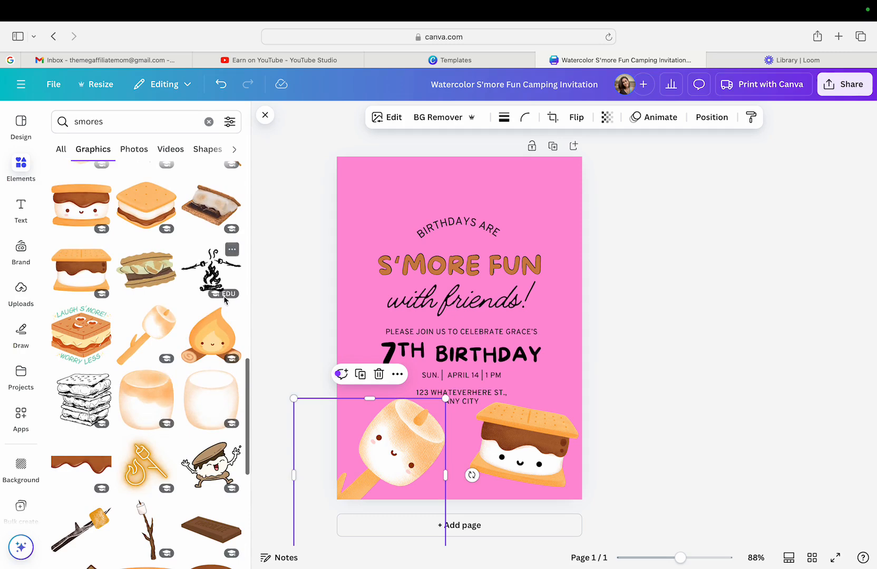
drag(523, 441, 524, 216)
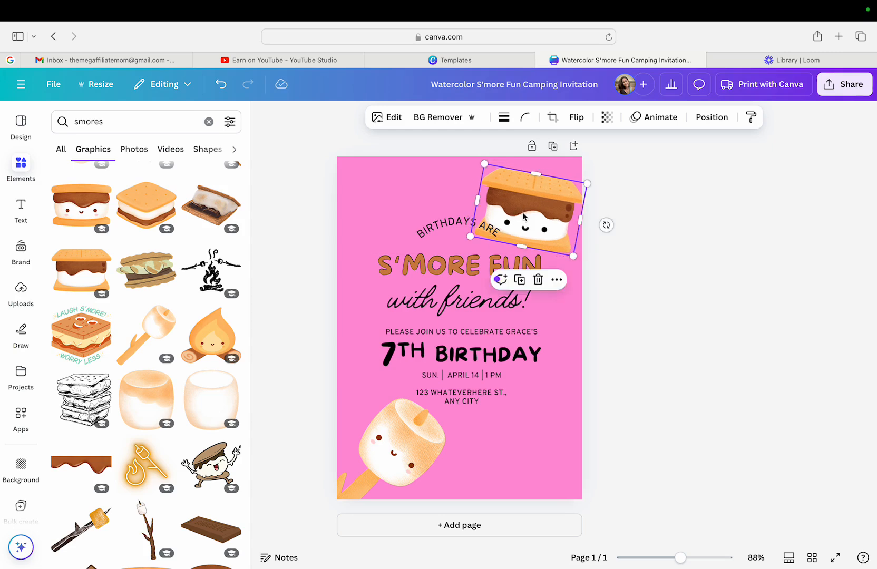
click(211, 324)
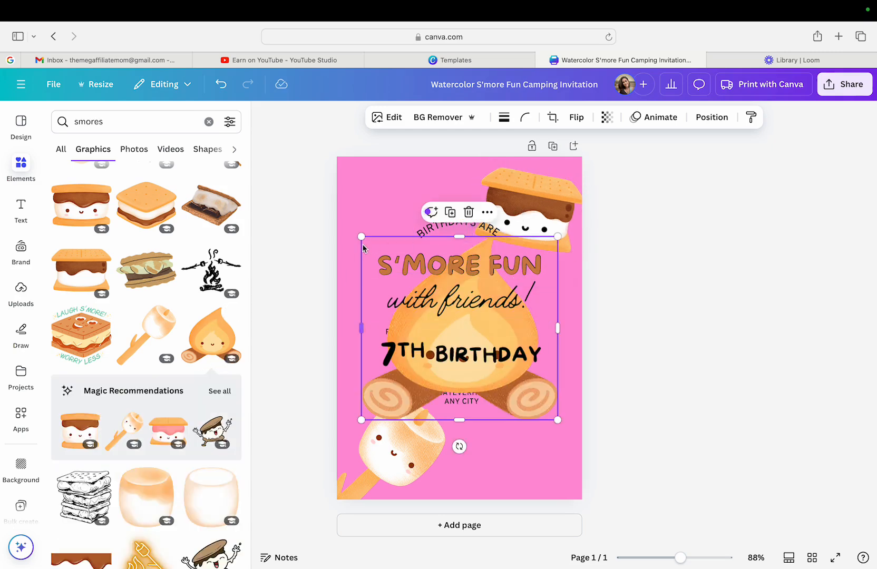
drag(361, 238, 425, 304)
drag(505, 405, 530, 496)
Move the marshmallow on a stick to the upper-left corner and add the pink s'more, about 2.3 in wide, in the lower-left area
drag(411, 482, 392, 248)
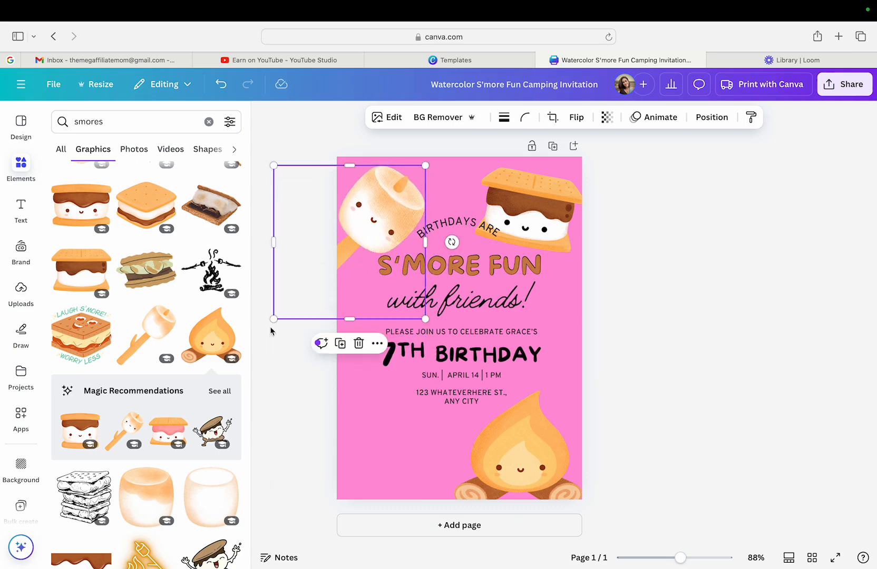
click(166, 432)
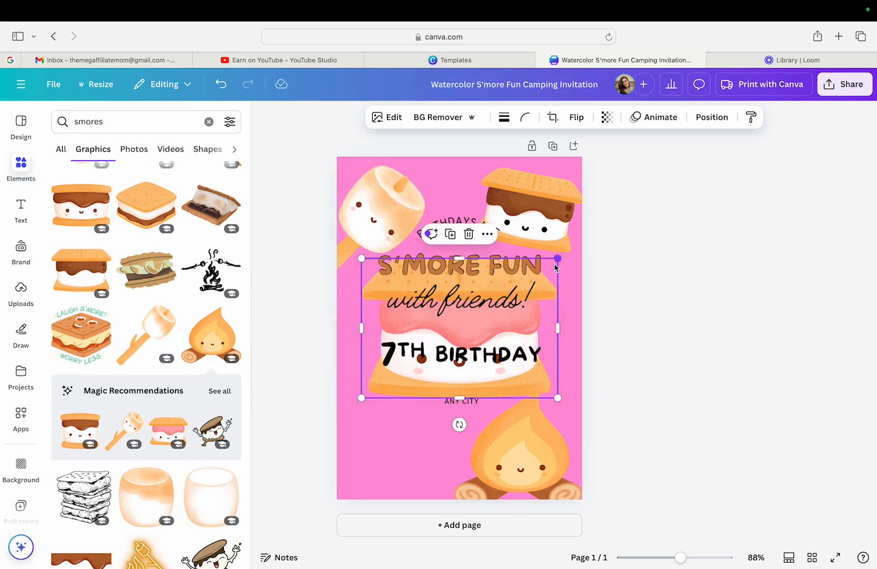
drag(558, 259, 473, 319)
drag(407, 386, 413, 436)
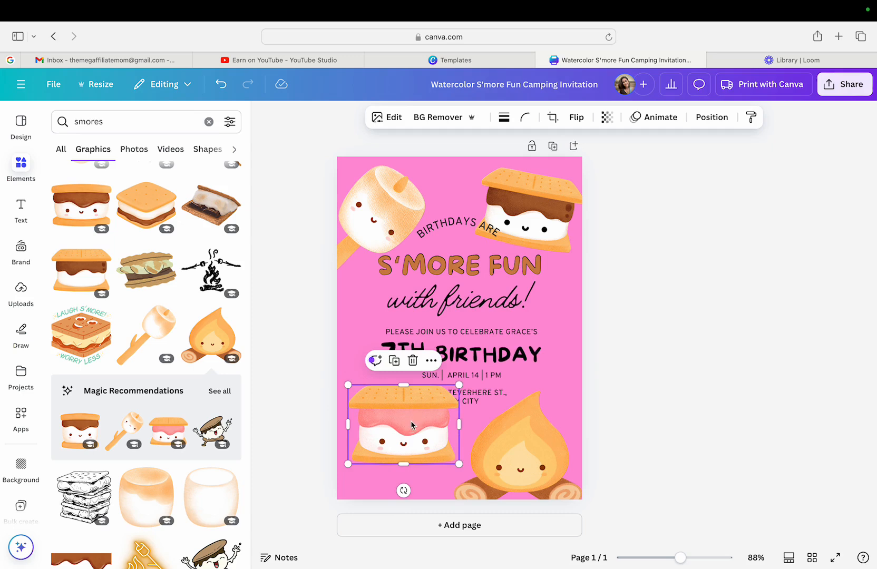
Send the pink s'more behind the text, shift it toward the lower-left corner, and raise the campfire fully onto the page
click(712, 118)
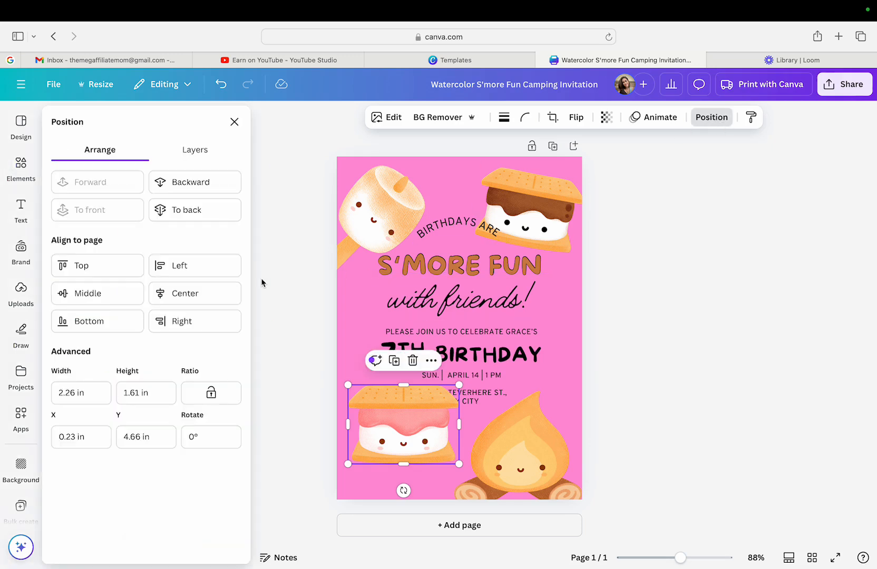
click(209, 210)
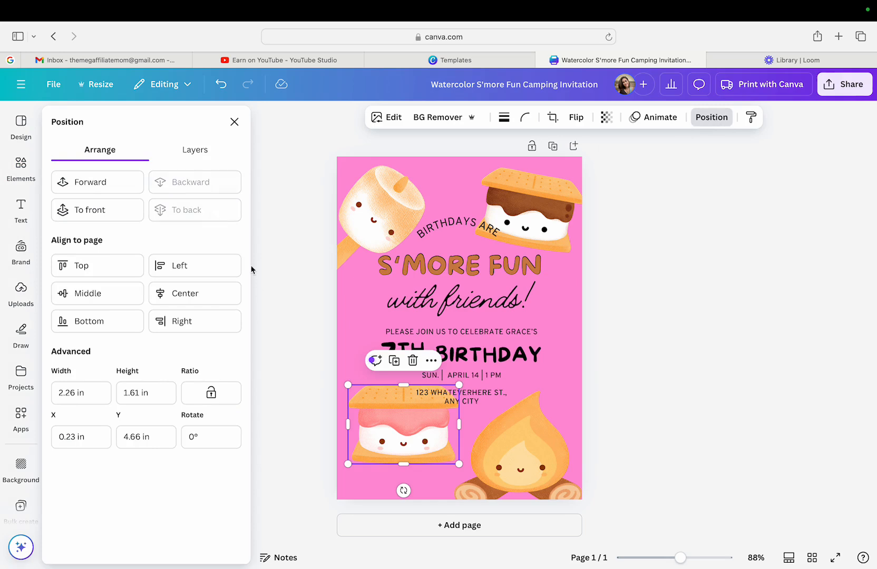
click(353, 397)
drag(379, 408, 372, 420)
drag(482, 431, 483, 424)
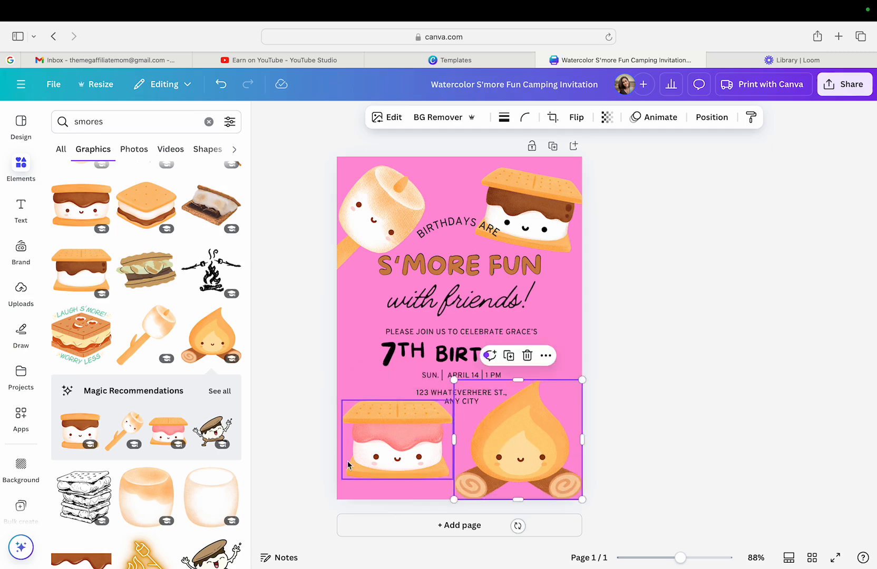
Add the smiling white marshmallow, shrunk, between the campfire and the pink s'more, and shift the s'more partly off the page's left edge
scroll(169, 410, down, 15)
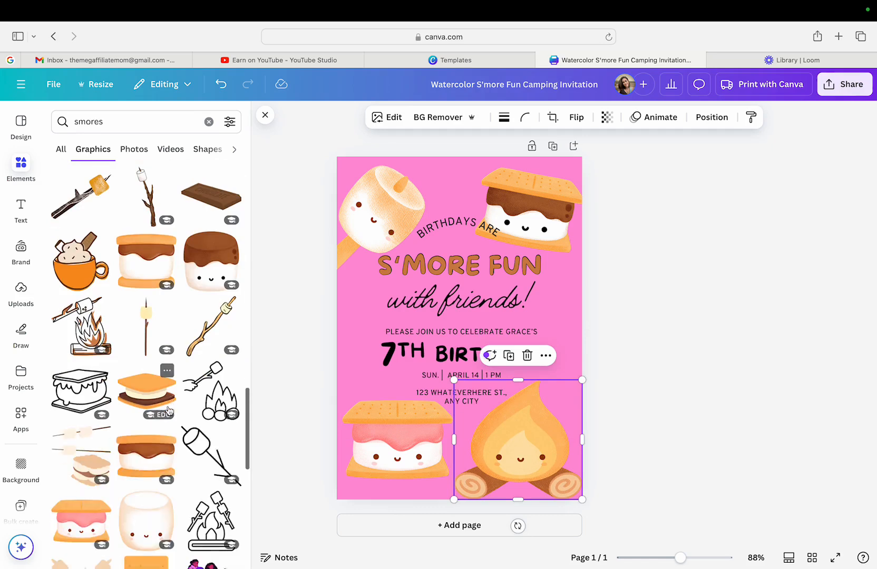
scroll(163, 380, down, 2)
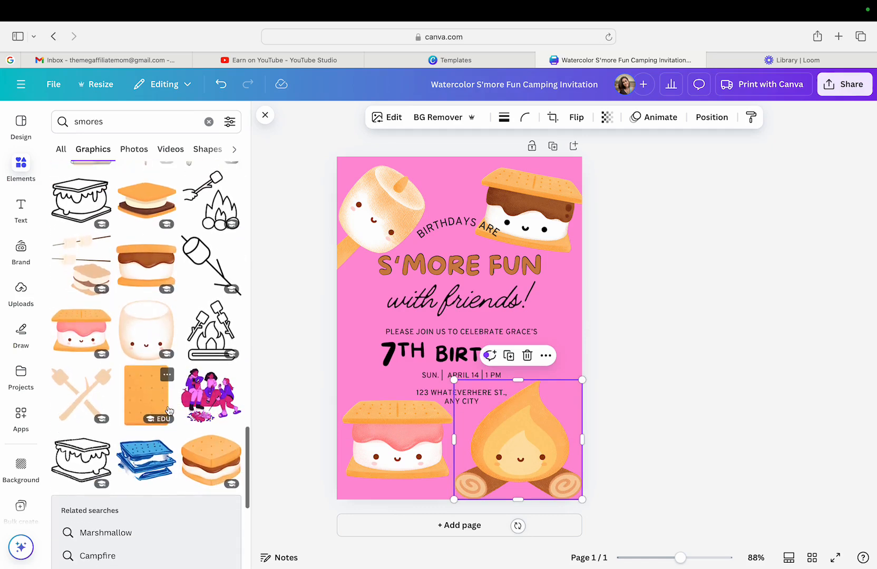
click(156, 340)
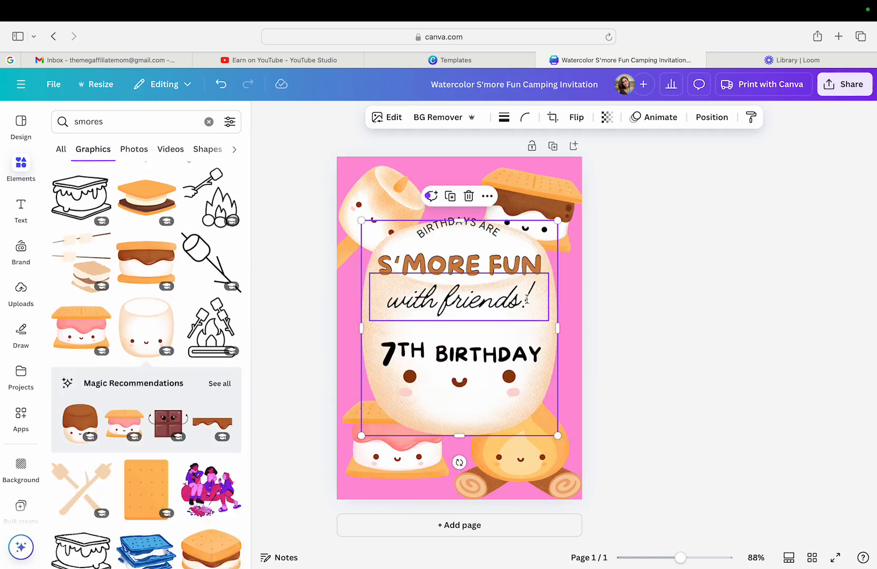
drag(557, 220, 428, 361)
drag(403, 430, 451, 493)
drag(389, 474, 367, 476)
drag(439, 472, 425, 470)
Lower the marshmallow on a stick and the chocolate s'more slightly to free the invitation's top edge
drag(370, 216, 370, 241)
click(519, 208)
drag(519, 209, 521, 226)
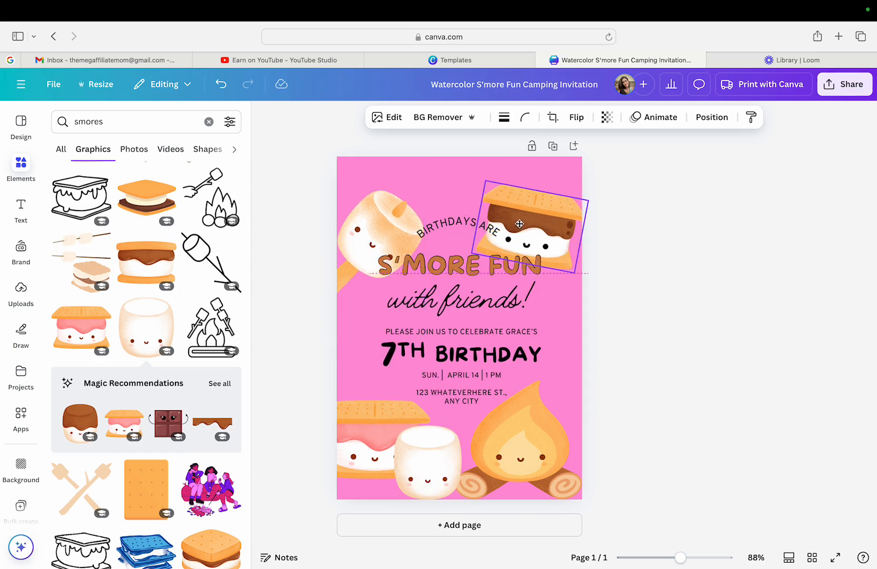
Add the melted chocolate drip graphic along the invitation's top edge and stretch it to about 5.2 in wide and 1.3 in high
click(209, 426)
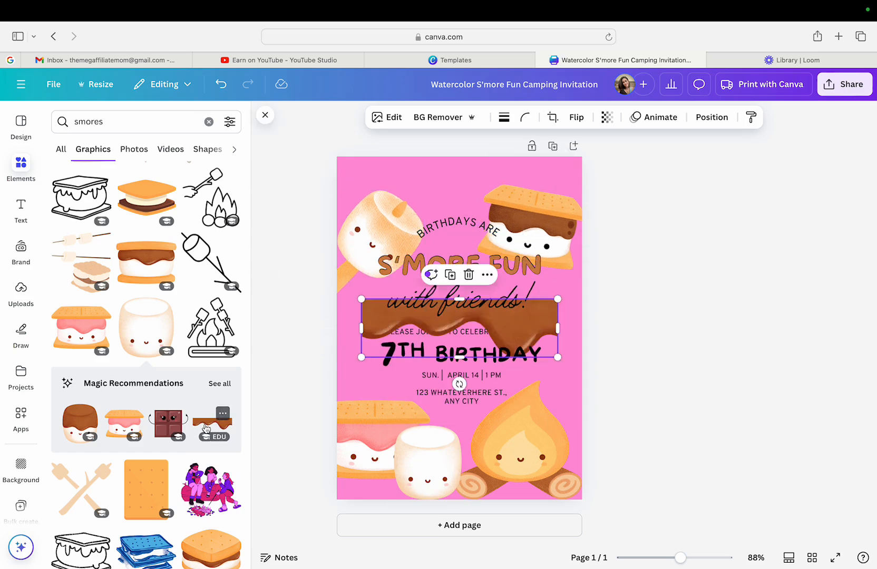
drag(527, 332, 504, 183)
drag(534, 179, 590, 179)
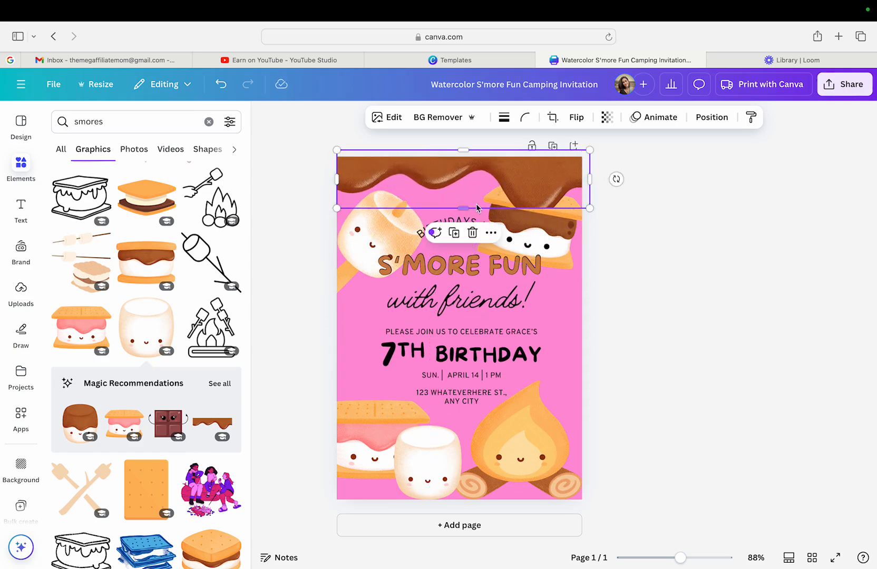
mouse_move(464, 212)
mouse_down()
mouse_move(464, 242)
mouse_move(463, 213)
mouse_up()
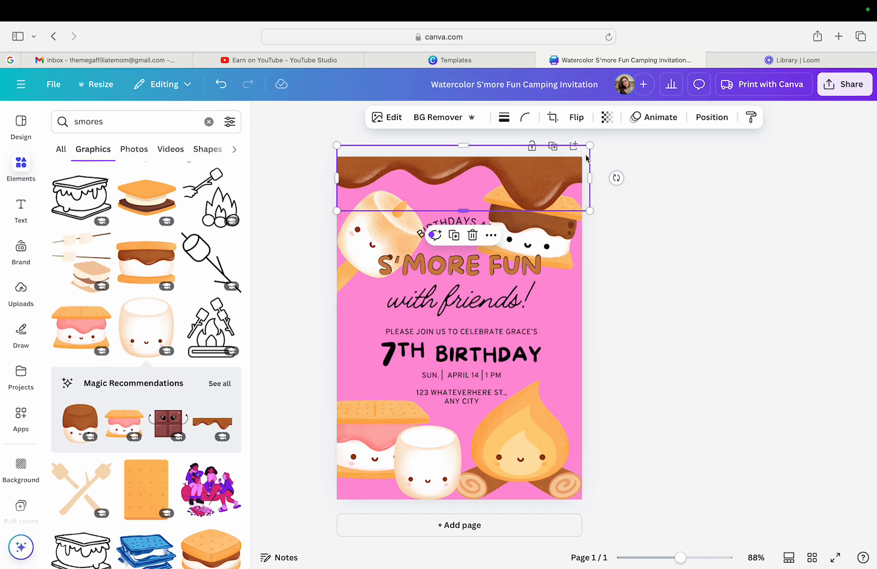
Send the chocolate drip graphic to the back, behind the text and the other graphics
click(711, 118)
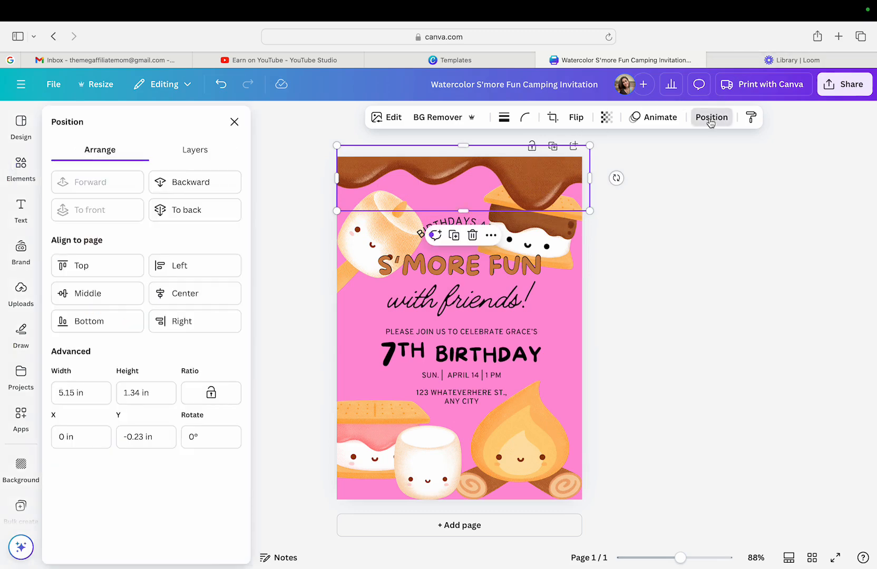
click(203, 211)
click(543, 174)
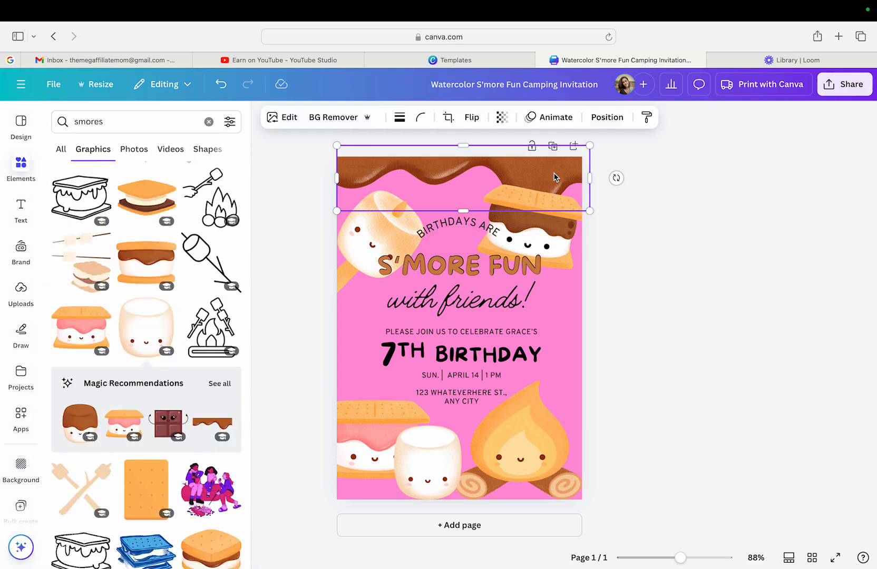
Shift the chocolate drip higher and stretch its lower edge slightly downward, with the chocolate s'more moved below it
drag(557, 211, 548, 181)
drag(549, 230, 554, 257)
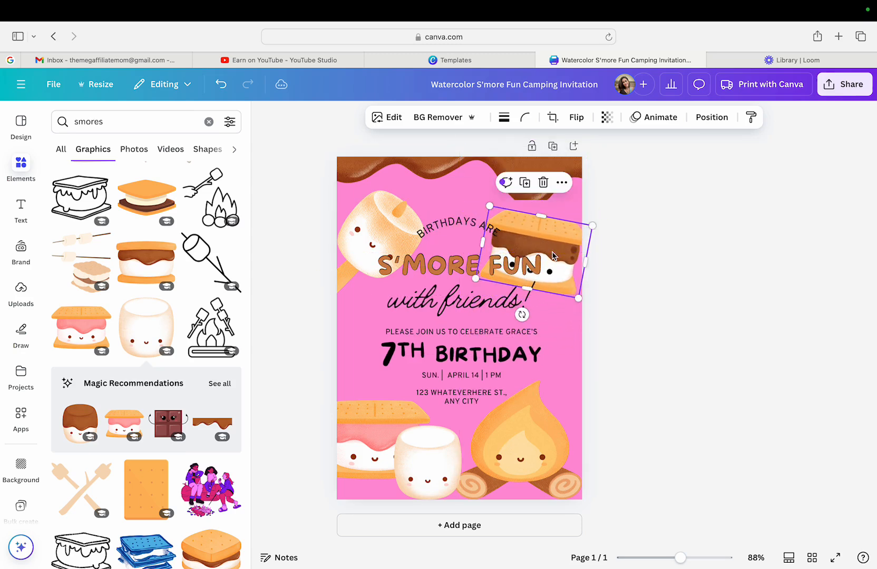
click(574, 172)
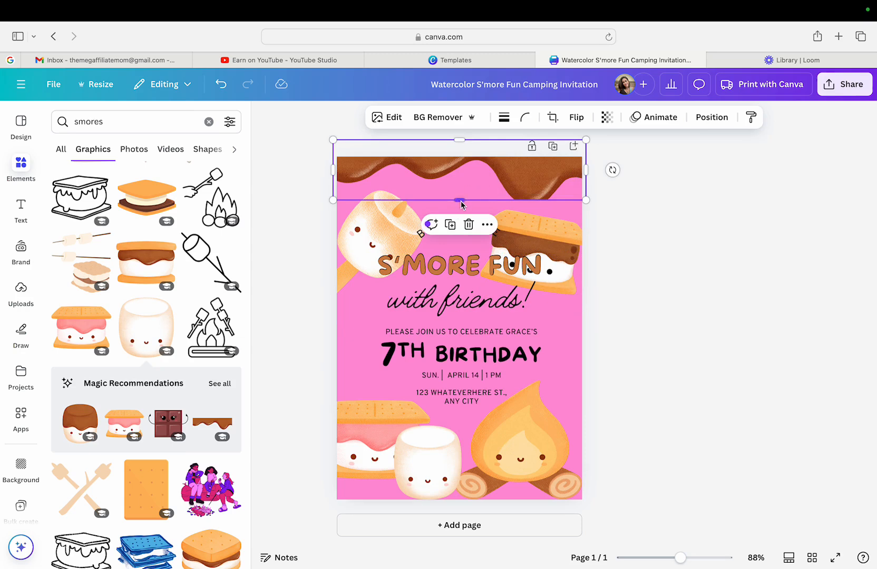
drag(460, 202, 462, 207)
click(593, 261)
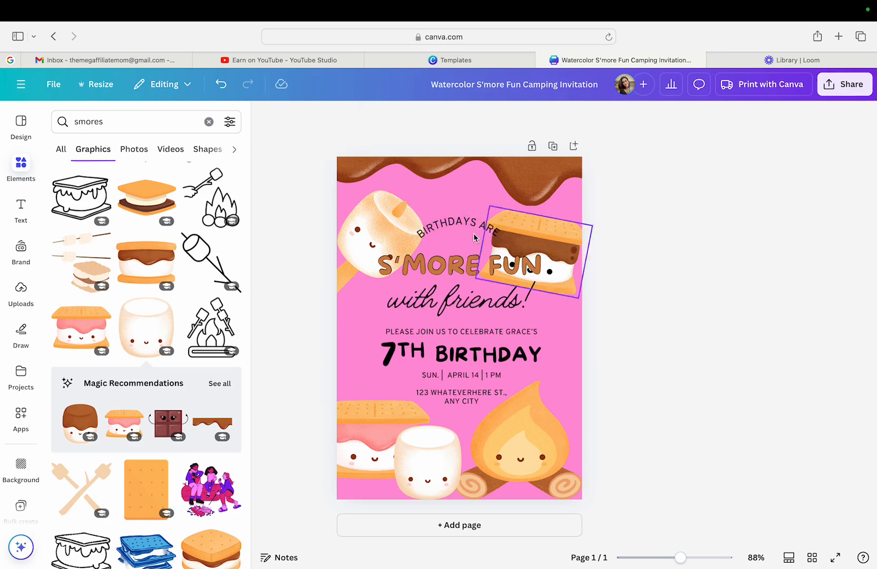
Raise the marshmallow on a stick and the chocolate s'more to overlap the drip, with the s'more partly off the page's right edge
click(386, 230)
drag(571, 228, 583, 202)
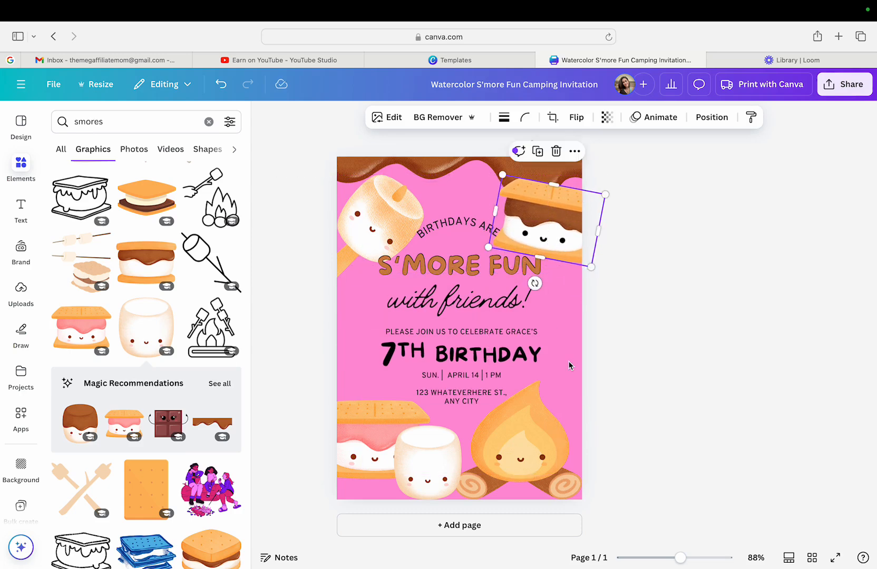
click(426, 315)
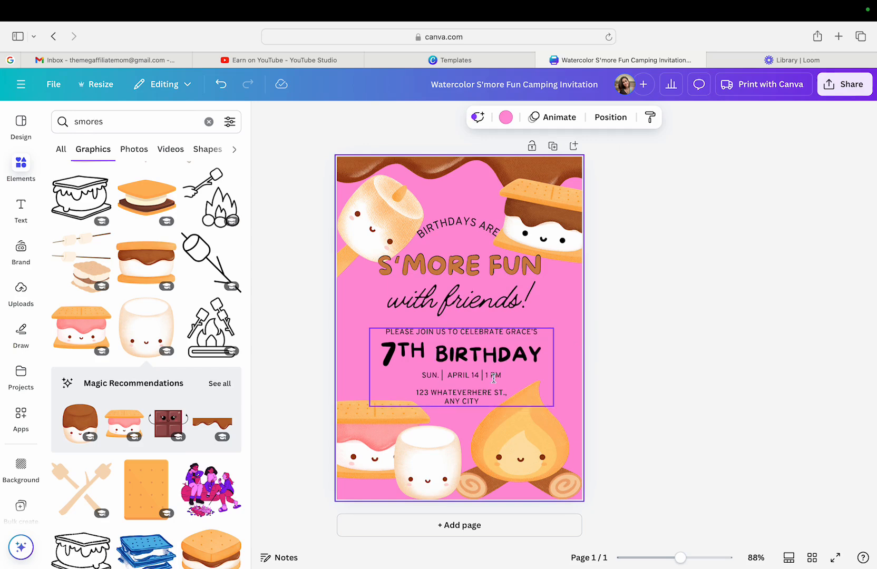
Shrink the campfire slightly and adjust its place in the lower-right corner, clear of the address text, and select the pink s'more
click(529, 438)
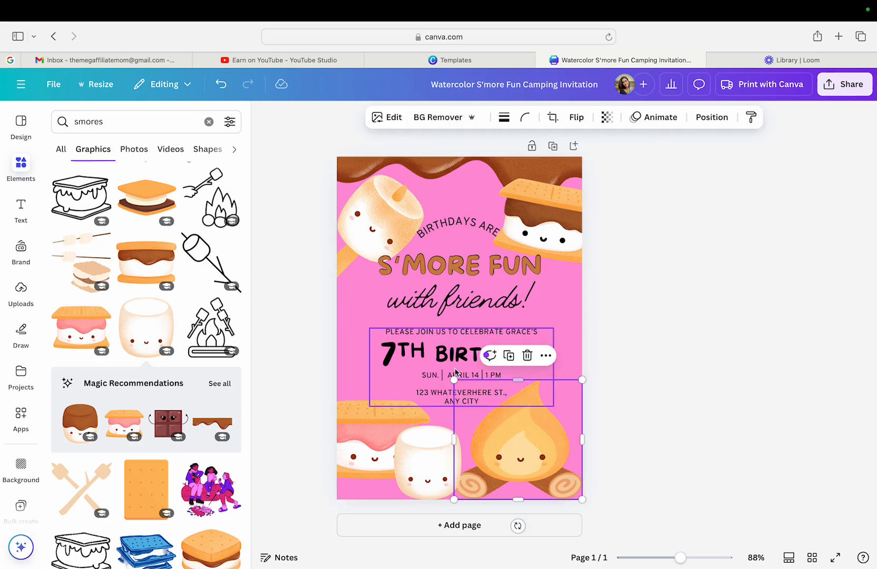
drag(455, 380, 472, 394)
mouse_move(566, 455)
mouse_down()
mouse_move(566, 437)
mouse_move(567, 450)
mouse_up()
click(375, 456)
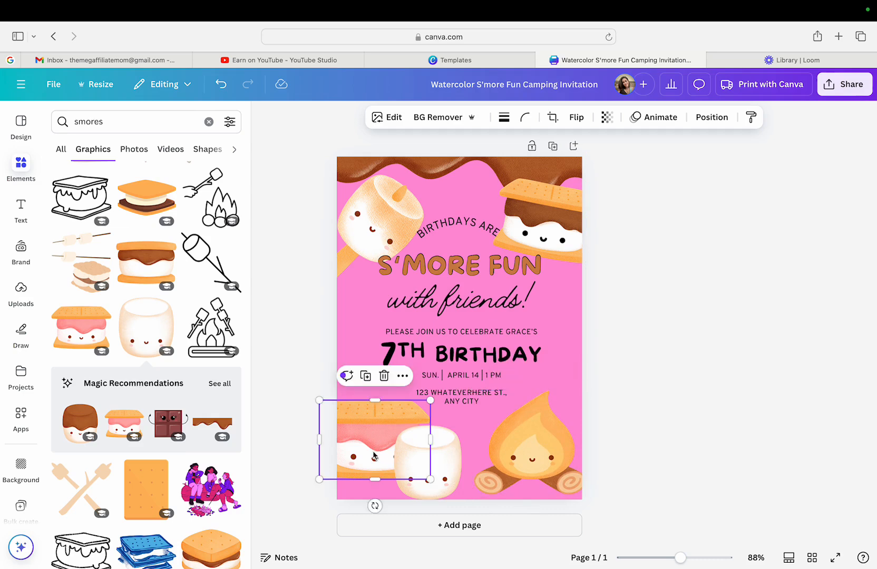
Shrink the pink s'more and the plain marshmallow and set them side by side in the page's lower-left corner
drag(430, 401, 368, 415)
click(448, 438)
drag(461, 426, 426, 456)
click(364, 451)
drag(364, 451, 369, 472)
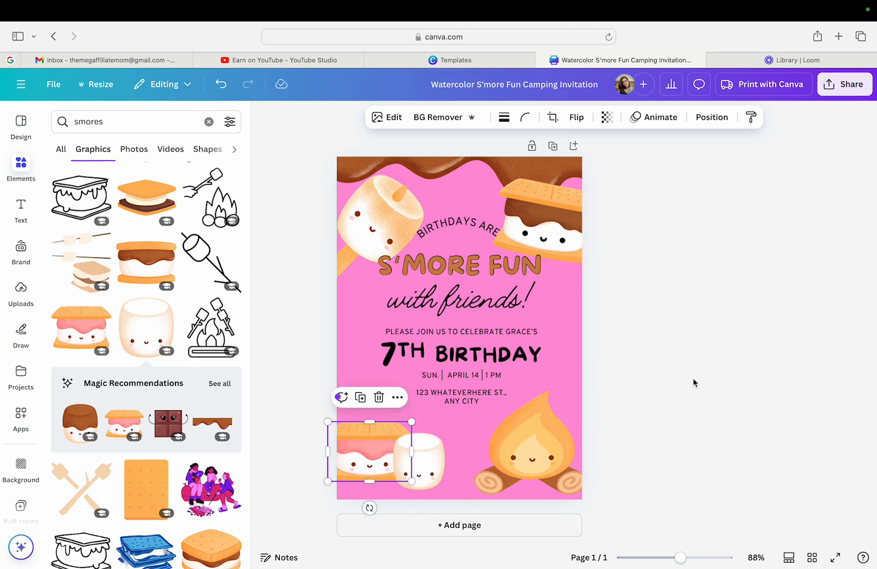
Try to center-align the "7TH" and "BIRTHDAY" texts with each other, and undo the alignment
click(476, 361)
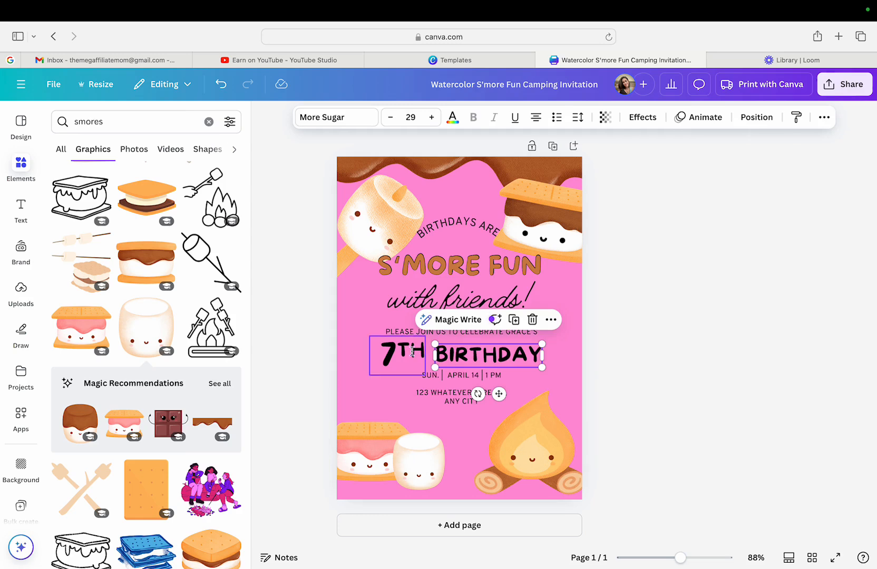
click(360, 333)
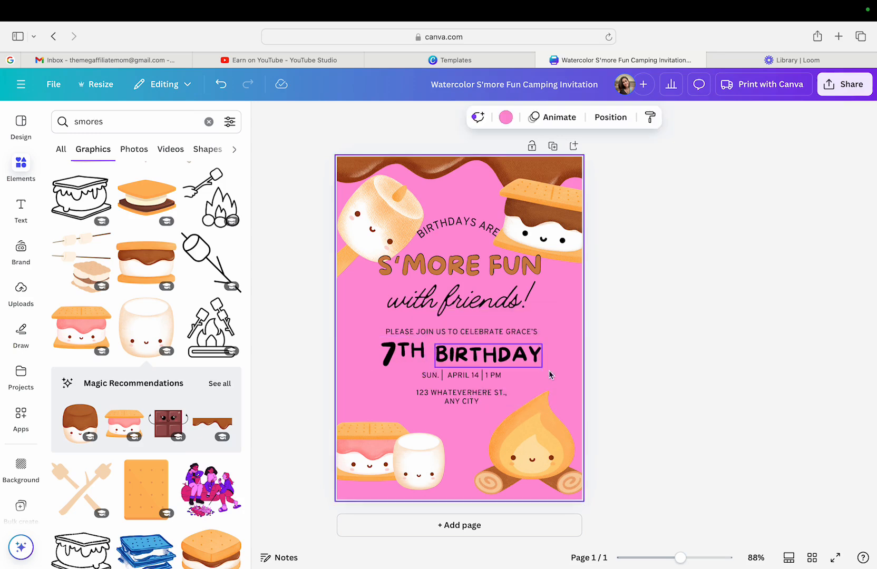
click(496, 358)
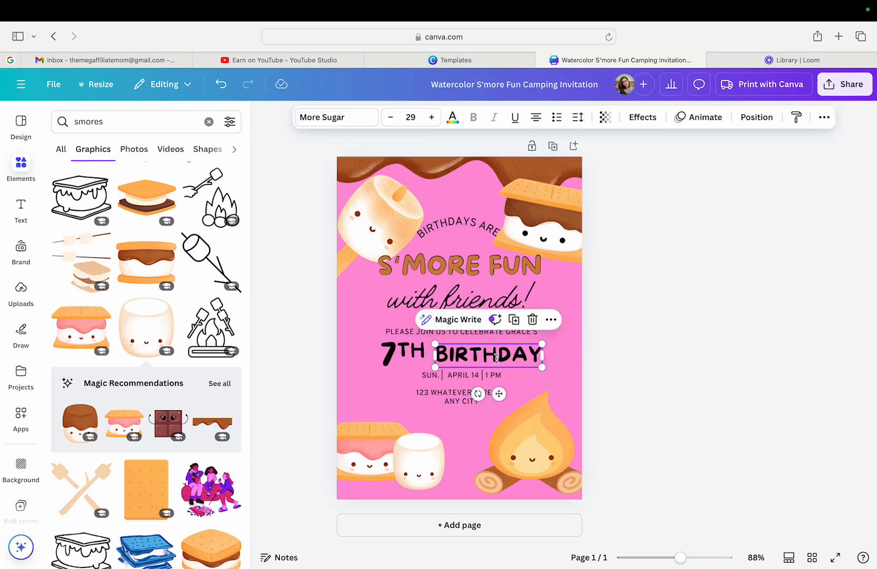
shift+click(395, 357)
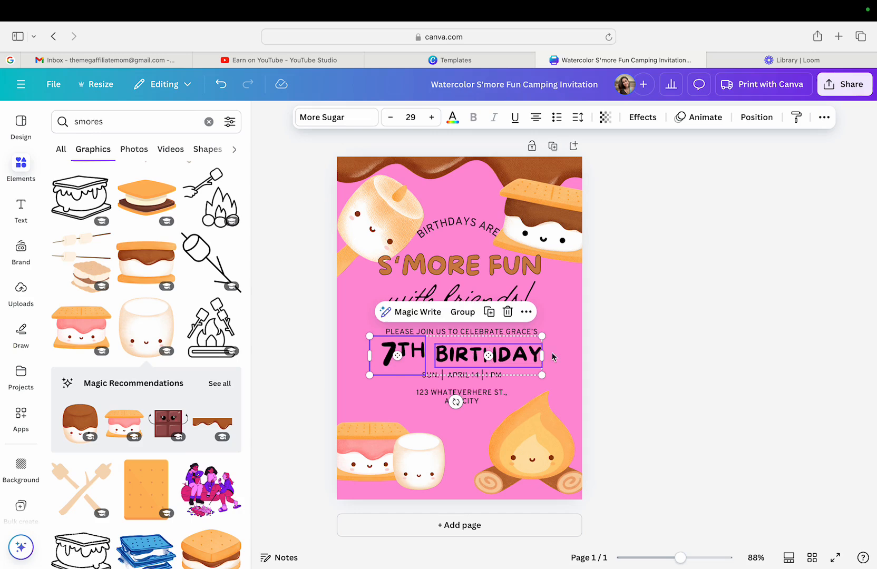
click(600, 368)
click(469, 354)
shift+click(395, 346)
right_click(394, 344)
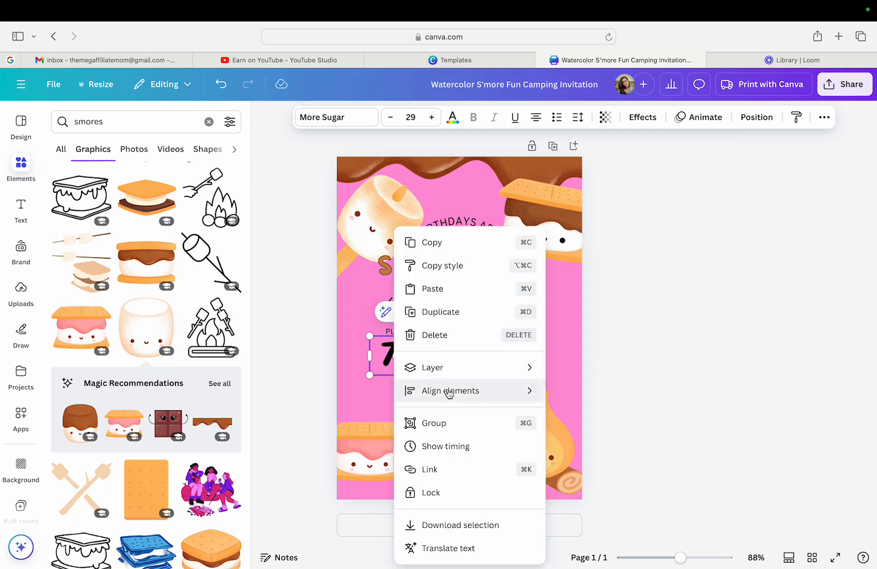
mouse_move(450, 393)
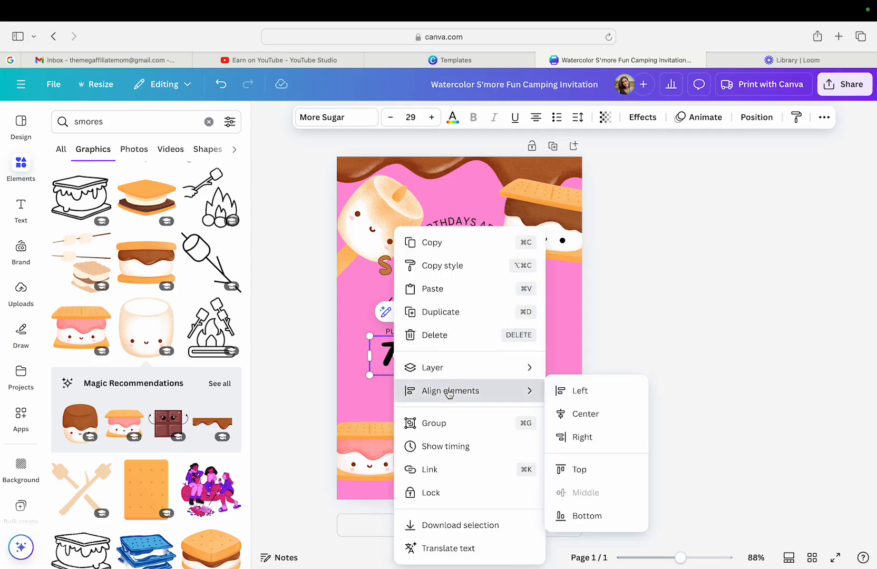
click(580, 416)
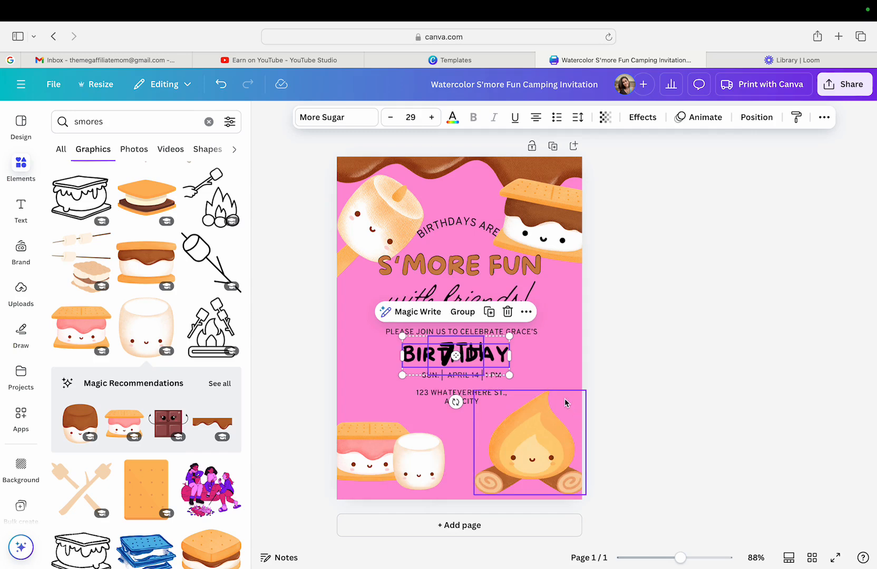
key(super+z)
Align "7TH" and "BIRTHDAY" by their top edges, and nudge "BIRTHDAY" slightly down to sit level with "7TH"
right_click(427, 362)
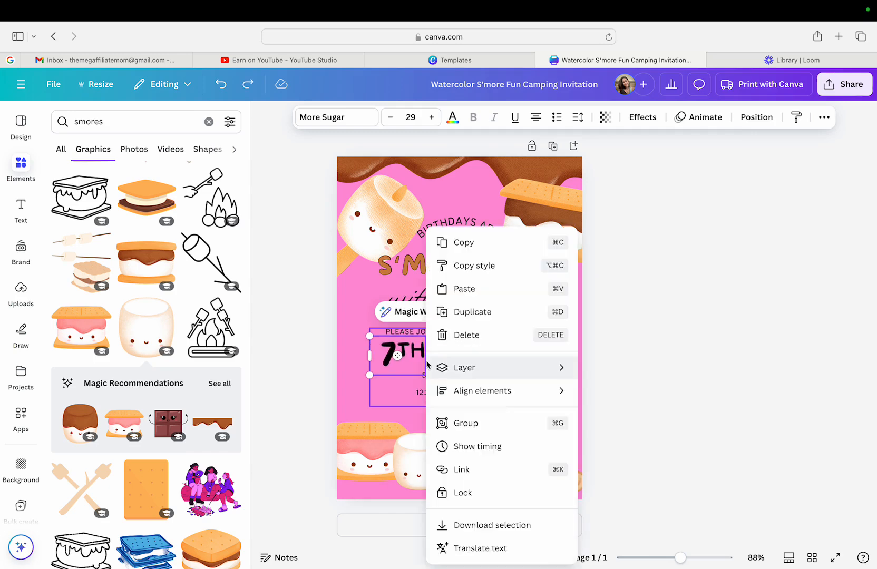
mouse_move(477, 391)
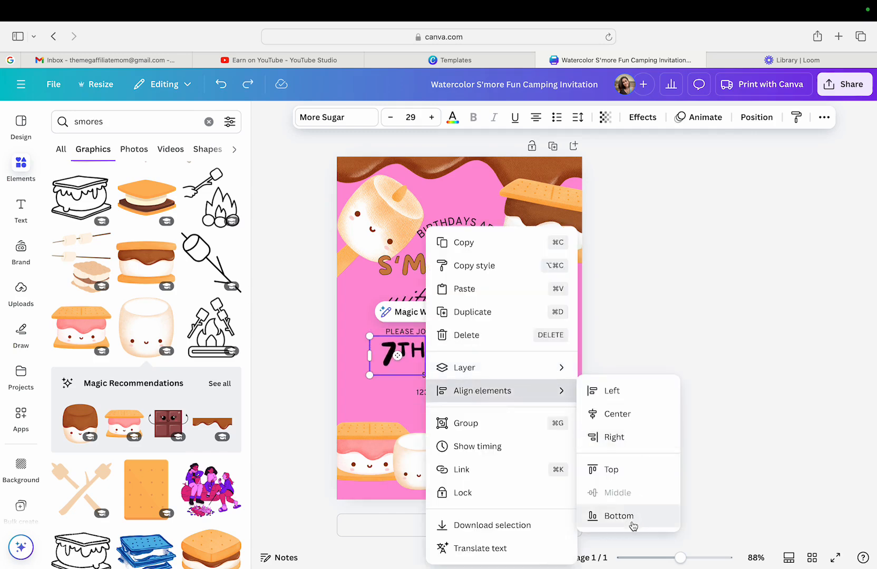
click(621, 469)
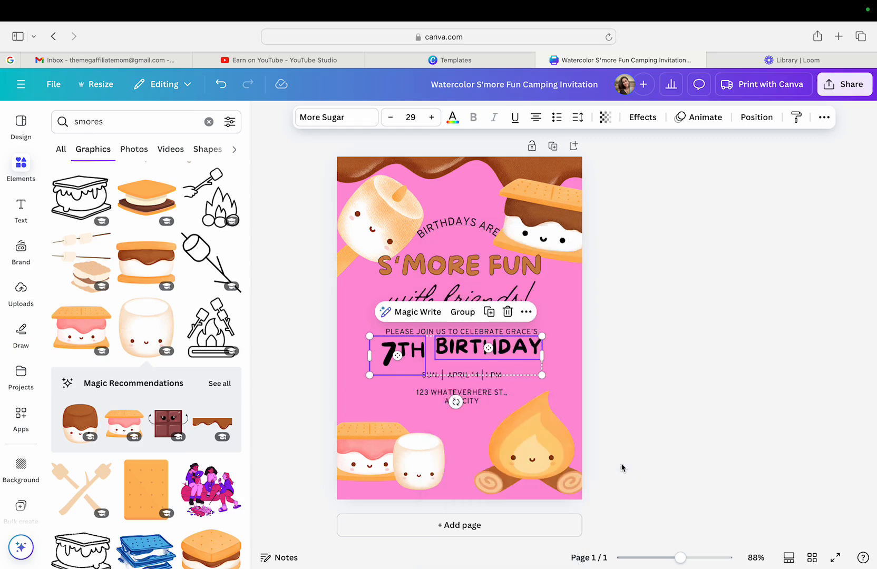
click(659, 440)
mouse_move(514, 349)
mouse_down()
mouse_move(510, 361)
mouse_move(510, 352)
mouse_up()
key(Escape)
Move "7TH" and "BIRTHDAY" together slightly down and to the right to center the line on the page
click(464, 356)
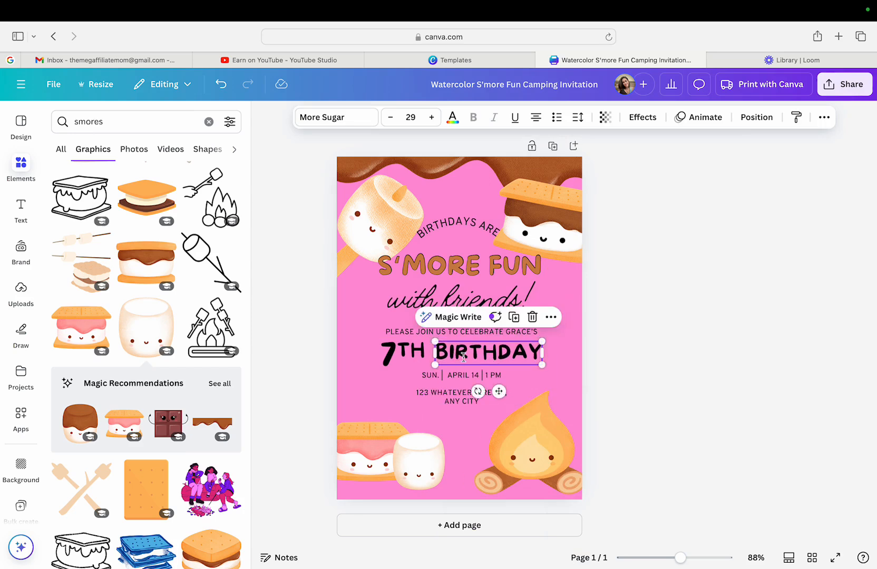
click(402, 352)
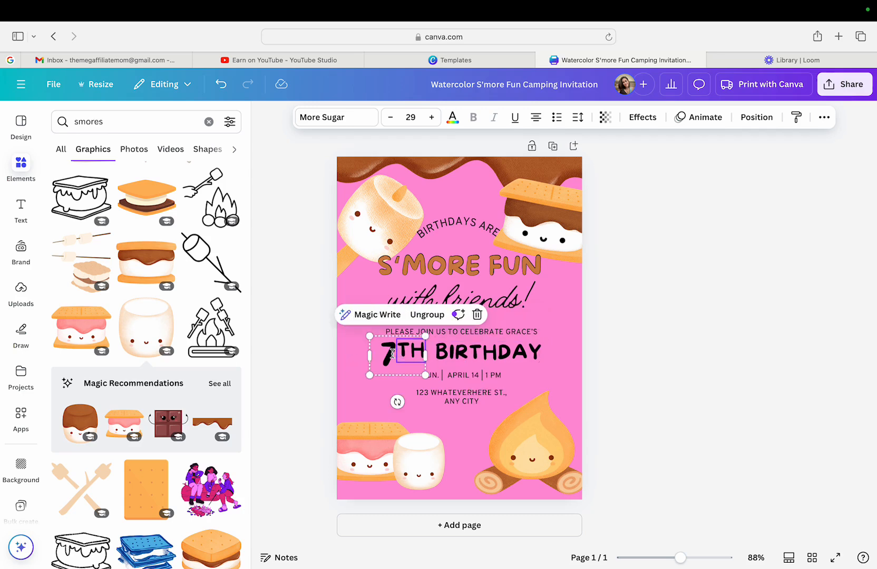
click(390, 353)
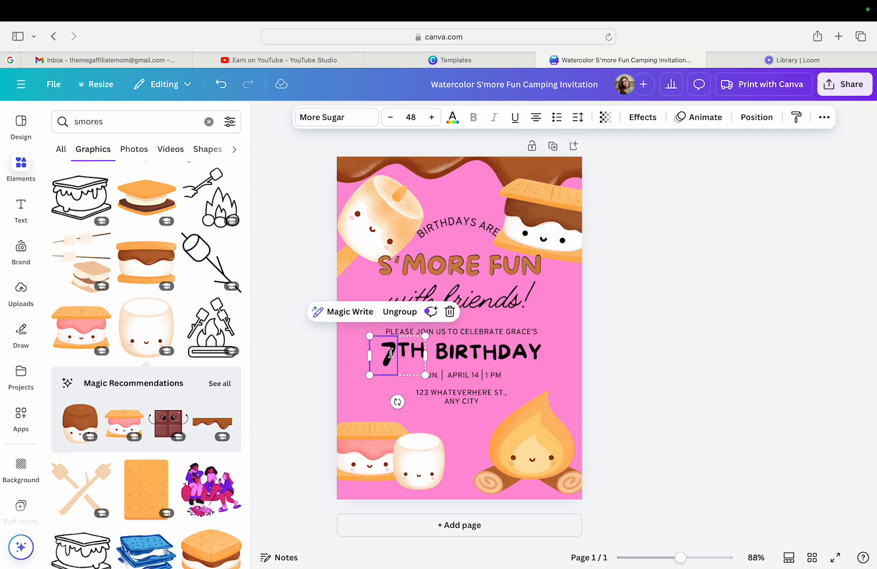
shift+click(479, 352)
drag(478, 352, 482, 359)
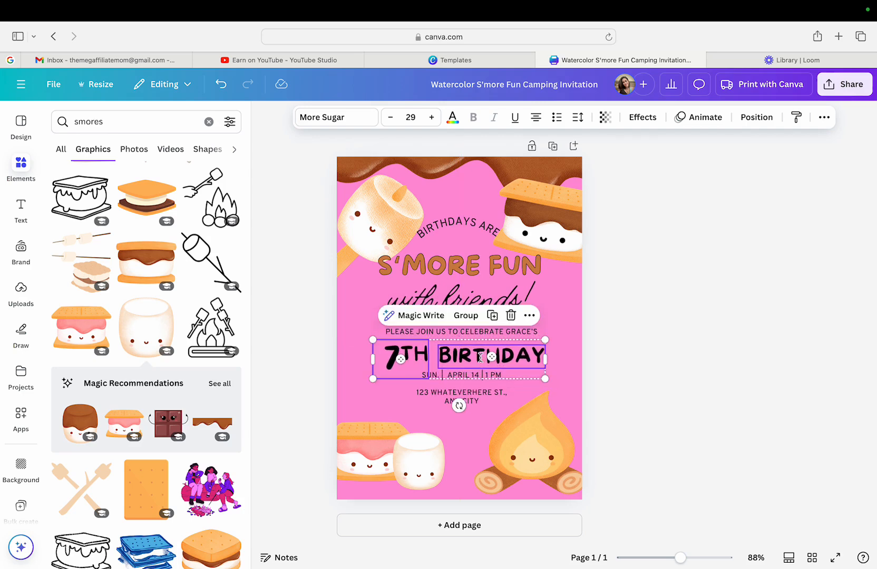
click(644, 335)
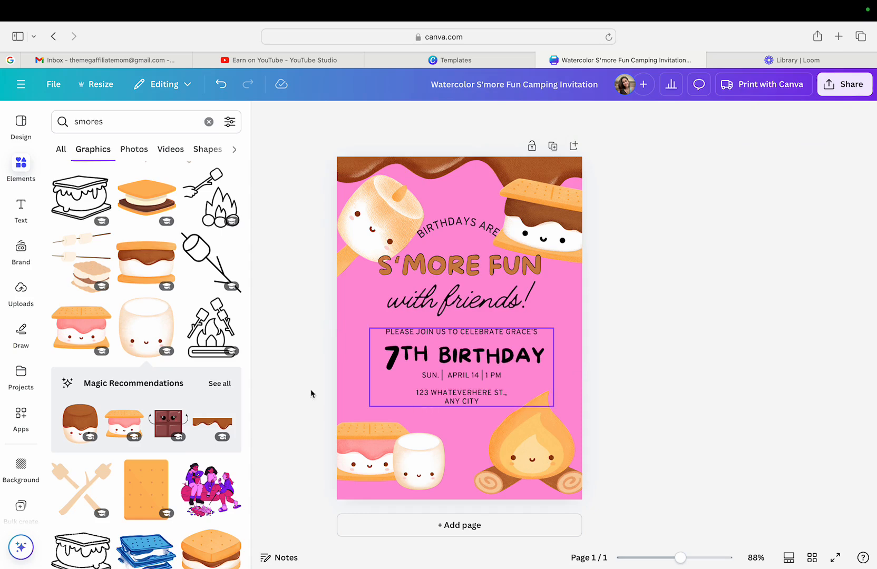
Add the chocolate-dipped marshmallow with a face from the full recommendations, shrunk and placed near the page's bottom beside the campfire
click(220, 384)
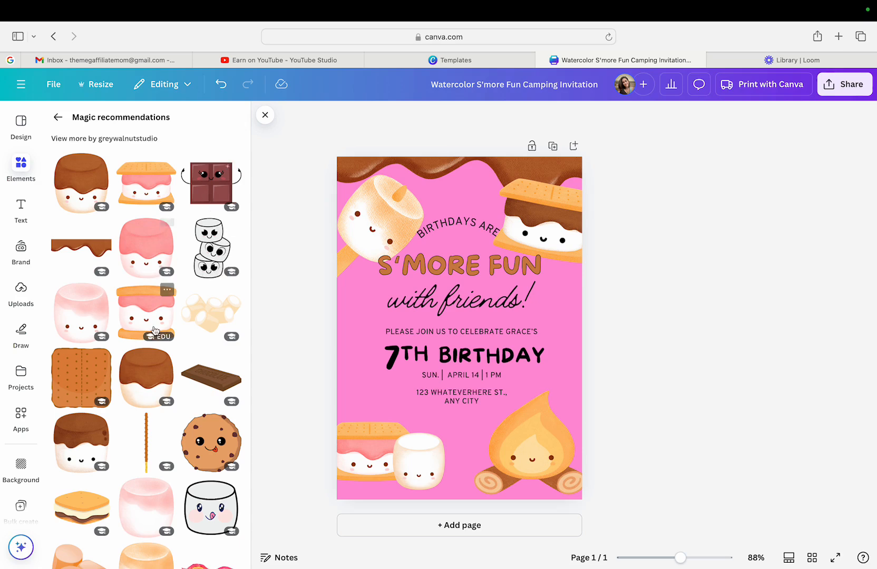
scroll(158, 327, down, 5)
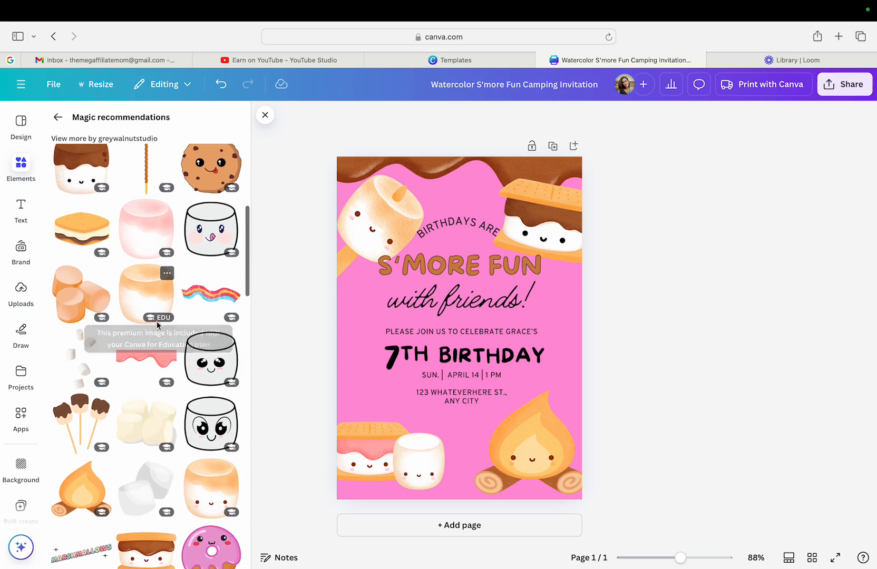
scroll(156, 321, up, 6)
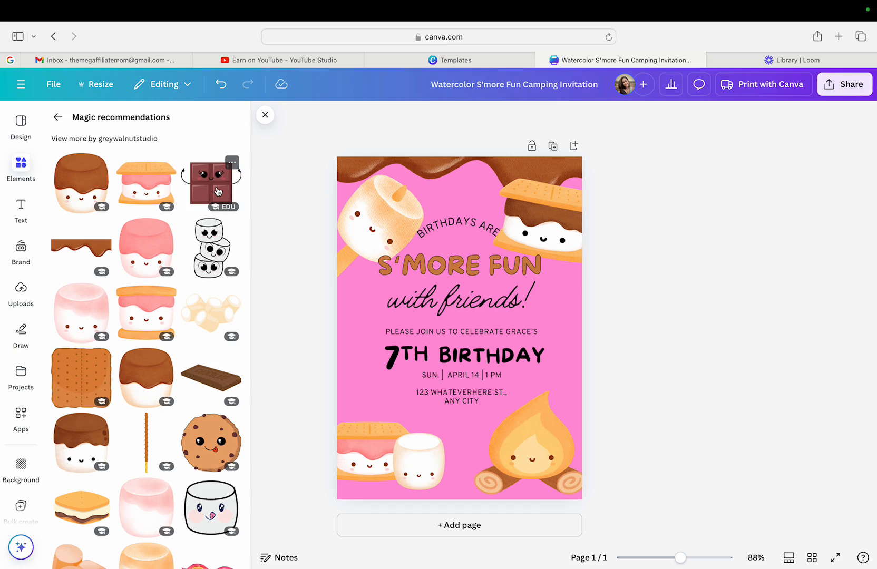
scroll(182, 290, down, 1)
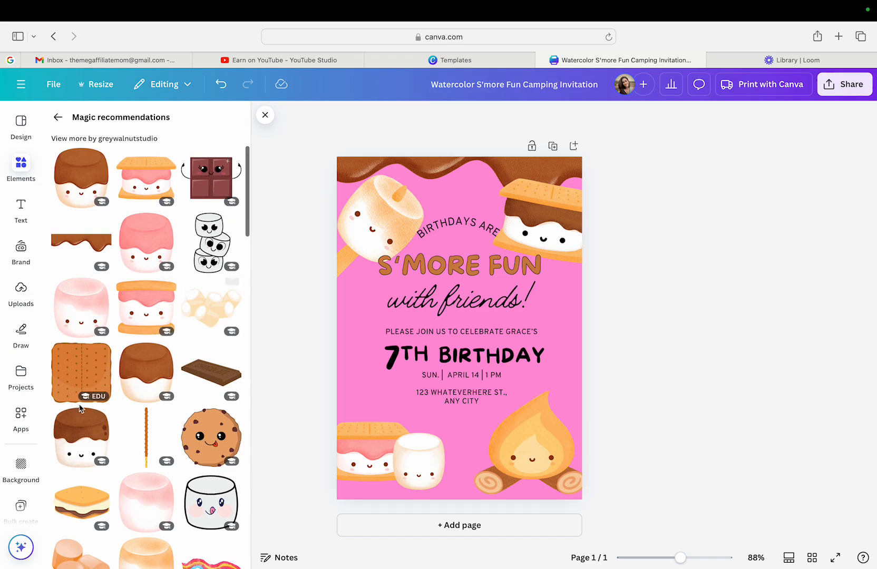
click(74, 432)
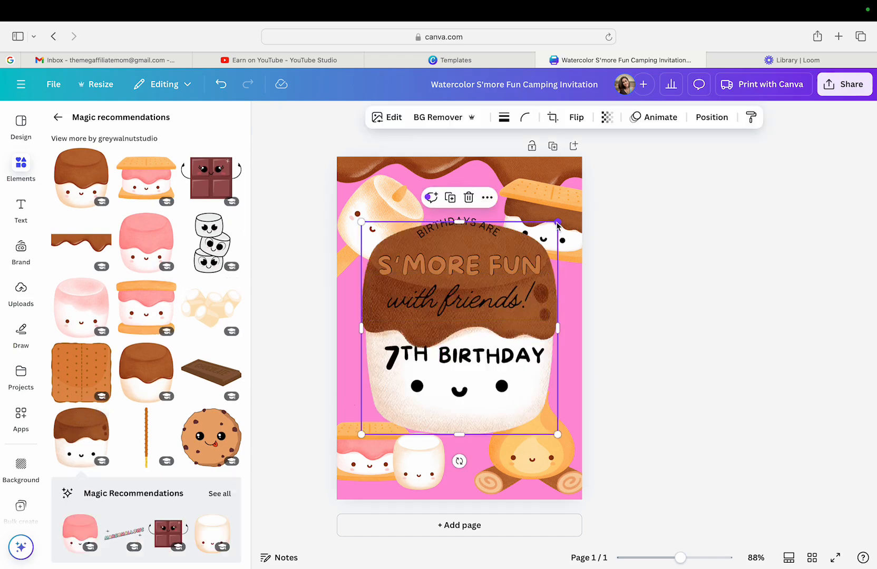
drag(557, 222, 425, 379)
drag(392, 413, 435, 471)
Arrange the plain marshmallow at the page's left edge, the pink s'more low in the middle and the chocolate-dipped marshmallow beside the campfire
click(403, 473)
click(437, 471)
mouse_move(360, 457)
mouse_down()
mouse_move(352, 459)
mouse_move(369, 467)
mouse_move(348, 464)
mouse_move(400, 476)
mouse_move(343, 440)
mouse_move(364, 440)
mouse_up()
click(399, 470)
click(400, 480)
drag(401, 479, 402, 491)
drag(454, 469, 428, 440)
click(420, 457)
click(420, 447)
click(399, 466)
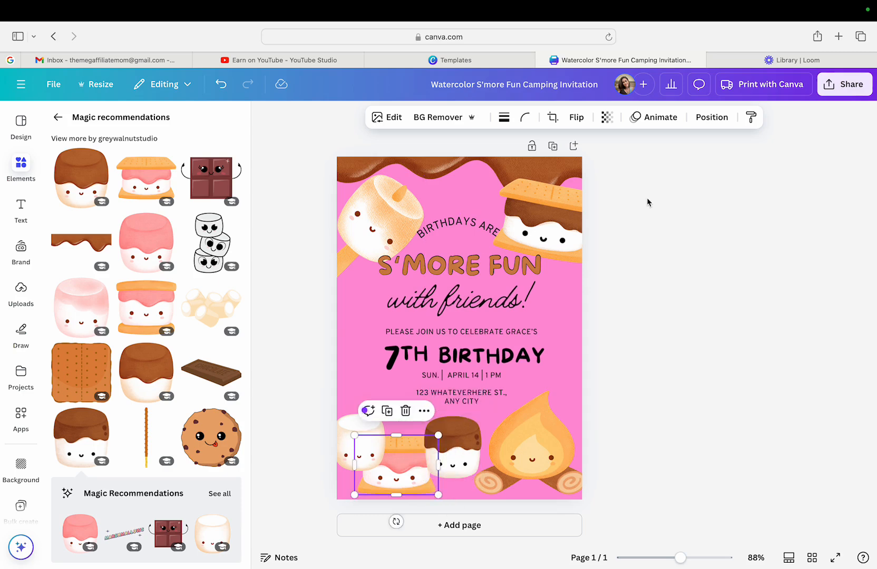
Change the pink s'more's layer order to sit in front of the plain marshmallow but behind the chocolate-dipped marshmallow
click(708, 118)
click(111, 186)
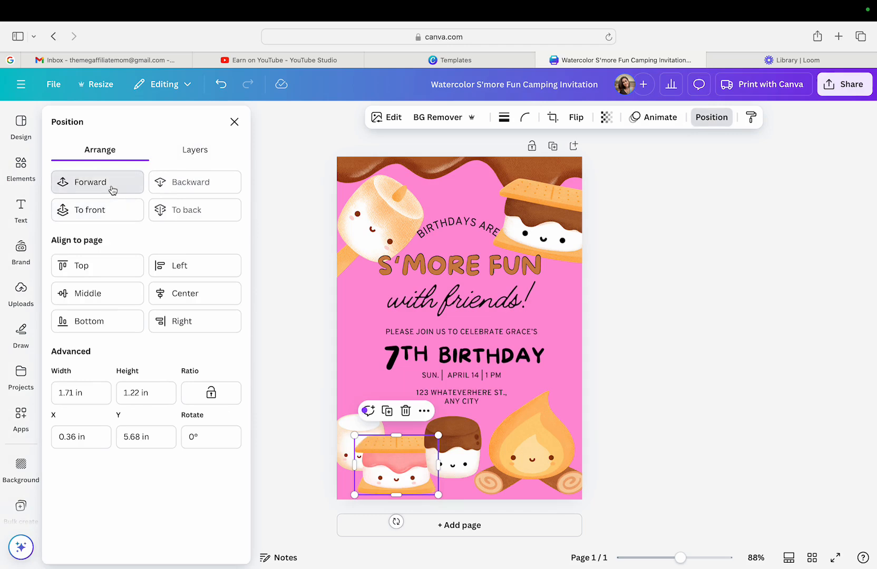
click(111, 187)
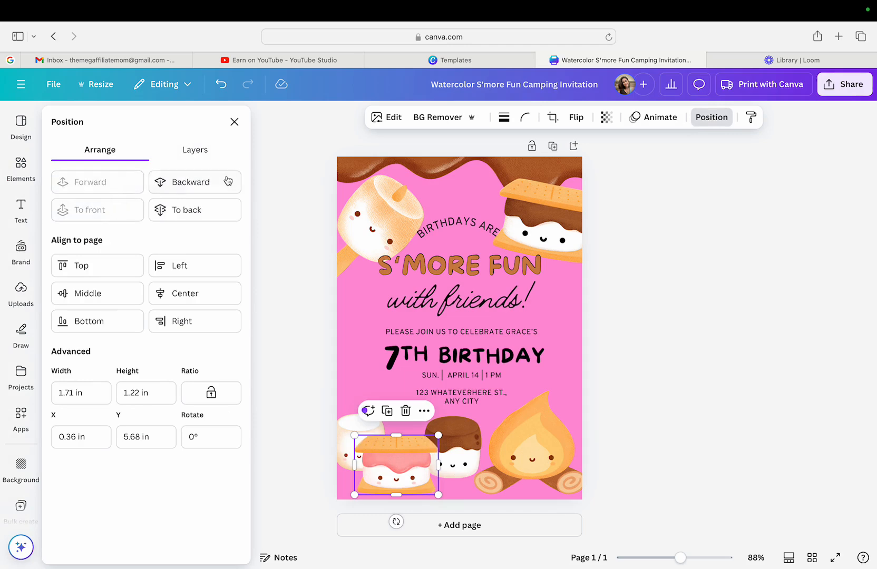
click(201, 211)
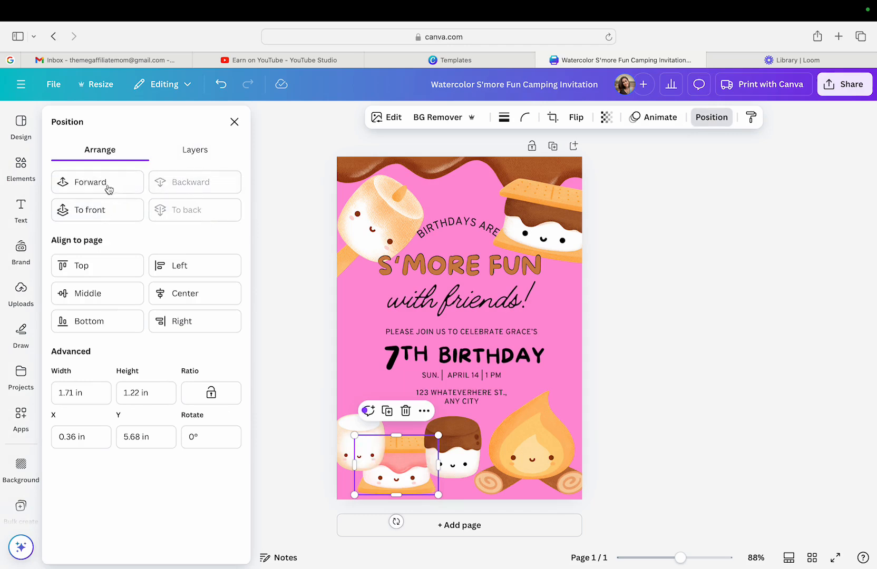
click(94, 190)
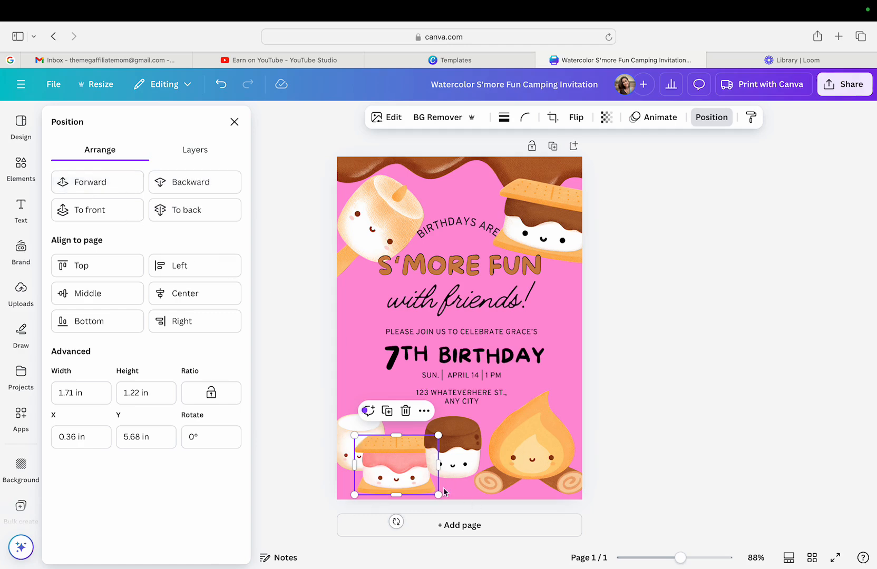
Raise the plain marshmallow above the pink s'more in the lower-left corner, and shrink the s'more
click(350, 434)
drag(350, 434, 344, 413)
drag(372, 462, 356, 468)
drag(467, 433, 457, 440)
drag(404, 455, 447, 459)
drag(370, 428, 383, 475)
click(411, 459)
Place the chocolate-dipped marshmallow against the pink s'more's right side and send it backward behind the s'more
click(452, 463)
drag(452, 463, 457, 462)
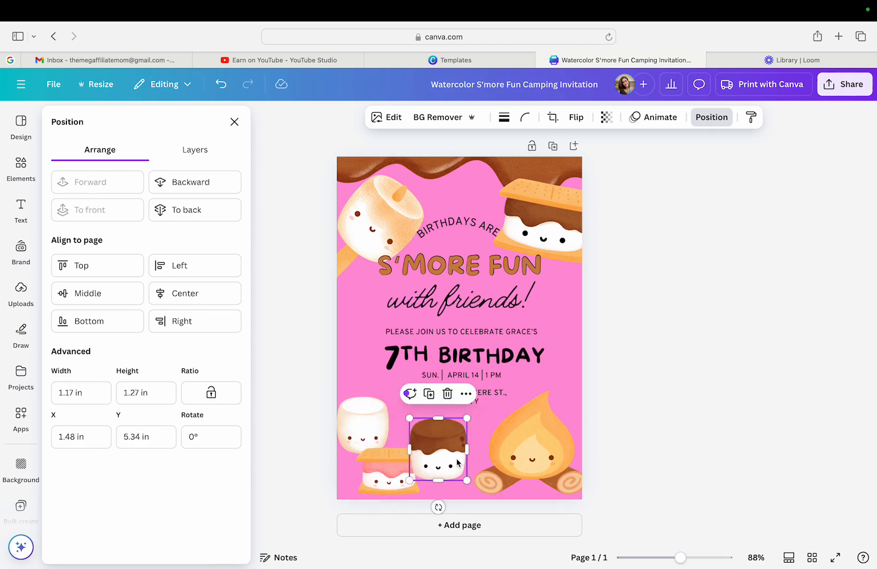
click(195, 183)
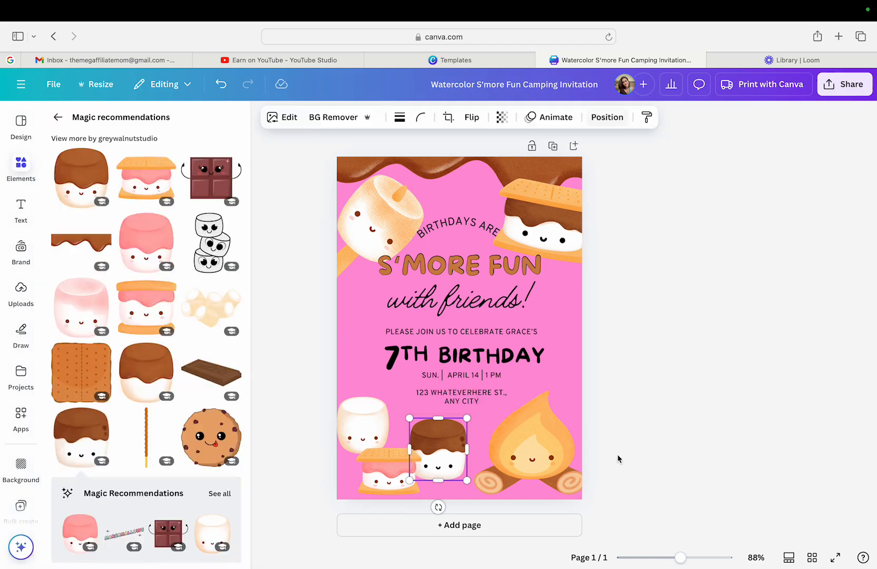
Overlap the pink s'more with the chocolate-dipped marshmallow, and shrink and lower the plain marshmallow at the page's left edge
drag(438, 458, 409, 452)
click(402, 452)
click(349, 416)
drag(348, 416, 361, 444)
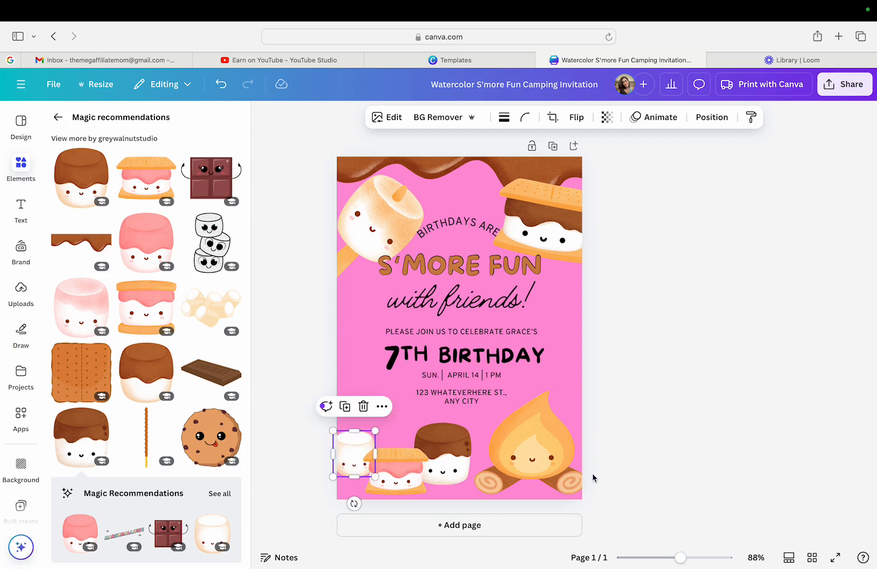
Shrink the campfire slightly and shift it left along the page's bottom edge, below the address text
click(512, 423)
drag(471, 389, 484, 401)
drag(555, 458, 545, 459)
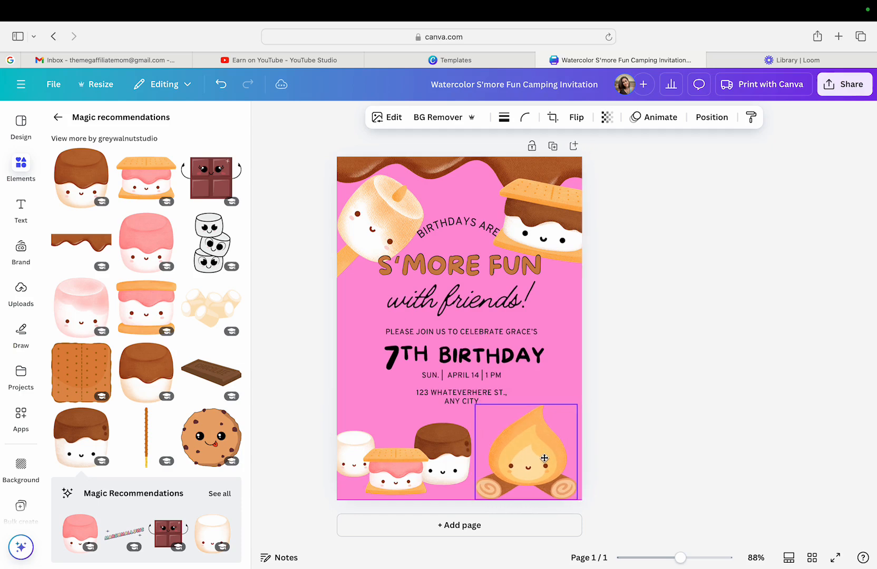
Change the invitation's background colour to hot pink #FF35B2
click(642, 387)
click(563, 320)
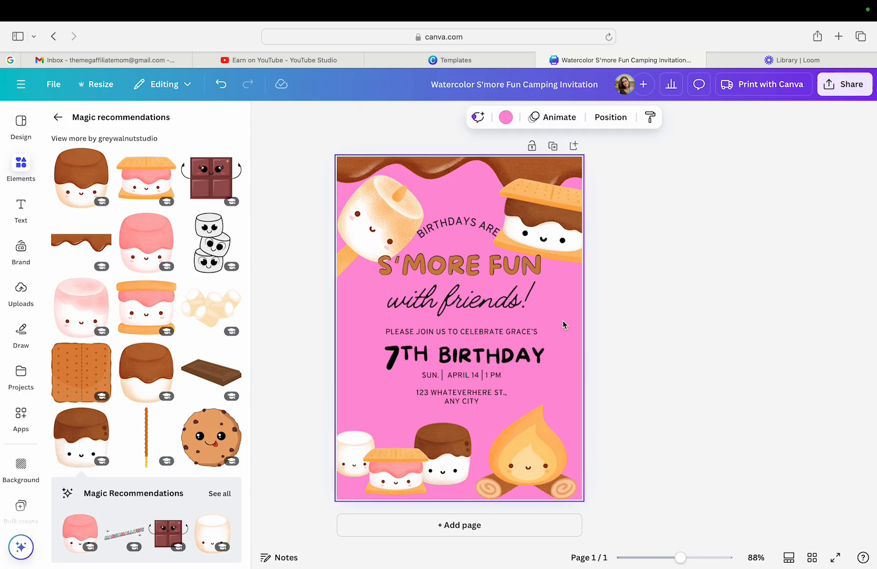
click(502, 119)
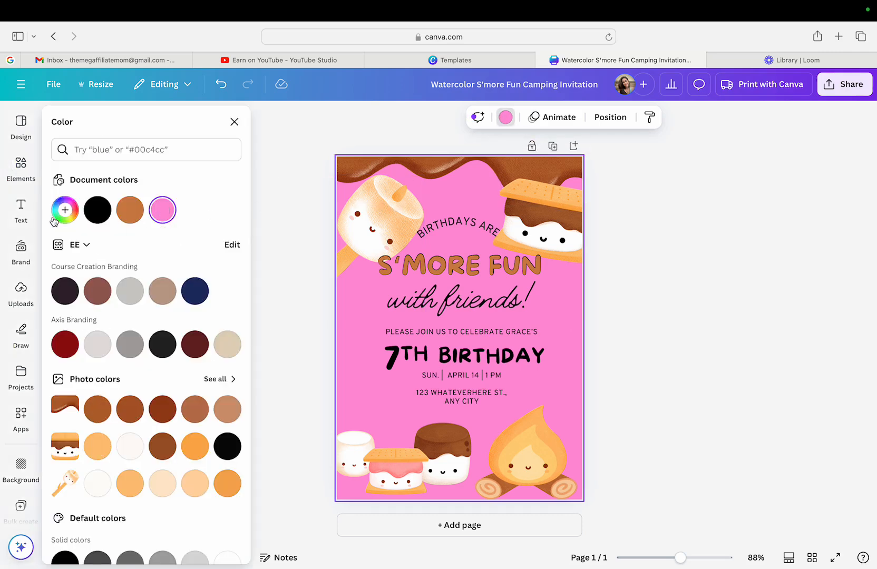
click(64, 214)
click(181, 281)
mouse_move(183, 283)
mouse_down()
mouse_move(232, 292)
mouse_move(190, 272)
mouse_move(157, 274)
mouse_move(214, 266)
mouse_move(213, 249)
mouse_move(193, 235)
mouse_move(188, 253)
mouse_move(183, 241)
mouse_move(196, 238)
mouse_move(191, 281)
mouse_move(189, 269)
mouse_up()
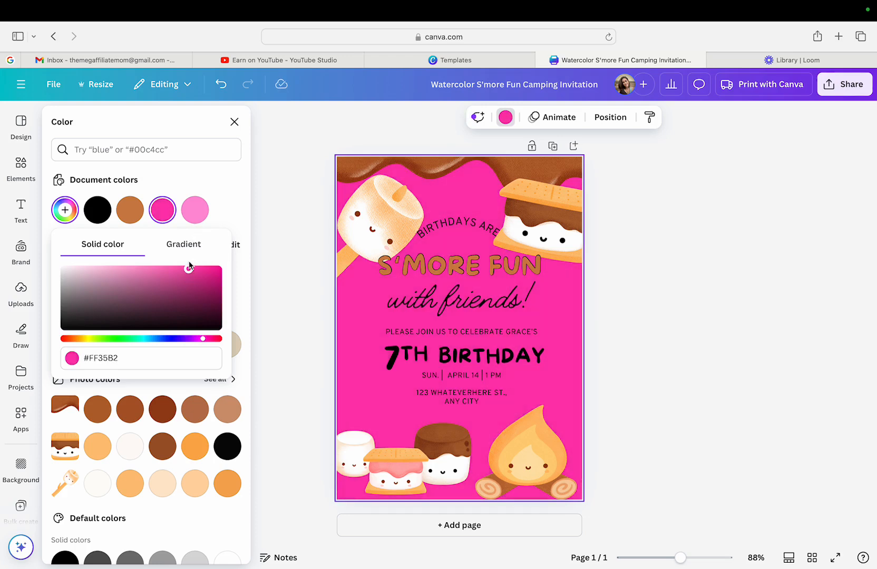
click(642, 276)
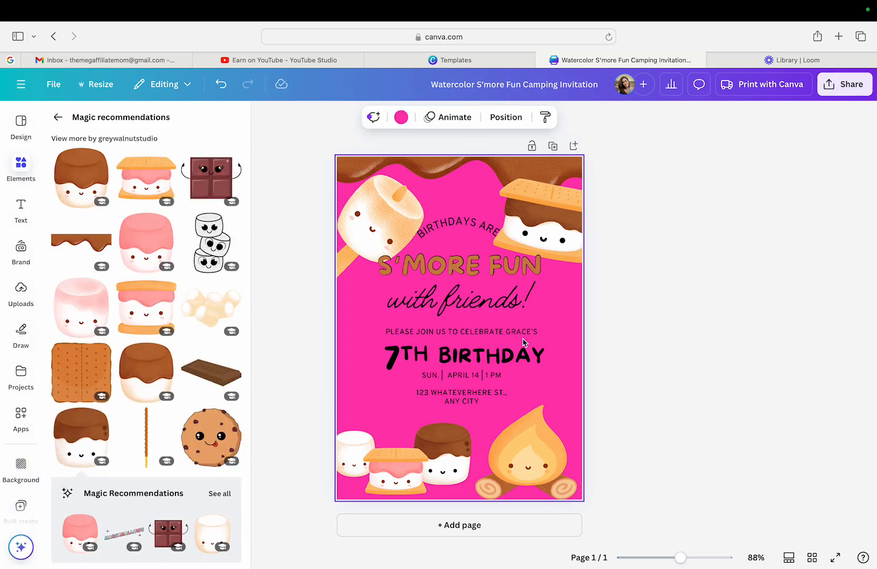
Recolour the "S'MORE FUN" heading from brown to light pink #FF9DF2
click(389, 473)
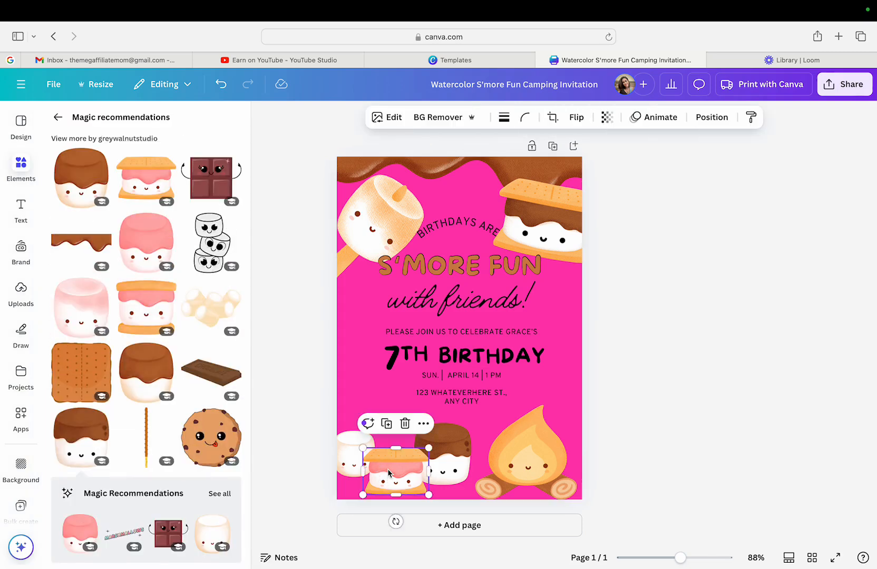
click(615, 343)
click(430, 266)
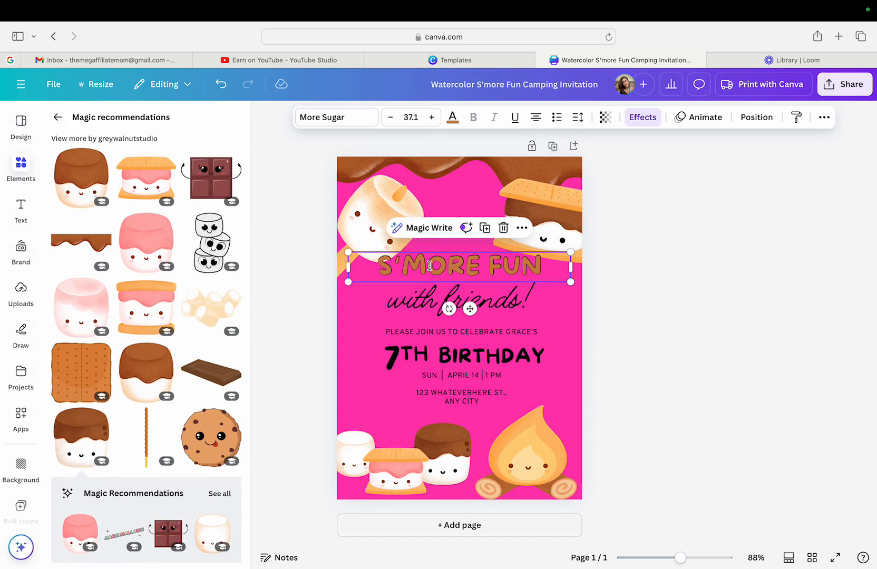
click(452, 118)
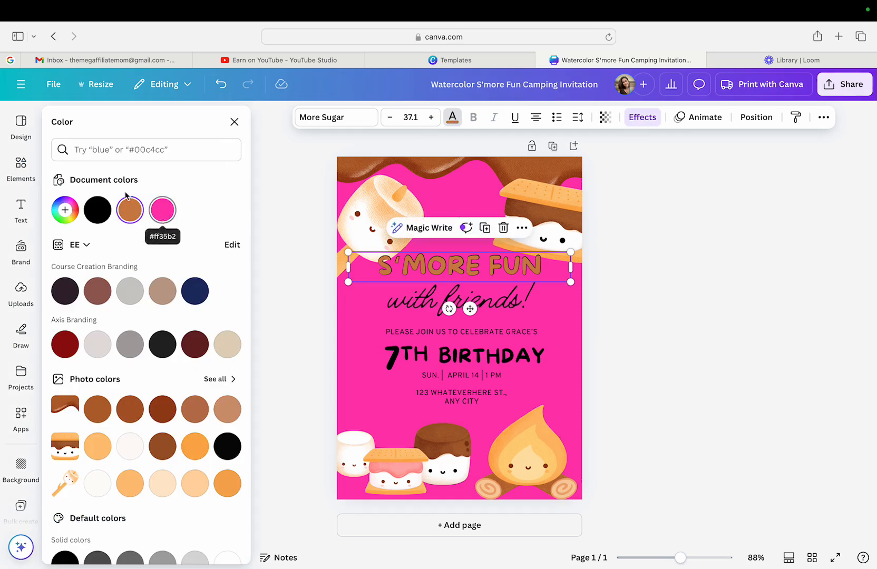
scroll(105, 364, down, 5)
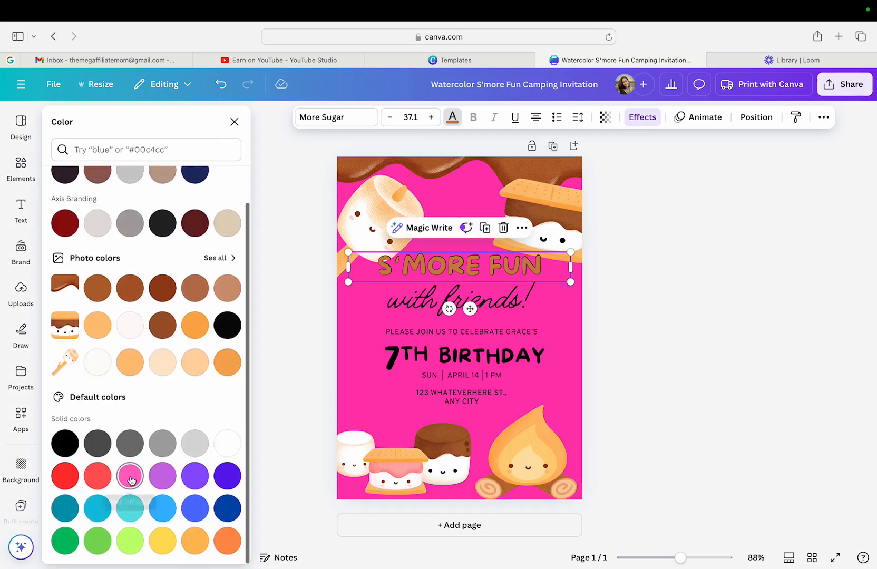
scroll(134, 482, up, 5)
click(65, 210)
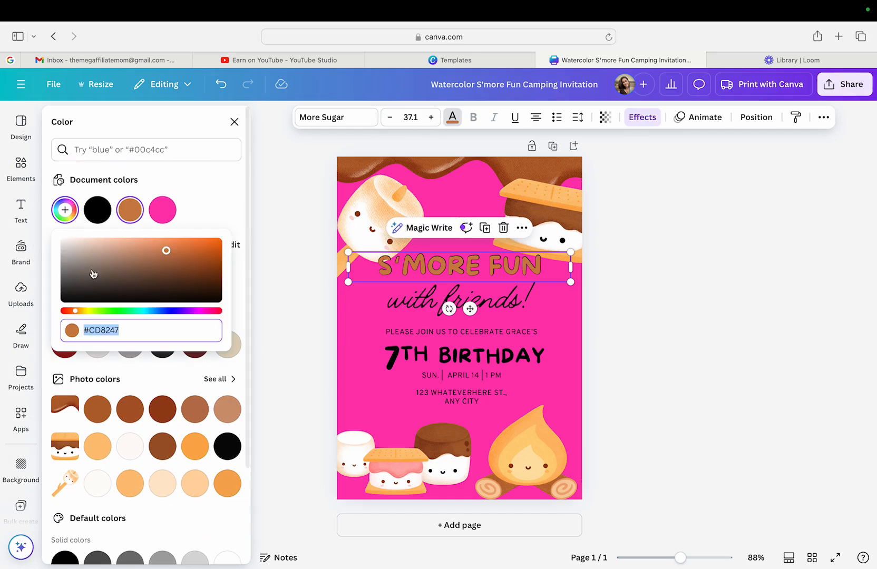
click(195, 311)
mouse_move(196, 312)
mouse_down()
mouse_move(210, 315)
mouse_move(198, 315)
mouse_up()
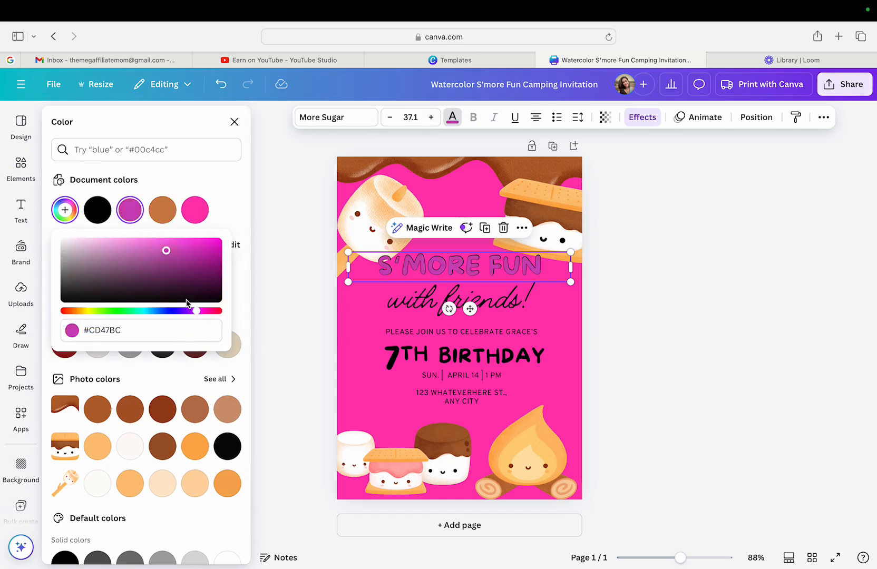
drag(166, 251, 122, 241)
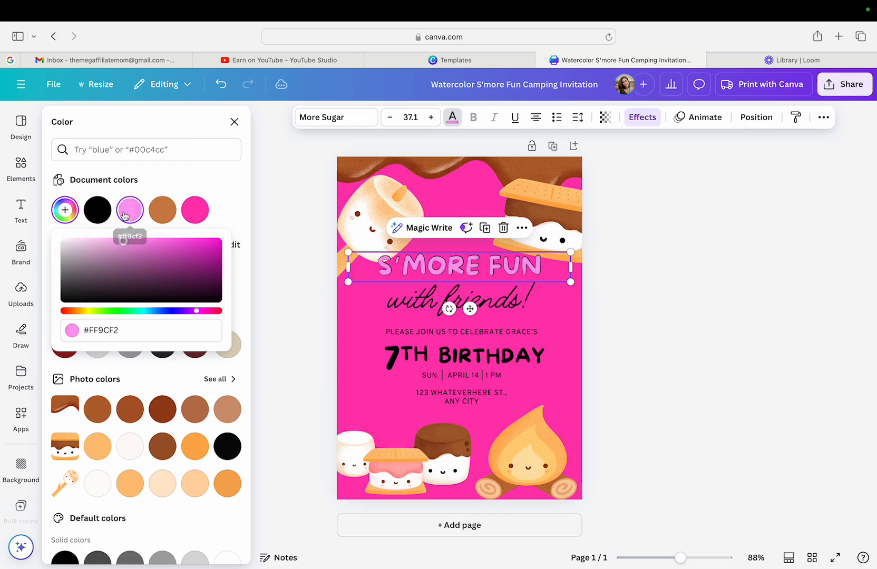
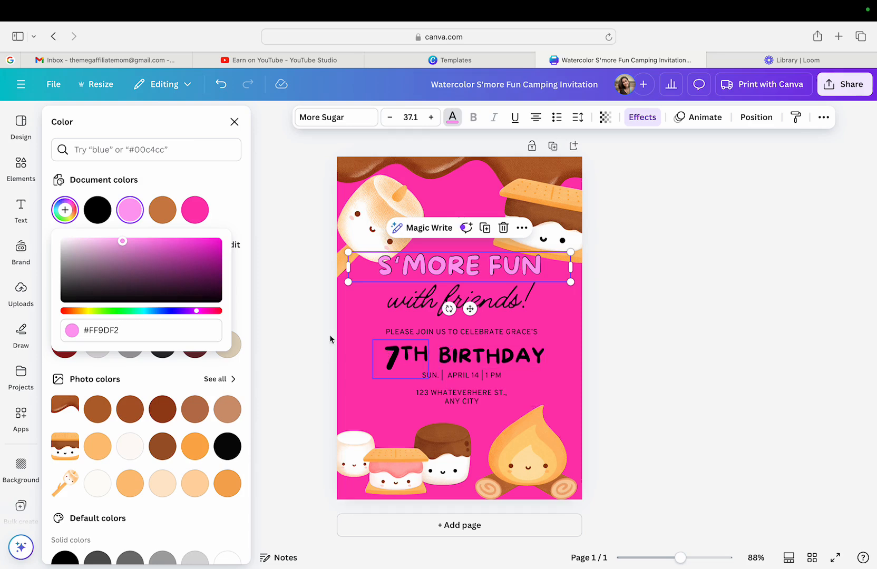
Try to recolour the word "BIRTHDAY" with the heading's copied colour code #FF9DF2
click(127, 329)
key(super+c)
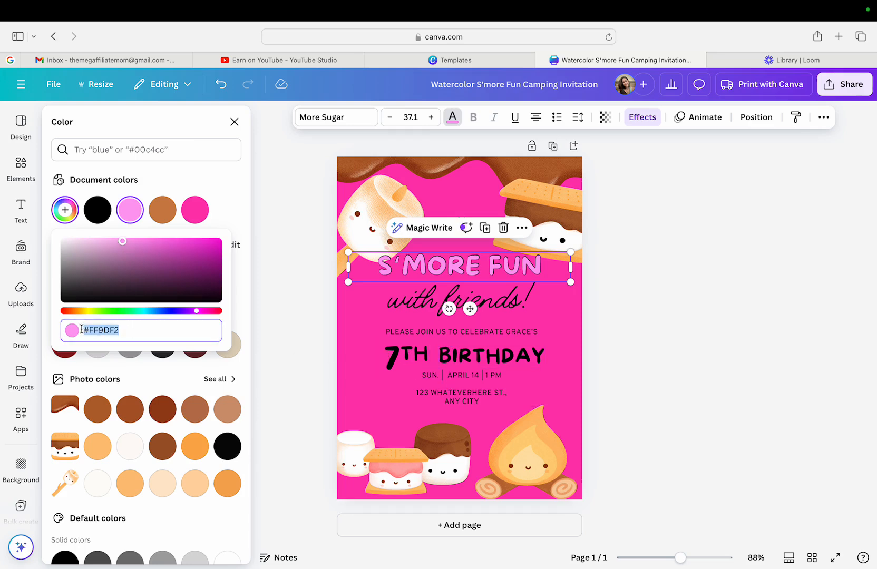
click(412, 364)
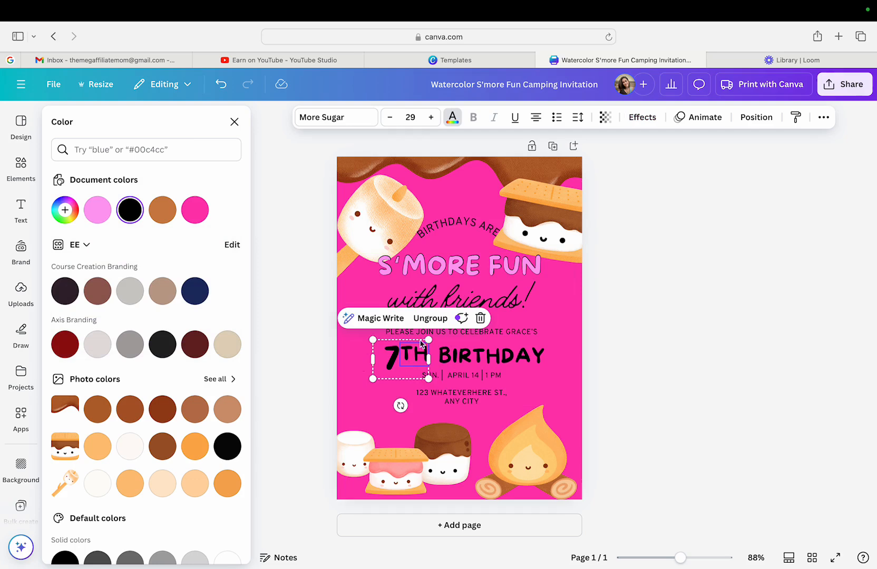
click(496, 355)
click(498, 352)
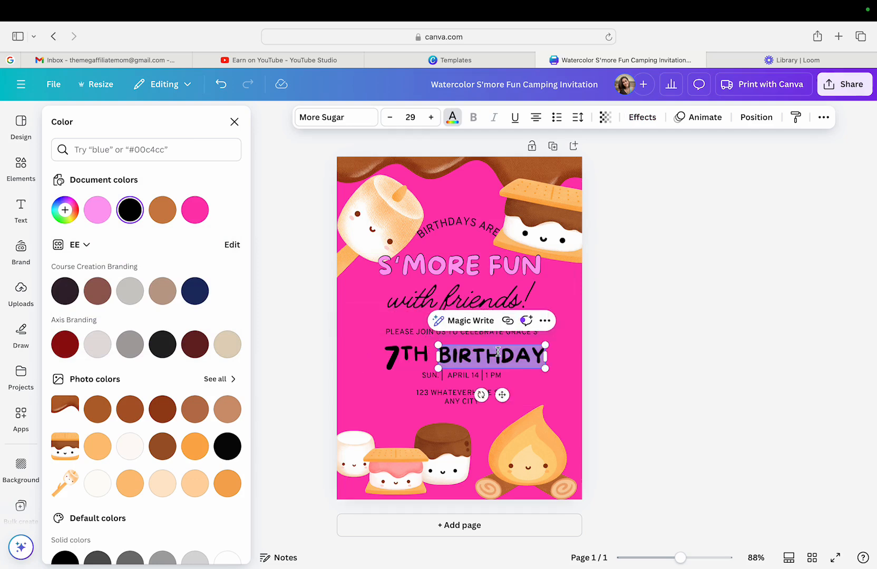
click(453, 118)
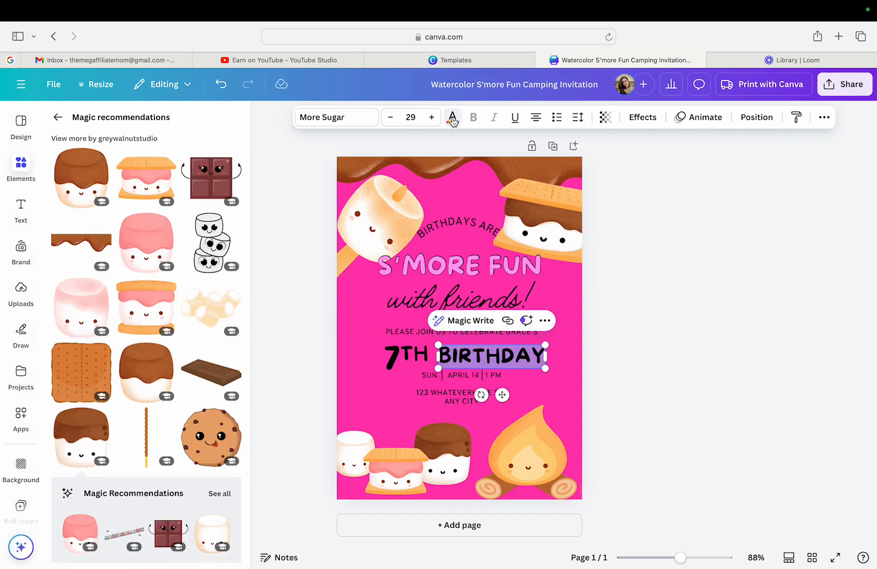
click(644, 405)
click(543, 354)
click(526, 355)
drag(452, 353, 545, 356)
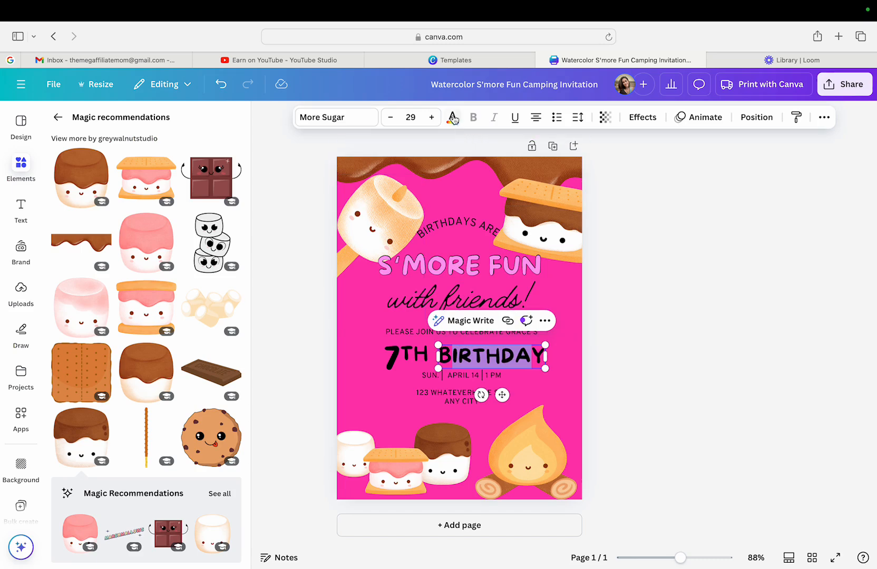
click(452, 117)
click(196, 149)
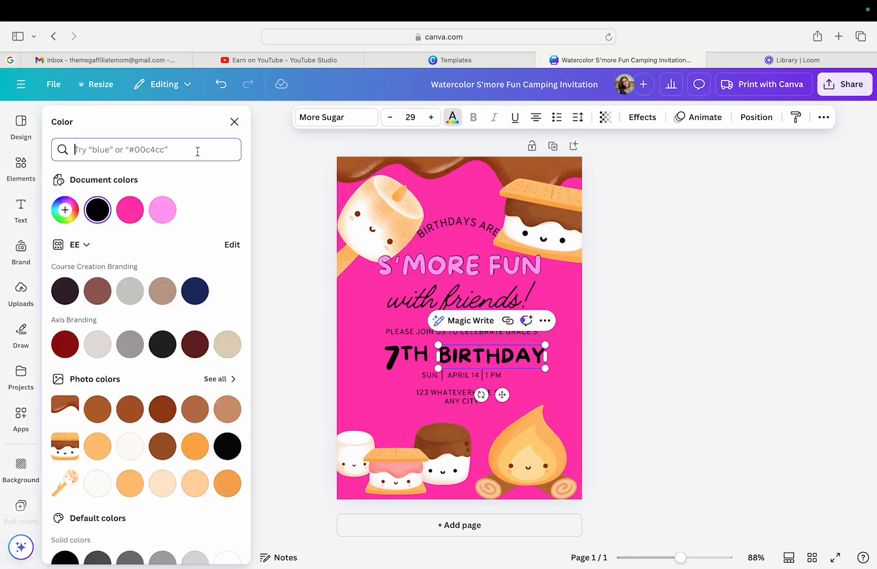
key(super+v)
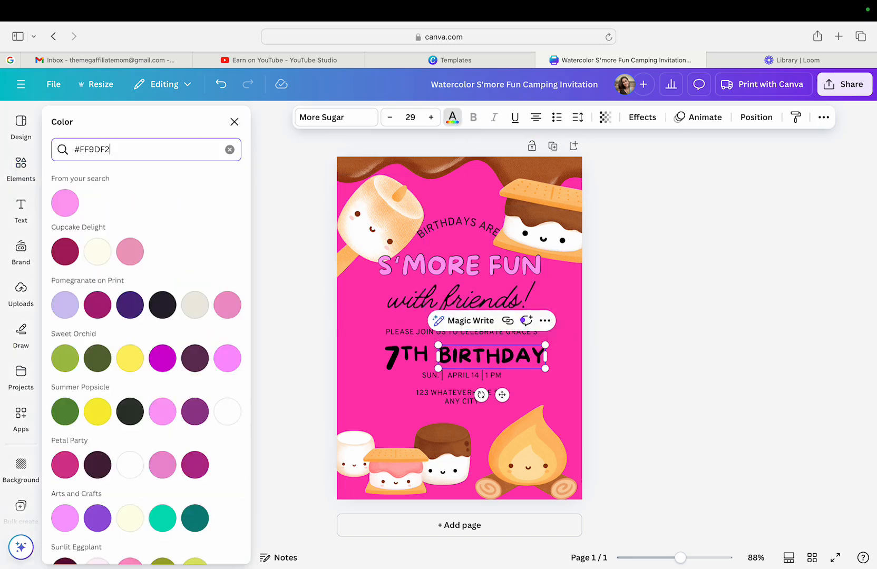
click(66, 203)
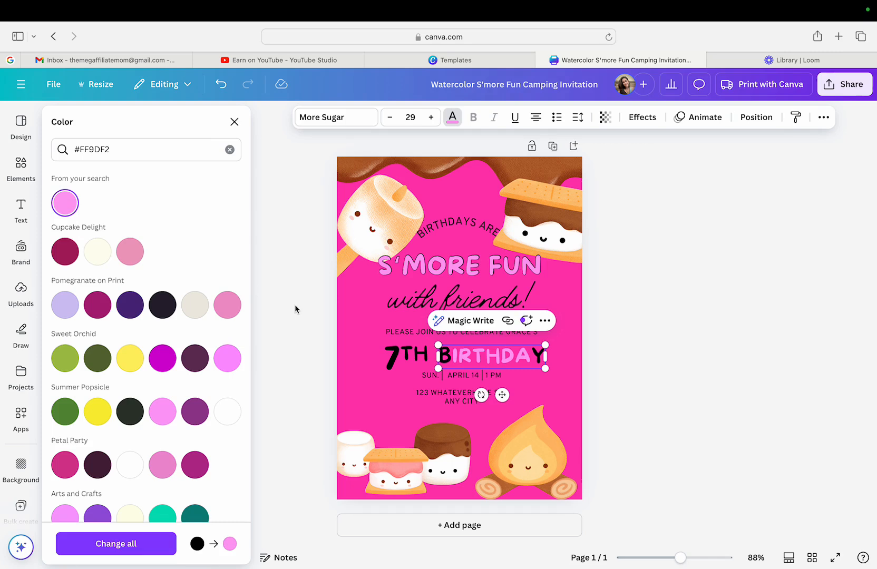
Undo the recolouring of the word "BIRTHDAY" and clear the selection
key(Escape)
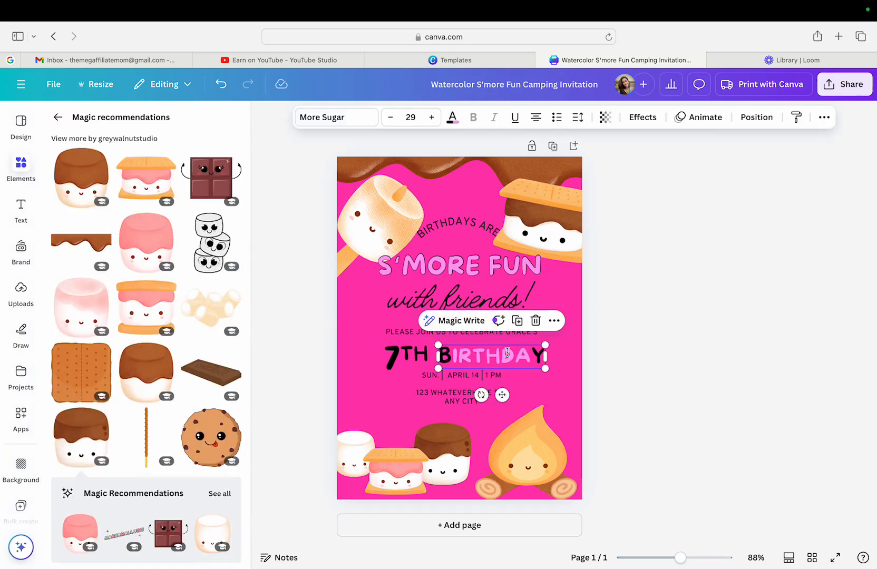
key(super+z)
click(642, 333)
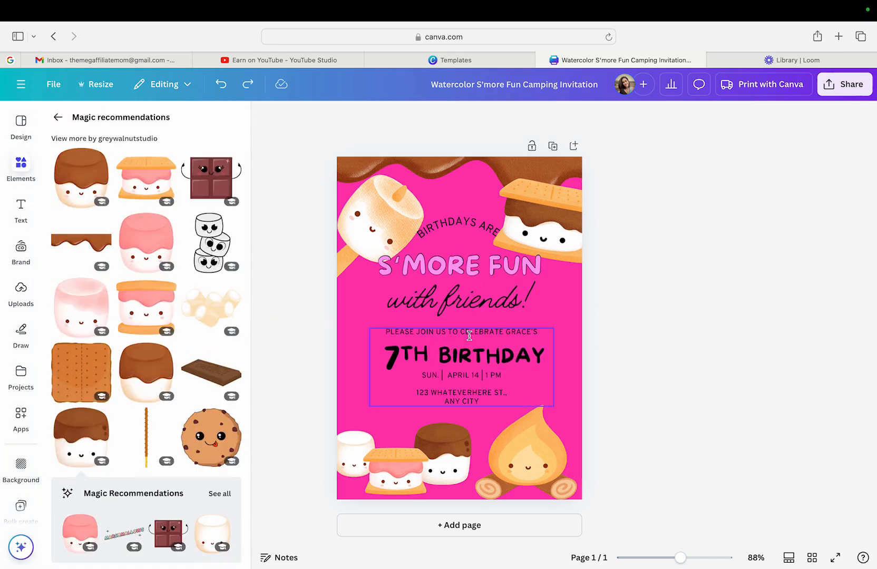
Enlarge the word "BIRTHDAY" to font size 33 and reposition it just beside "7TH"
click(473, 346)
drag(473, 349, 468, 355)
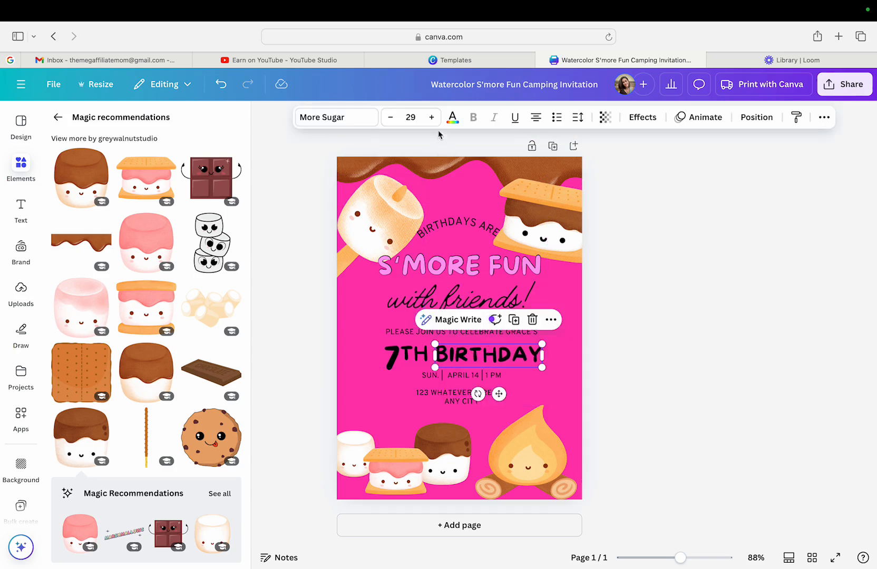
click(432, 118)
click(432, 117)
click(433, 118)
click(432, 118)
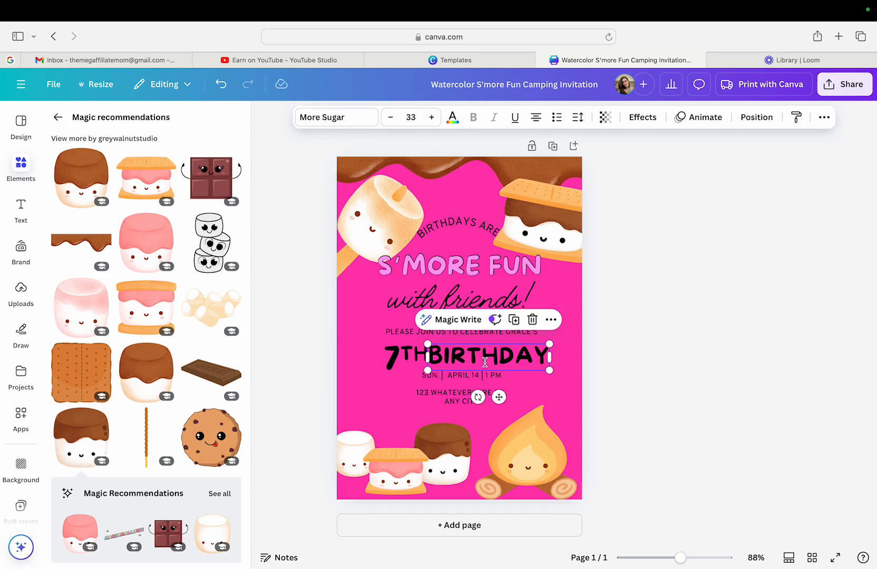
drag(489, 364, 495, 361)
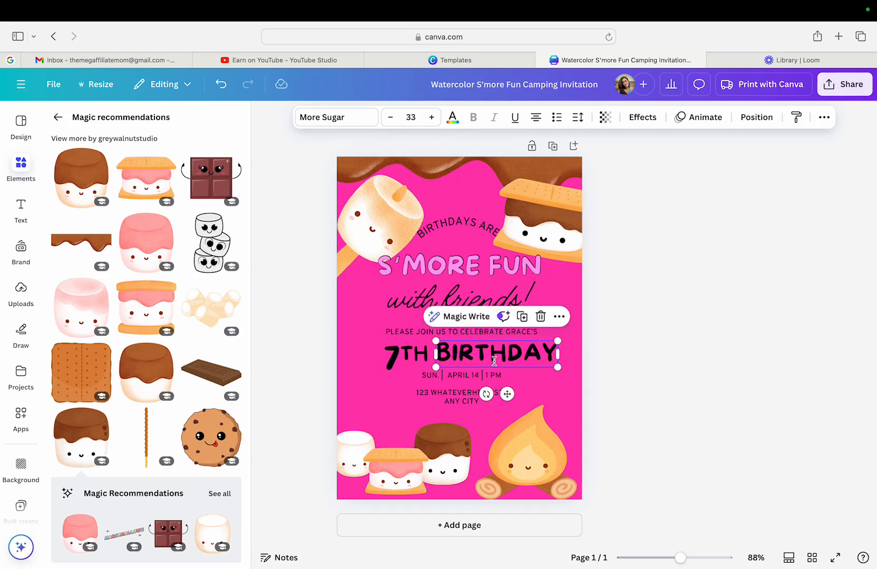
Ungroup the "7TH" text so that "7" and "TH" are separate elements
click(378, 399)
click(387, 359)
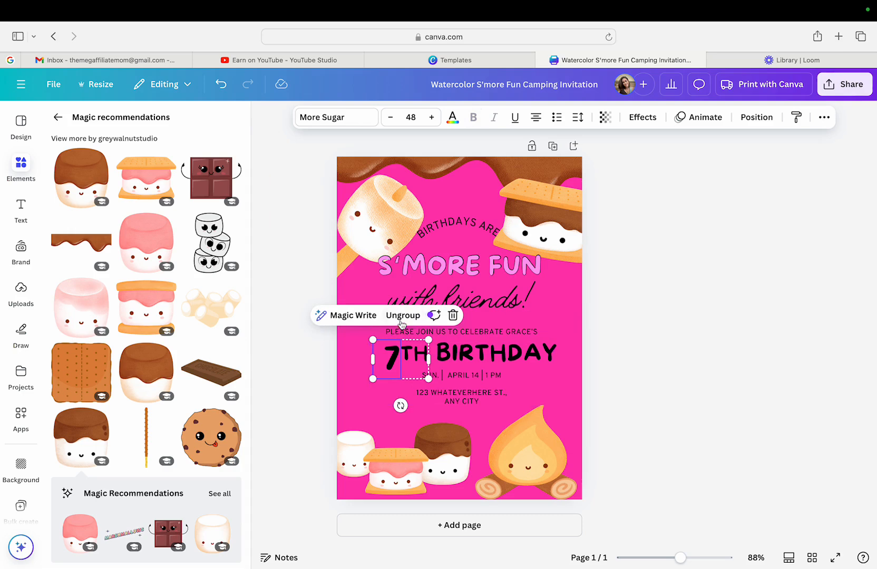
shift+click(414, 354)
click(710, 357)
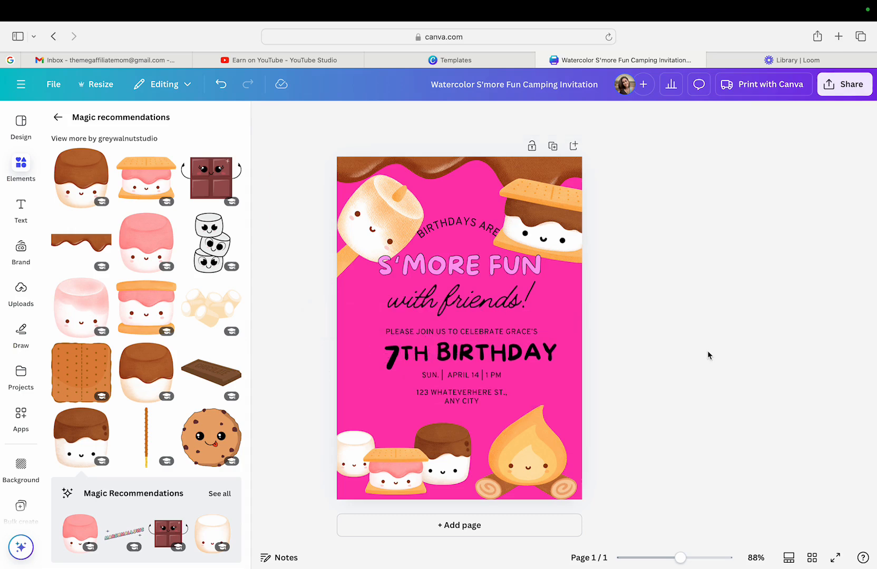
Select the "7" and "TH" text elements together and align them to their top edges
click(388, 356)
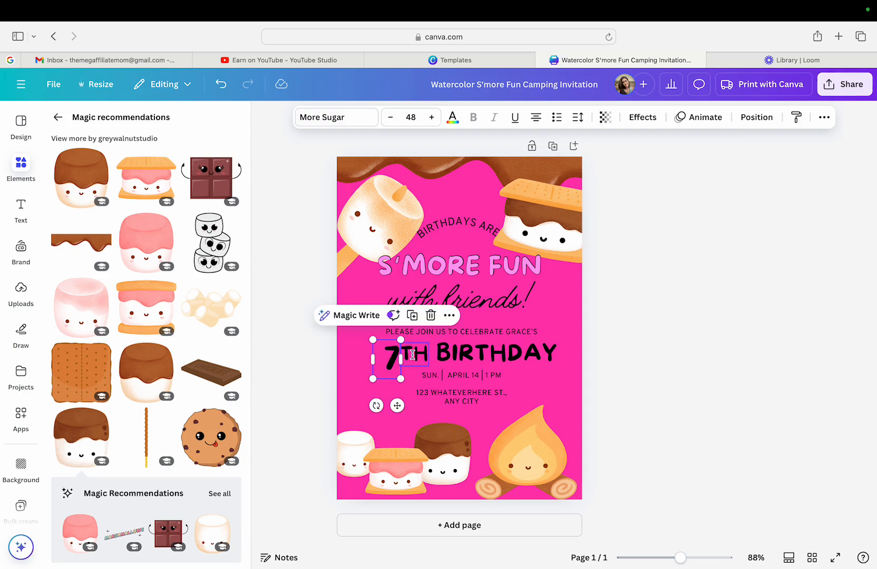
shift+click(413, 355)
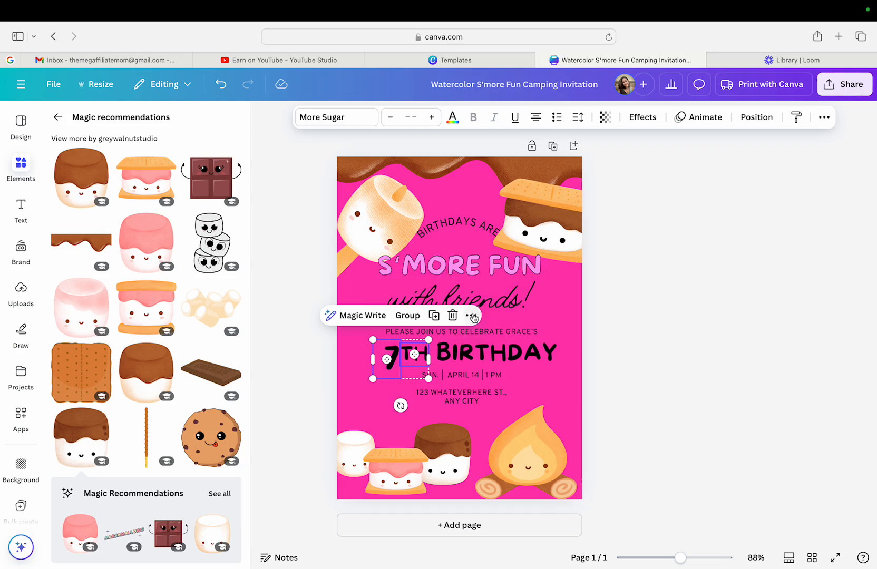
right_click(398, 360)
mouse_move(460, 394)
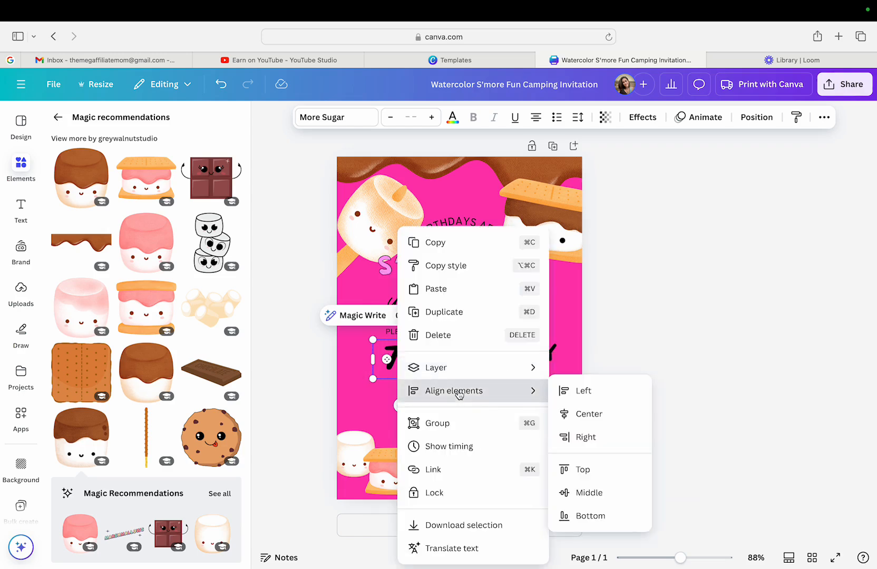
click(583, 469)
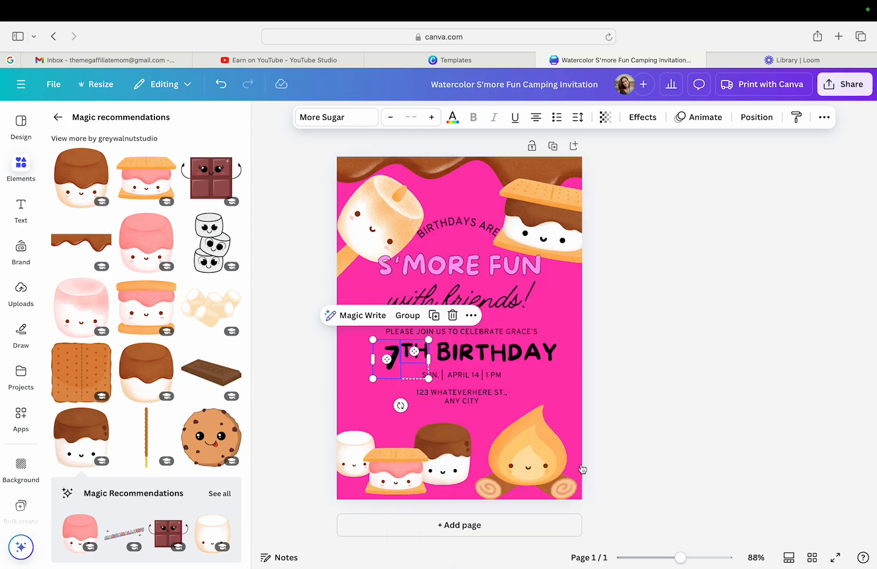
click(627, 365)
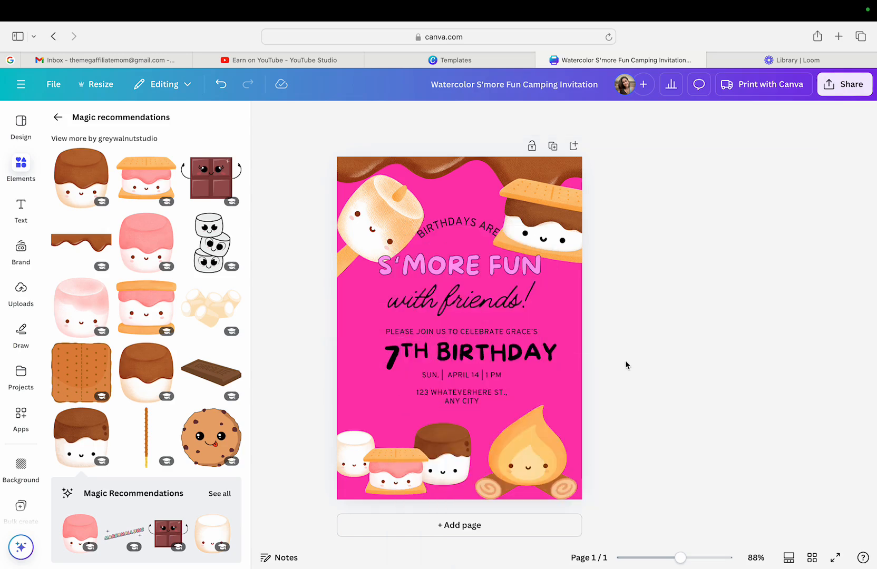
Group the "7" and "TH" text elements into one object
click(460, 352)
click(389, 357)
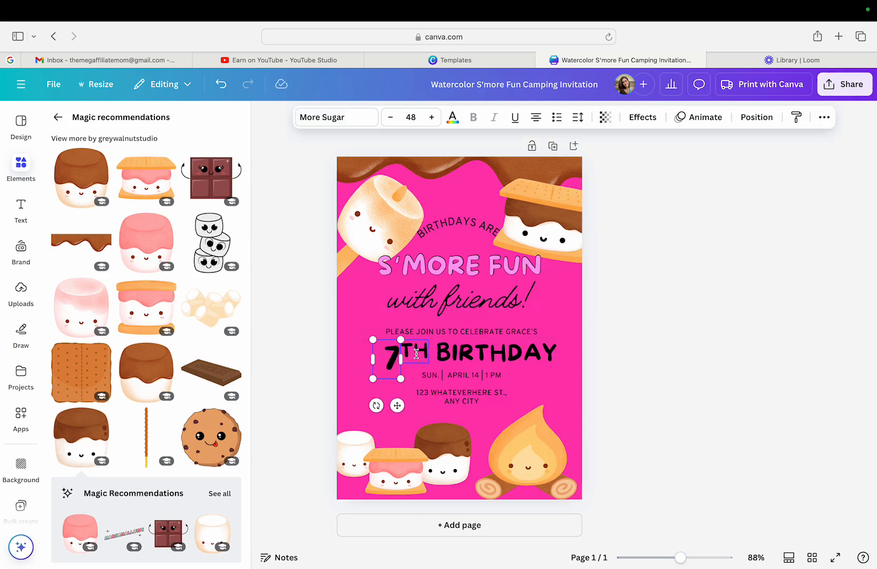
shift+click(416, 354)
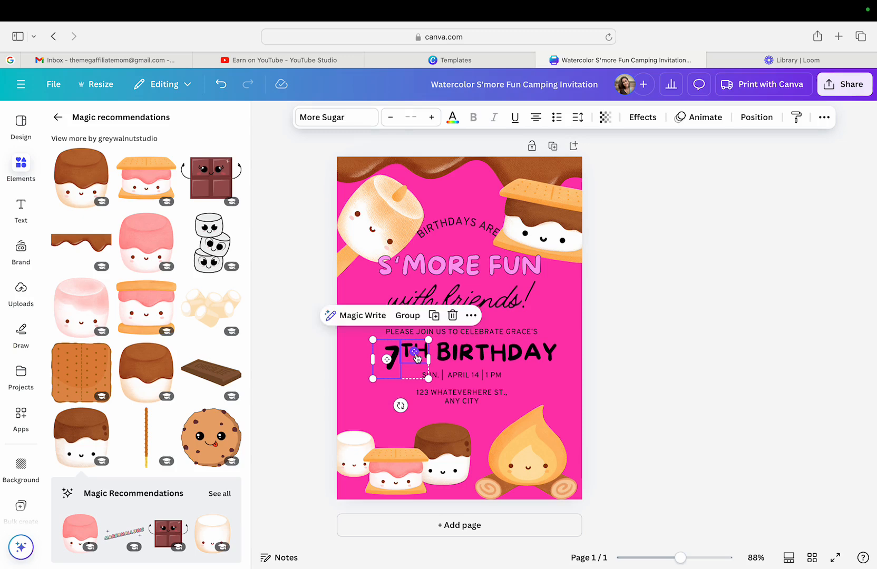
click(407, 315)
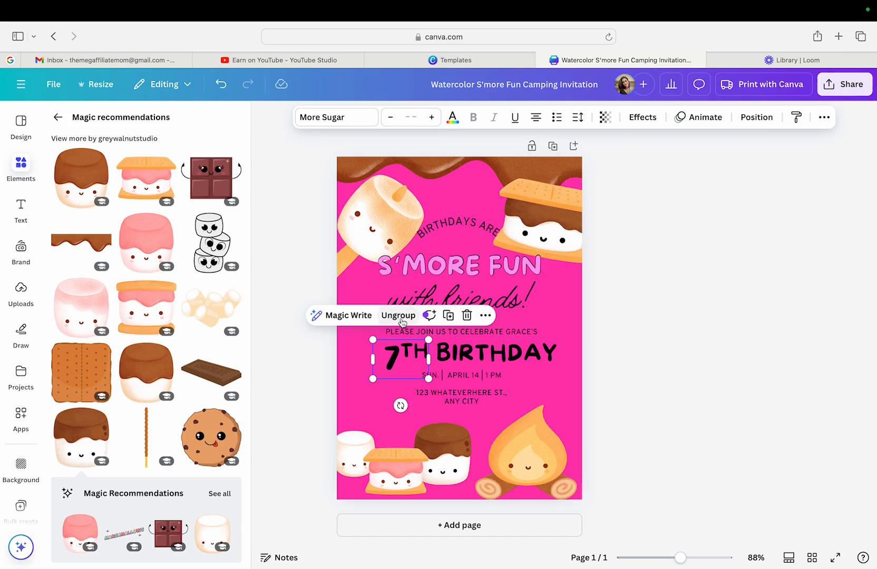
click(623, 356)
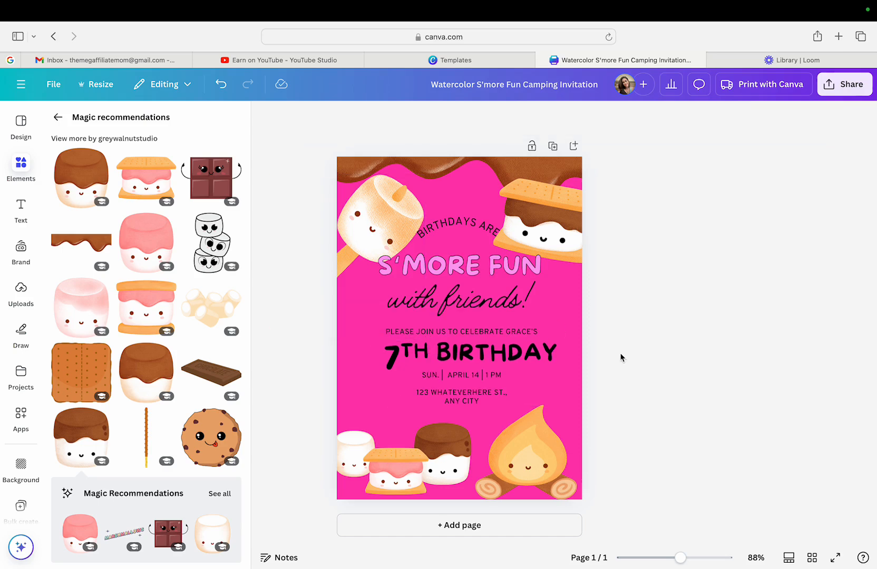
click(510, 349)
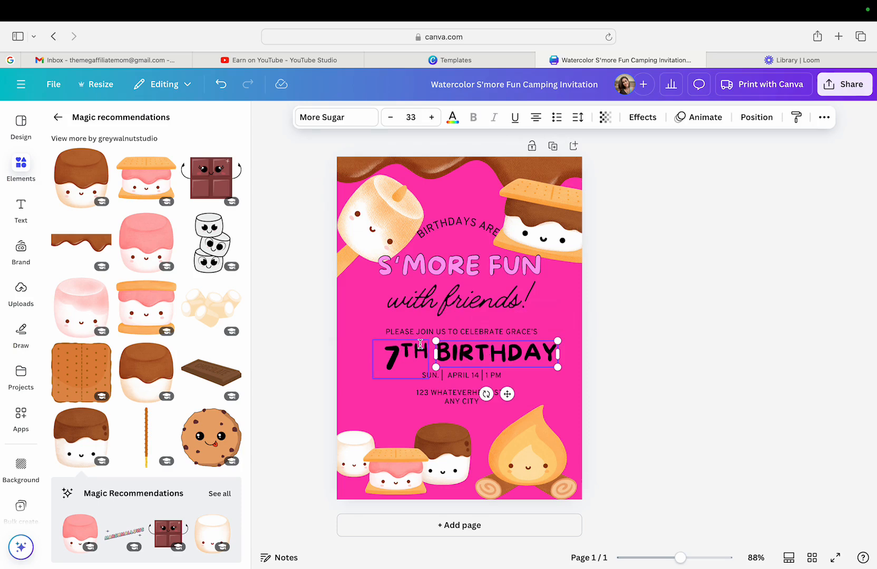
right_click(487, 352)
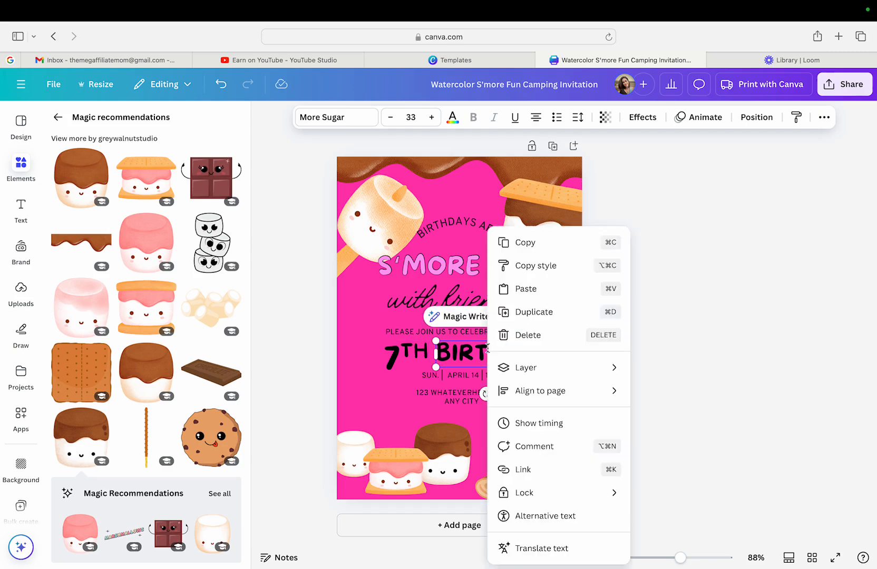
mouse_move(573, 390)
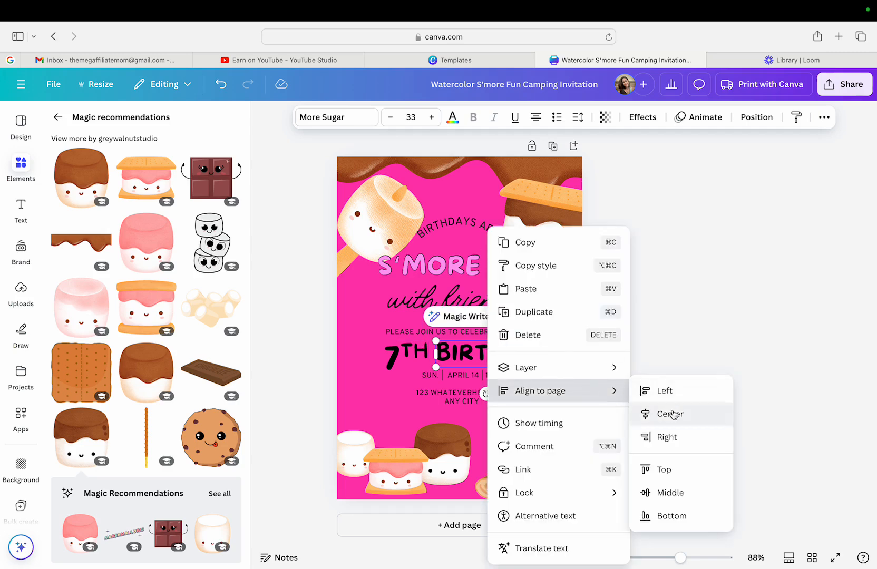
click(764, 491)
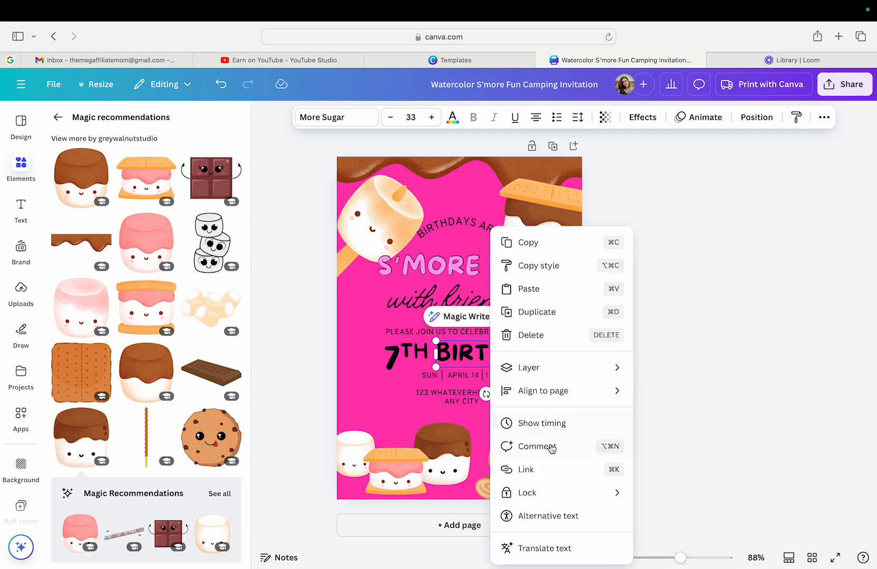
click(689, 336)
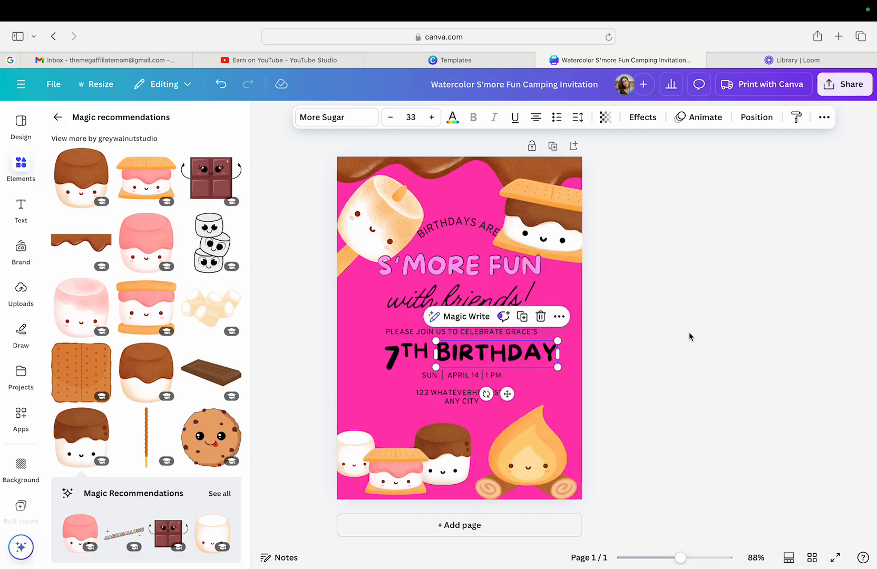
click(651, 336)
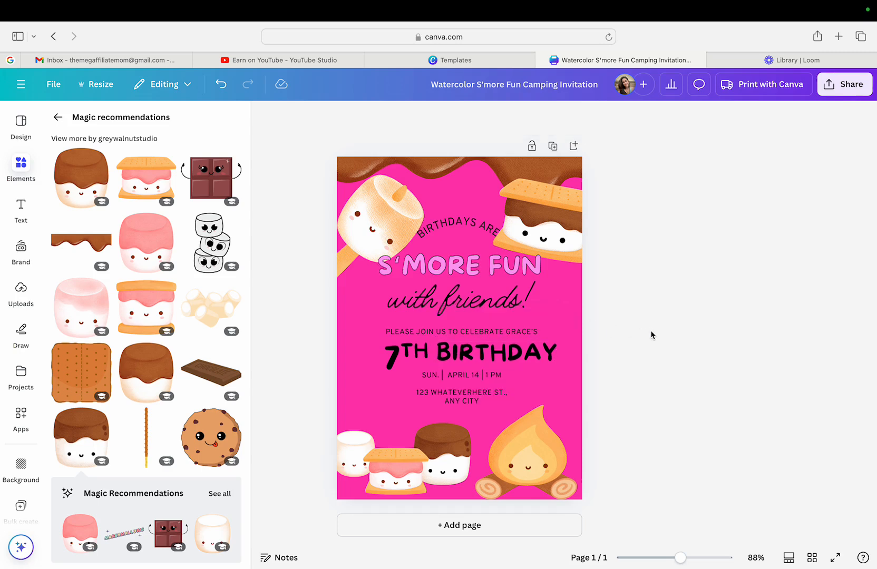
Apply the Neon text effect to the "7" in the grouped "7TH" text
click(498, 349)
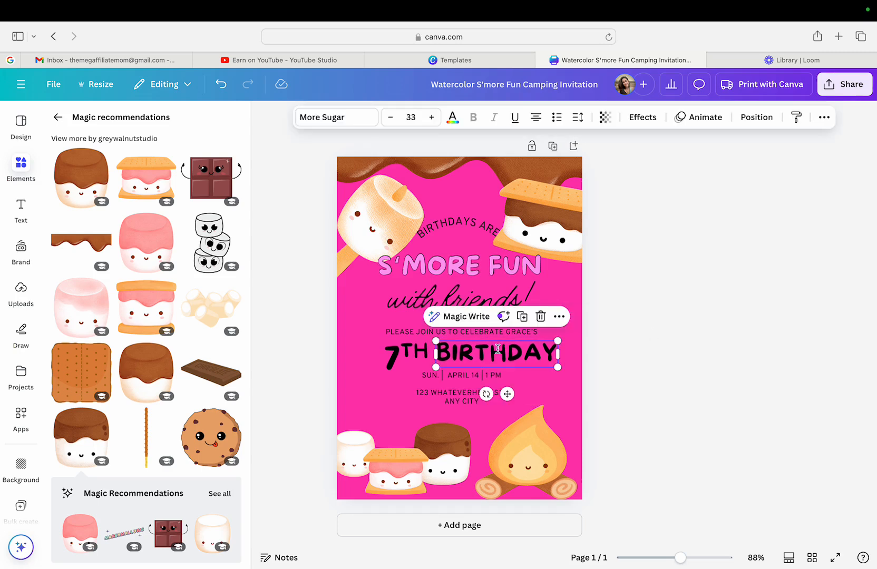
click(408, 349)
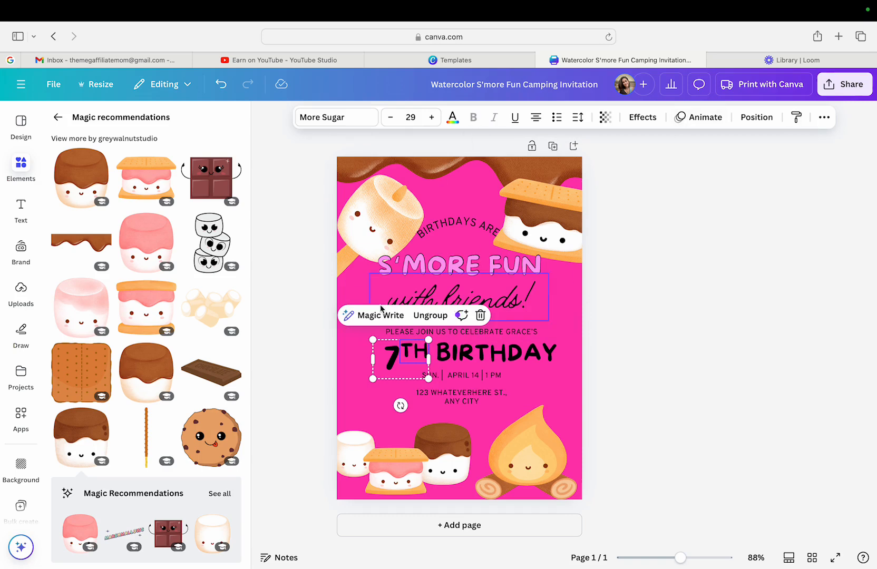
double_click(391, 360)
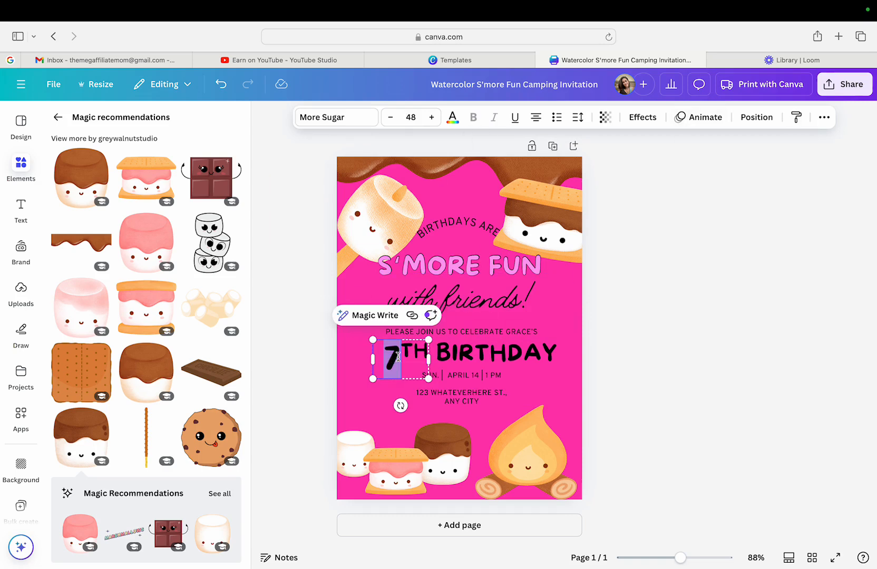
click(412, 350)
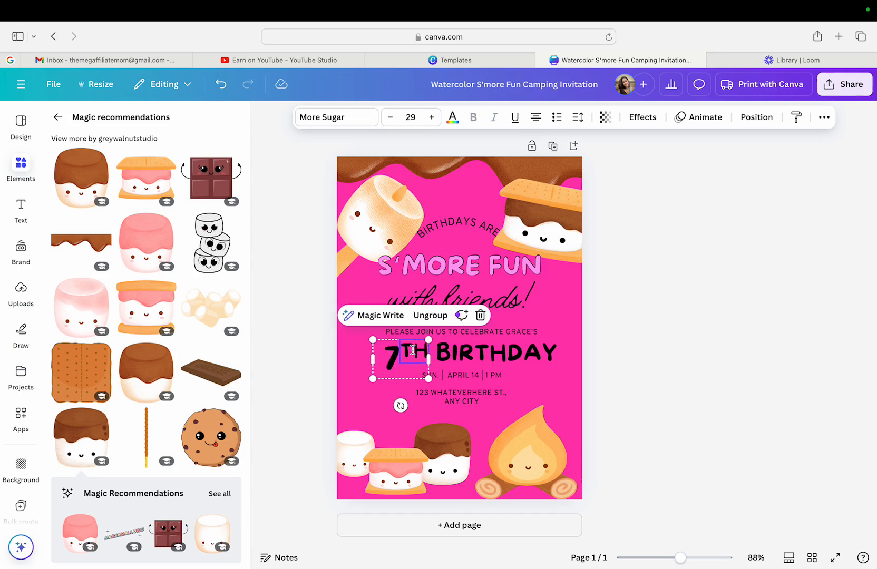
click(395, 362)
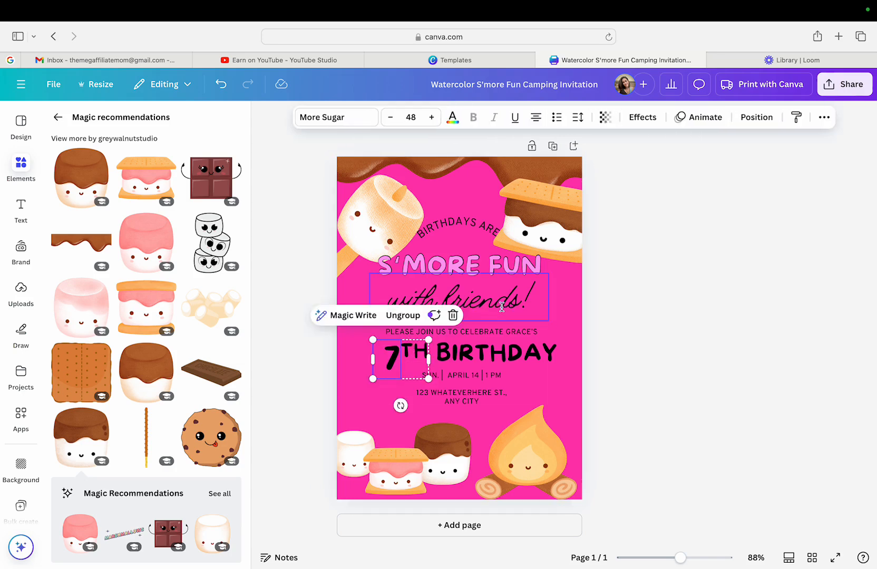
click(648, 121)
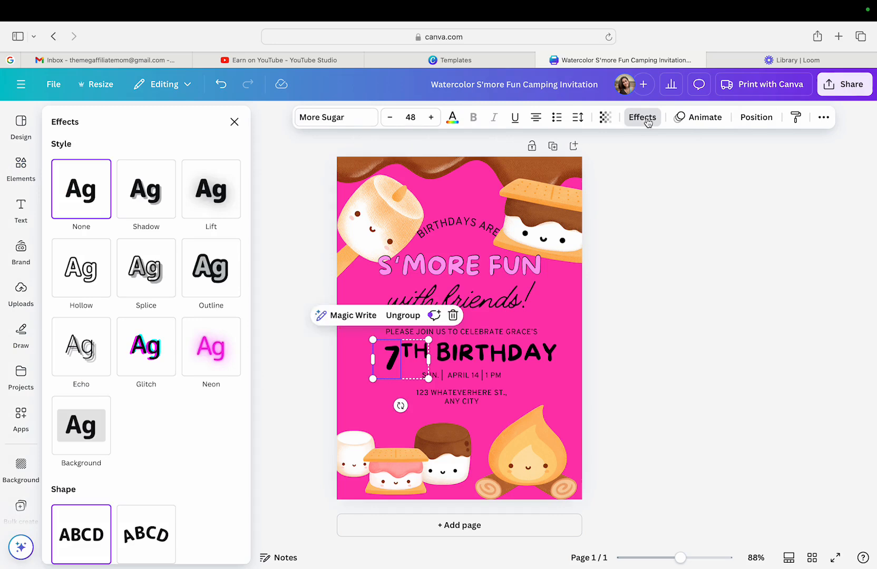
click(219, 343)
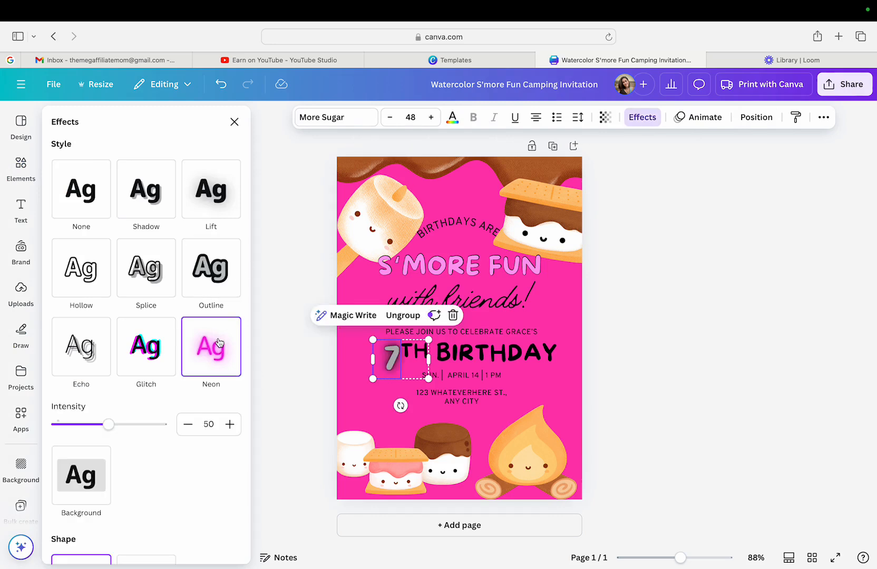
scroll(151, 470, down, 3)
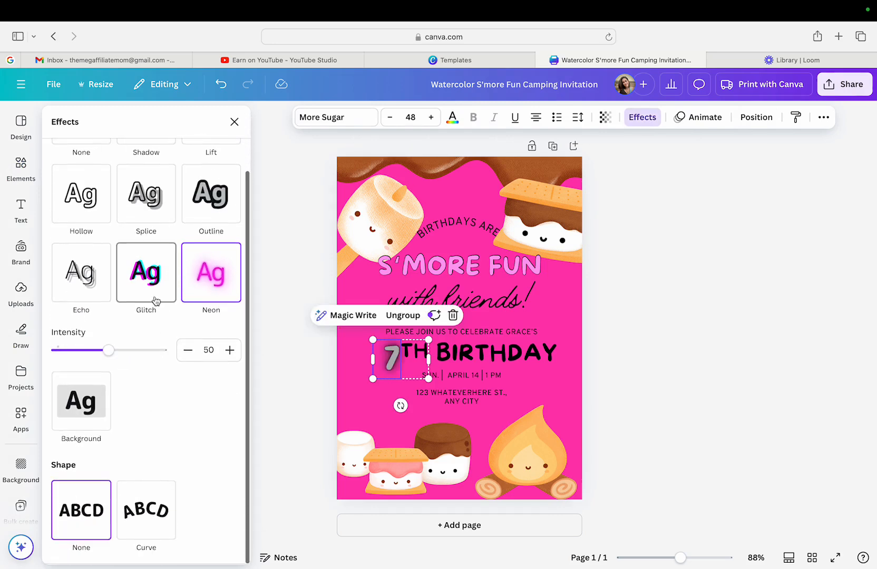
Try the Glitch effect and a curved shape on the "7", and reset its style to None
click(152, 295)
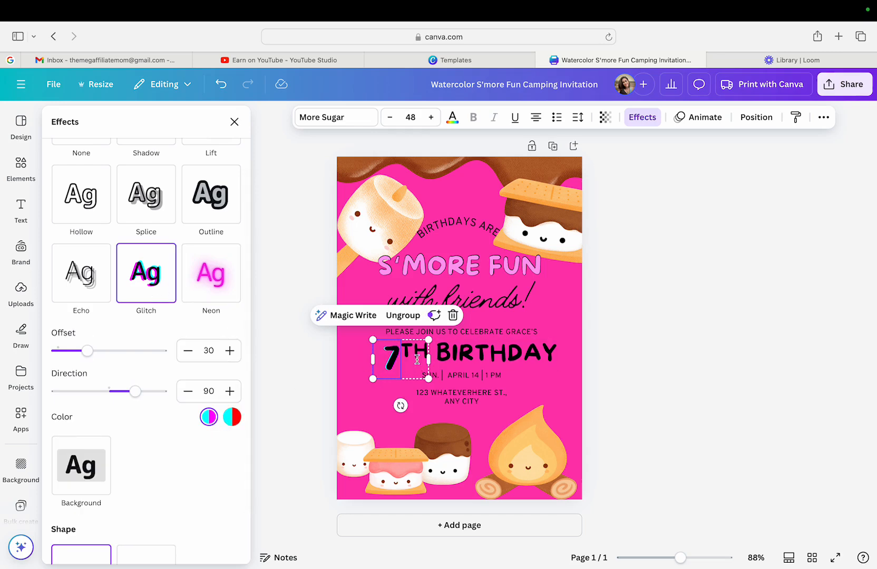
scroll(96, 432, down, 3)
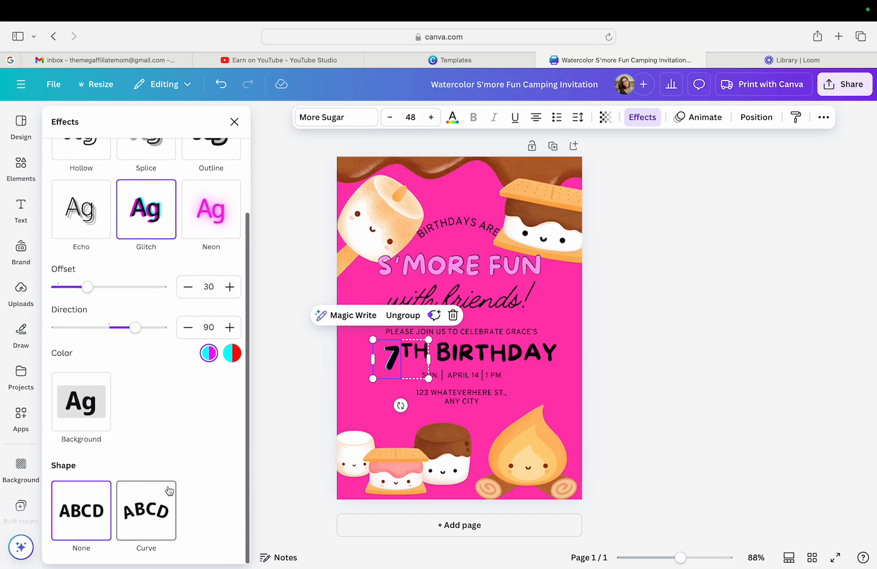
click(129, 514)
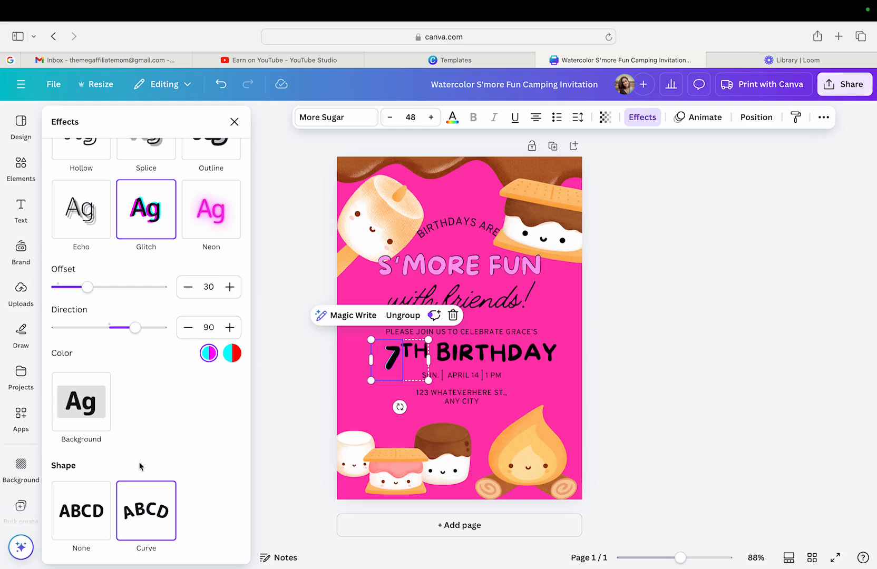
scroll(166, 372, up, 5)
click(96, 200)
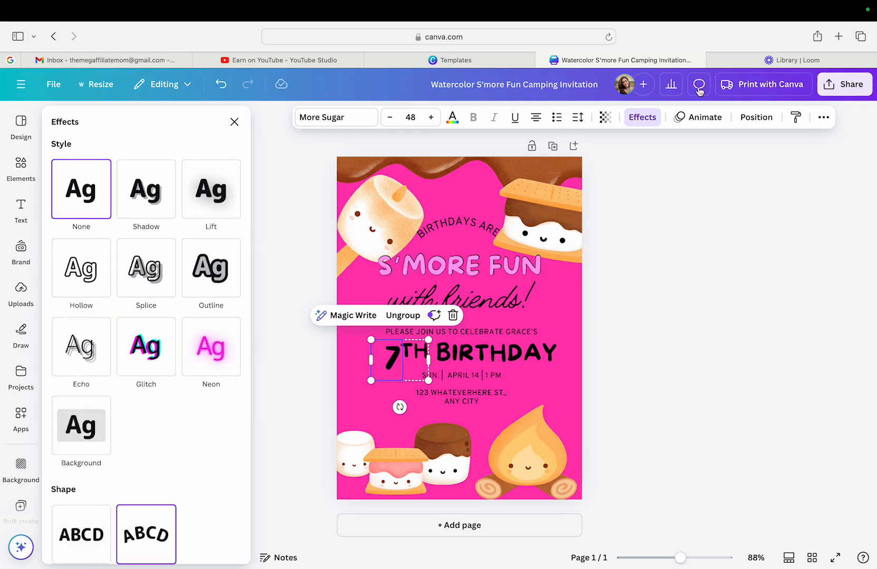
scroll(162, 308, down, 2)
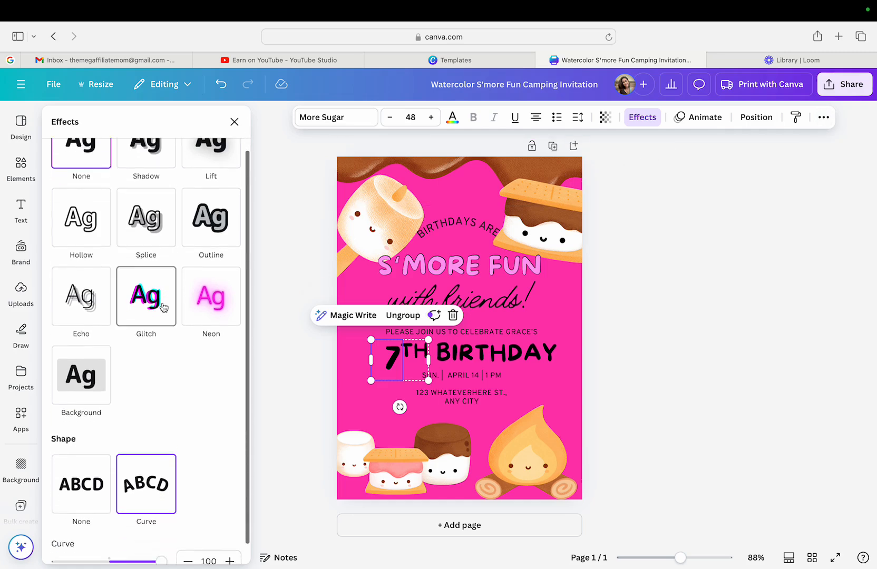
scroll(209, 310, up, 3)
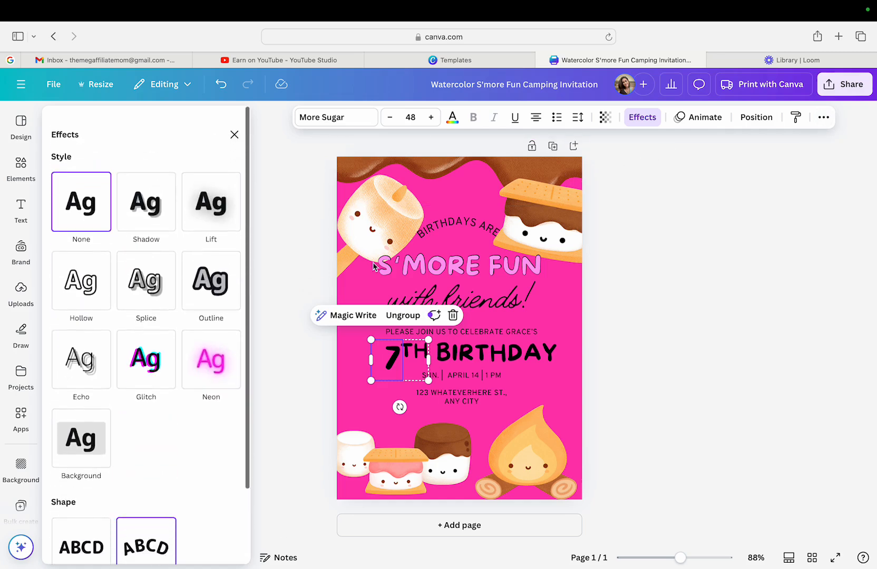
Reapply the Neon effect to the "7" and set its text shape to None
click(207, 350)
scroll(207, 430, down, 3)
scroll(207, 429, down, 2)
scroll(207, 431, up, 2)
scroll(207, 434, down, 2)
click(67, 469)
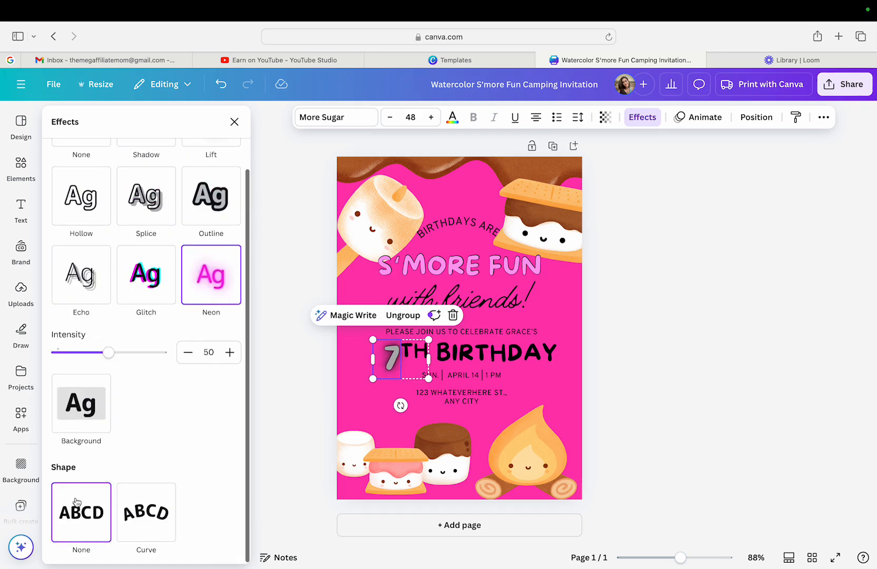
scroll(170, 430, up, 2)
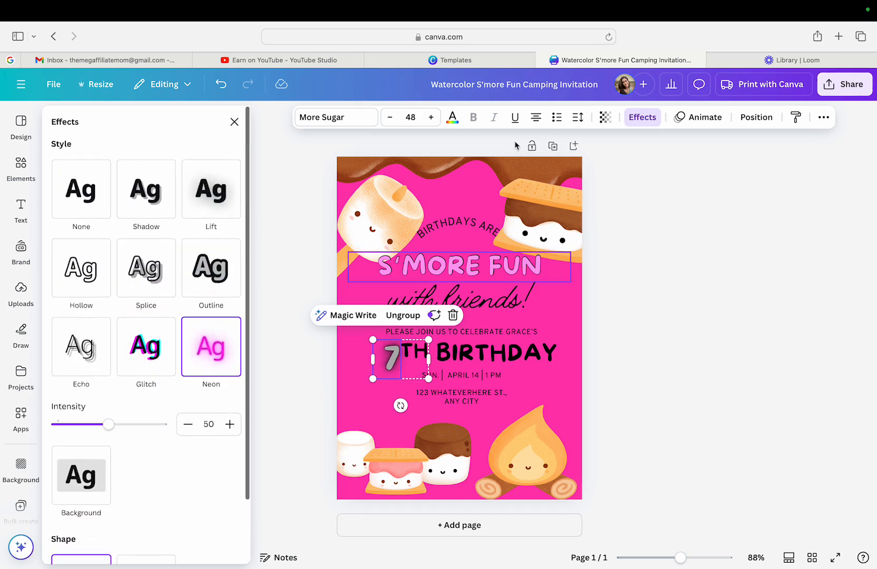
click(709, 213)
click(312, 381)
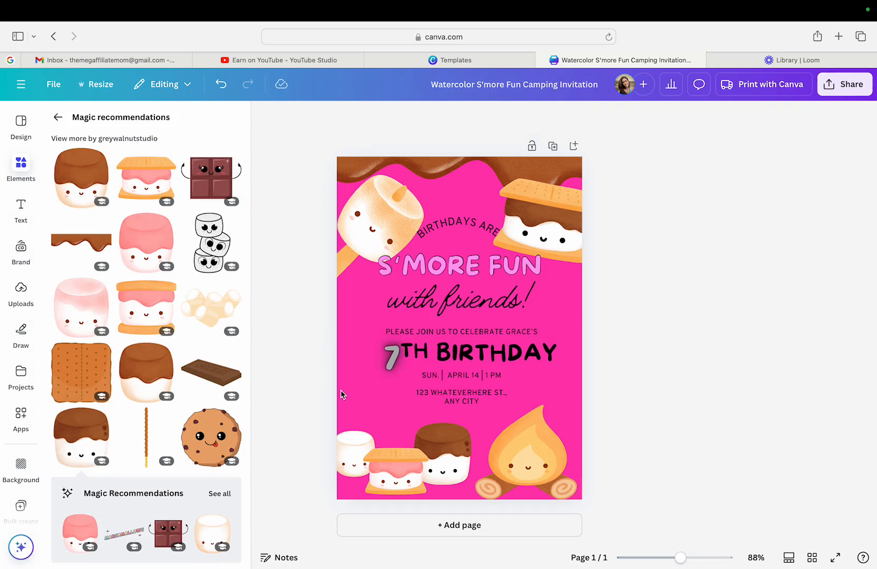
Compare several pink and magenta colours on the neon "7" and settle on the light pink of the Arts and Crafts palette
click(394, 362)
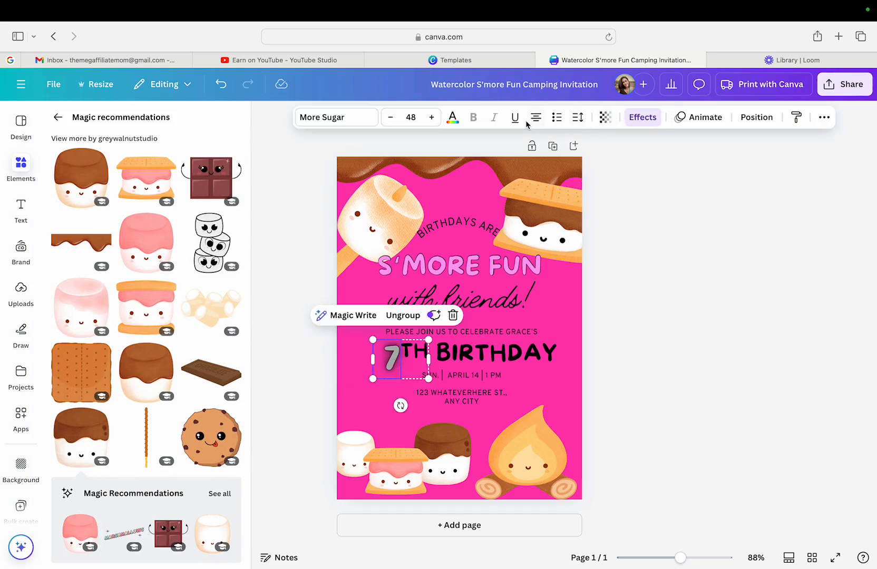
click(452, 119)
click(66, 203)
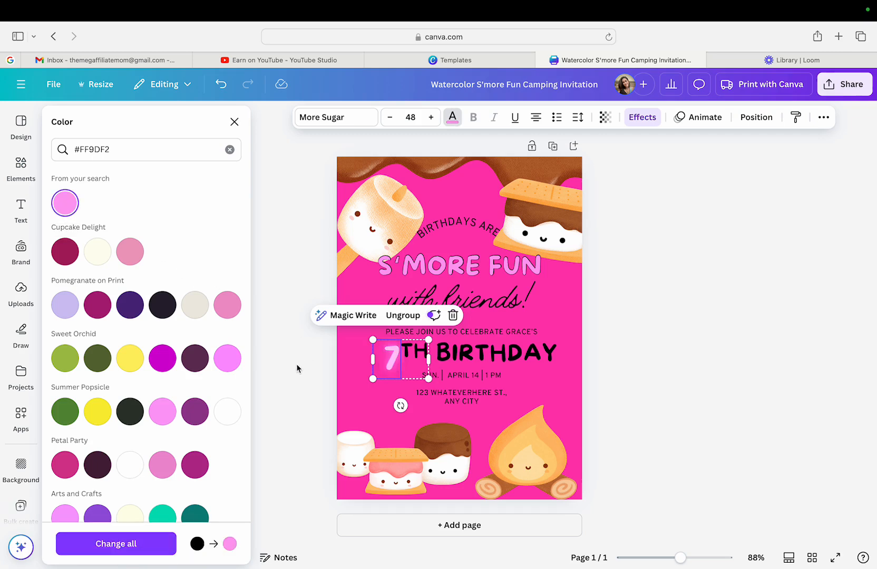
click(236, 367)
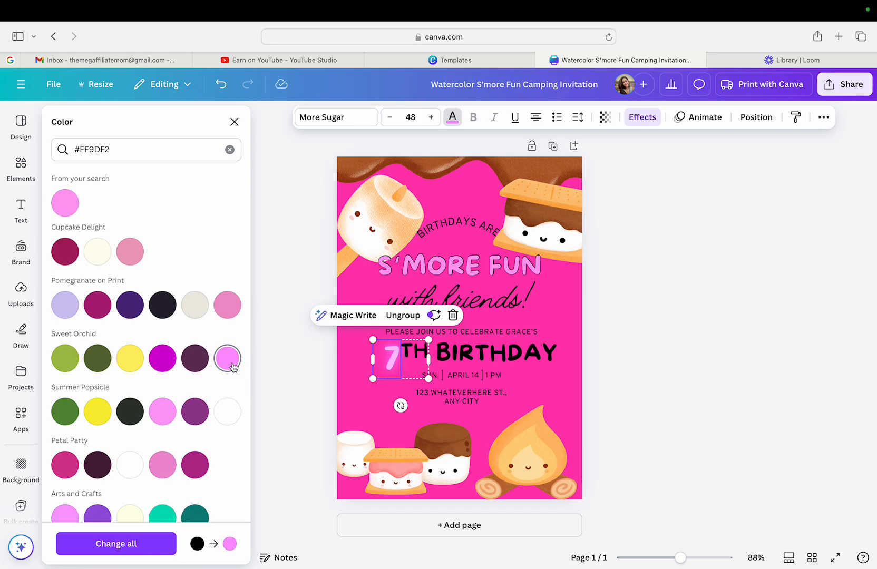
click(171, 363)
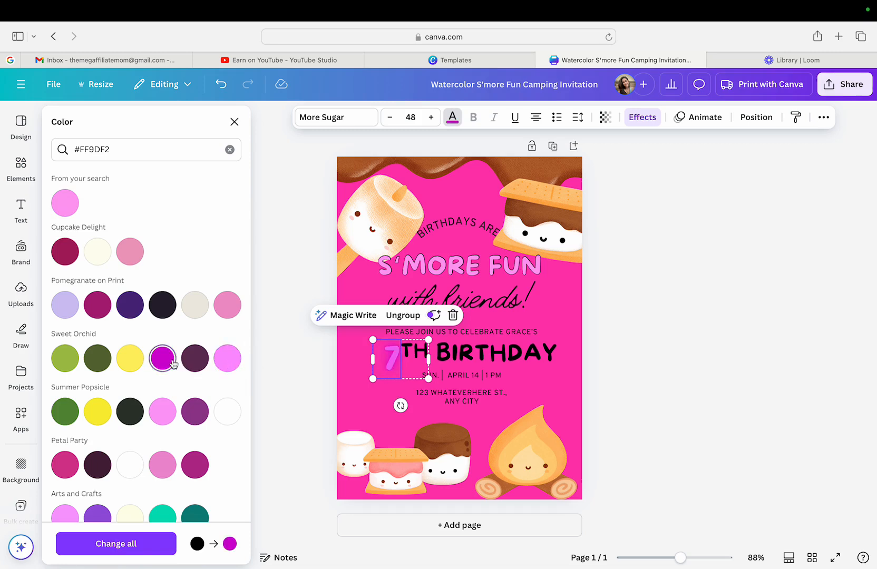
scroll(174, 364, down, 3)
click(166, 337)
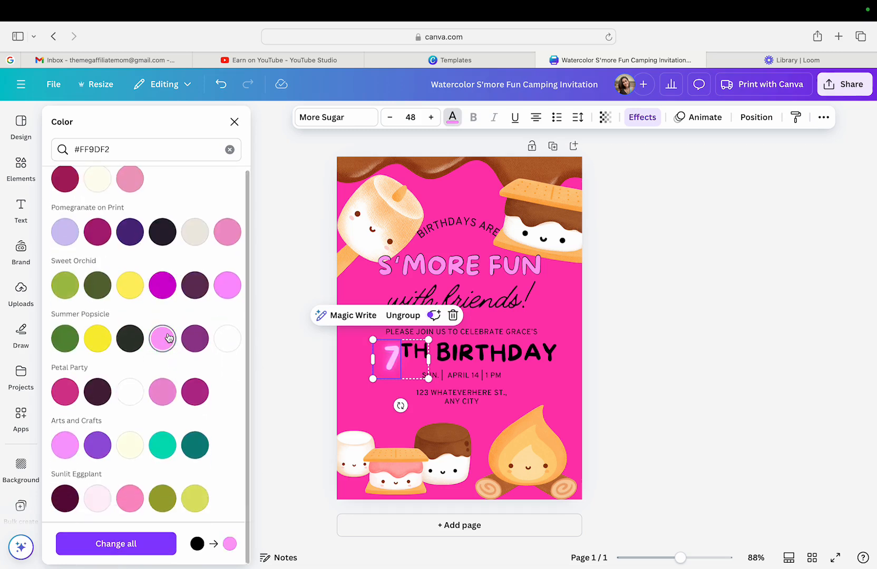
click(67, 454)
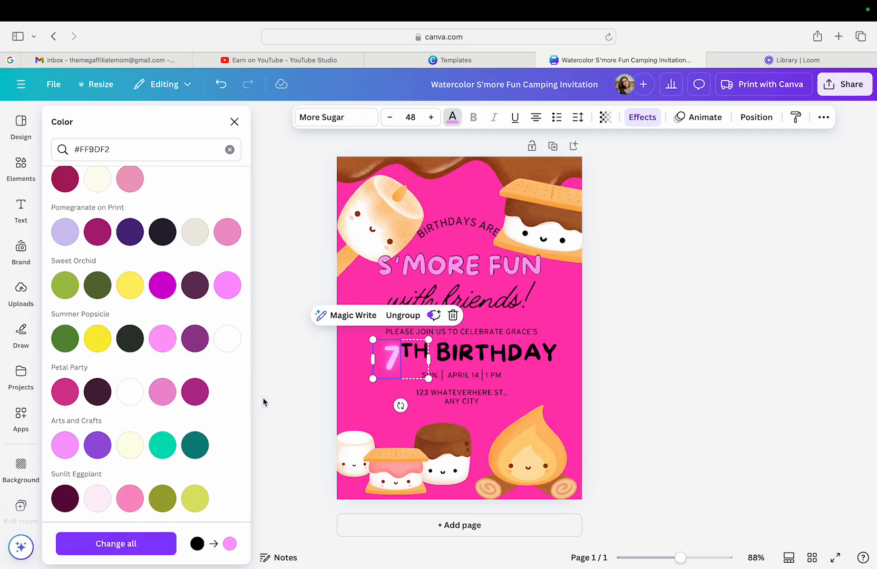
Change all the black text in the design to the light pink used on the "7"
click(118, 548)
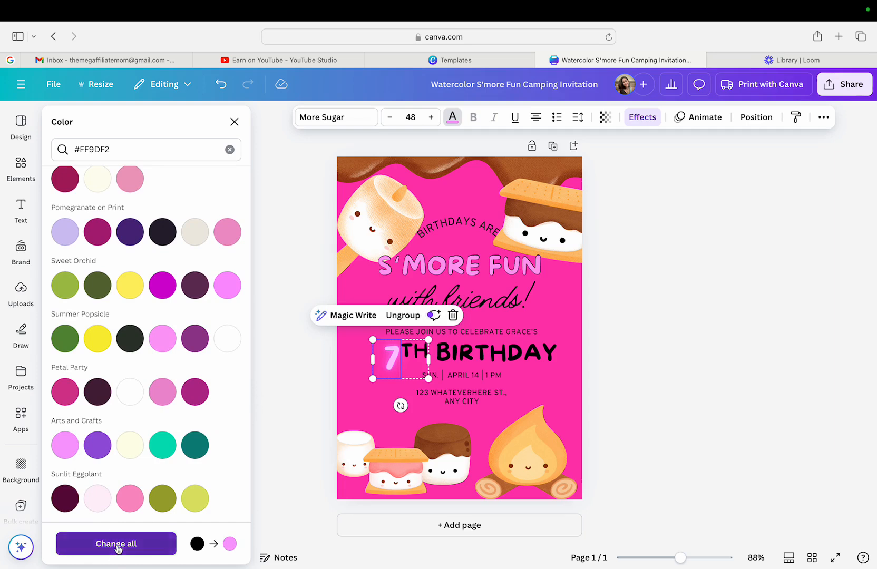
click(652, 317)
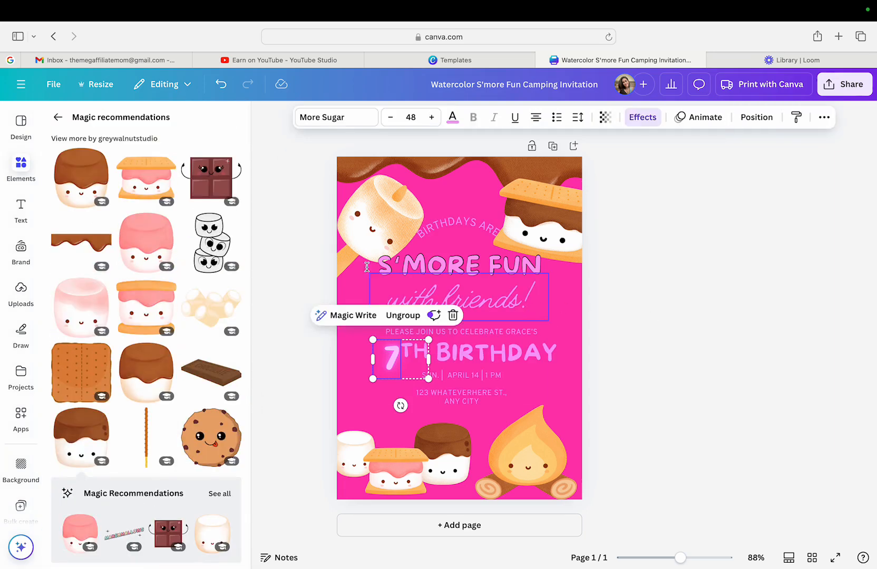
click(644, 329)
click(59, 117)
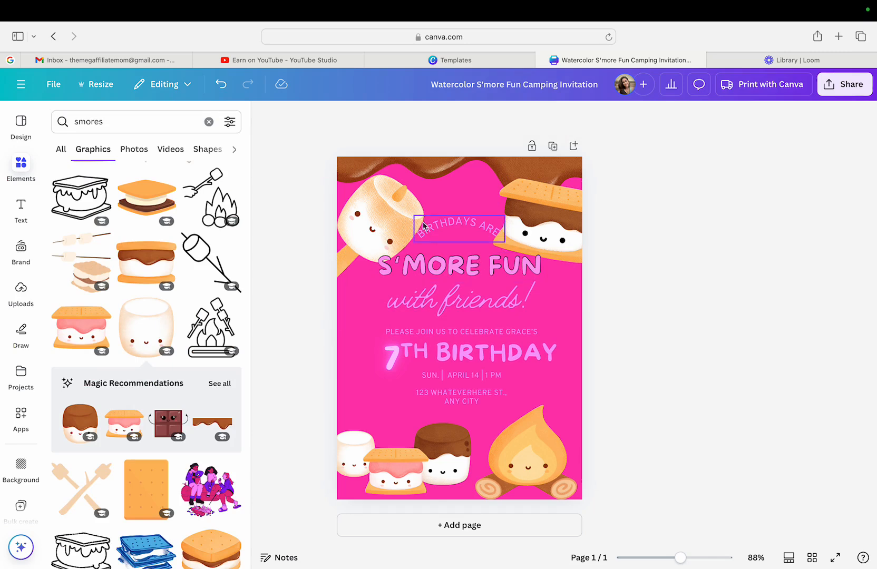
Try brown on the small event-details text around "7TH BIRTHDAY" and settle on black from the s'more photo colours
click(451, 374)
double_click(451, 374)
drag(505, 401, 391, 330)
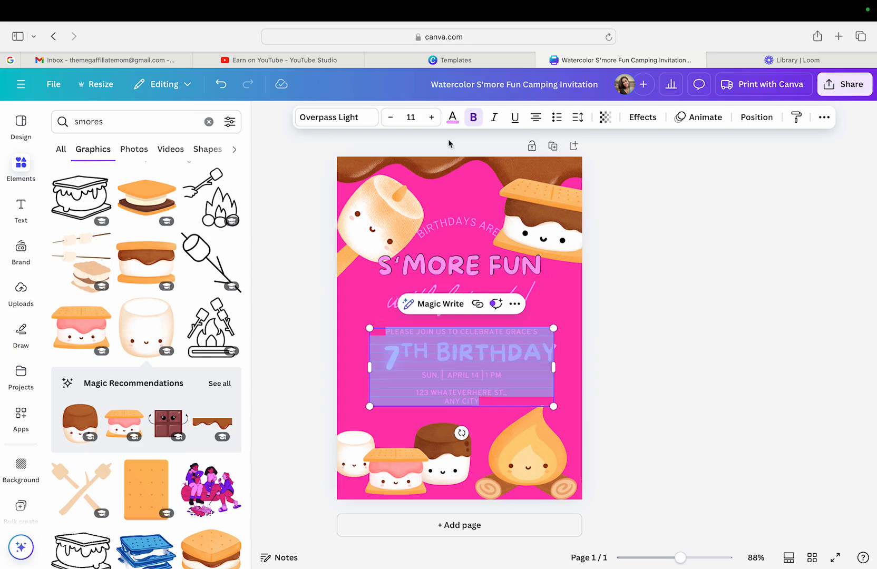
click(453, 117)
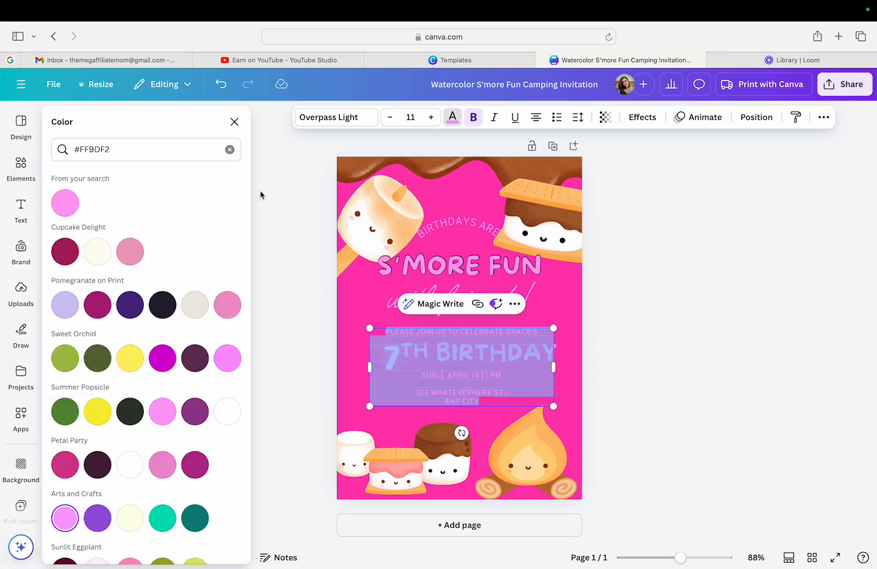
scroll(132, 335, down, 2)
scroll(129, 329, up, 2)
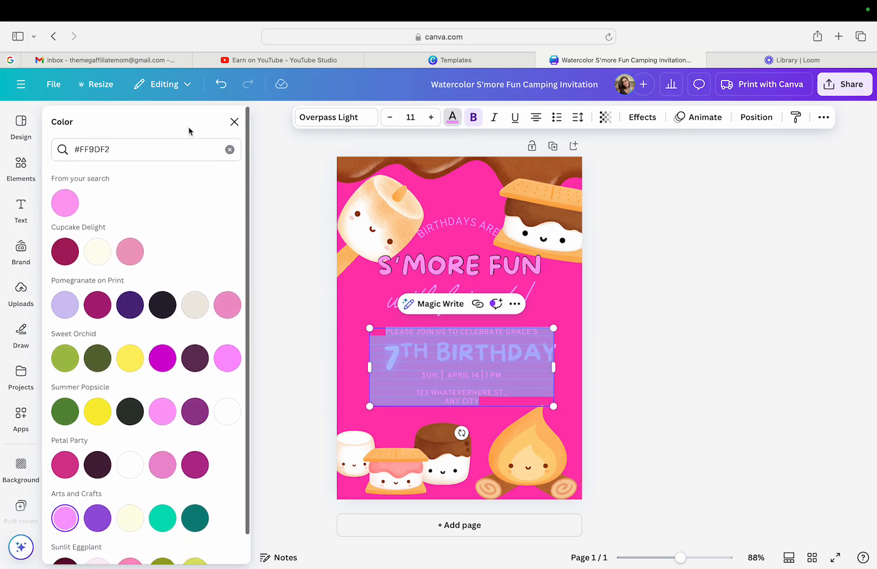
click(230, 149)
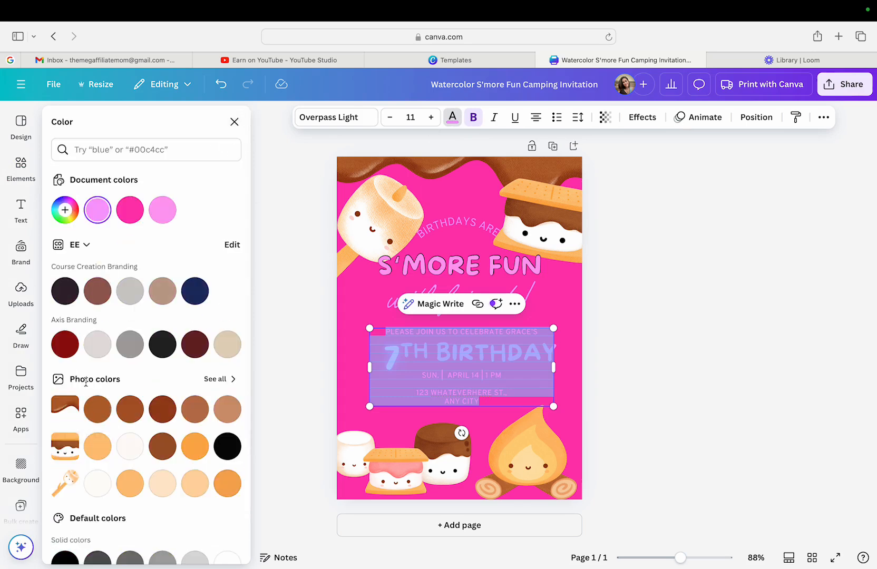
click(170, 448)
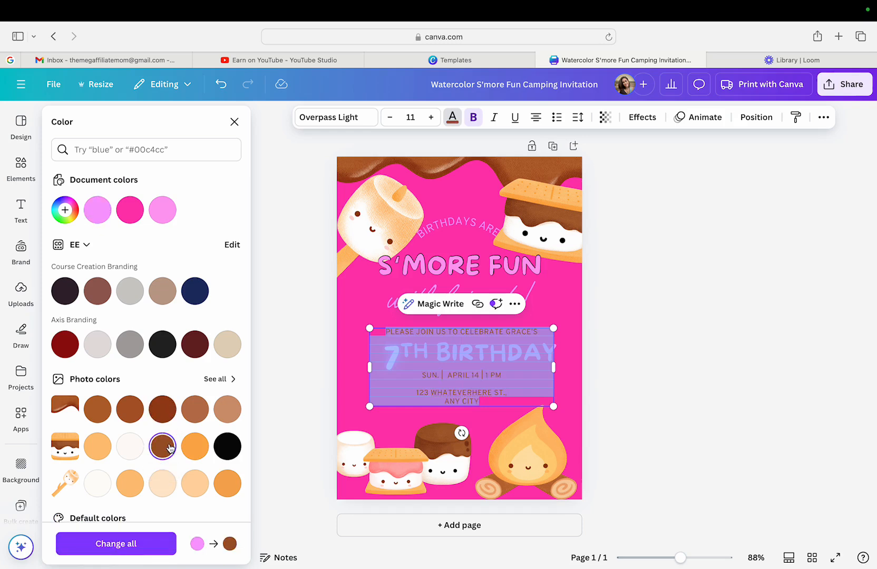
click(228, 454)
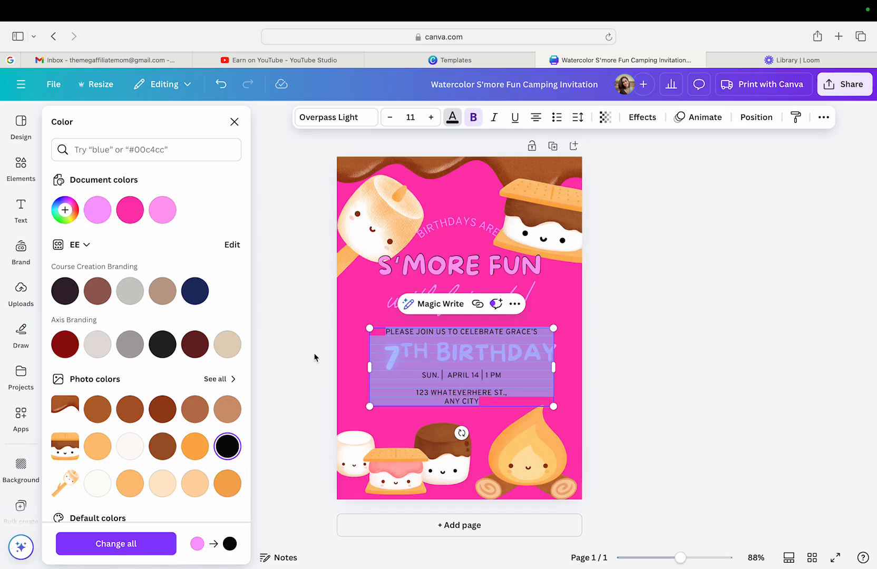
Try purple shades on the "with friends!" text and settle on the dark blue of the default solid colours
click(391, 303)
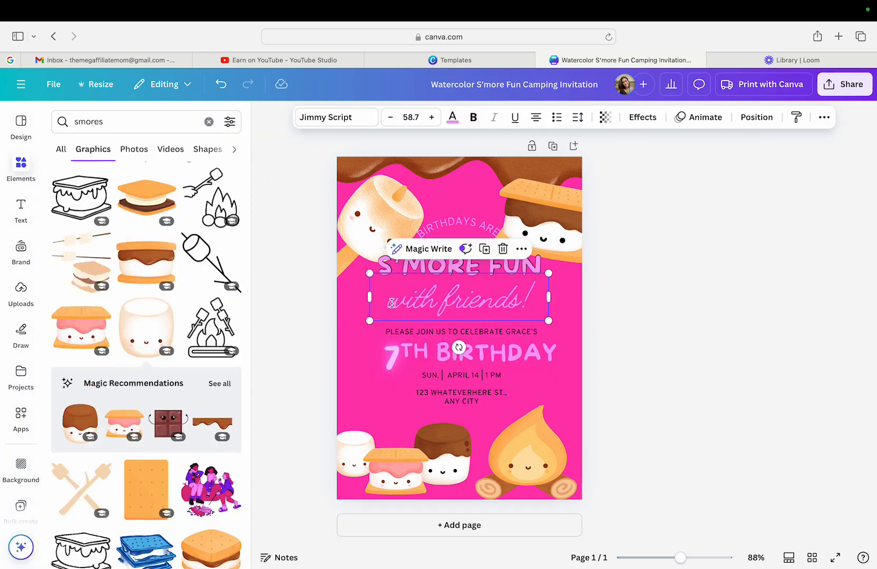
click(458, 121)
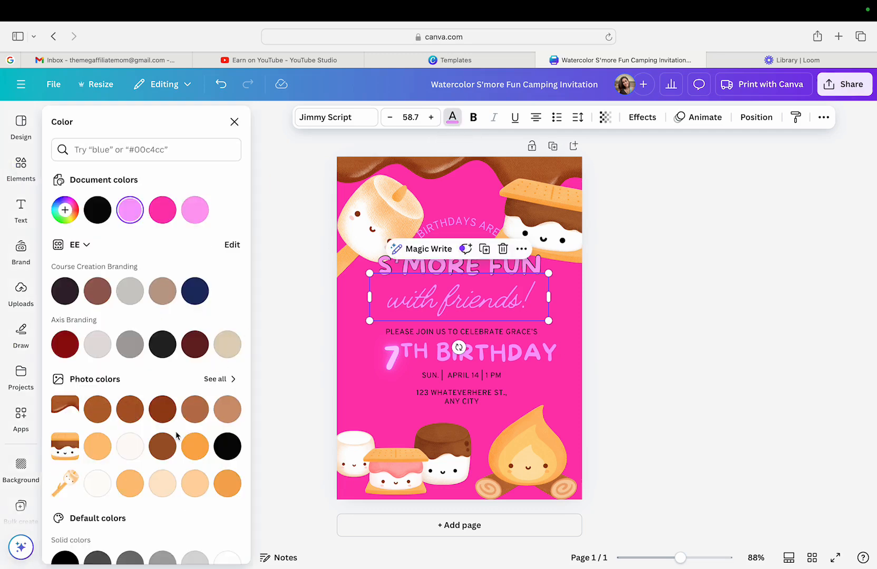
scroll(177, 435, down, 1)
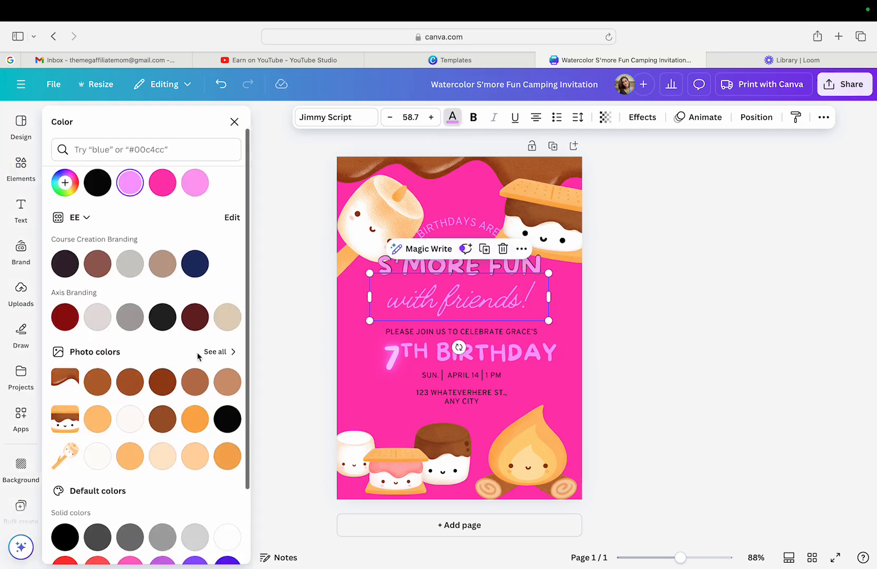
scroll(176, 362, down, 3)
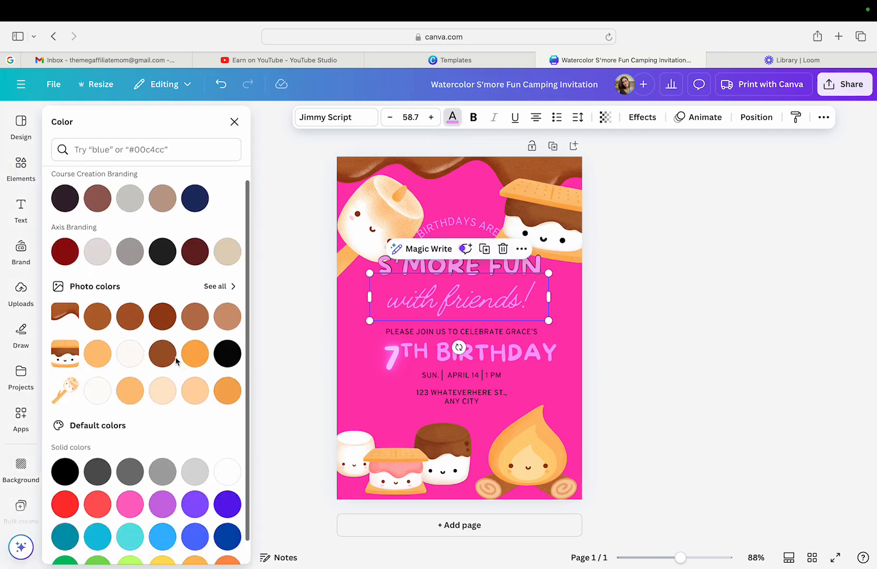
click(199, 504)
click(228, 498)
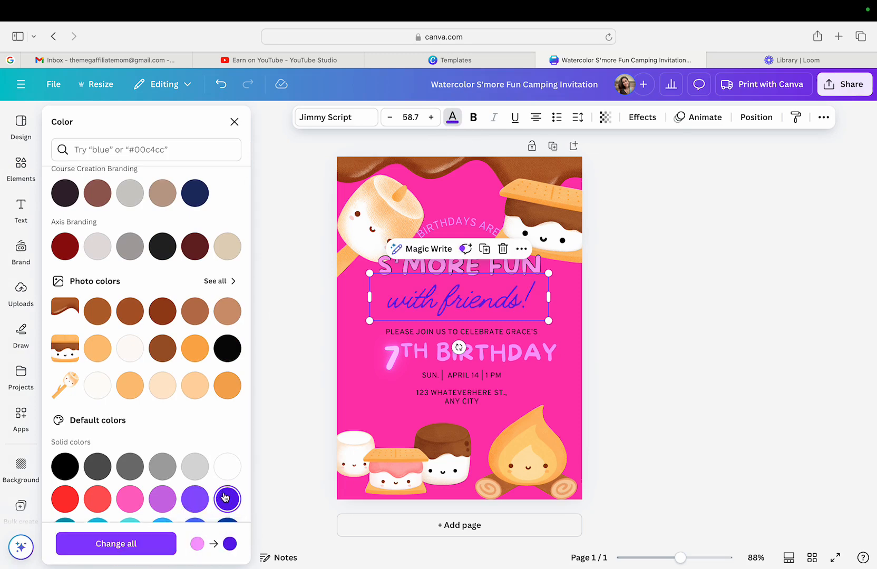
scroll(166, 425, down, 1)
scroll(166, 424, down, 2)
click(225, 485)
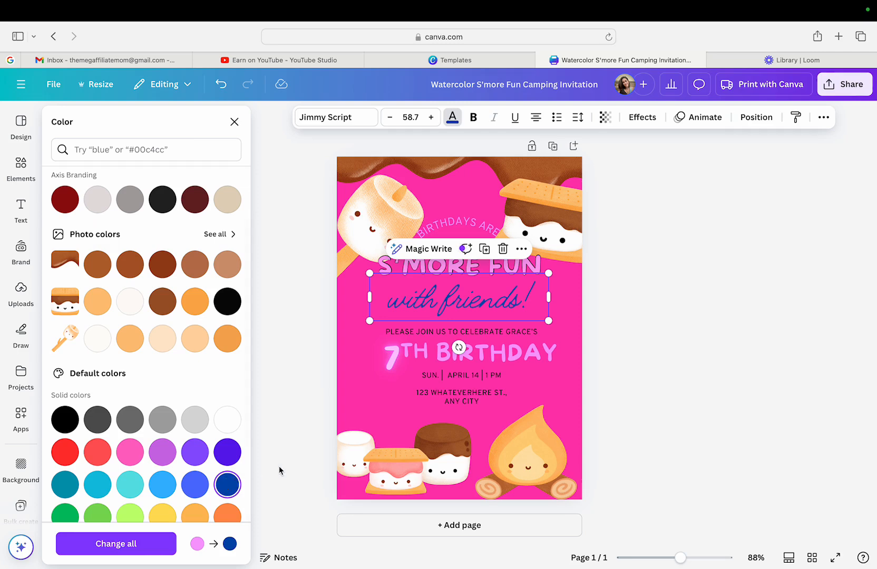
key(Escape)
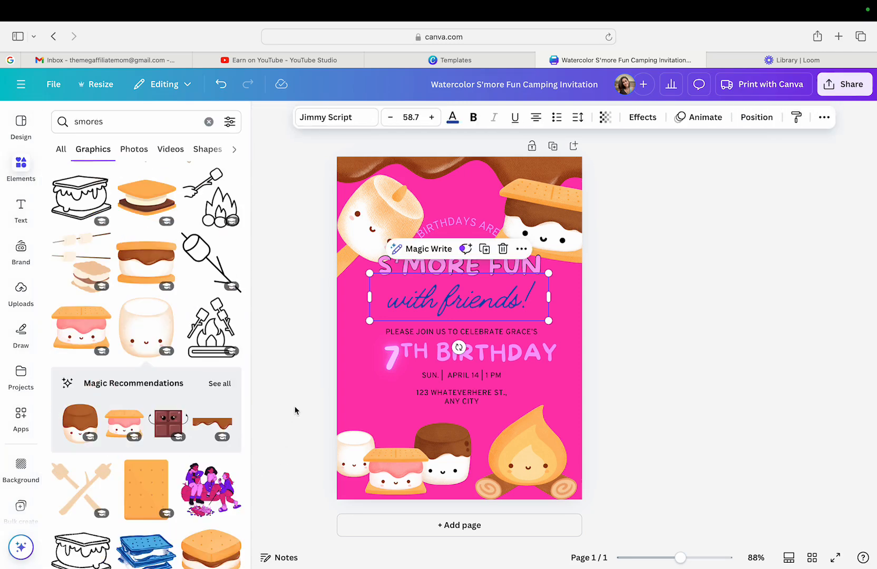
Recolour the curved "BIRTHDAYS ARE" text with the same dark blue as "with friends!"
click(295, 411)
click(461, 223)
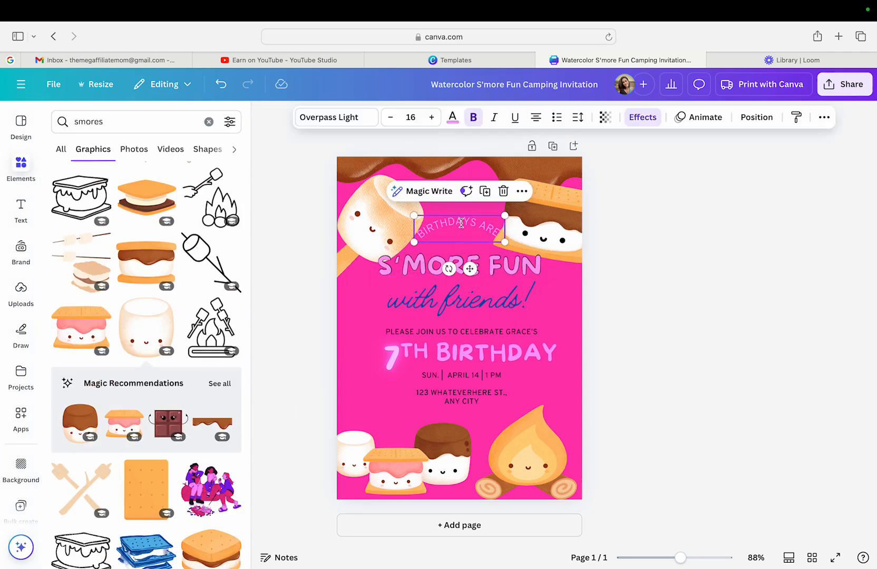
click(459, 120)
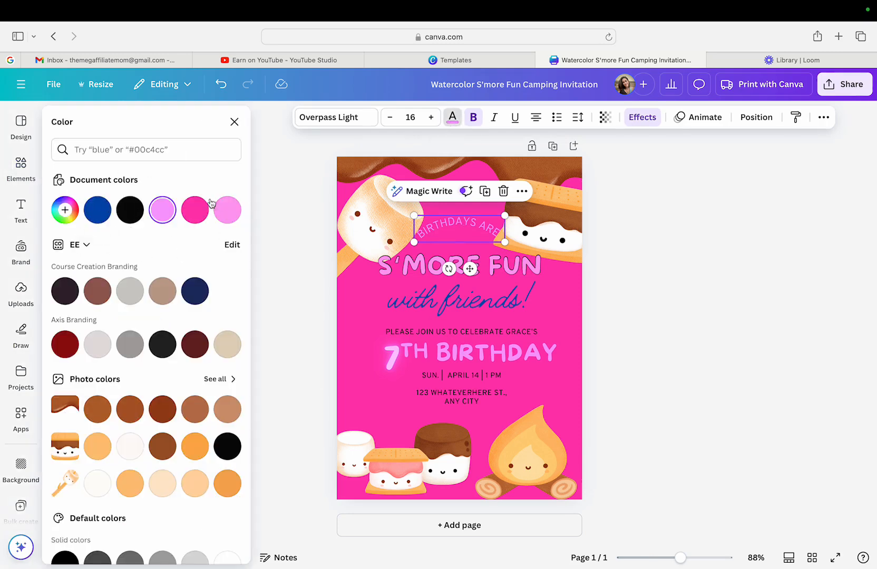
click(98, 211)
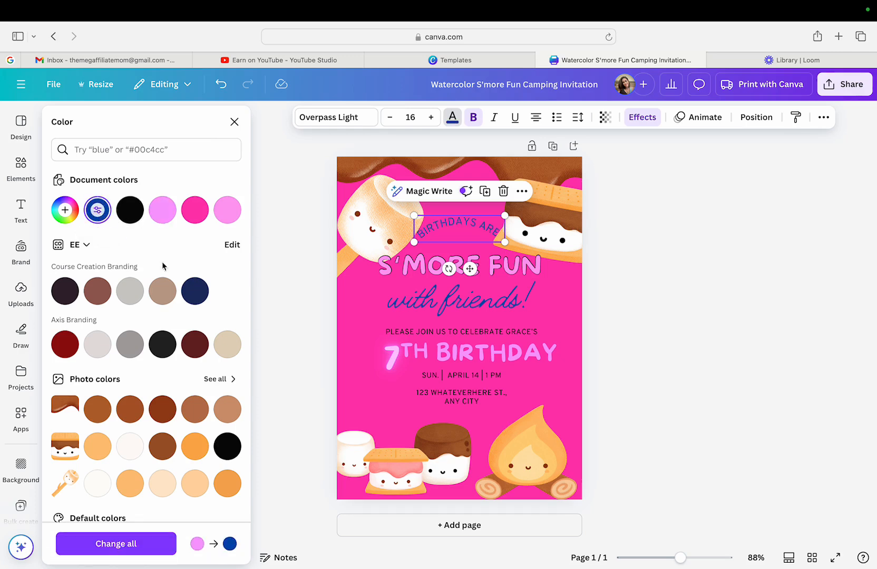
click(292, 373)
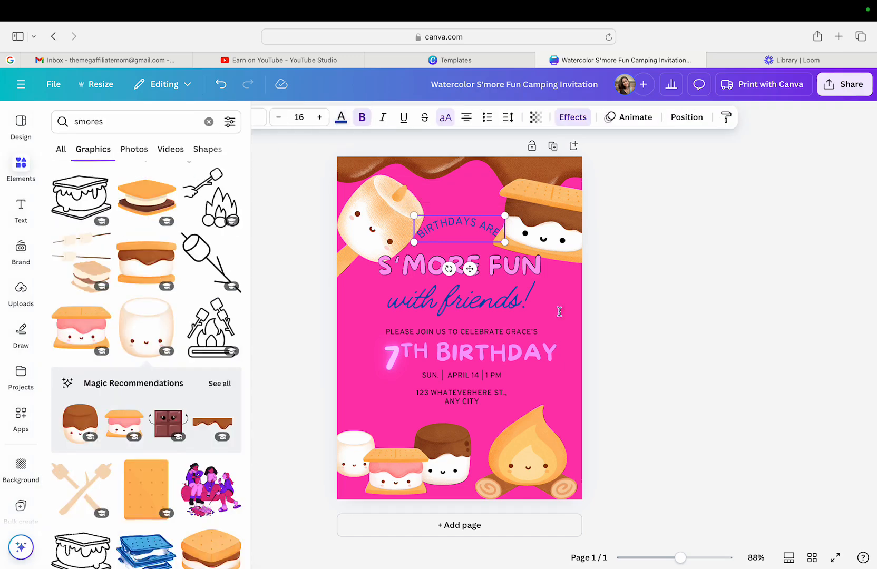
click(652, 332)
Shift the upper s'more and the toasted marshmallow slightly outward, away from the curved "BIRTHDAYS ARE" text
click(578, 235)
drag(578, 235, 582, 239)
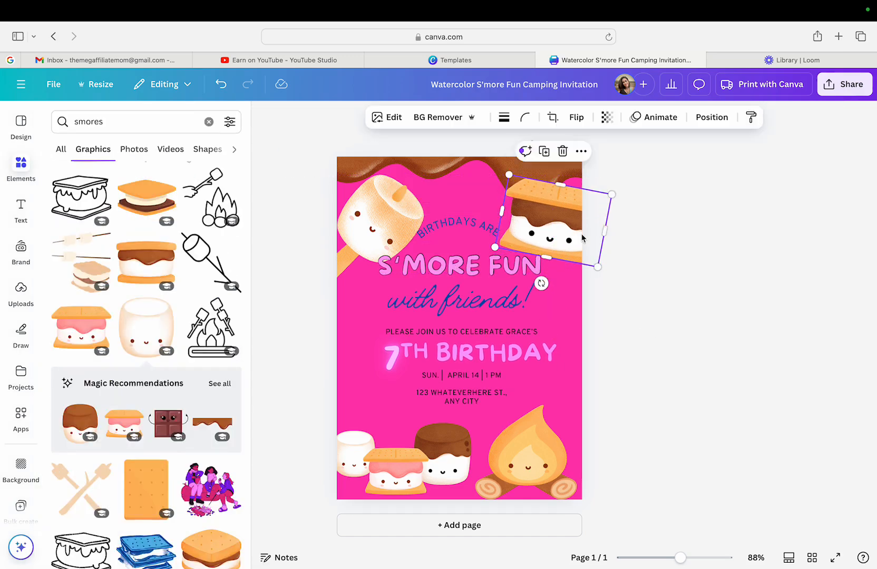
click(652, 285)
drag(383, 190, 378, 193)
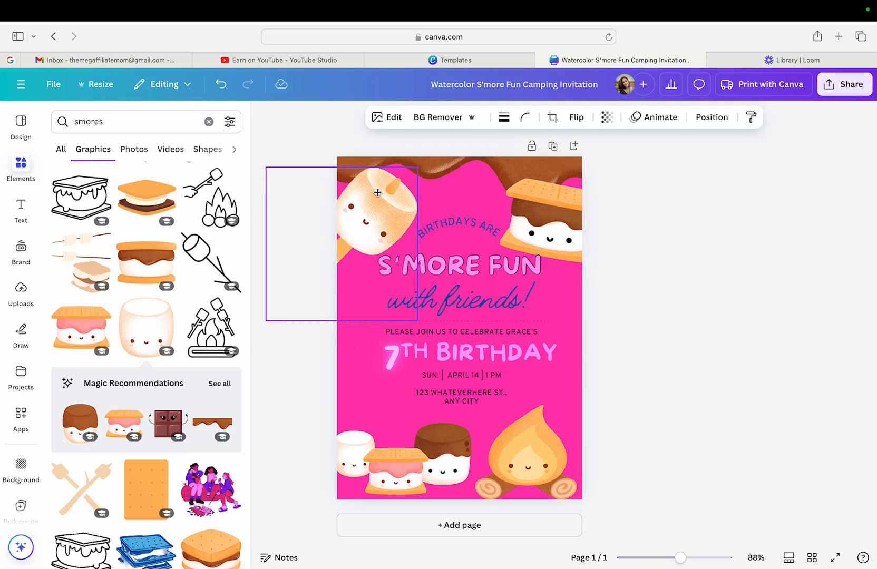
drag(546, 211, 548, 211)
Try sending the upper s'more to the back and nudging it, and undo both changes
right_click(548, 210)
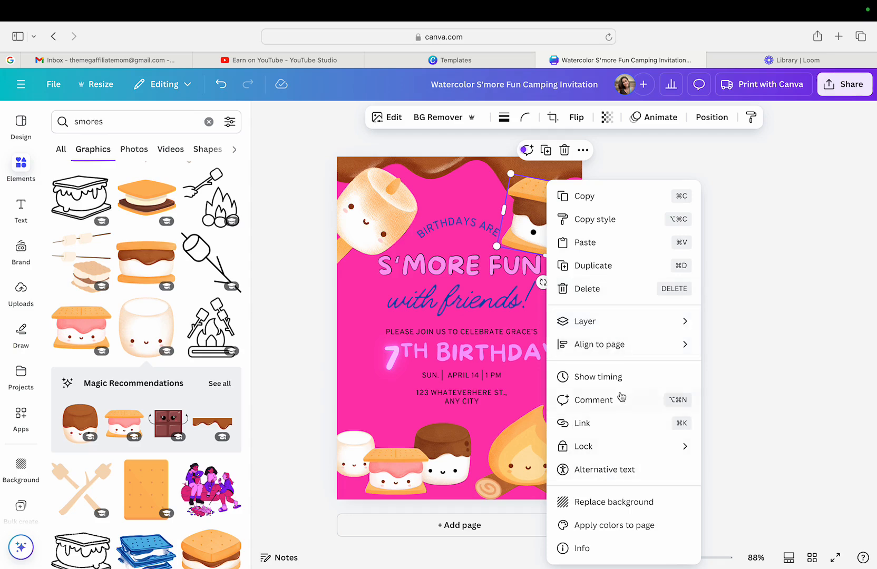
mouse_move(650, 357)
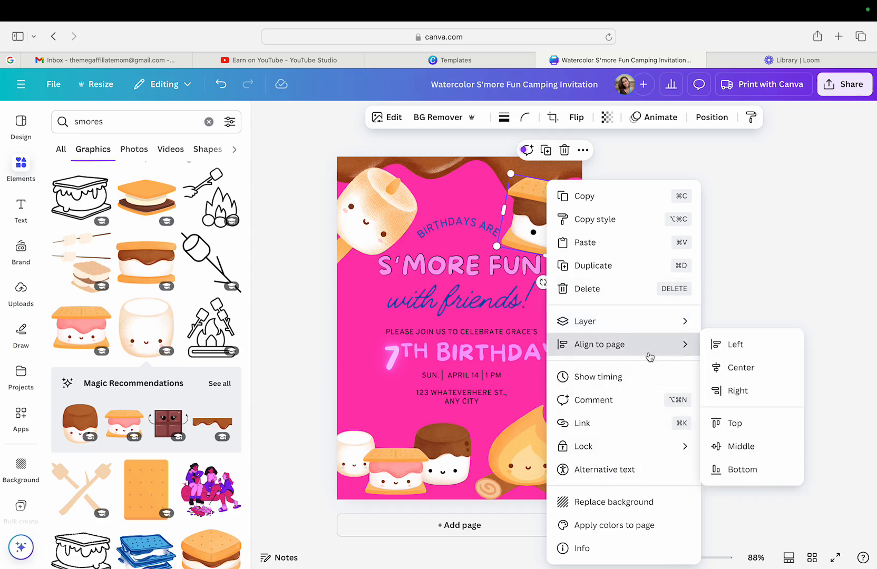
mouse_move(643, 329)
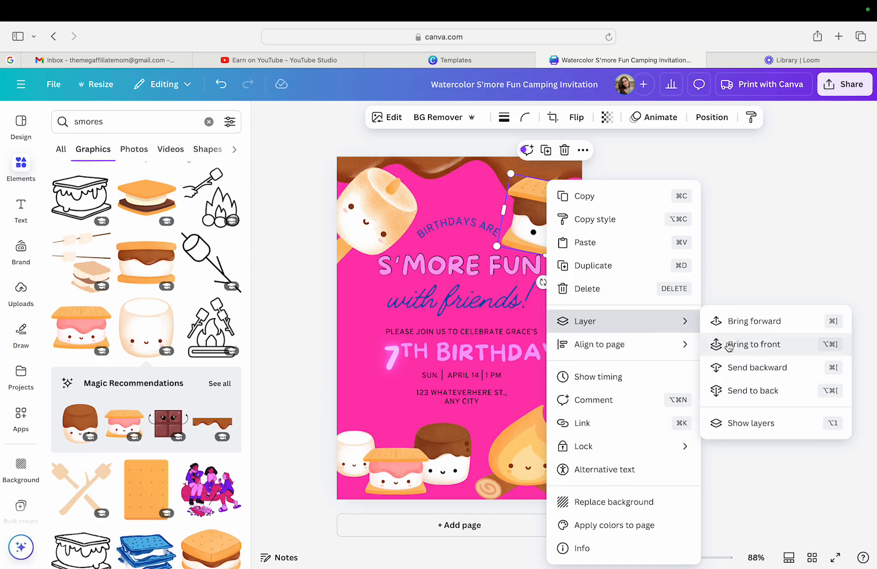
click(749, 392)
click(730, 285)
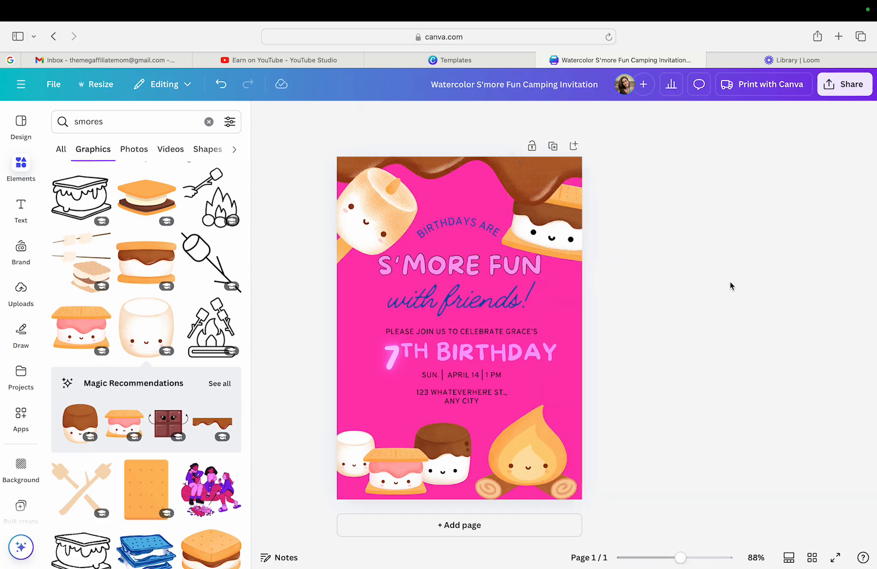
click(580, 253)
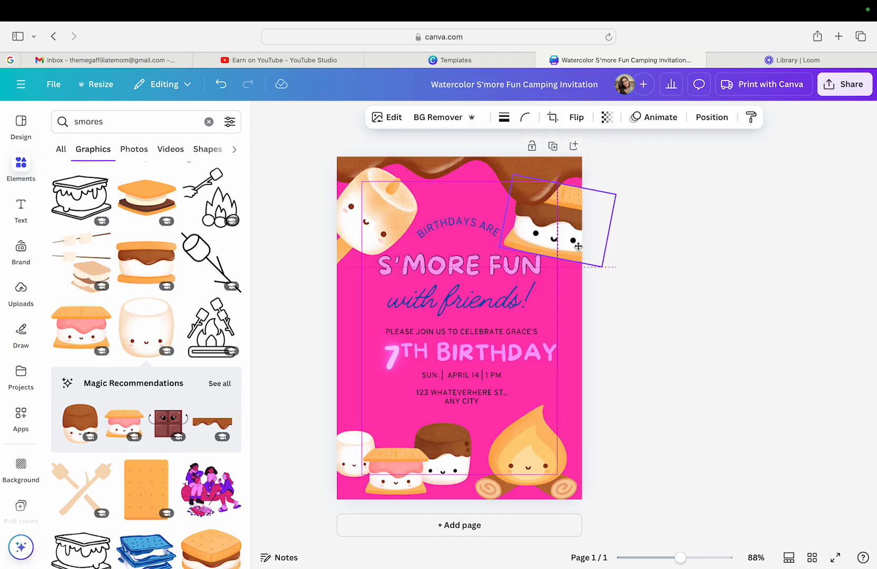
click(634, 303)
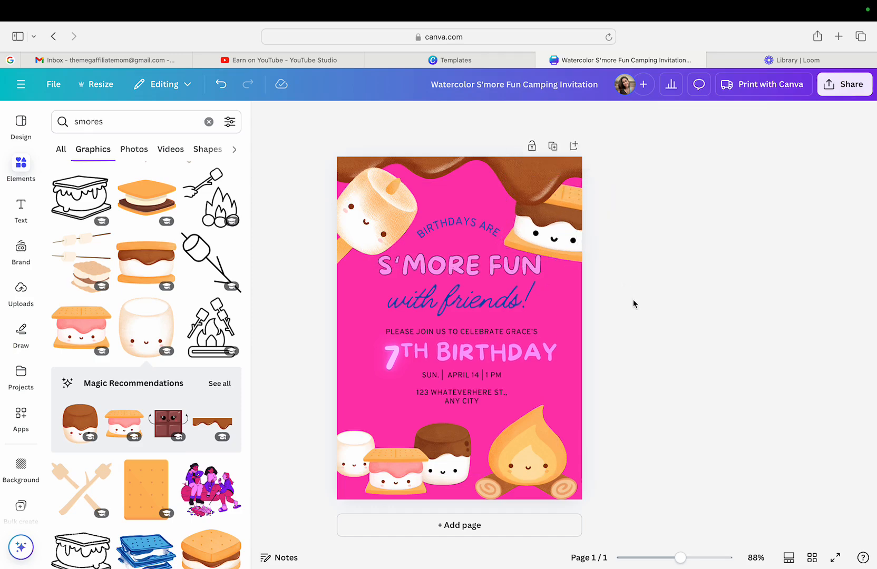
key(super+z)
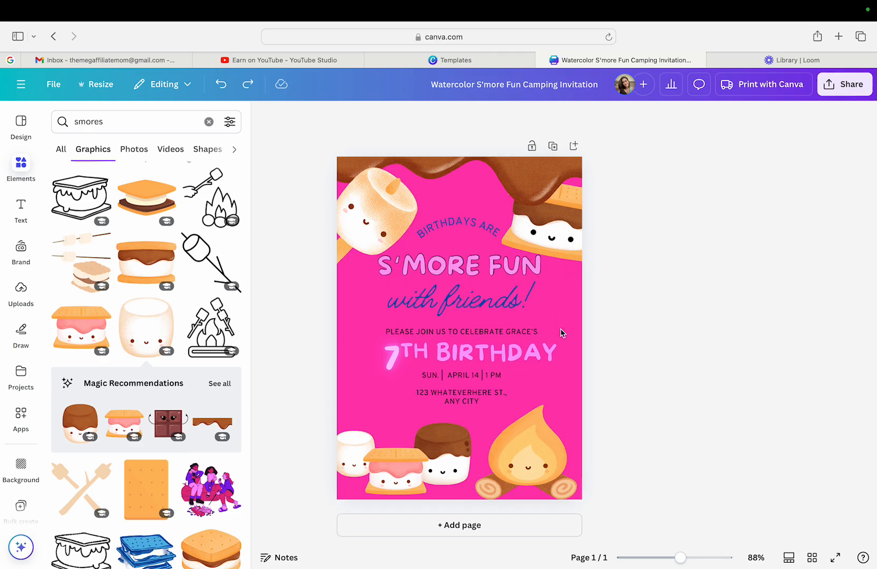
key(super+z)
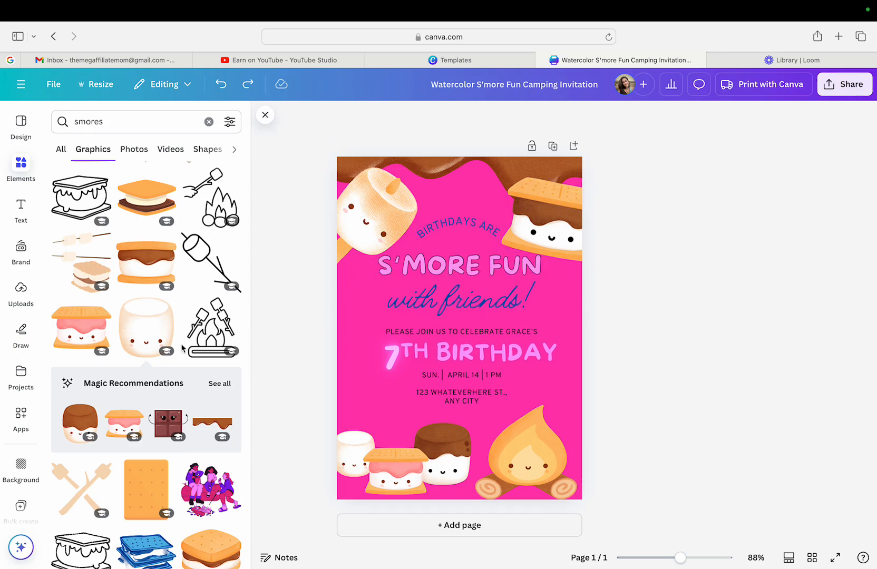
Browse the "smores" graphics results for further elements that could suit the invitation
scroll(181, 348, down, 10)
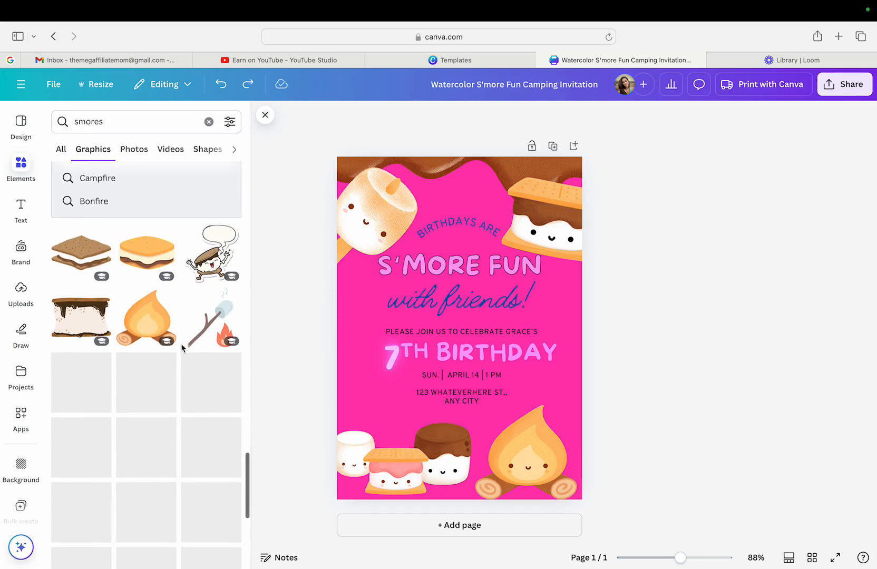
scroll(181, 348, down, 3)
scroll(182, 348, down, 4)
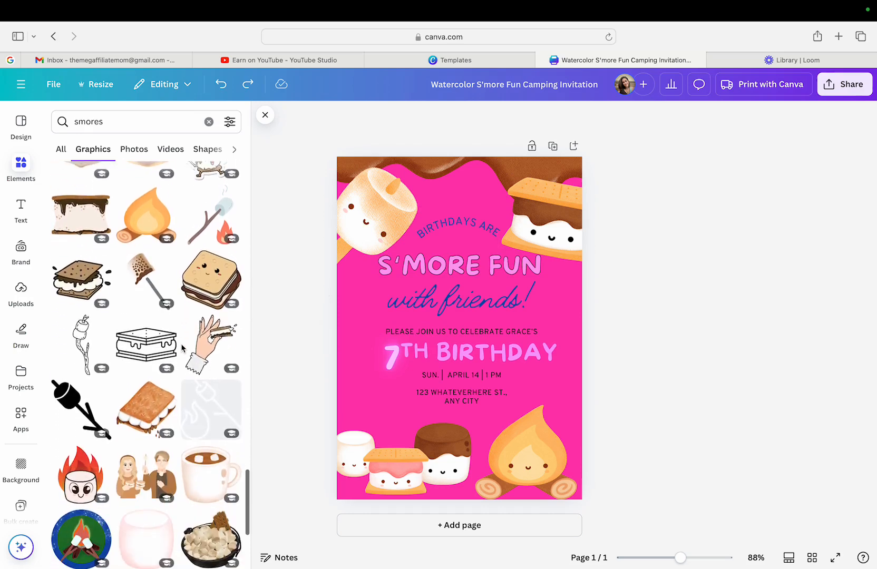
scroll(182, 348, down, 20)
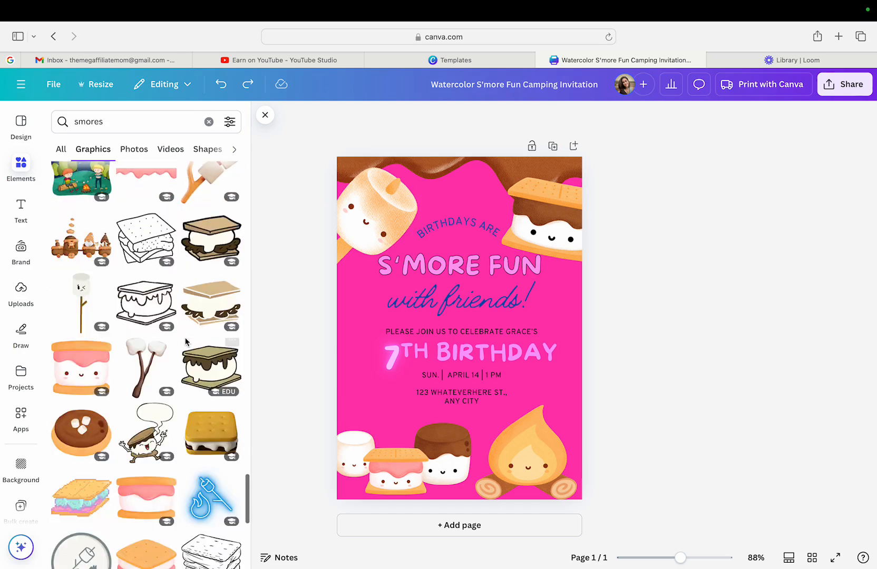
scroll(185, 341, down, 10)
scroll(186, 342, down, 12)
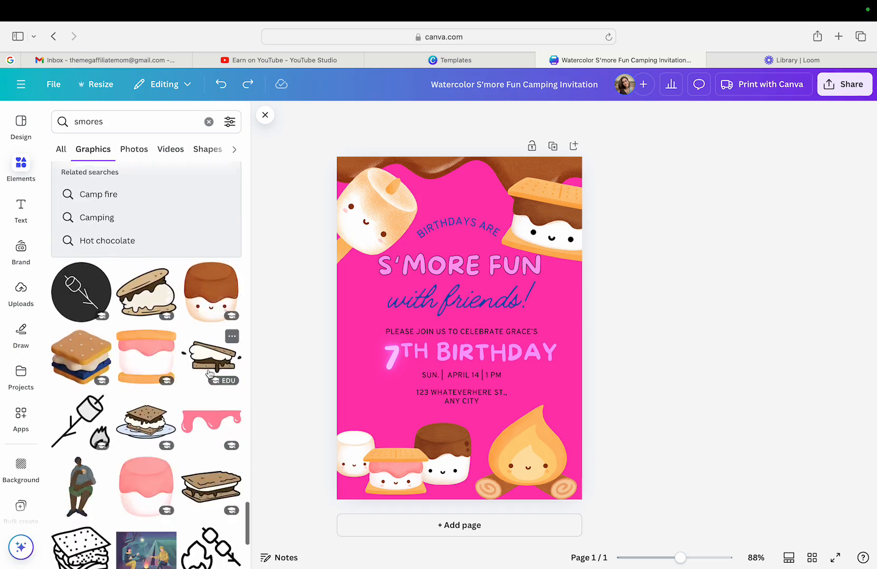
scroll(218, 401, down, 2)
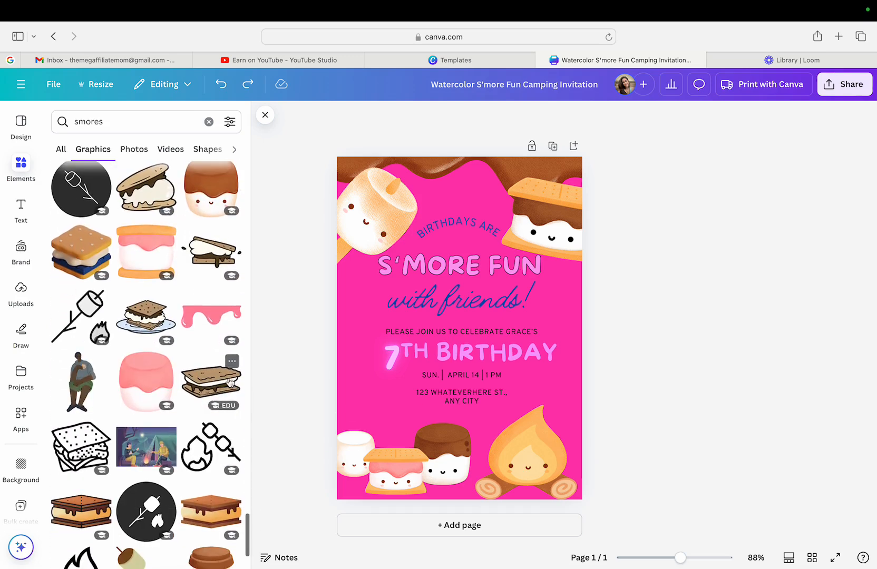
scroll(218, 332, down, 7)
scroll(217, 332, down, 3)
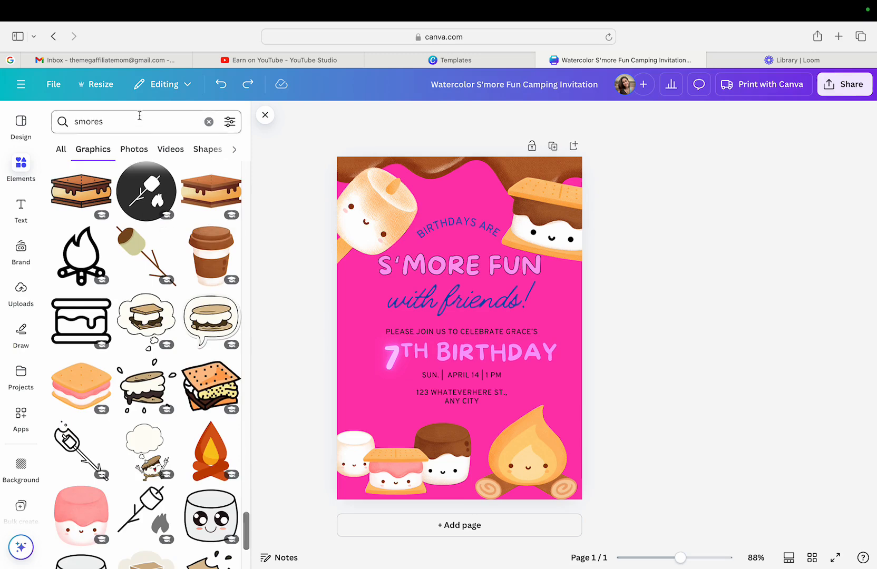
Search the graphics for "smoke" and add the pink smoke image to the invitation
drag(137, 116, 85, 119)
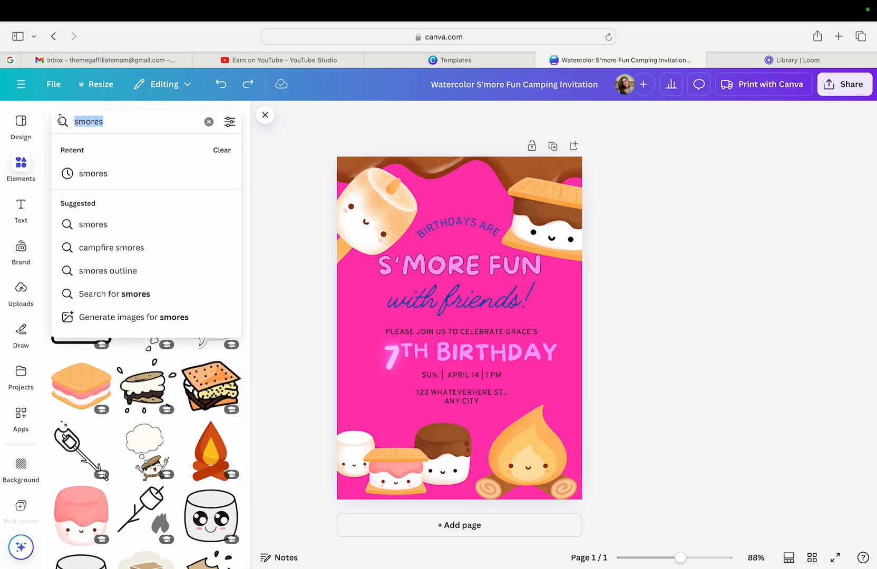
text(smoke)
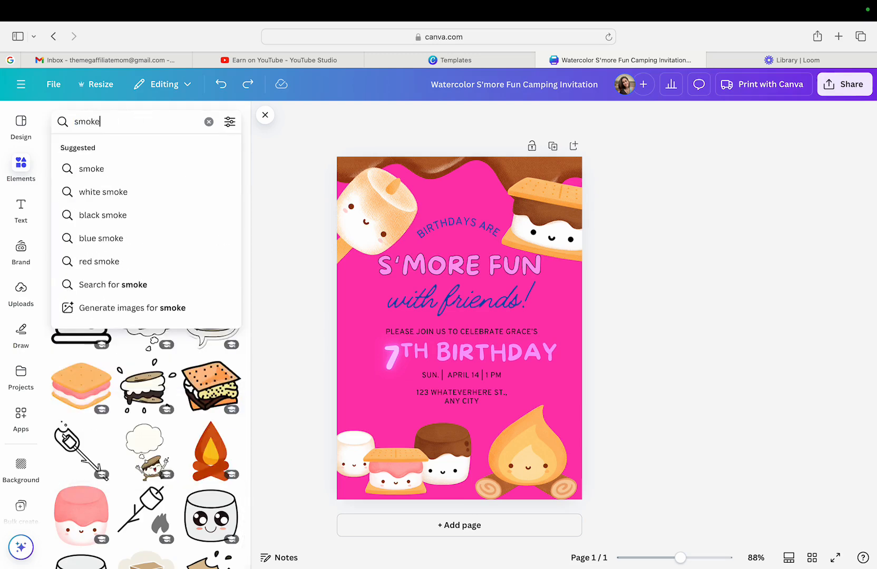
key(Return)
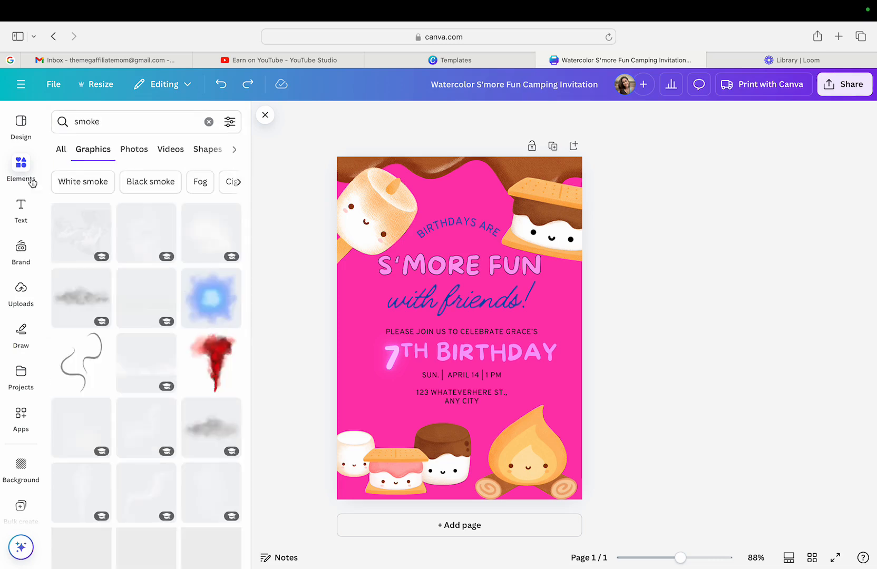
scroll(125, 311, down, 2)
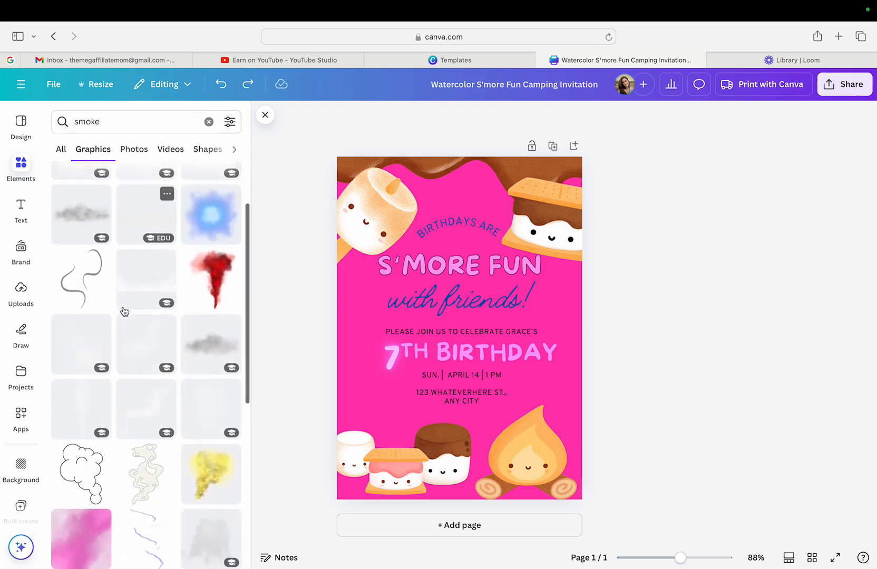
scroll(125, 312, up, 3)
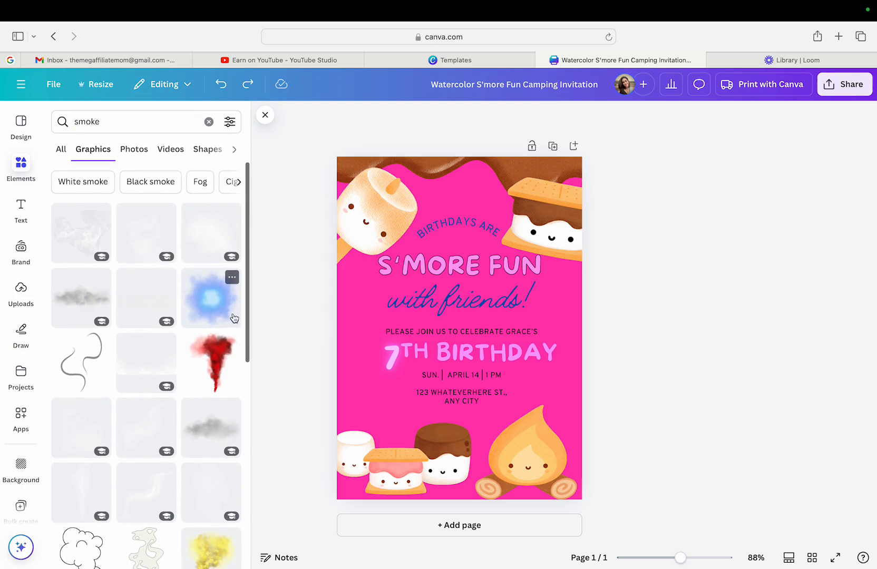
scroll(206, 306, down, 5)
click(77, 349)
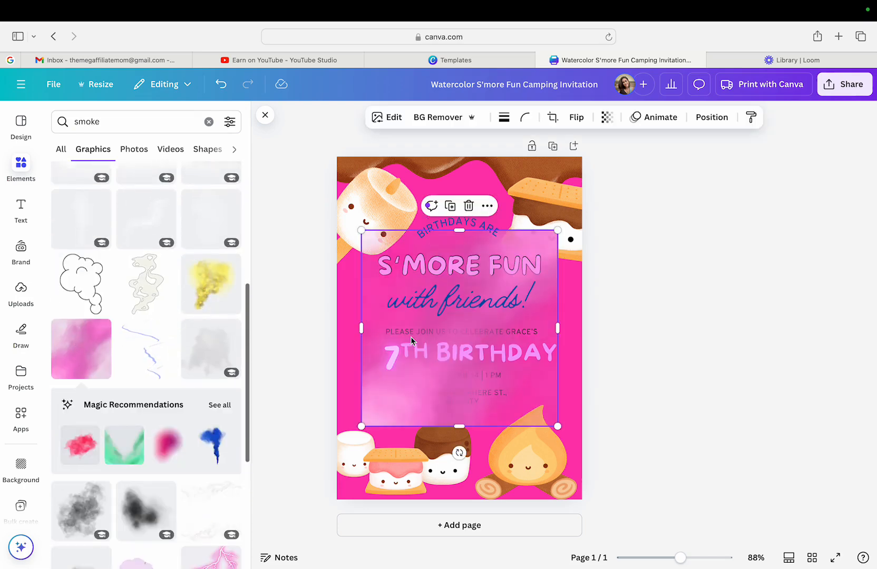
Enlarge the pink smoke image to about 6.97 in square and position it so it covers the whole page
drag(392, 389, 361, 324)
drag(517, 359, 606, 558)
drag(626, 463, 613, 466)
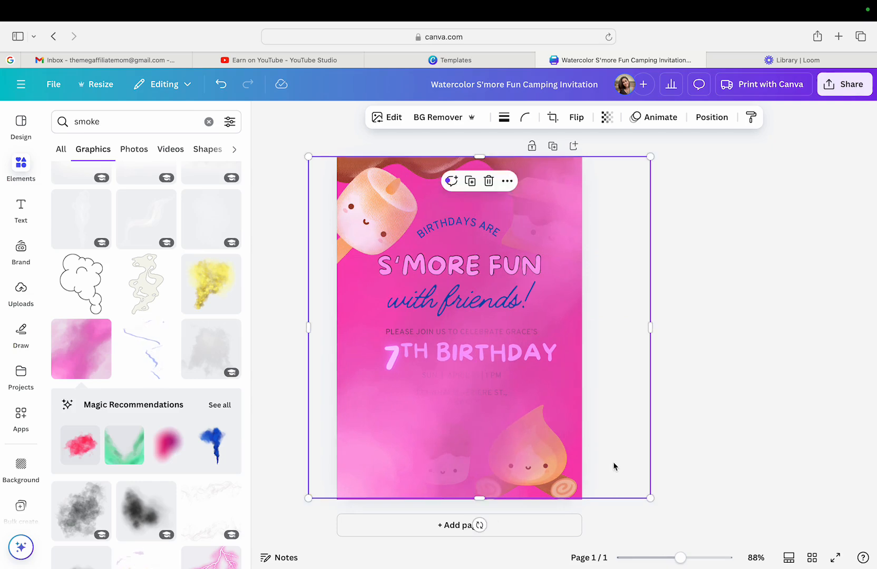
Send the pink smoke image to the back, behind the text and the s'more graphics
click(699, 118)
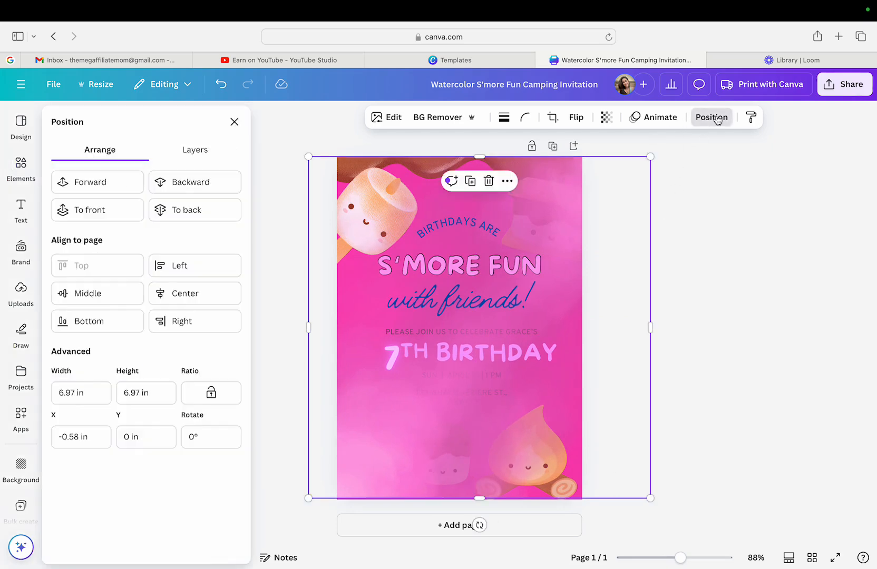
click(716, 119)
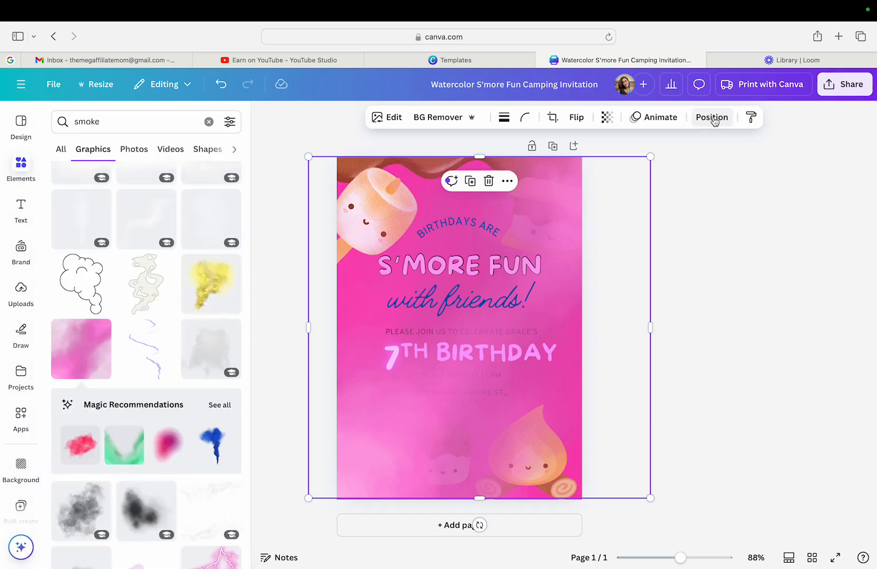
click(715, 119)
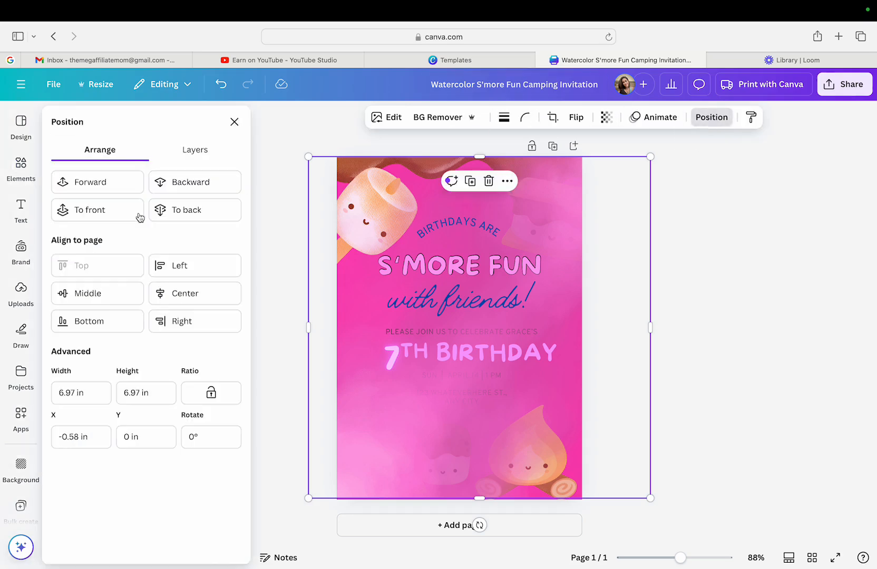
click(175, 212)
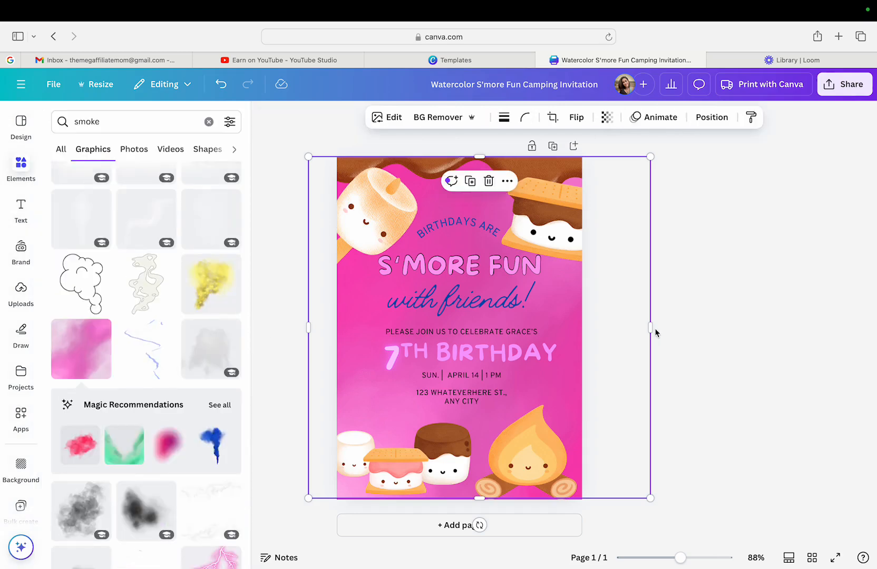
click(713, 351)
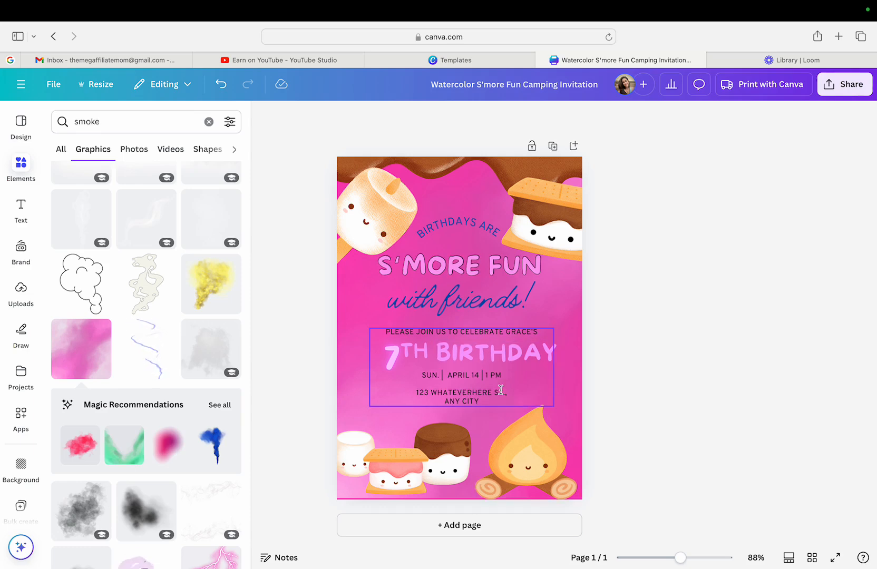
Nudge the campfire slightly outward and the curved "BIRTHDAYS ARE" text slightly down
drag(532, 462, 535, 462)
click(680, 409)
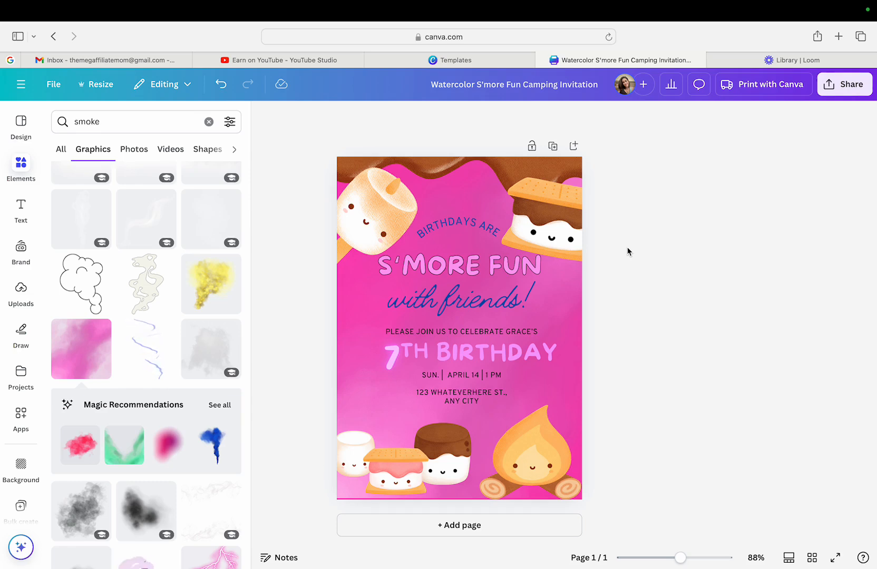
click(492, 226)
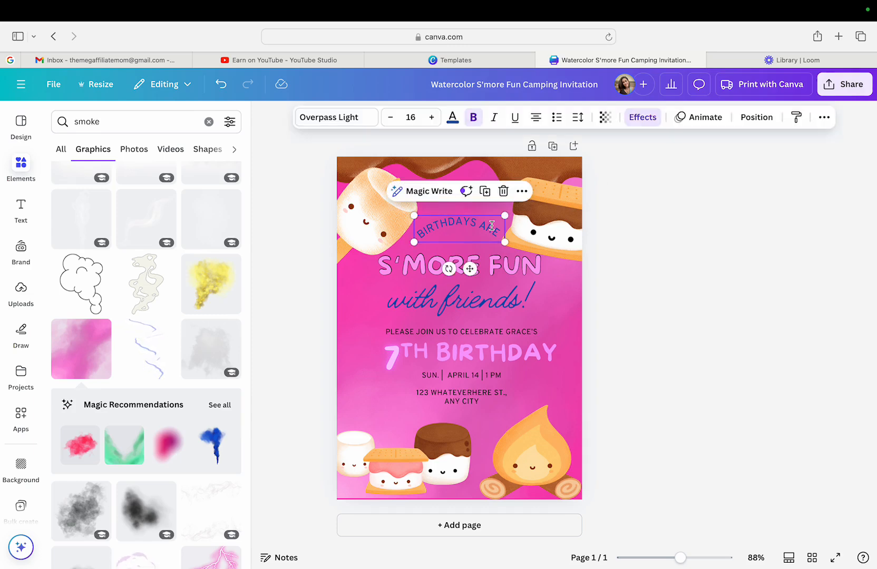
drag(493, 227, 494, 232)
click(704, 278)
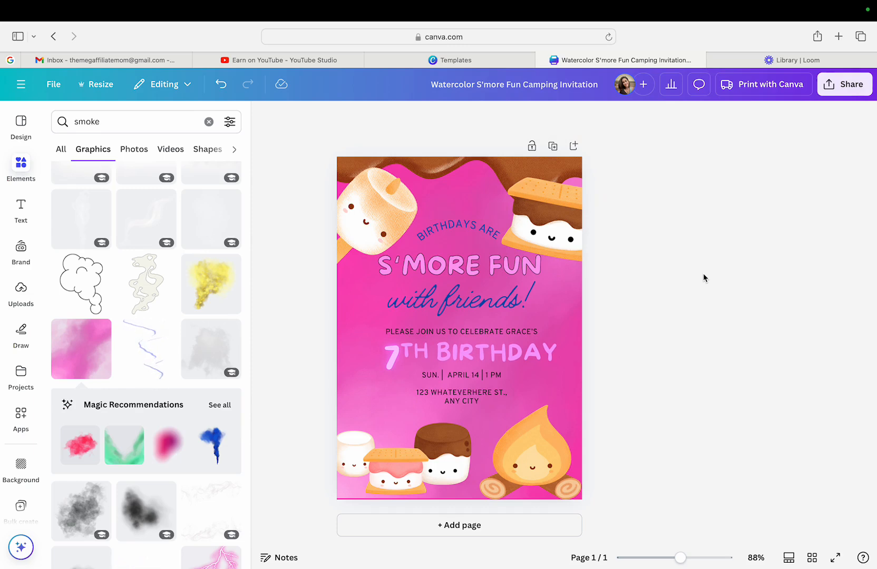
Look through more smoke graphics and nudge the small pink s'more beside the marshmallows slightly upward
scroll(243, 401, down, 3)
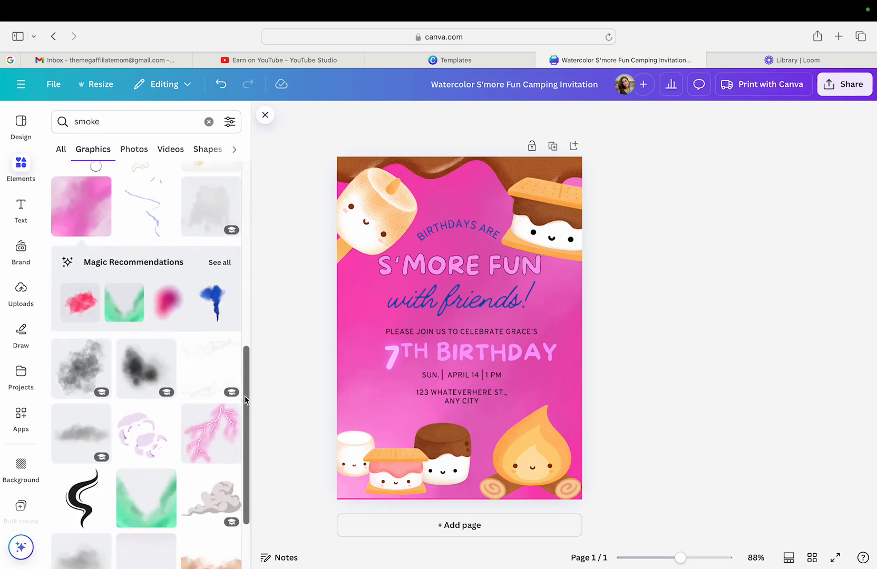
scroll(198, 388, down, 7)
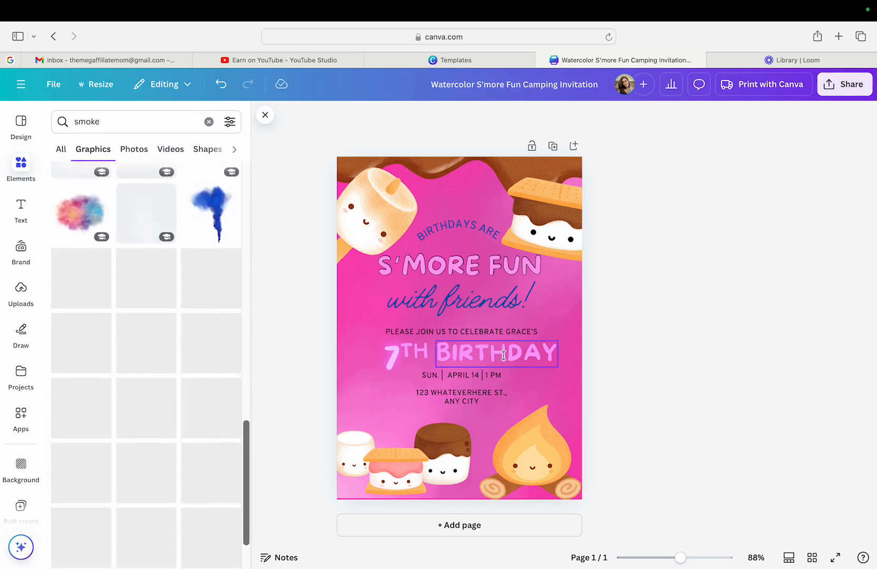
scroll(123, 411, down, 5)
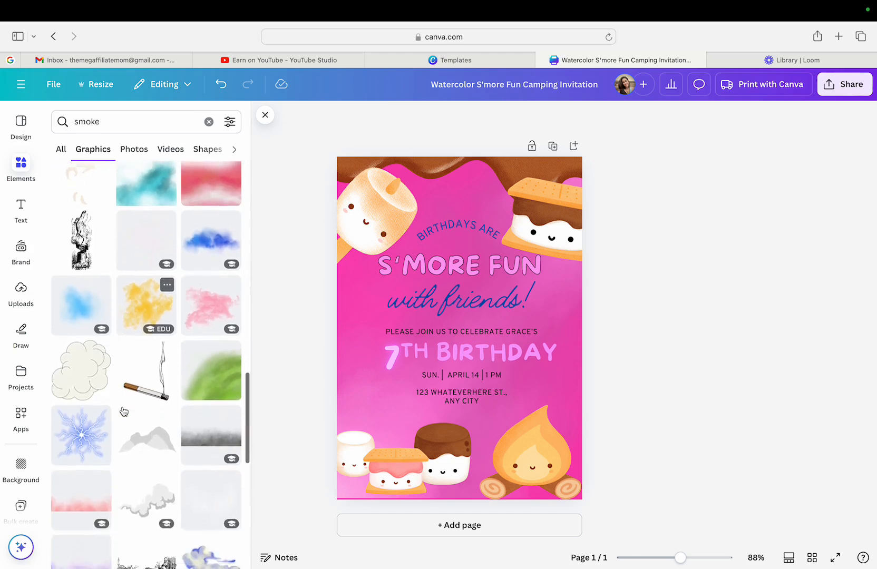
click(402, 469)
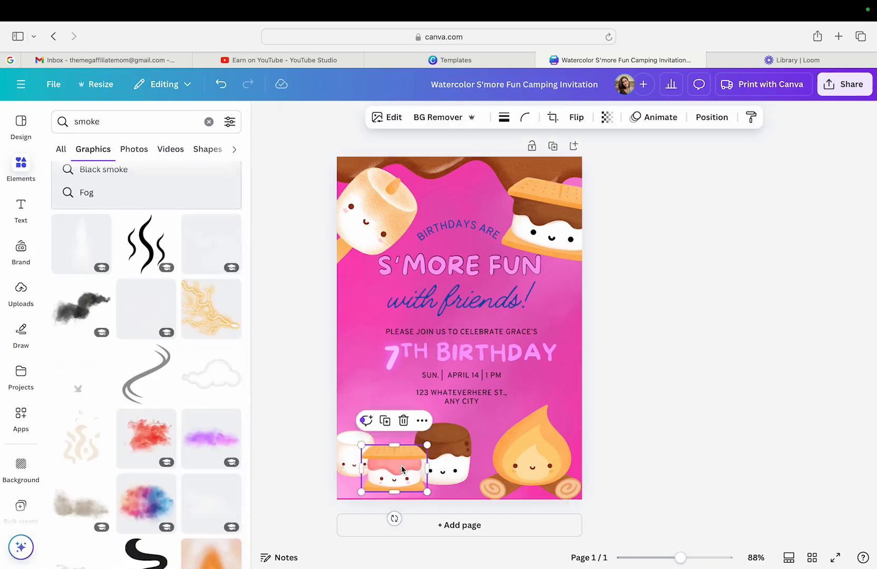
click(705, 378)
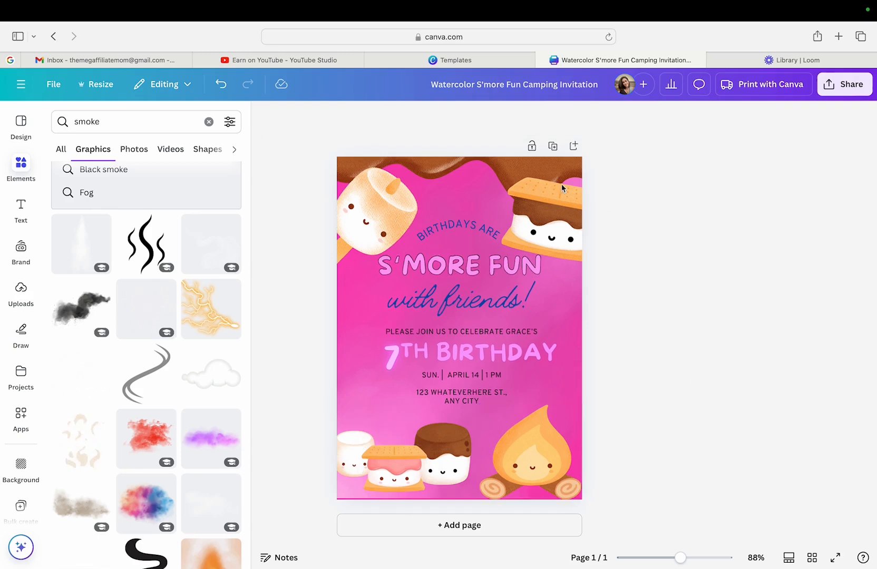
Search the graphics for "stars" and look through the results for a decoration that suits the invitation
click(154, 122)
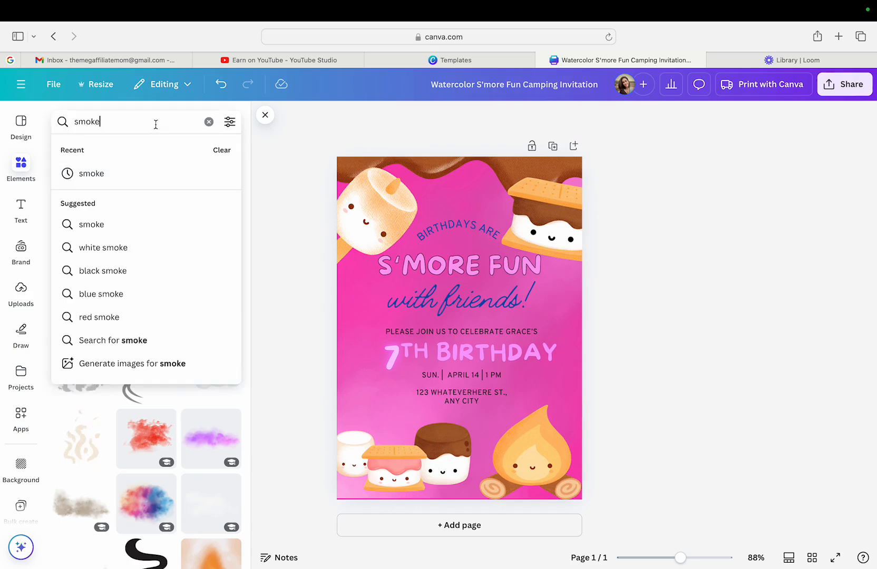
key(BackSpace)
key(BackSpace)
key(BackSpace)
key(BackSpace)
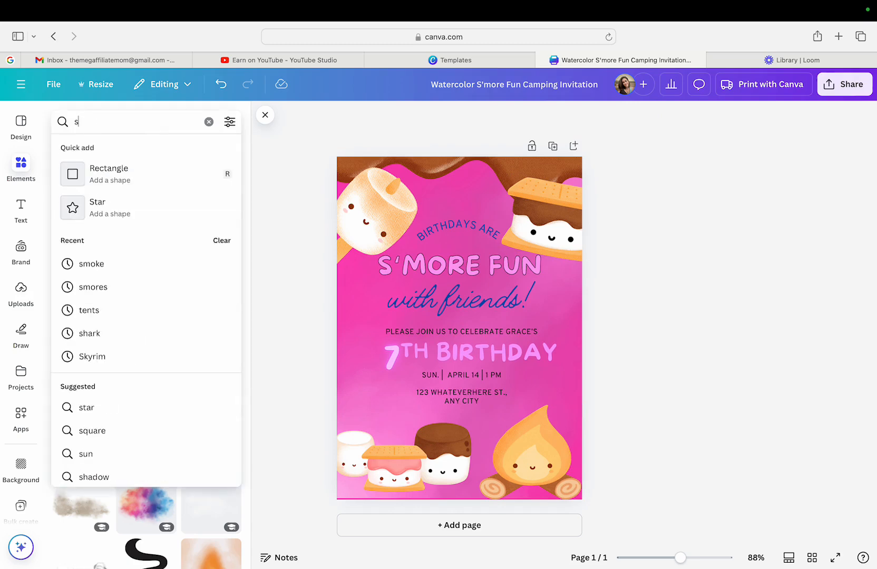
text(tars)
key(Return)
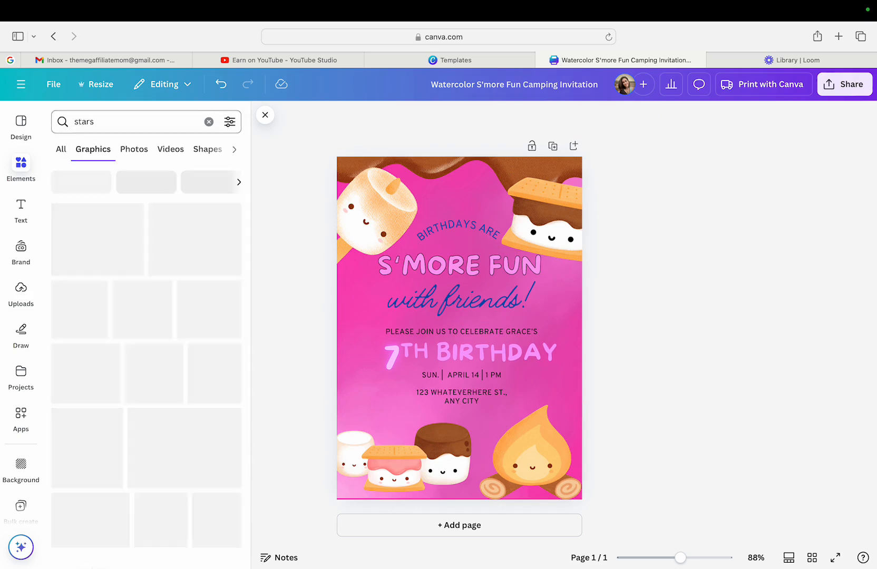
scroll(128, 386, down, 1)
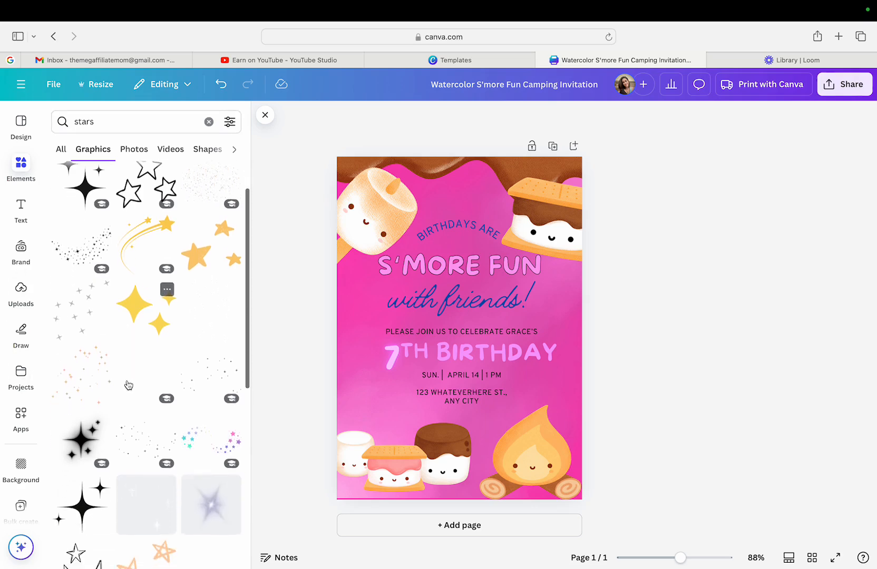
scroll(181, 361, up, 2)
scroll(182, 361, down, 1)
mouse_move(156, 285)
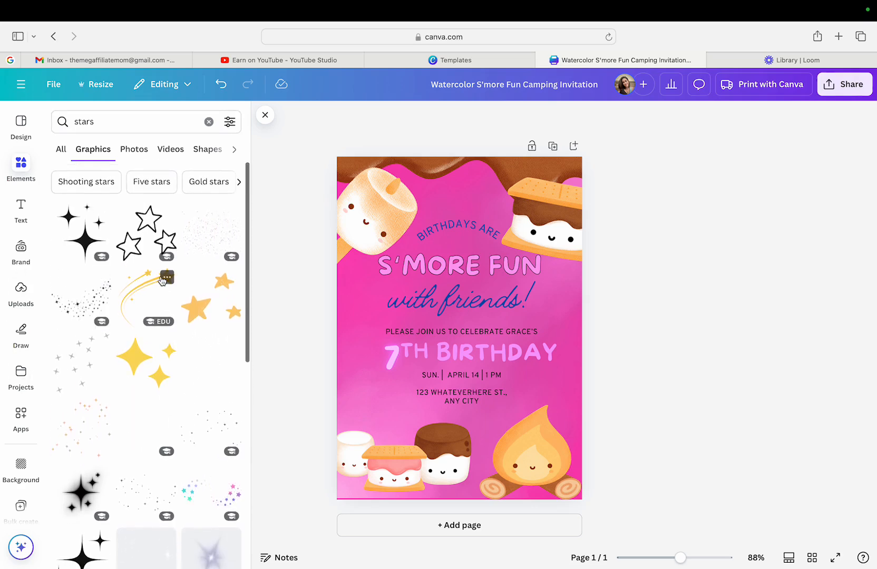
Try adding the black scattered-stars graphic around the curved "BIRTHDAYS ARE" text, and remove it again
click(81, 304)
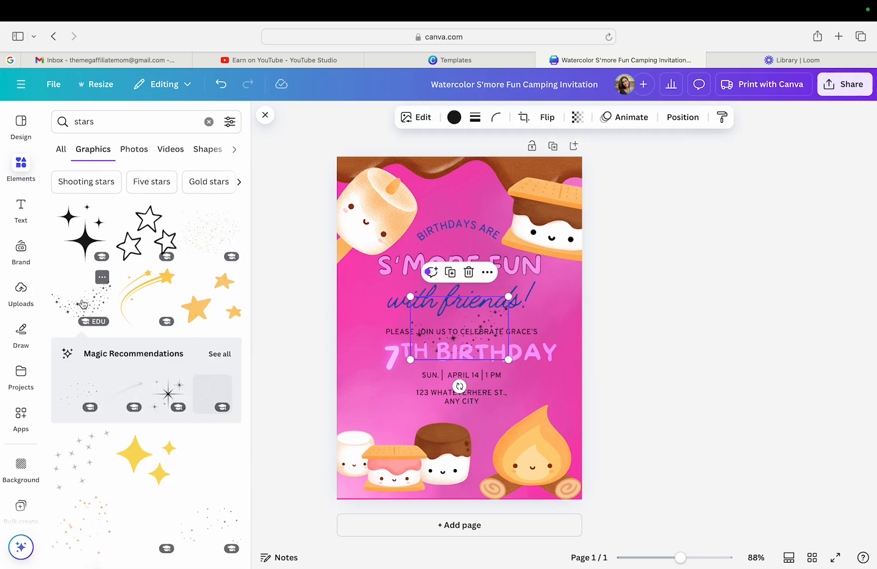
drag(473, 342, 457, 211)
key(Escape)
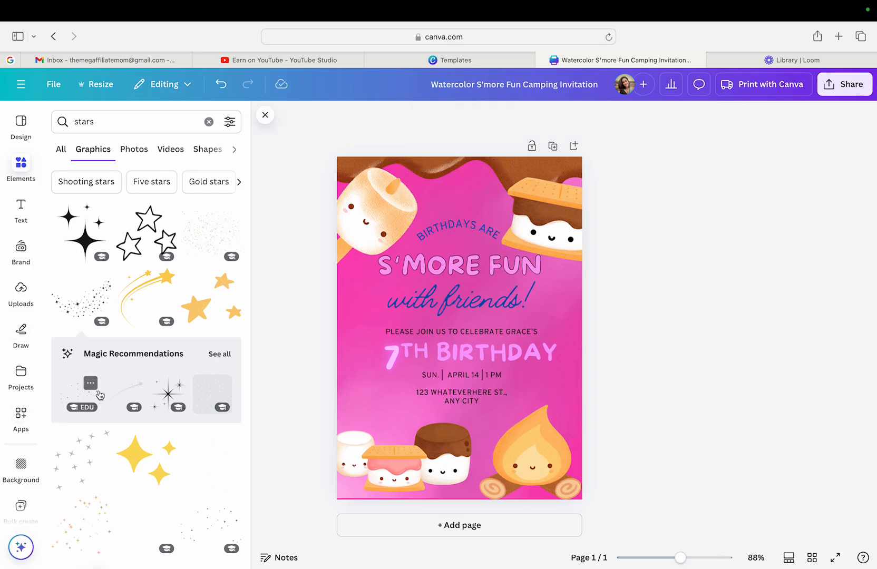
Search the graphics for "confetti background" and add the green, gold and red confetti pattern to the invitation
scroll(99, 394, down, 8)
scroll(99, 394, down, 3)
scroll(127, 202, up, 15)
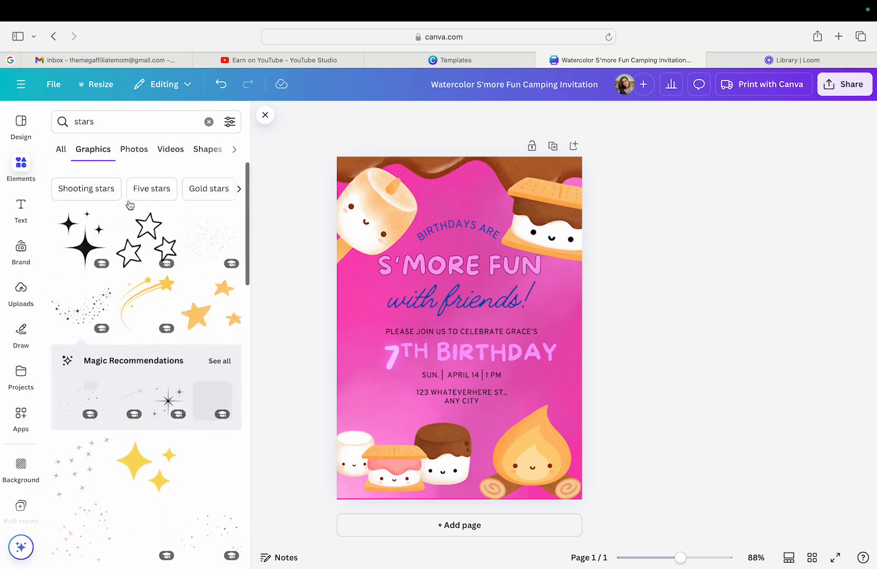
click(85, 127)
double_click(85, 126)
text(conf)
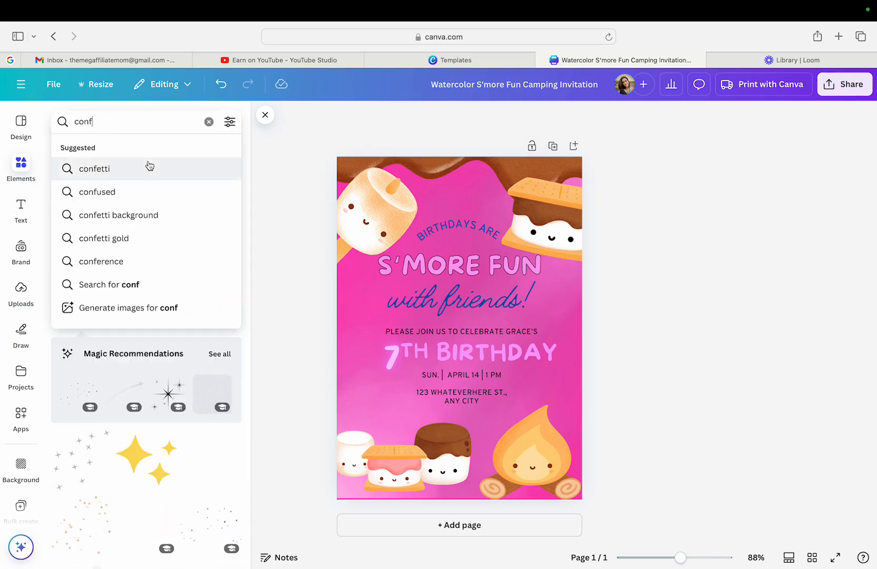
click(148, 216)
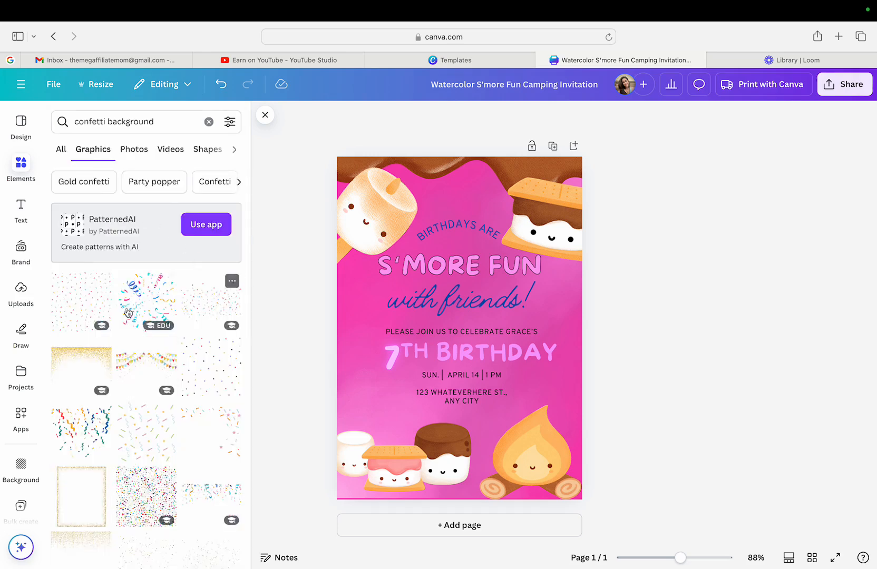
click(65, 315)
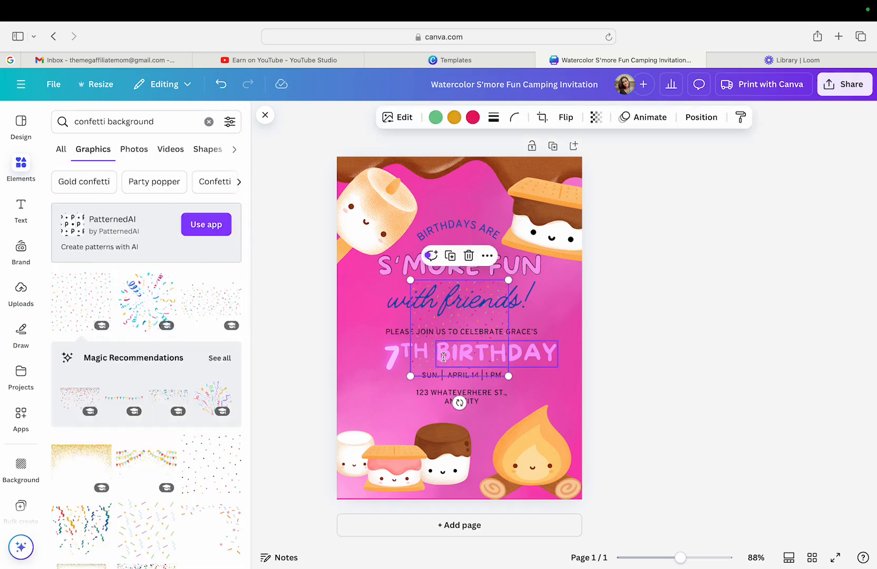
Enlarge the confetti pattern and position it so it covers the whole invitation
drag(427, 373, 351, 252)
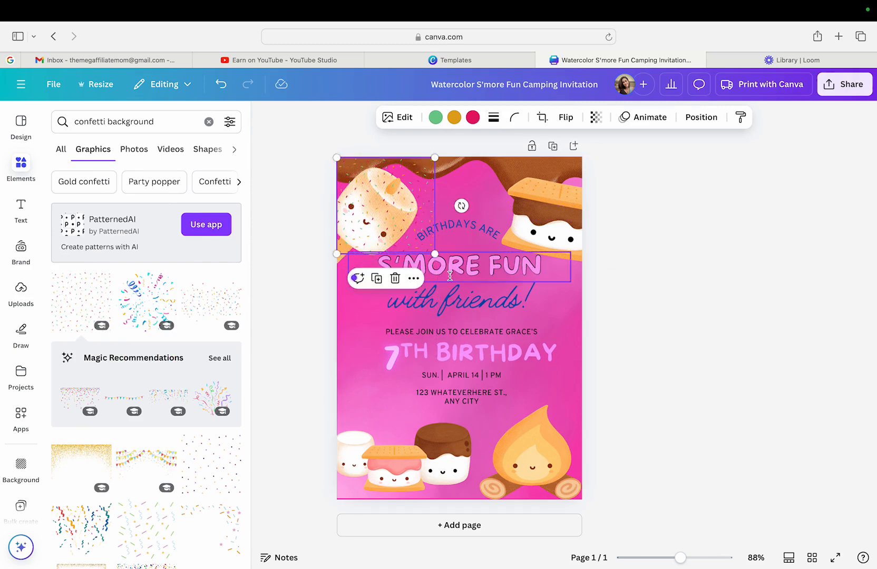
drag(435, 254, 648, 540)
mouse_move(668, 356)
mouse_down()
mouse_move(654, 354)
mouse_move(656, 344)
mouse_up()
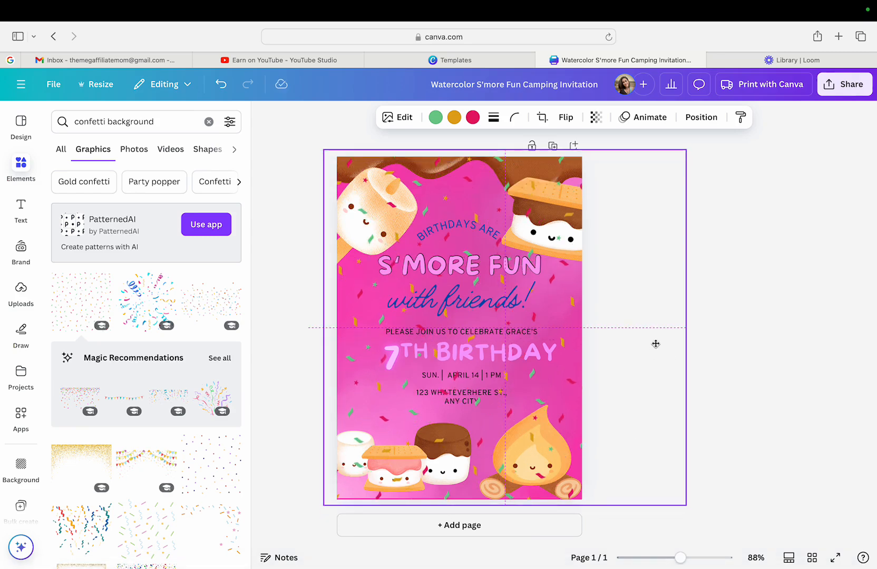
drag(656, 344, 656, 344)
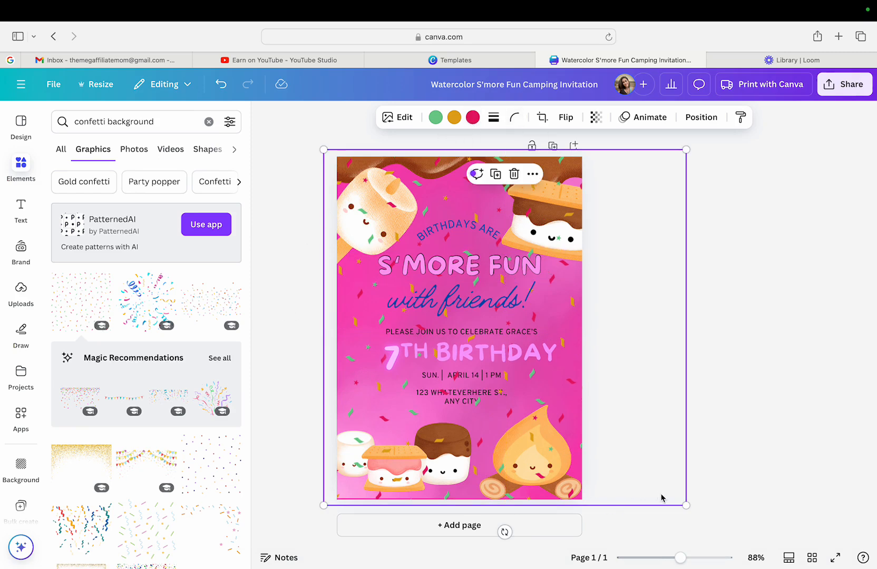
scroll(132, 443, down, 5)
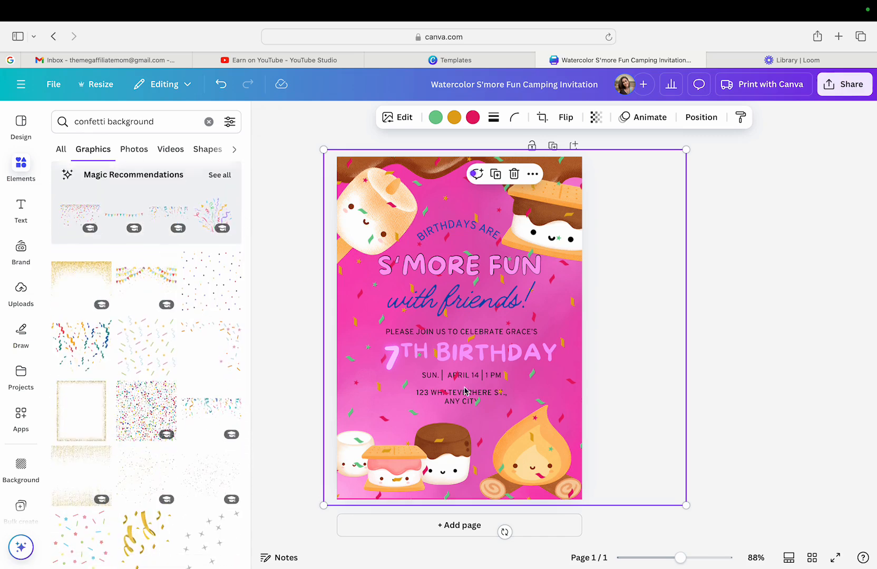
Replace the green, gold and red confetti with the pastel stars-and-sprinkles confetti, enlarged to about 5 by 5.2 in from the page's upper edge
key(Delete)
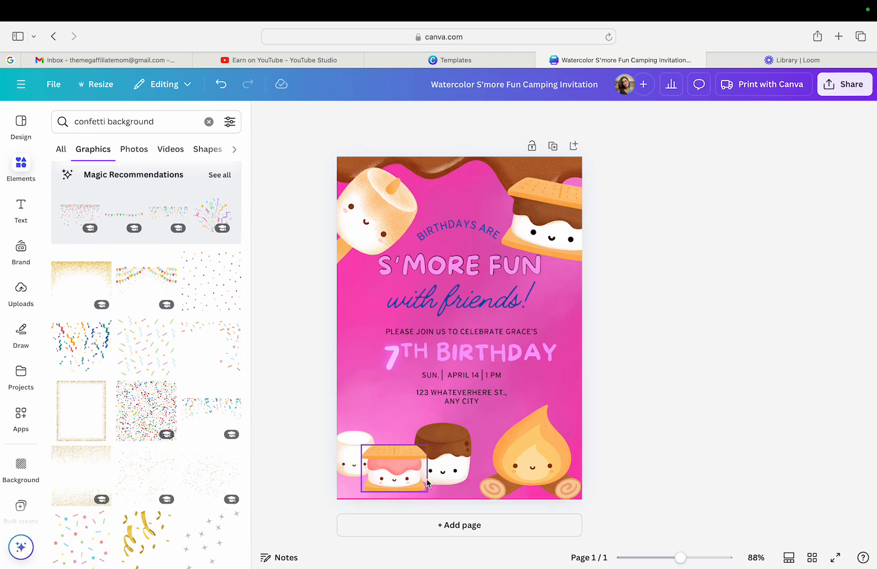
click(78, 548)
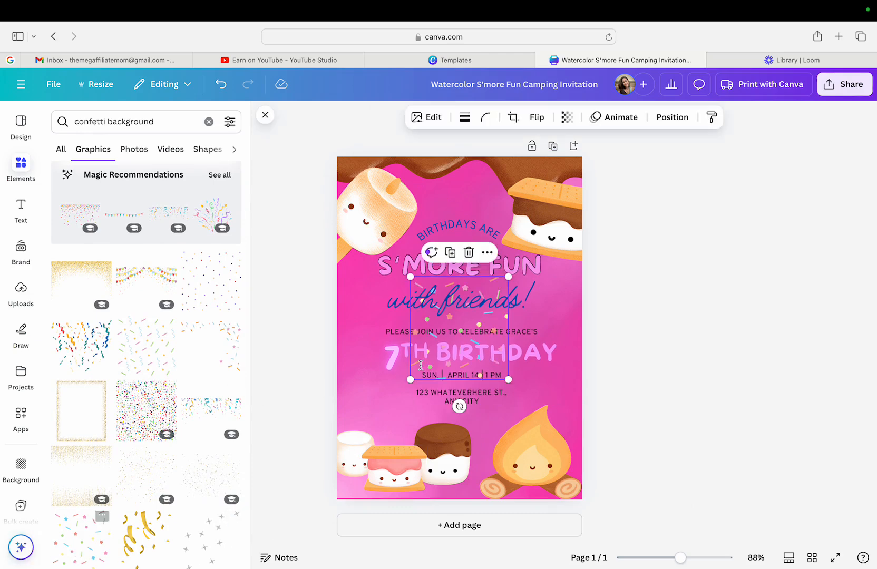
drag(479, 327, 407, 207)
drag(435, 260, 527, 467)
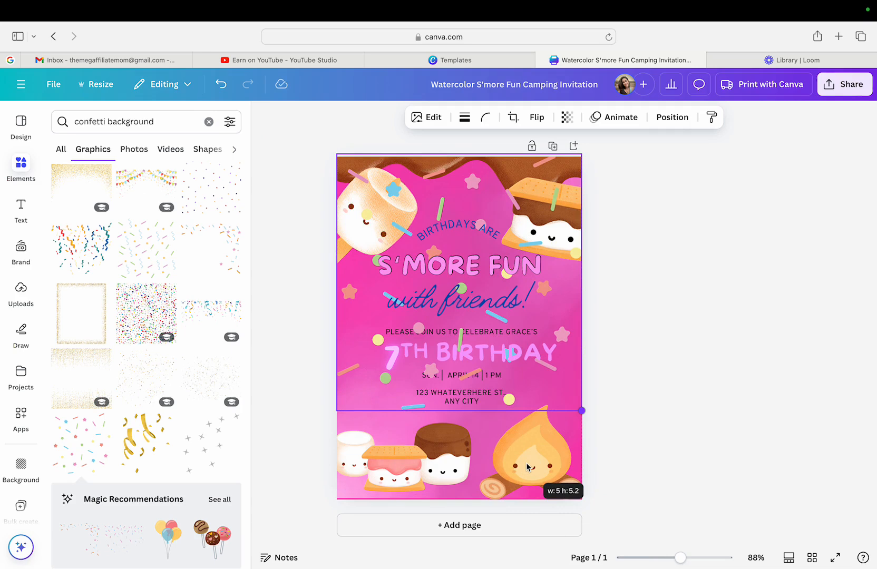
drag(527, 466, 527, 467)
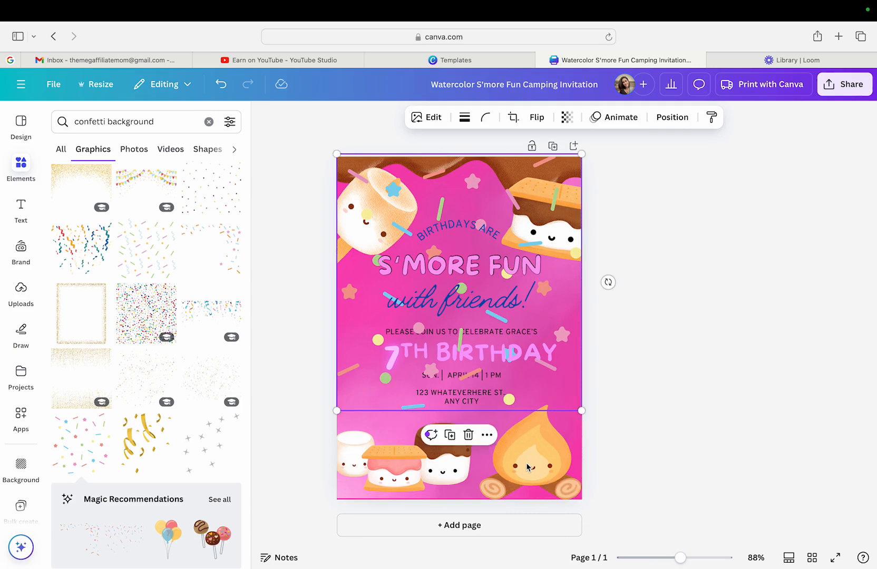
Resize the pastel confetti to about 4.82 by 5.06 in and centre it across the upper part of the invitation
drag(584, 415, 663, 372)
mouse_move(530, 373)
mouse_down()
mouse_move(542, 441)
mouse_move(514, 421)
mouse_move(523, 375)
mouse_up()
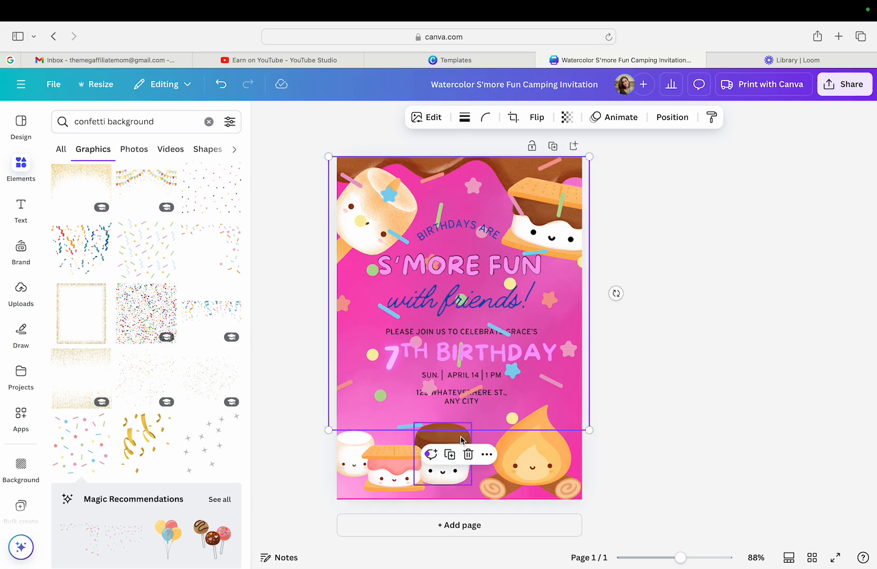
drag(588, 430, 561, 404)
drag(526, 372, 538, 362)
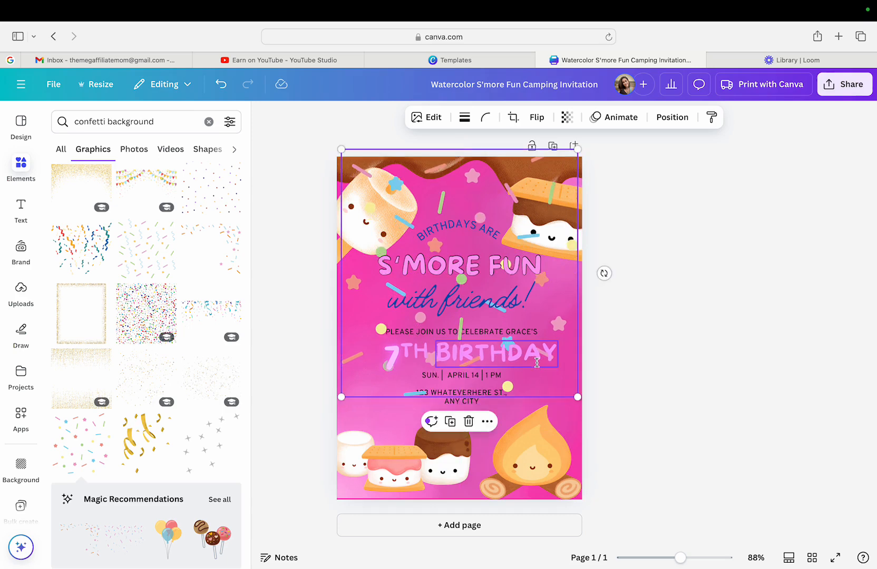
Send the pastel confetti backward and to the back so it sits behind the invitation's text and graphics
click(679, 123)
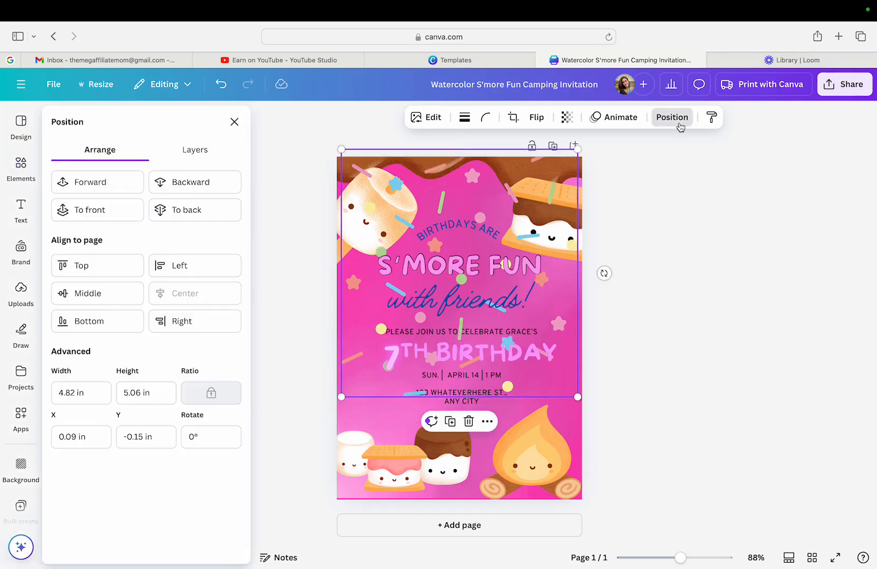
click(188, 188)
click(189, 188)
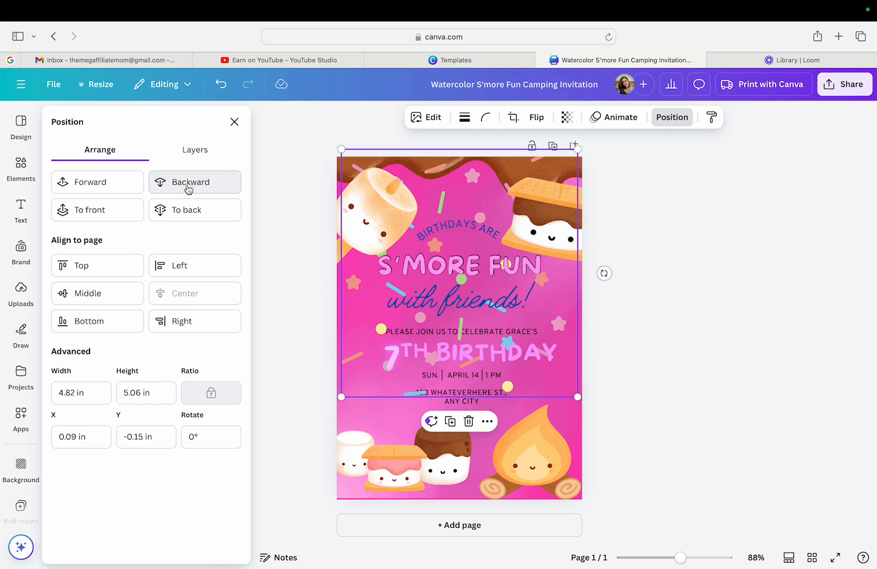
click(201, 207)
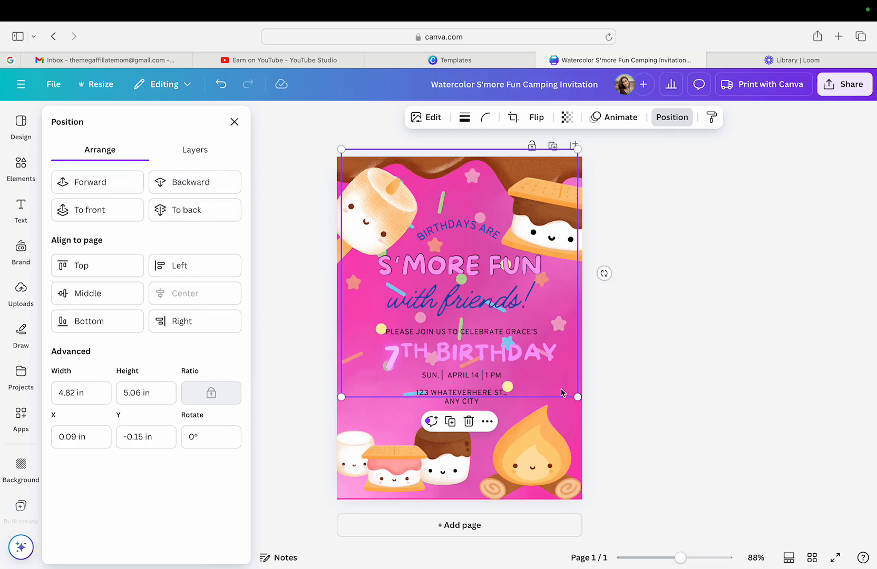
click(635, 390)
click(566, 391)
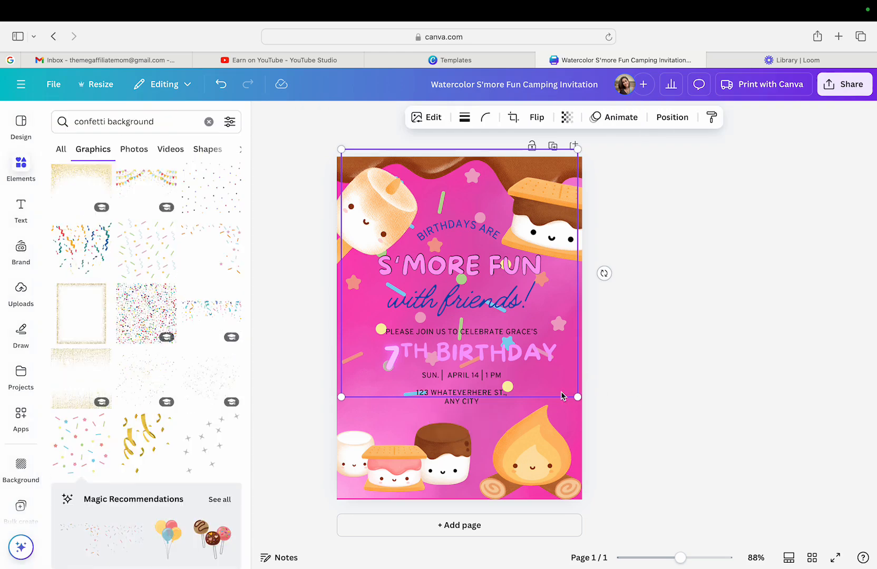
click(555, 146)
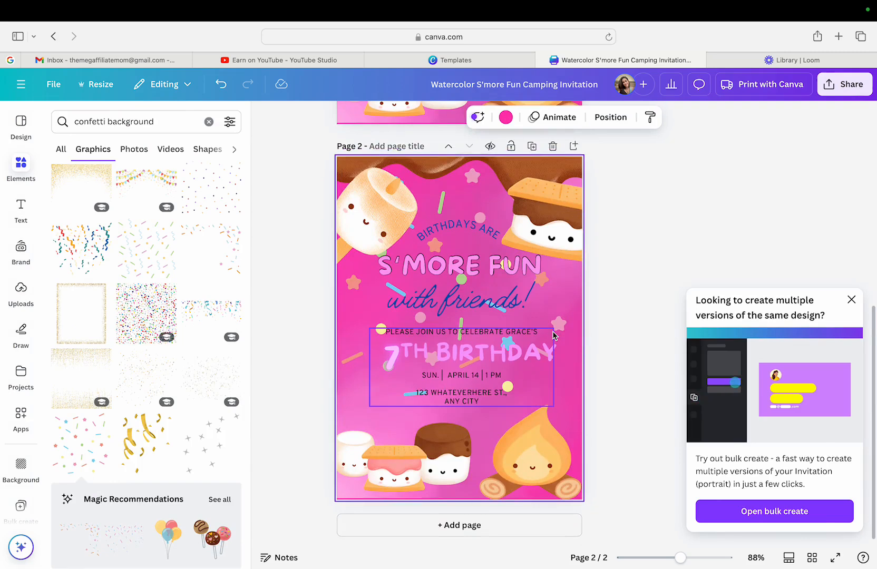
click(553, 146)
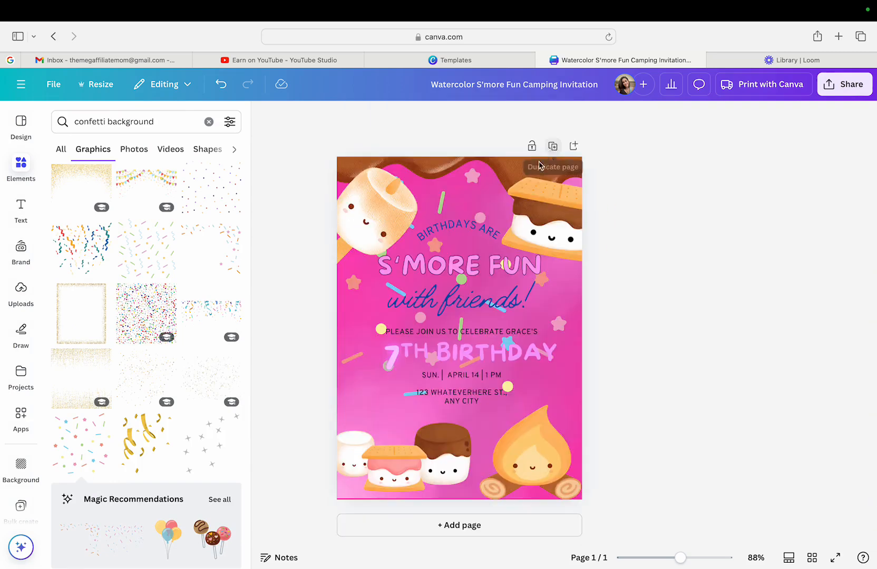
click(356, 335)
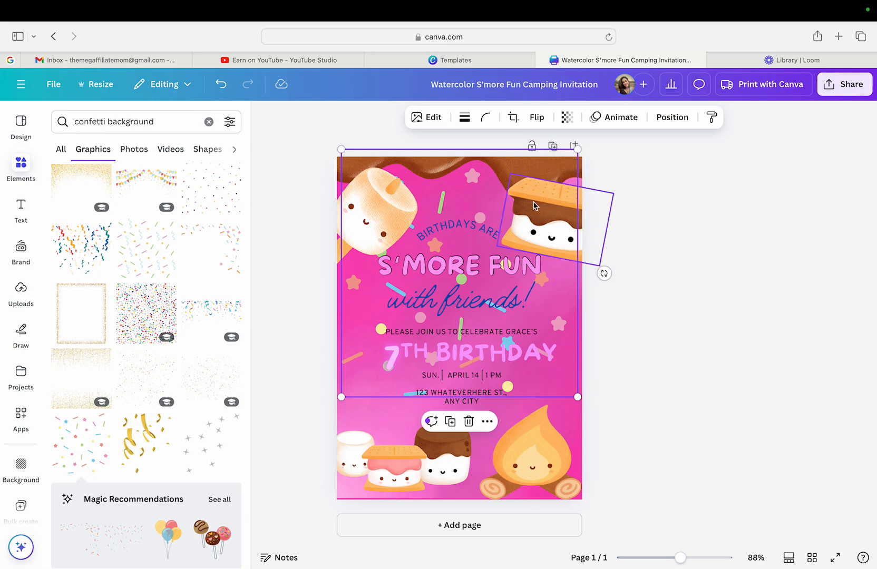
click(553, 146)
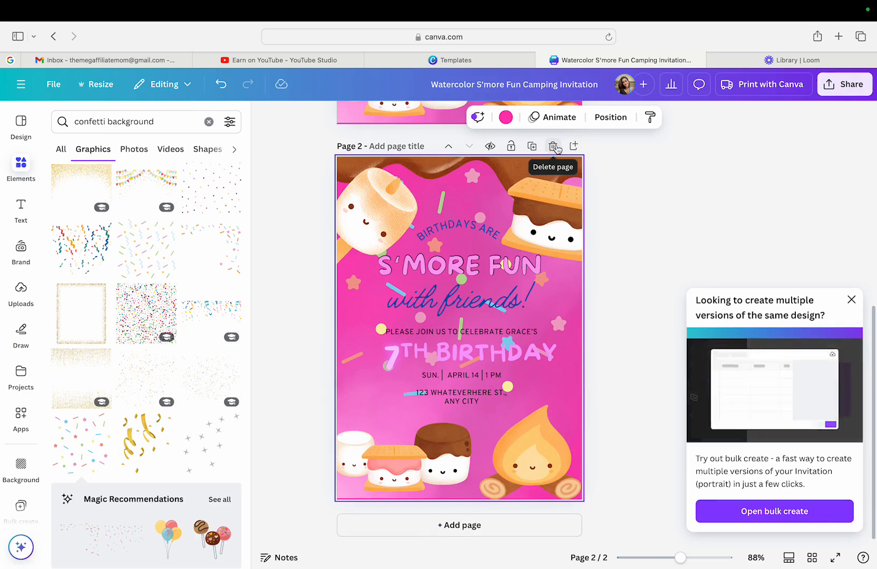
click(554, 147)
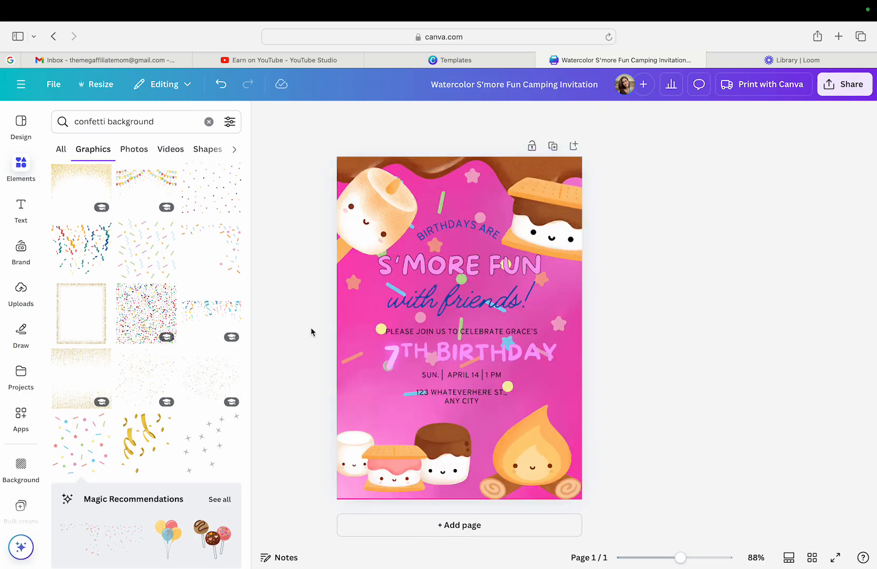
Duplicate the pastel confetti, move the copy over the lower part of the invitation and send it to the back
click(349, 335)
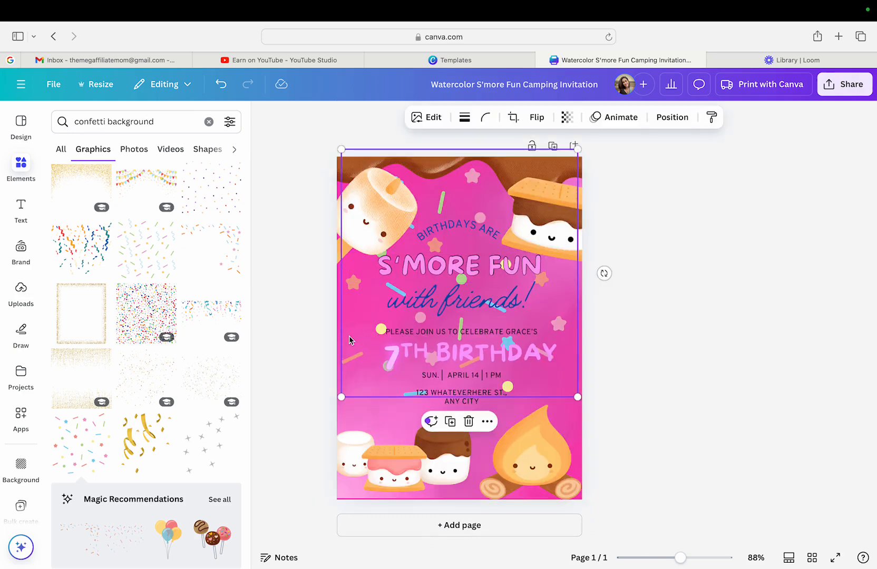
click(449, 422)
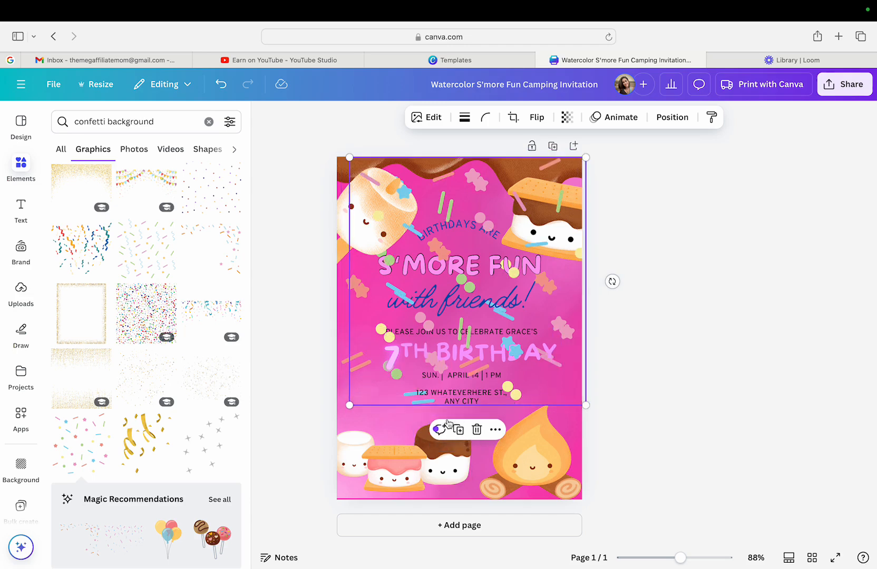
drag(381, 368, 373, 563)
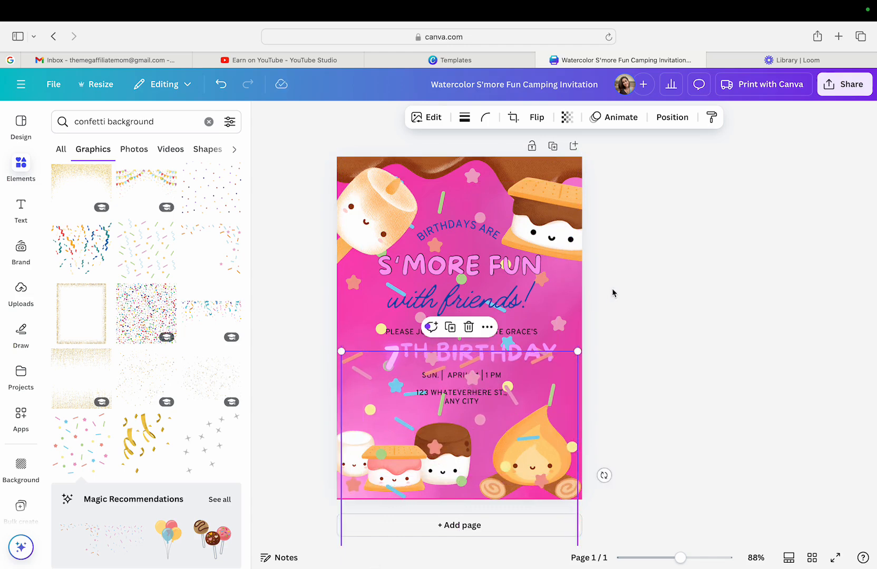
click(672, 117)
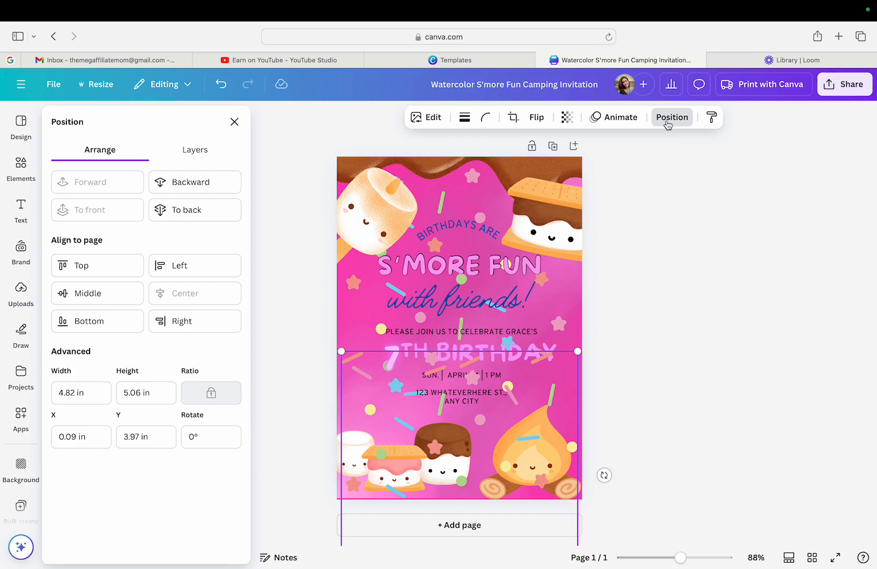
click(197, 216)
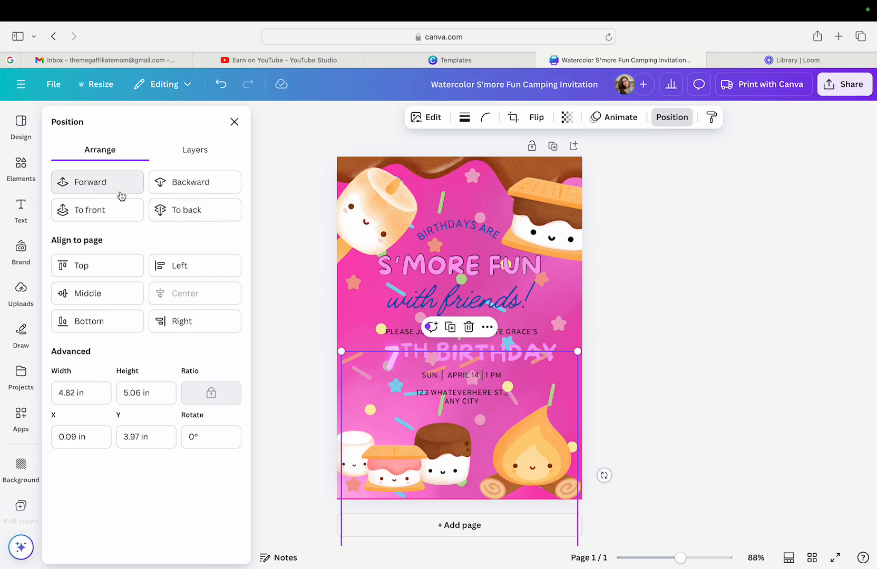
click(617, 286)
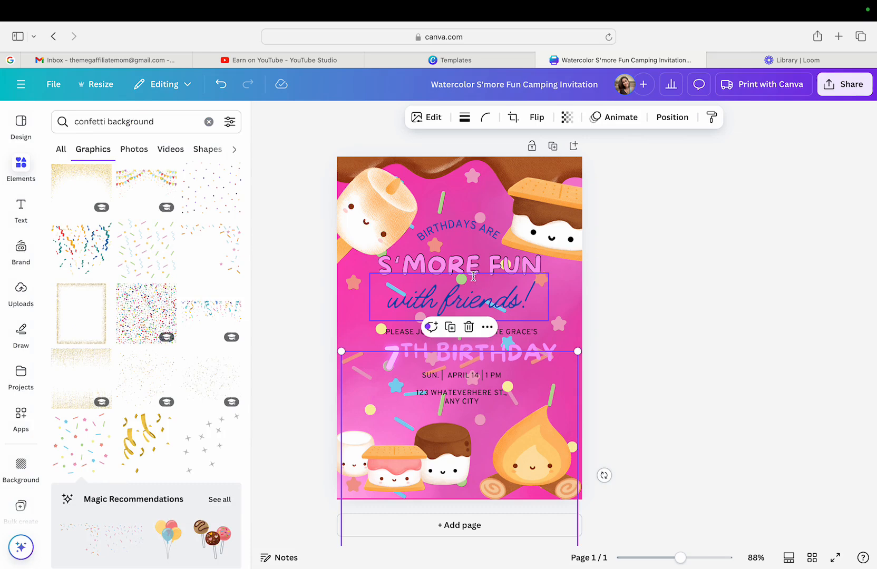
Nudge the roasted marshmallow slightly lower and move the original confetti up to reduce its overlap with the lower copy
click(340, 303)
mouse_move(350, 293)
mouse_down()
mouse_move(348, 266)
mouse_move(346, 302)
mouse_up()
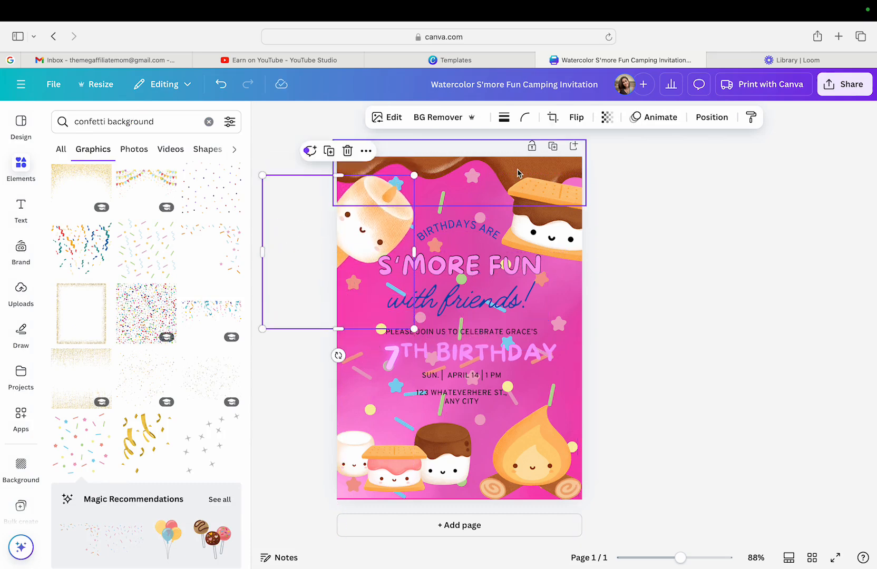
click(484, 179)
click(579, 330)
drag(578, 329, 577, 276)
click(425, 513)
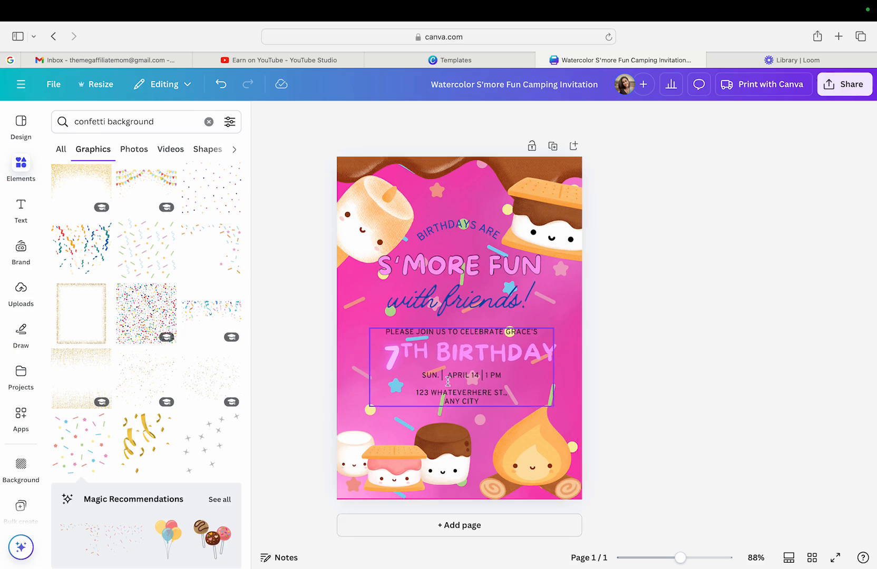
click(457, 396)
double_click(457, 395)
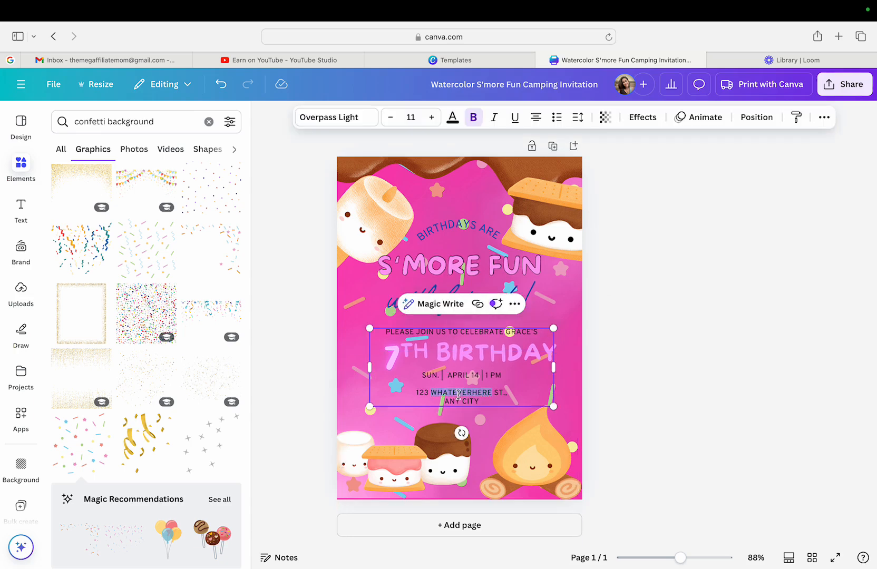
click(660, 353)
click(519, 351)
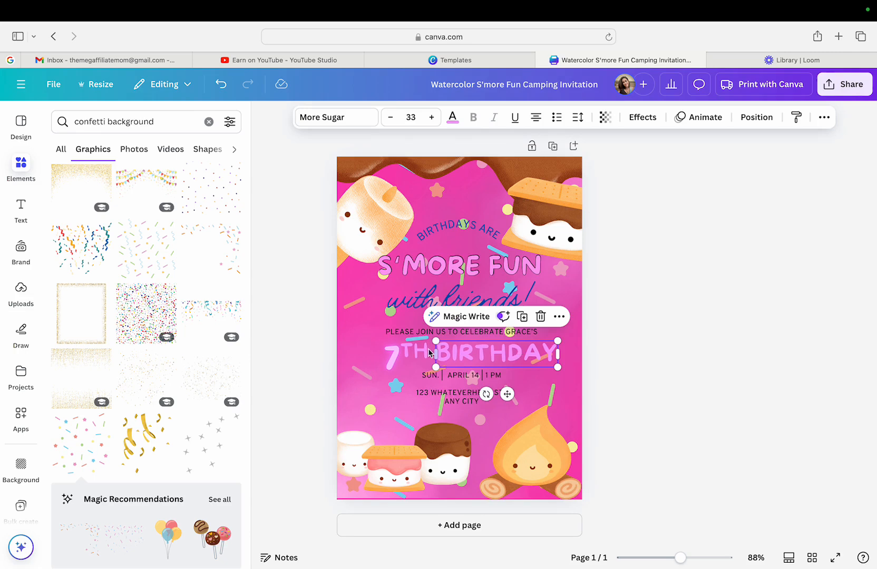
Apply the Lift text effect to the "TH" beside the 7 and set its intensity to 100
click(405, 352)
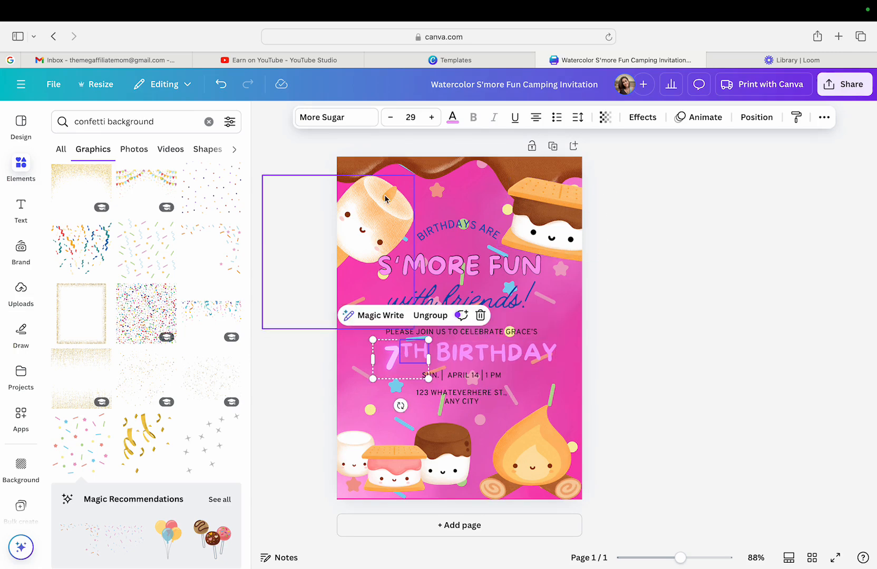
click(638, 120)
scroll(158, 372, down, 1)
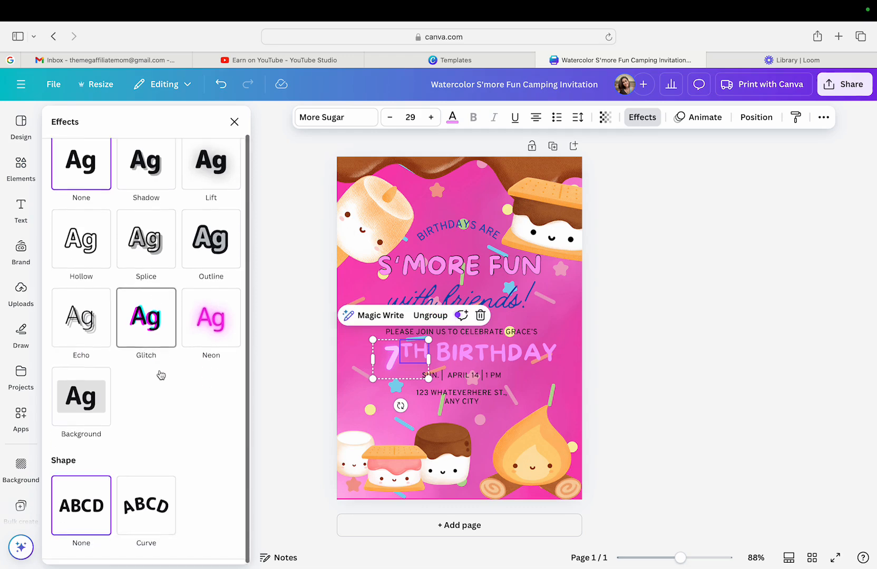
scroll(163, 345, up, 1)
click(212, 181)
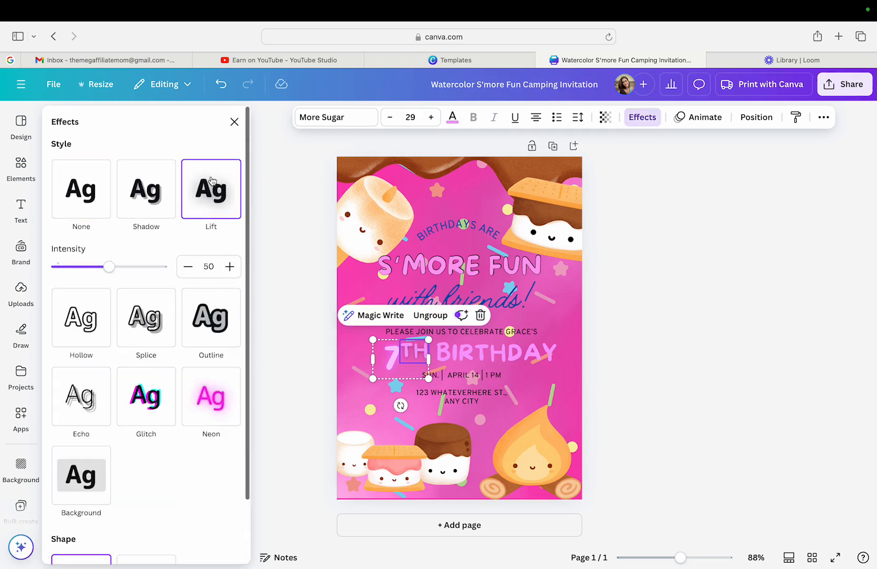
scroll(153, 316, down, 2)
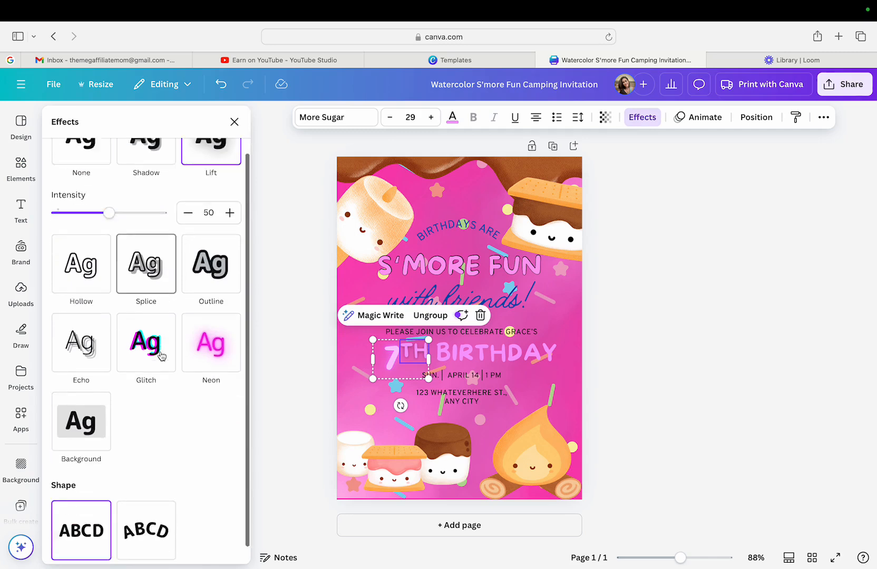
scroll(163, 357, up, 2)
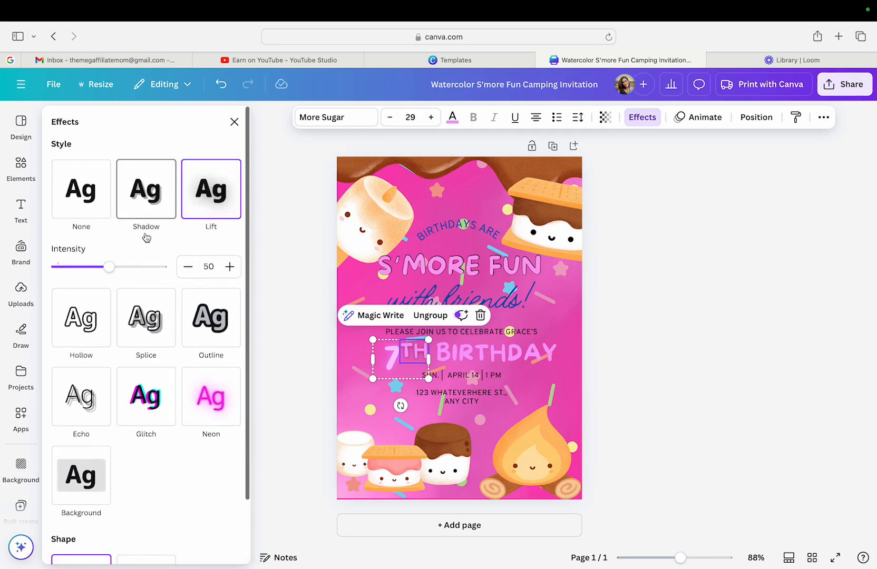
drag(112, 270, 207, 291)
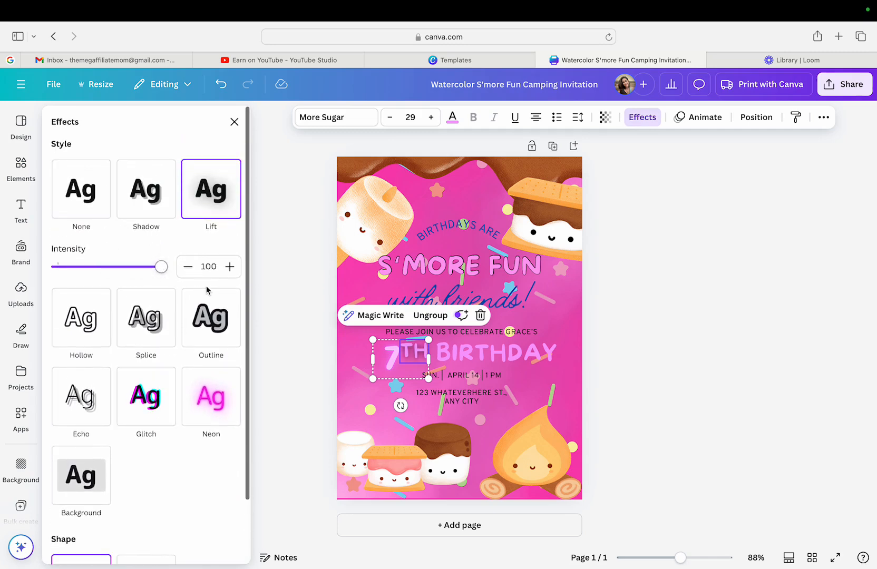
mouse_move(161, 267)
mouse_down()
mouse_move(58, 267)
mouse_move(163, 268)
mouse_up()
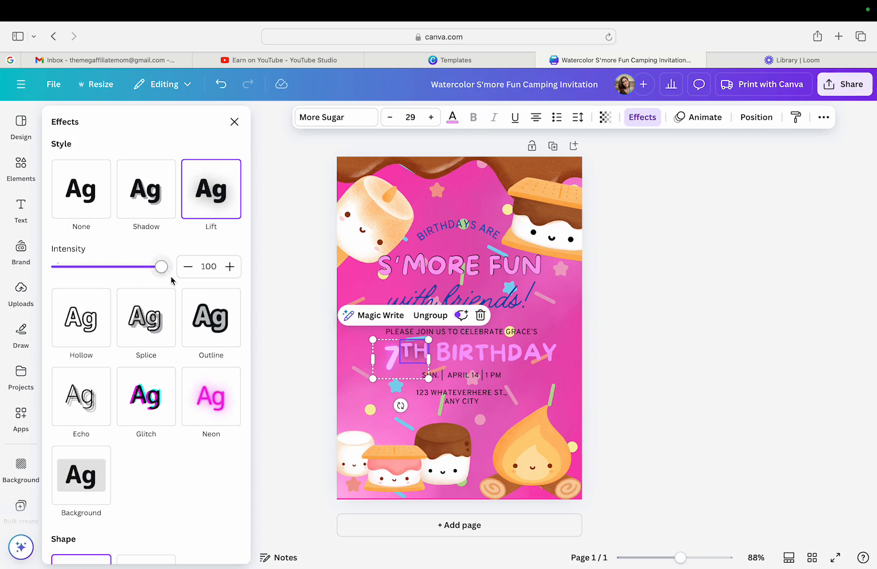
Apply the Lift text effect to the "7" and set its intensity to 100
click(391, 368)
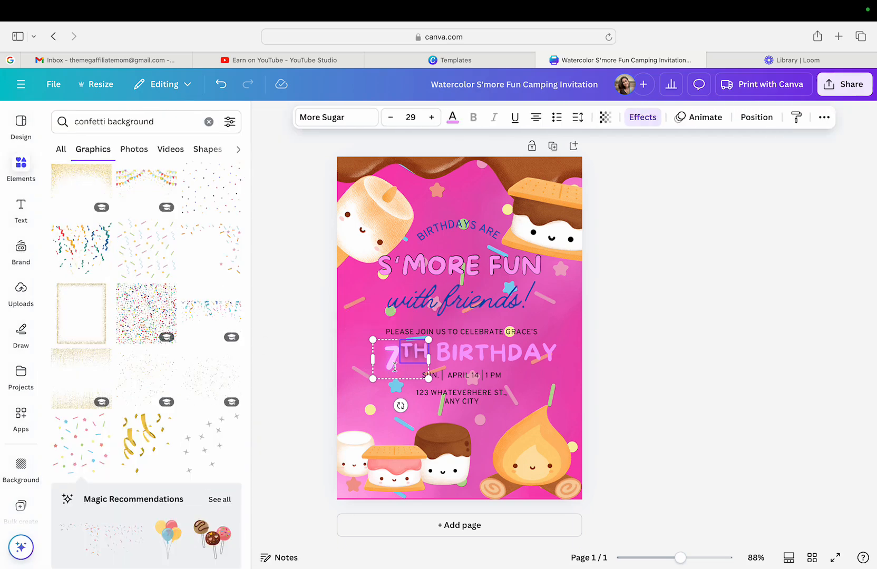
double_click(392, 367)
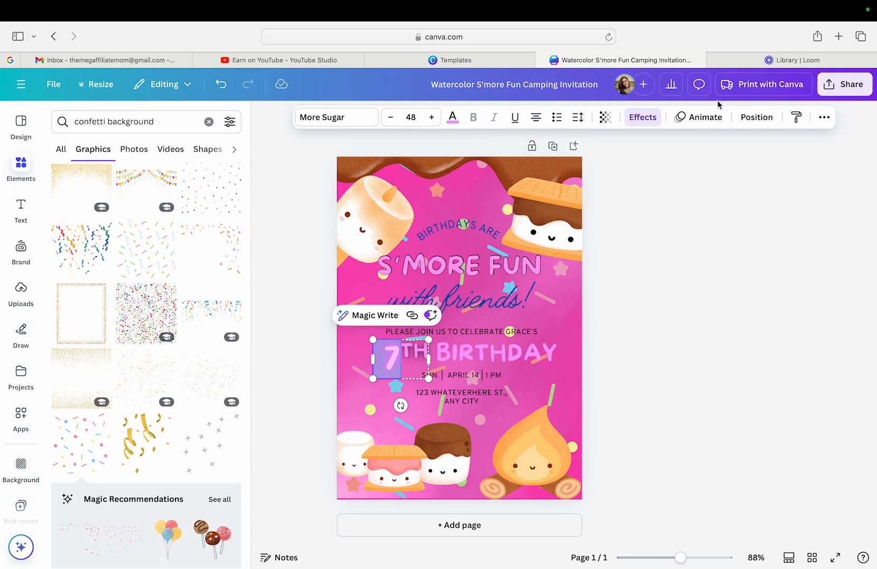
click(642, 120)
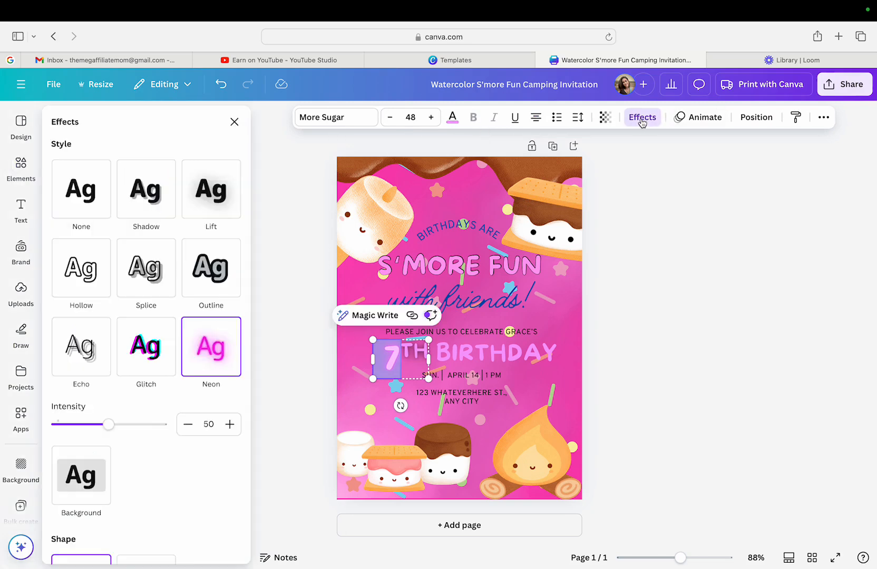
click(209, 204)
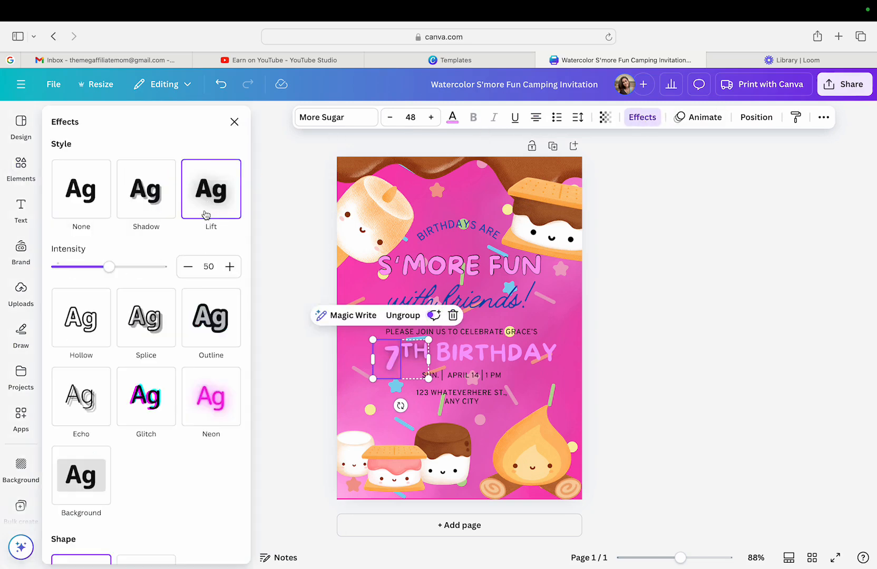
drag(111, 268, 205, 294)
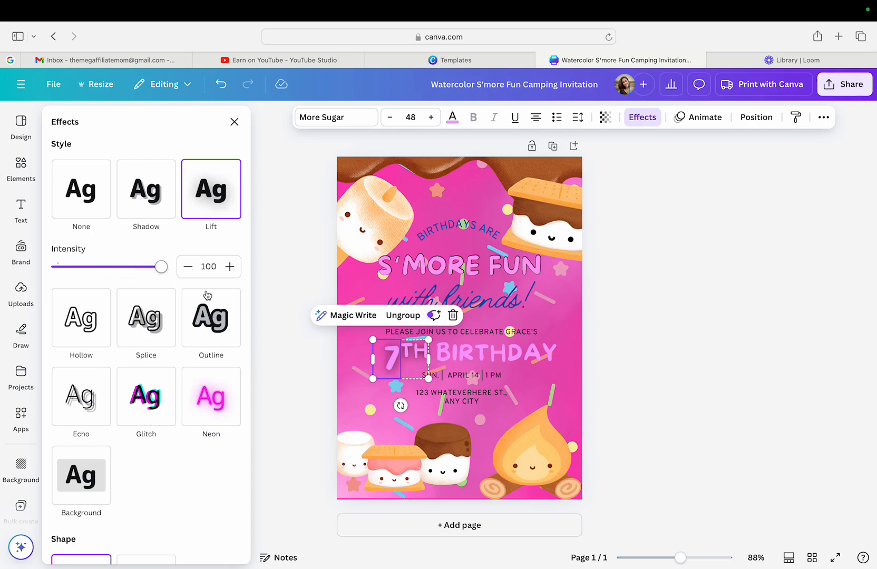
scroll(154, 407, down, 2)
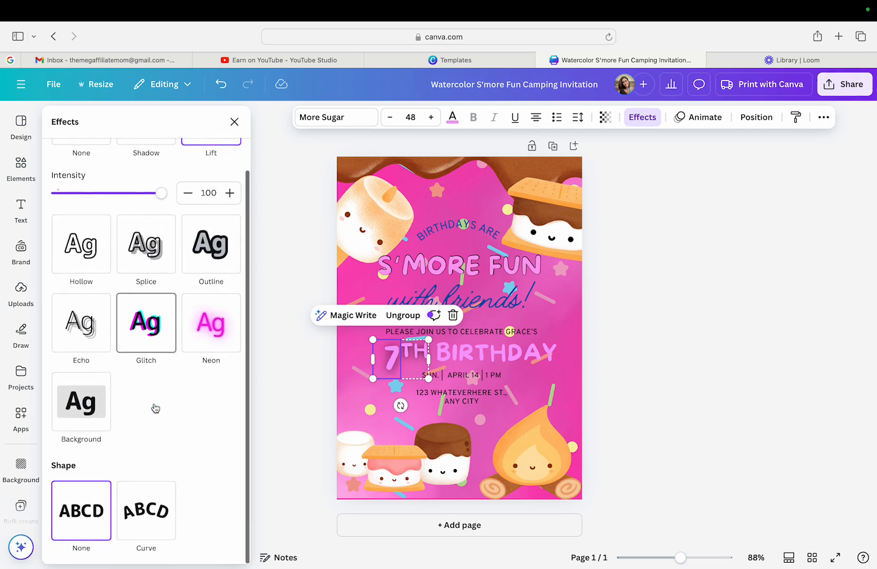
scroll(154, 407, up, 2)
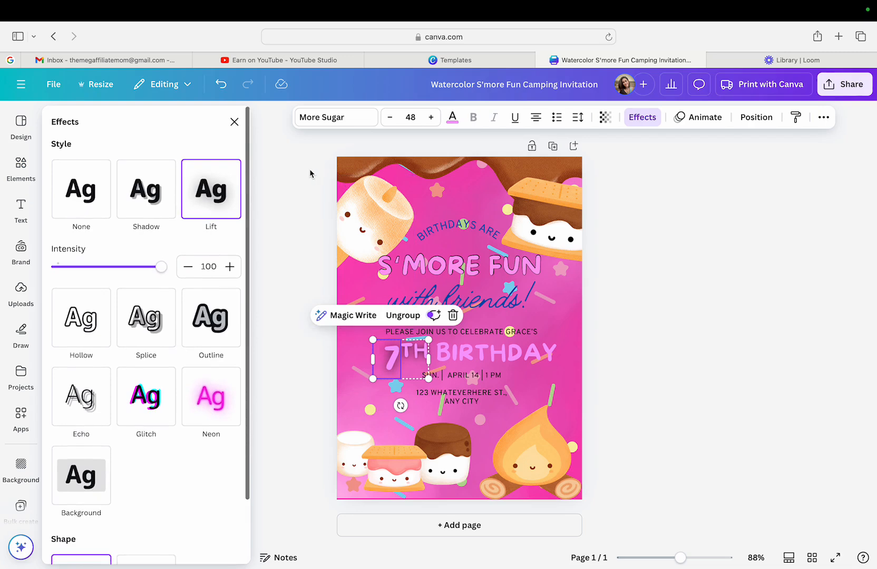
key(Escape)
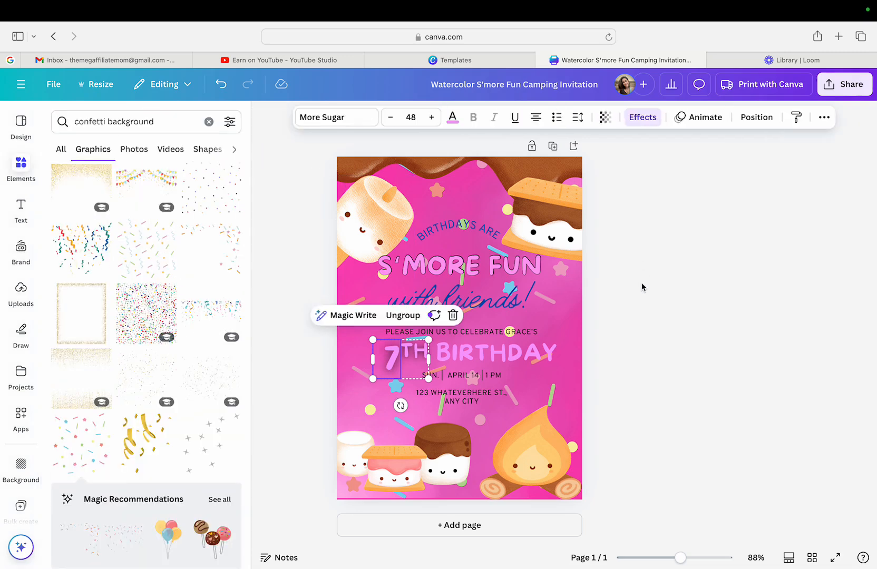
Apply the Splice text effect to "BIRTHDAY" and set the effect colour to the last light pink in the document colours
click(532, 358)
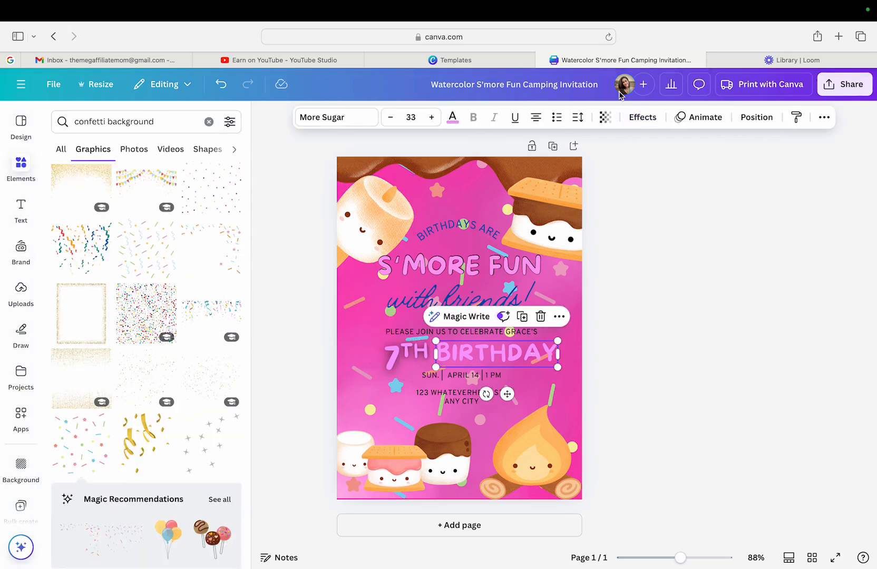
click(641, 118)
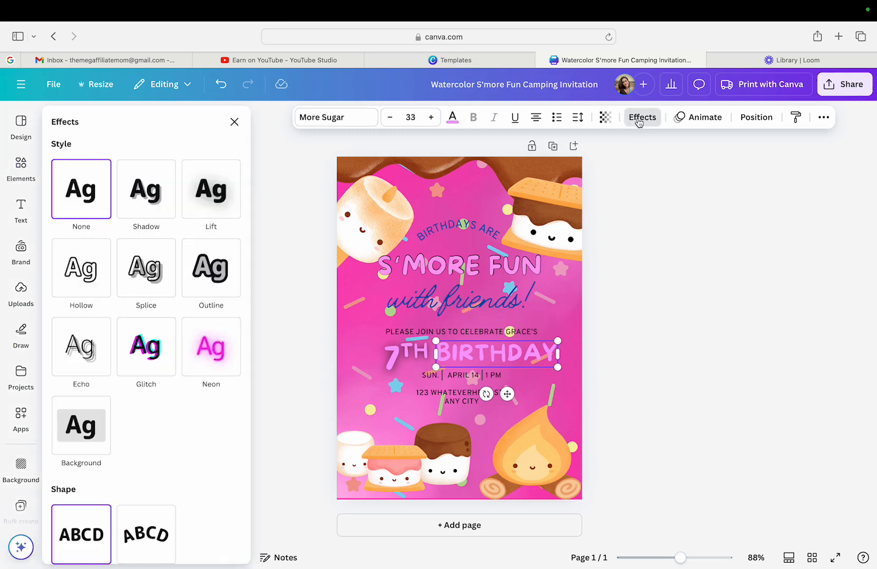
click(169, 268)
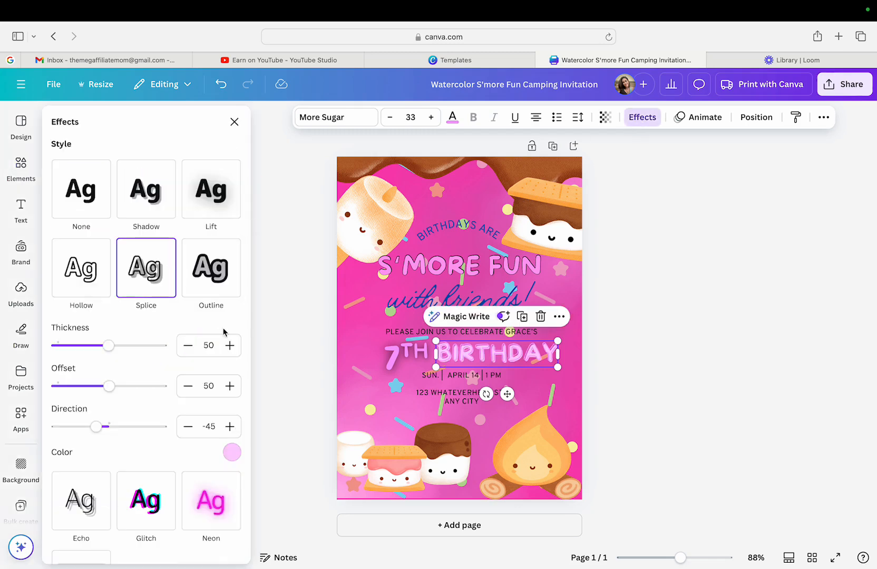
click(231, 454)
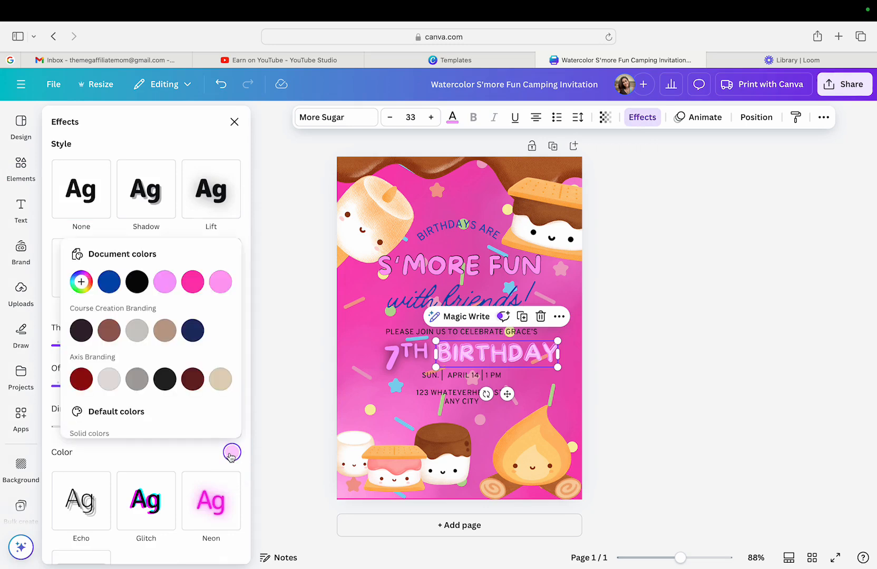
click(165, 286)
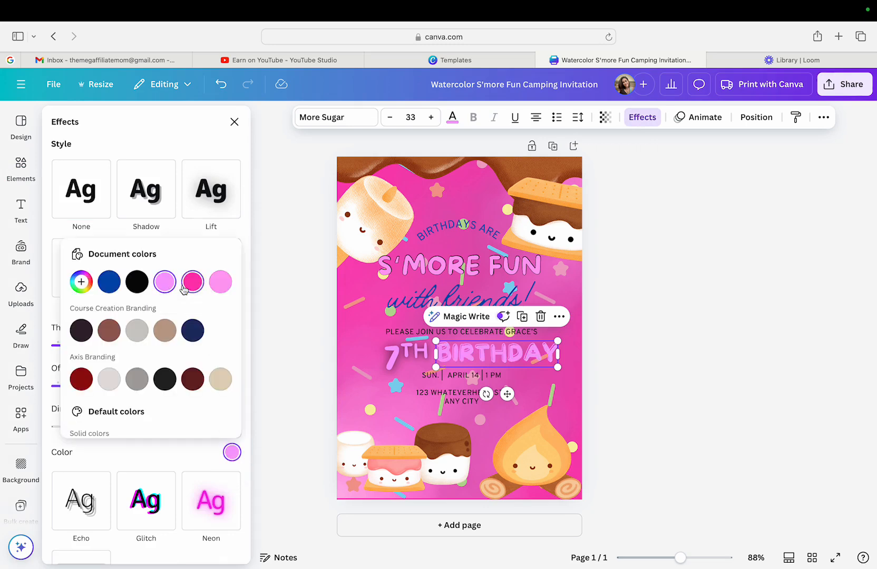
click(221, 284)
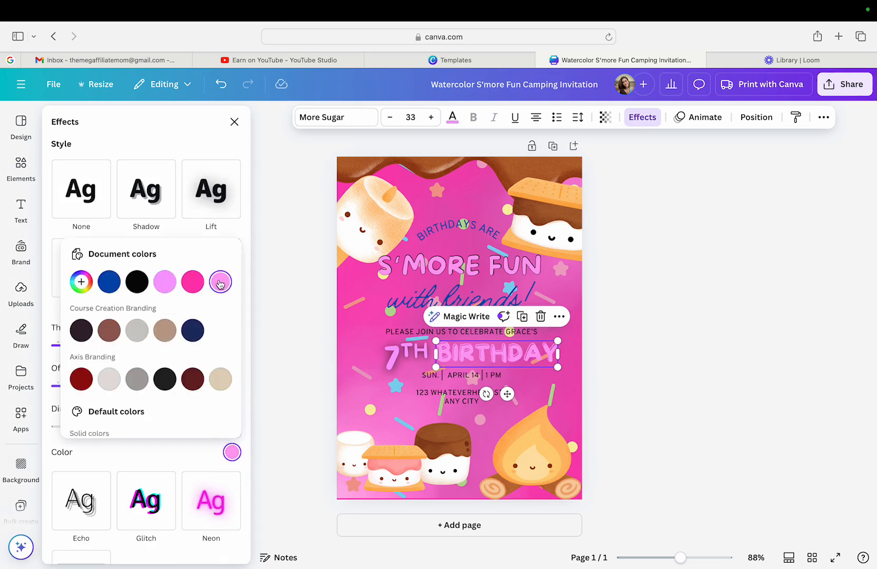
Try hot pink and a default pink as the Splice colour of "BIRTHDAY", settling on the last light pink of the document colours
click(192, 285)
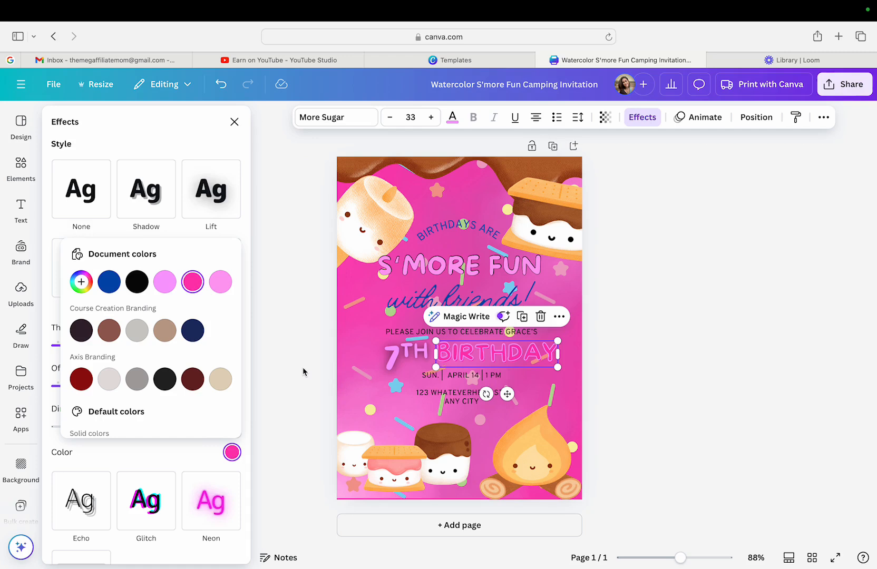
scroll(160, 317, down, 5)
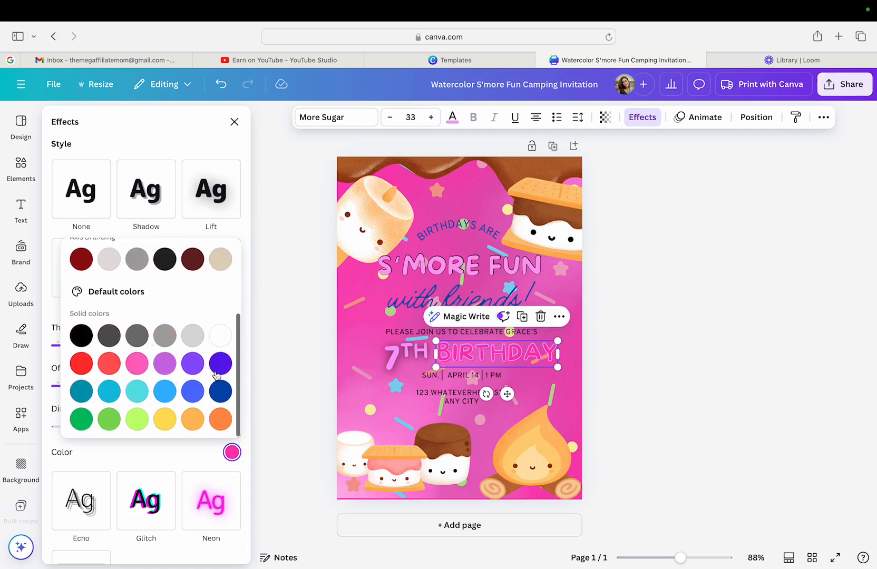
click(165, 365)
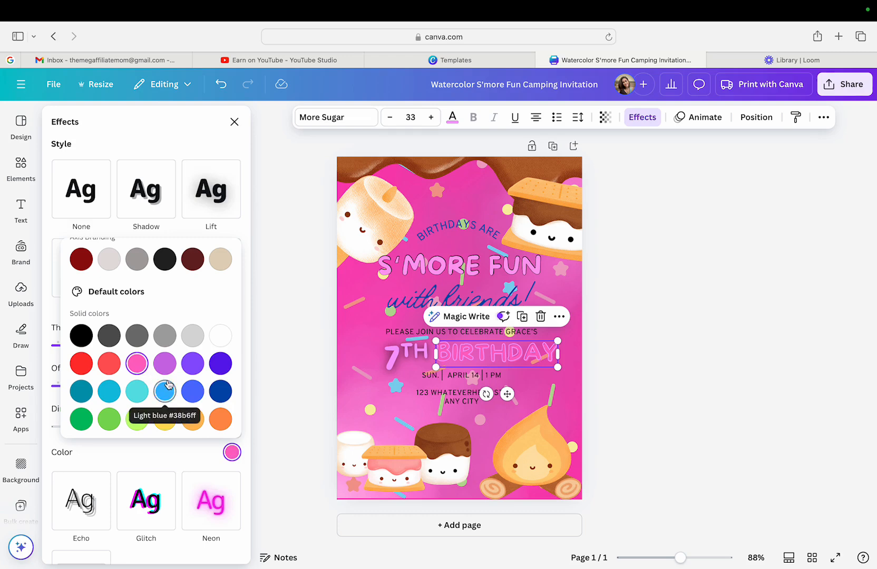
scroll(165, 389, up, 4)
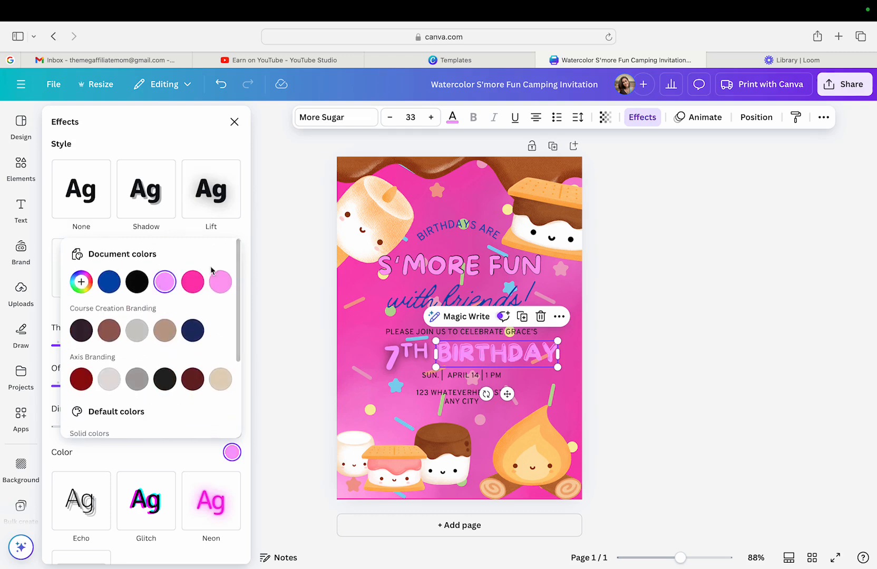
click(220, 285)
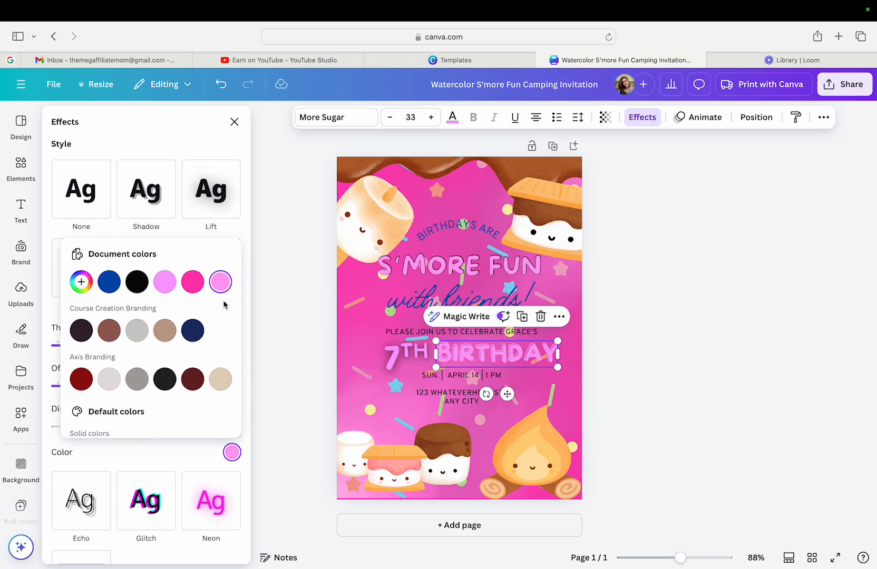
key(Escape)
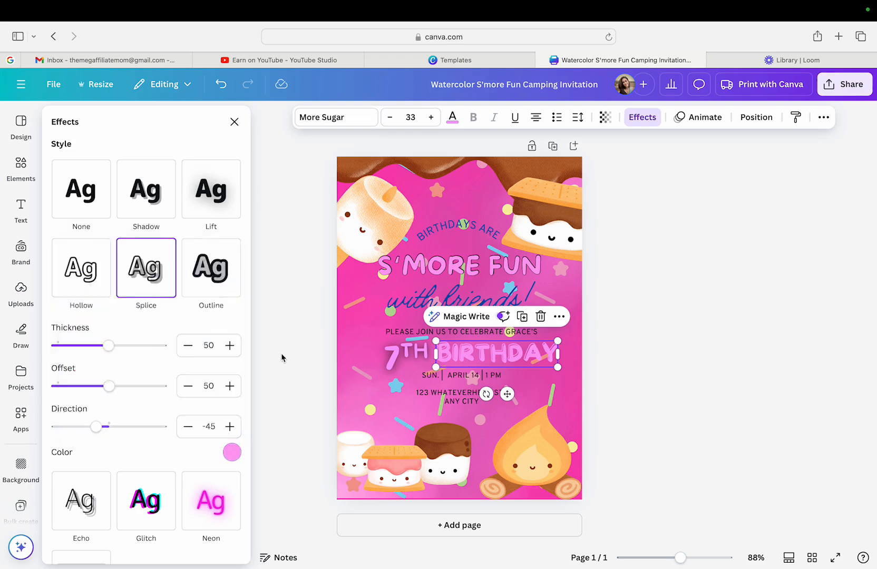
key(Escape)
key(Escape)
Change the text colour of "BIRTHDAY" to the document's hot pink
click(497, 354)
double_click(497, 354)
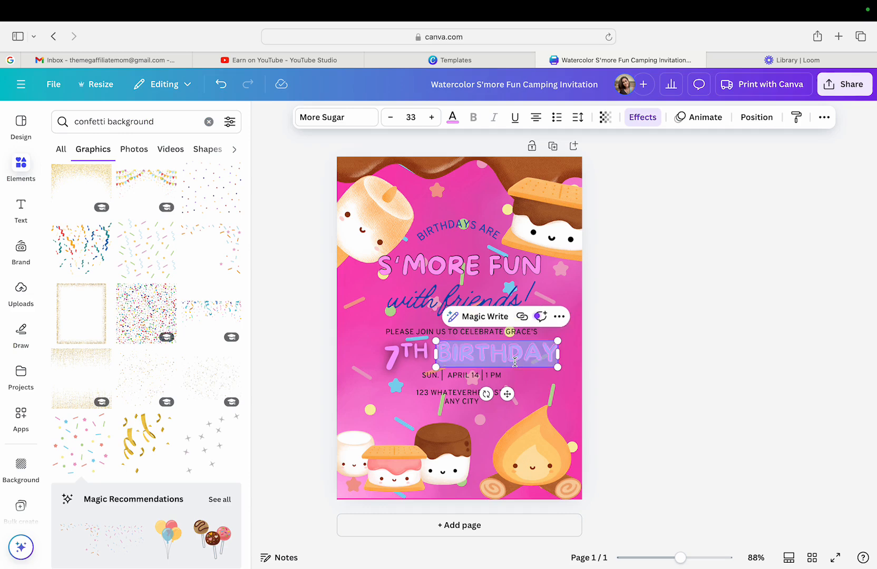
click(452, 121)
click(195, 210)
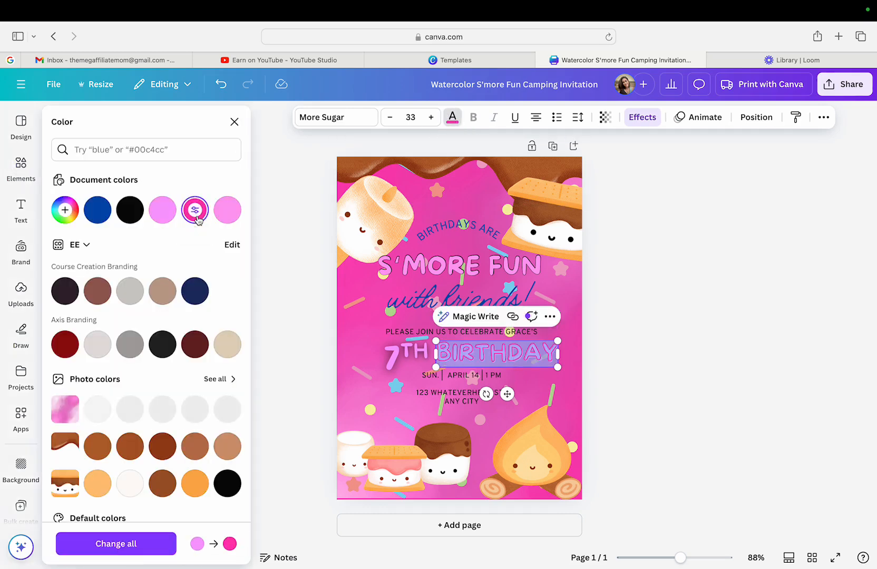
click(627, 358)
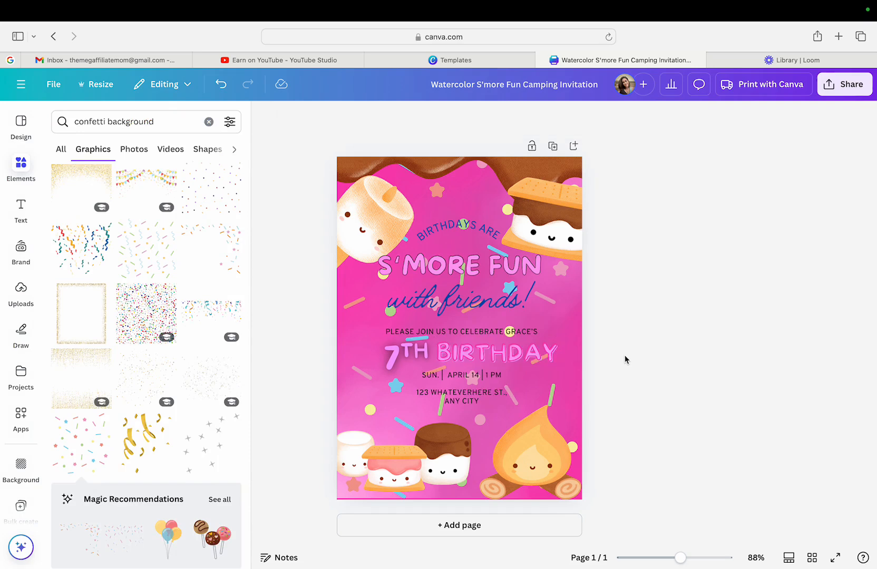
click(549, 351)
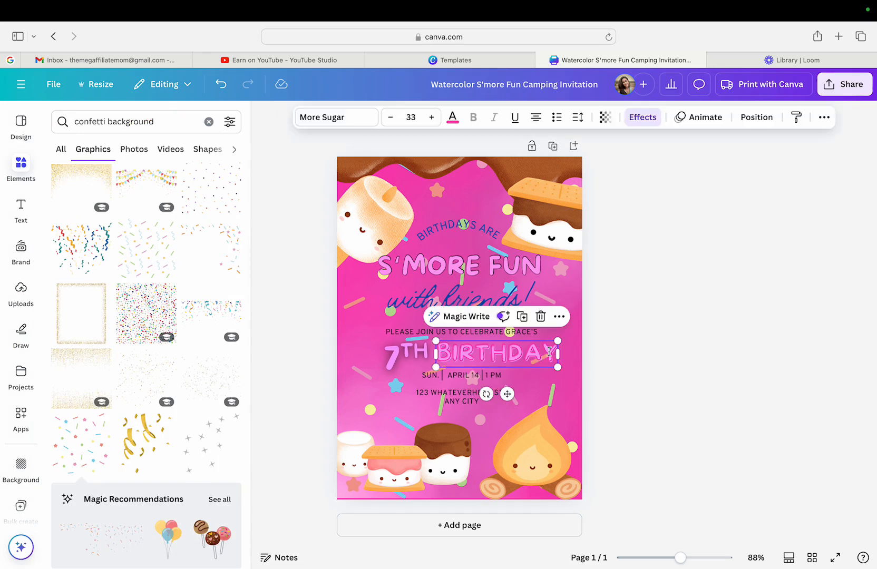
Apply the Splice text effect to the "7" and set the effect colour to the document's hot pink
click(401, 358)
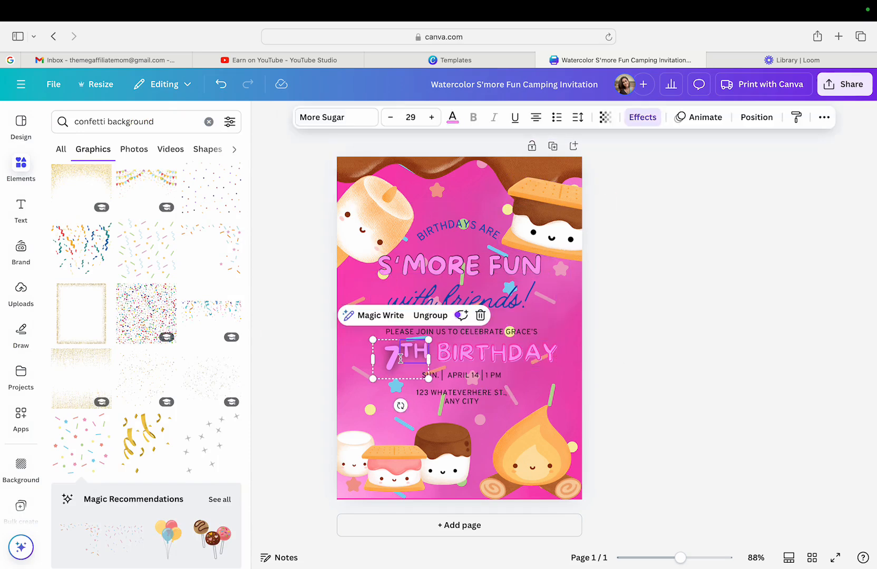
double_click(400, 359)
click(396, 360)
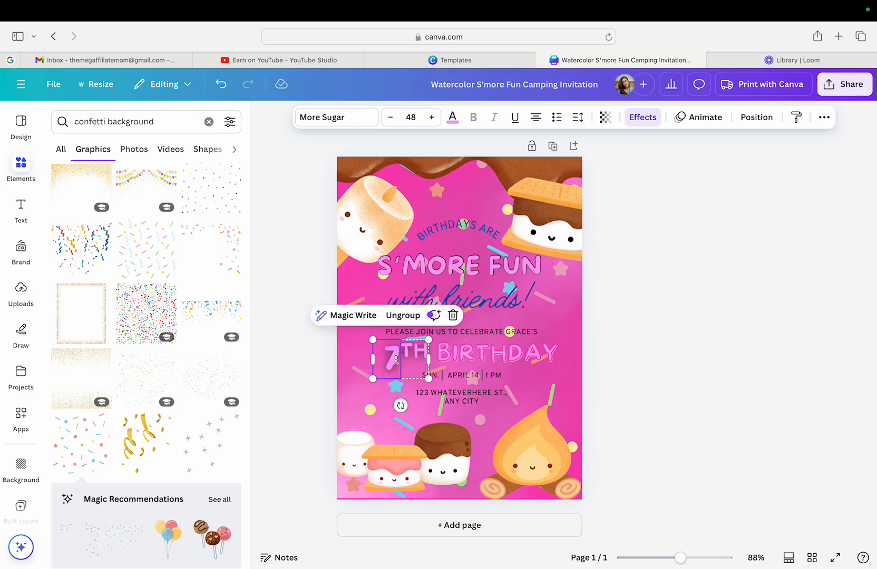
click(396, 360)
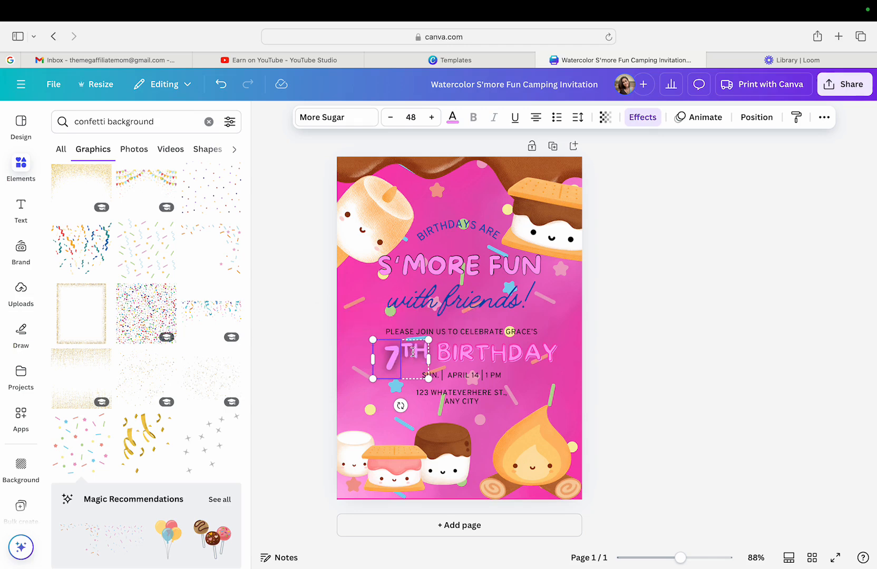
click(413, 353)
click(382, 358)
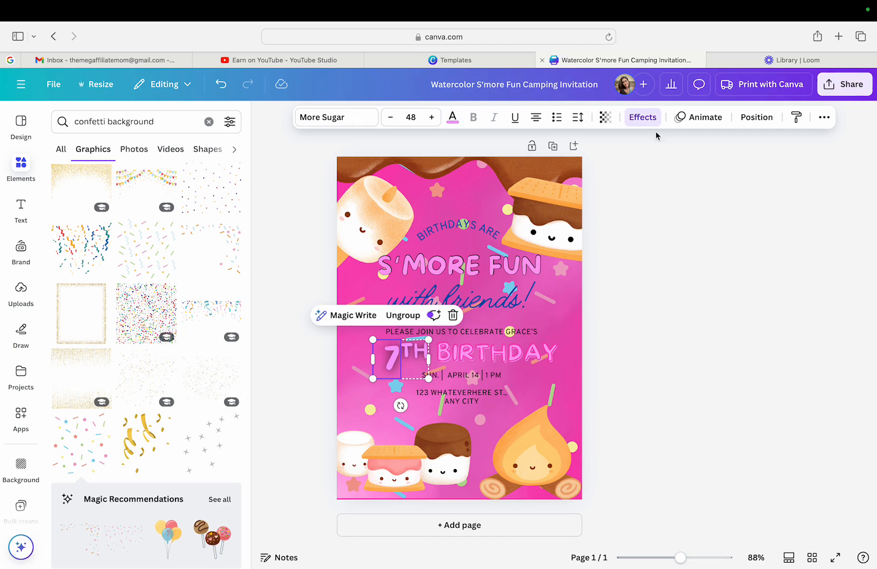
click(643, 117)
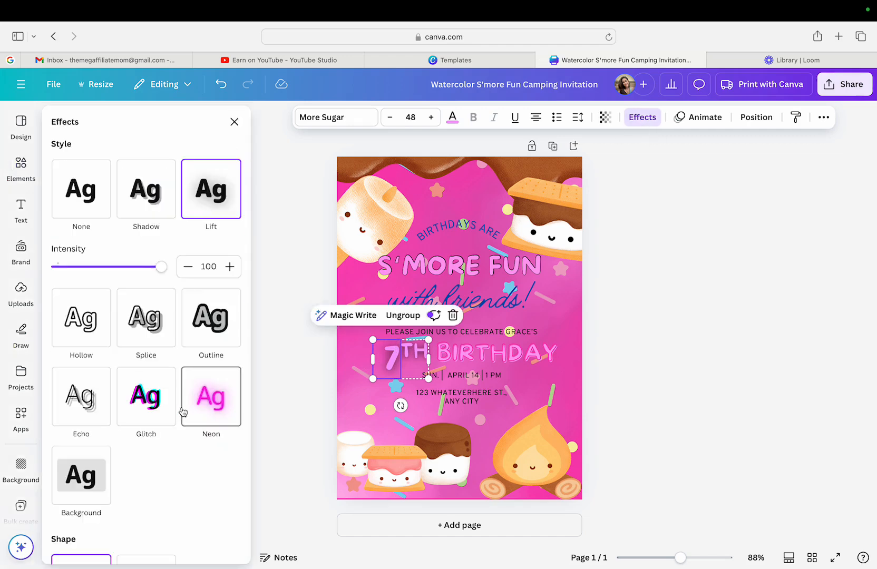
scroll(182, 411, down, 3)
scroll(181, 411, up, 3)
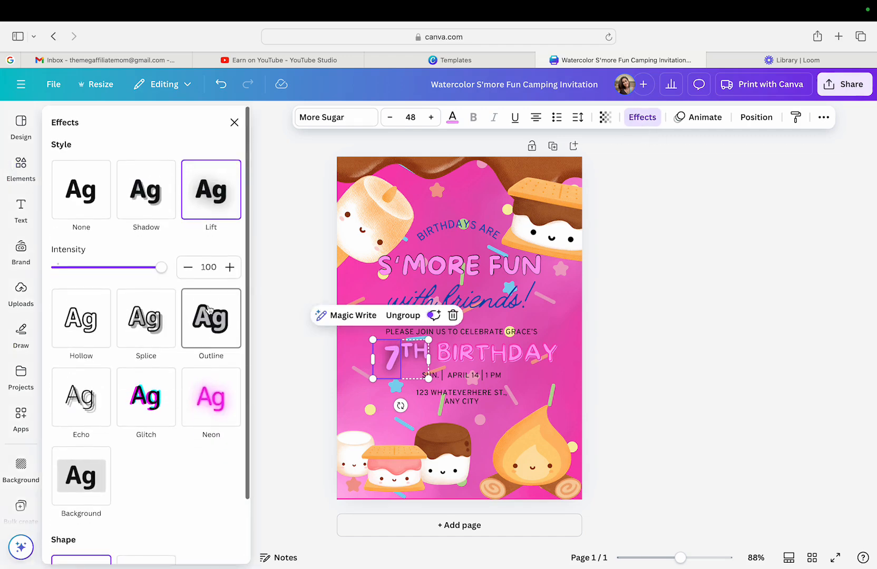
click(161, 318)
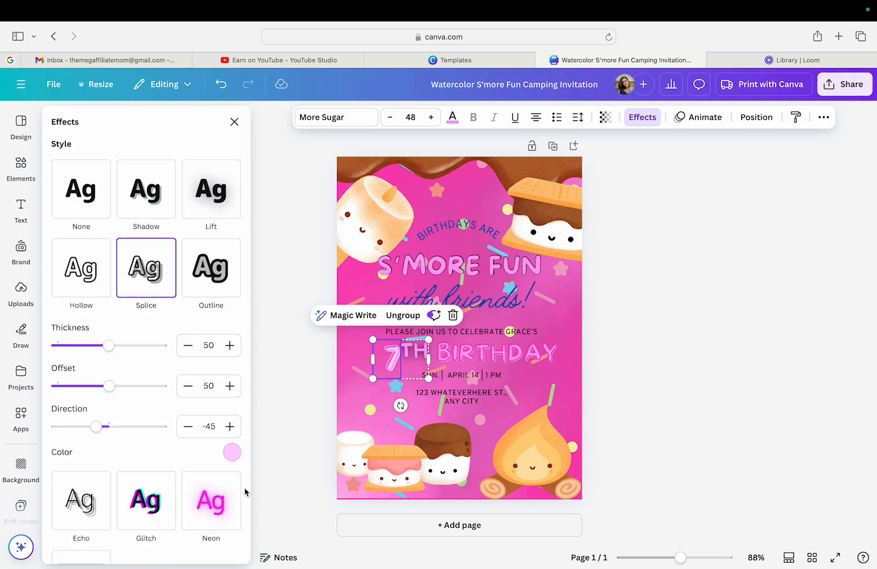
click(232, 452)
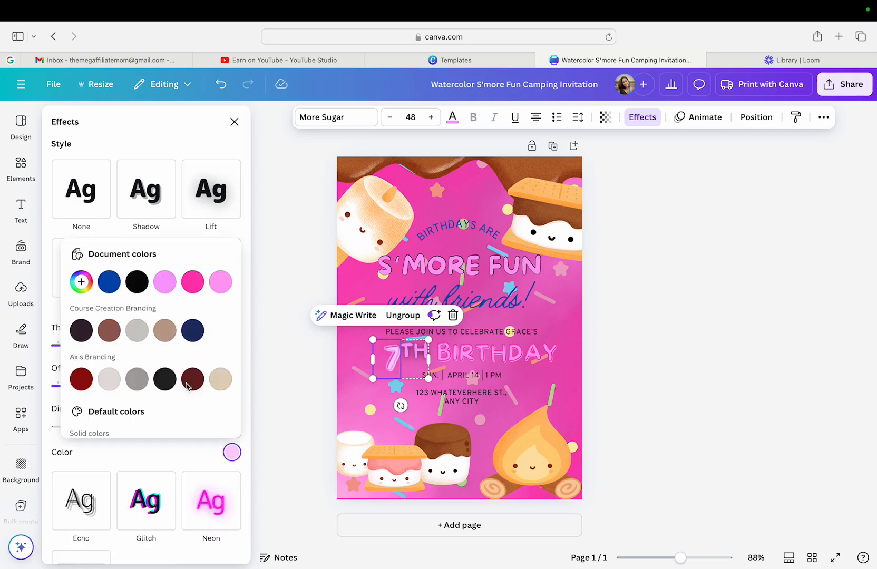
click(193, 286)
click(689, 400)
Change the text colour of the "TH" beside the 7 to the document's hot pink
click(426, 352)
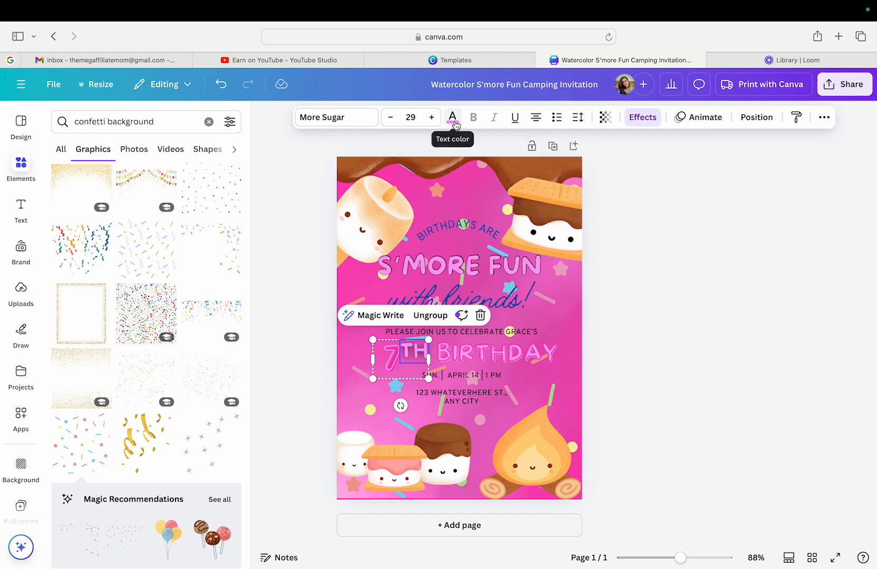
click(453, 117)
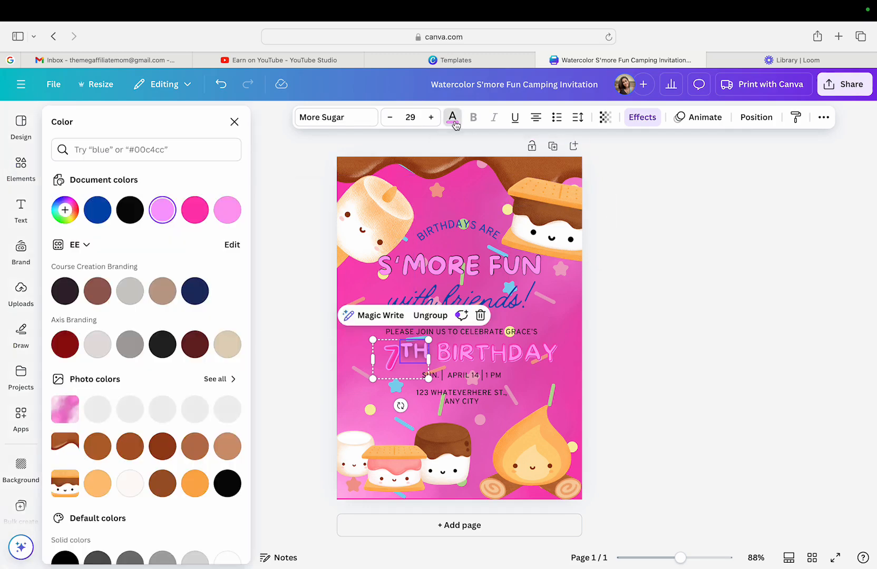
click(195, 210)
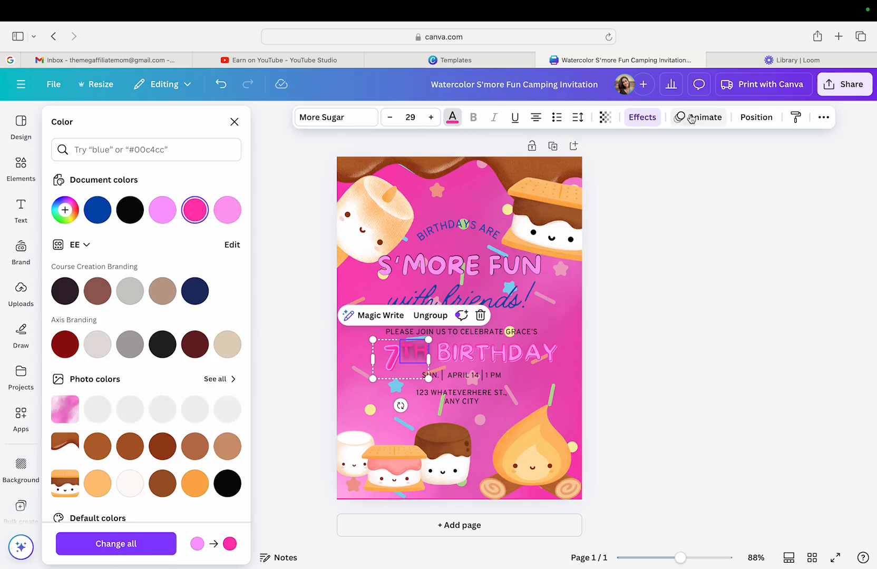
Apply the Splice text effect to the "TH" beside the 7
click(653, 120)
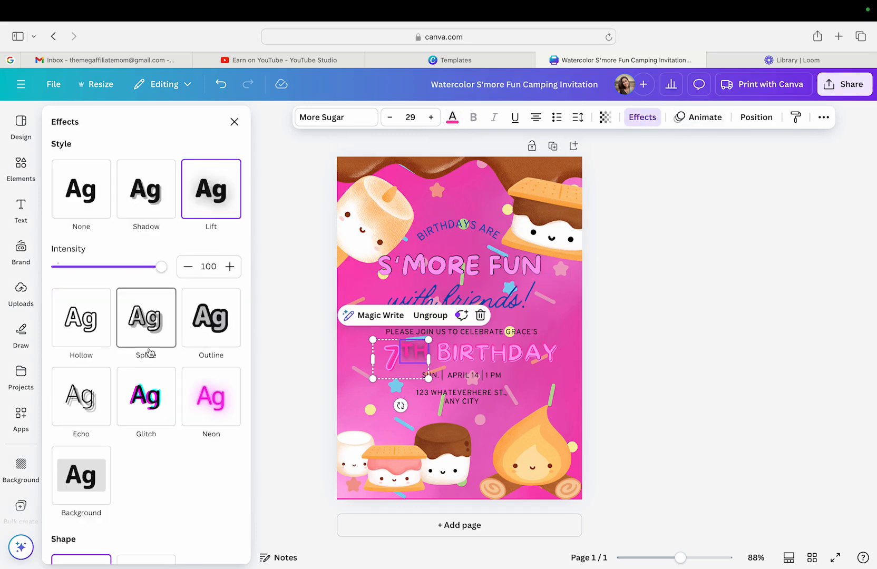
click(135, 338)
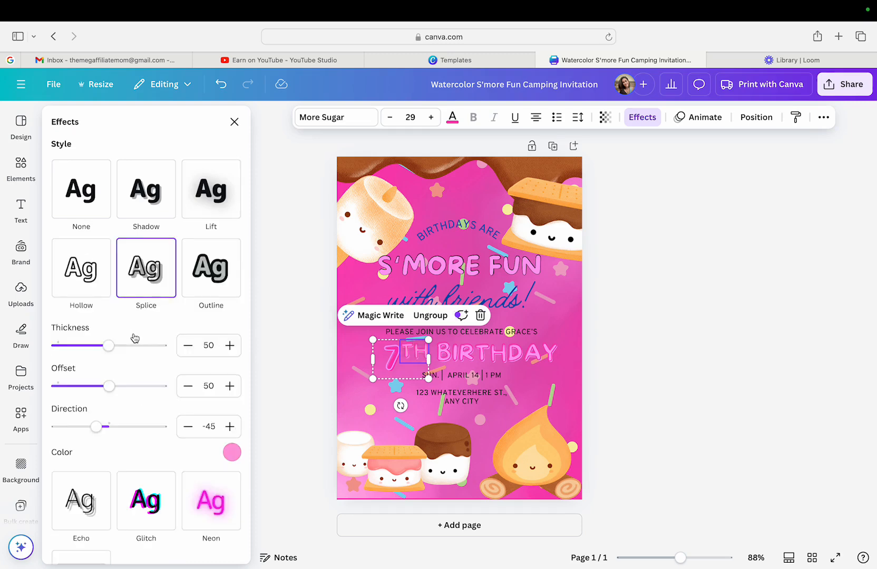
click(307, 357)
Enlarge the "7" to about font size 147 and place it at the invitation's left side, beside "TH"
click(414, 370)
click(390, 320)
click(396, 365)
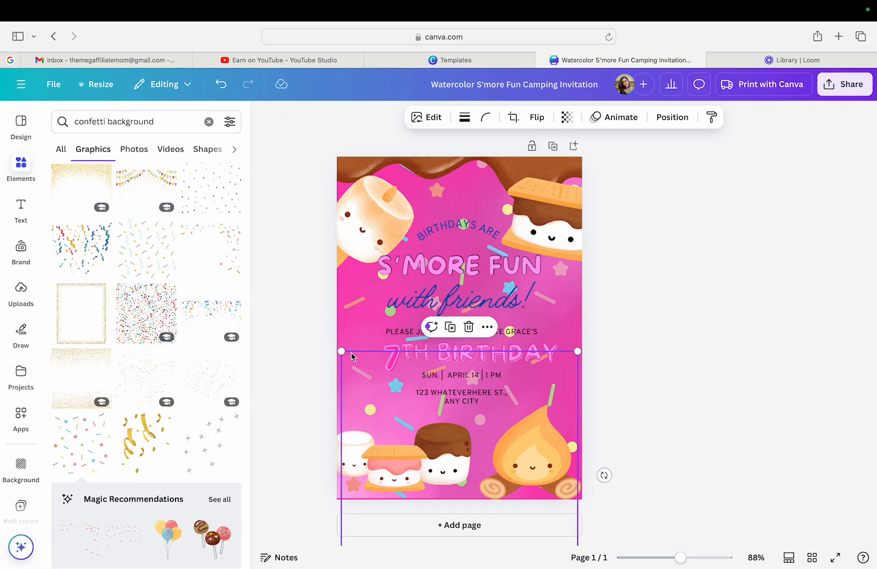
click(392, 367)
drag(401, 379, 433, 422)
drag(415, 390, 435, 456)
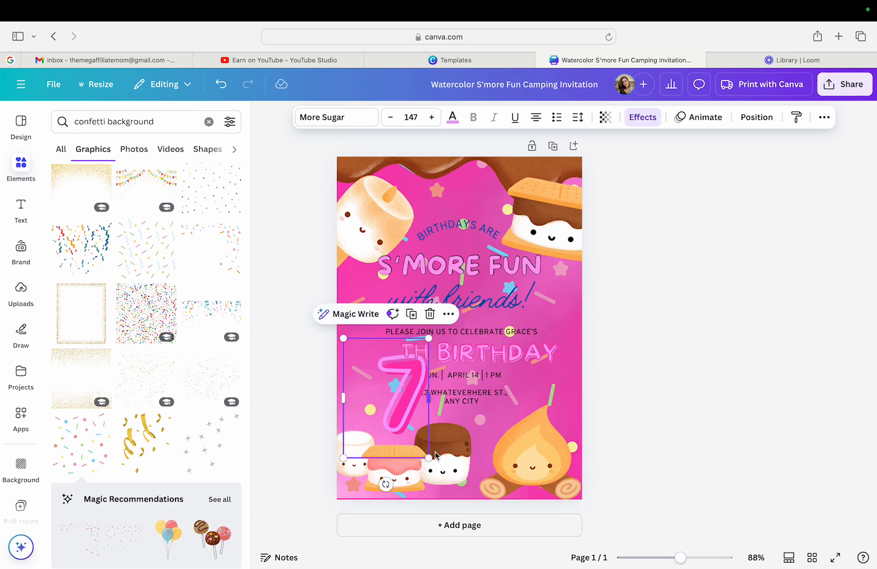
drag(410, 407, 382, 398)
Nudge "TH" and "BIRTHDAY" slightly to line them up beside the enlarged 7
mouse_move(424, 360)
mouse_down()
mouse_move(414, 369)
mouse_move(426, 360)
mouse_up()
click(507, 353)
drag(507, 352, 509, 357)
click(605, 383)
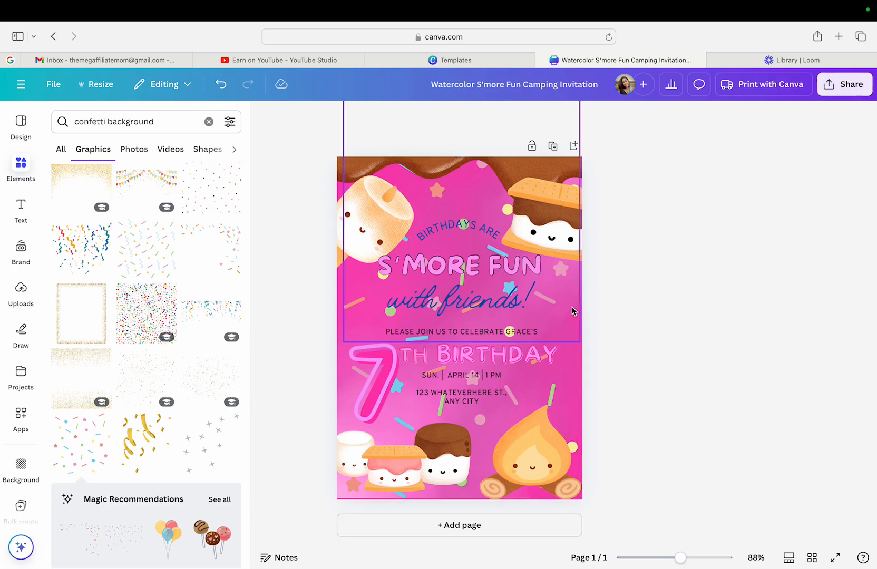
Set the transparency of the confetti graphic on the upper half of the invitation to 42
click(577, 280)
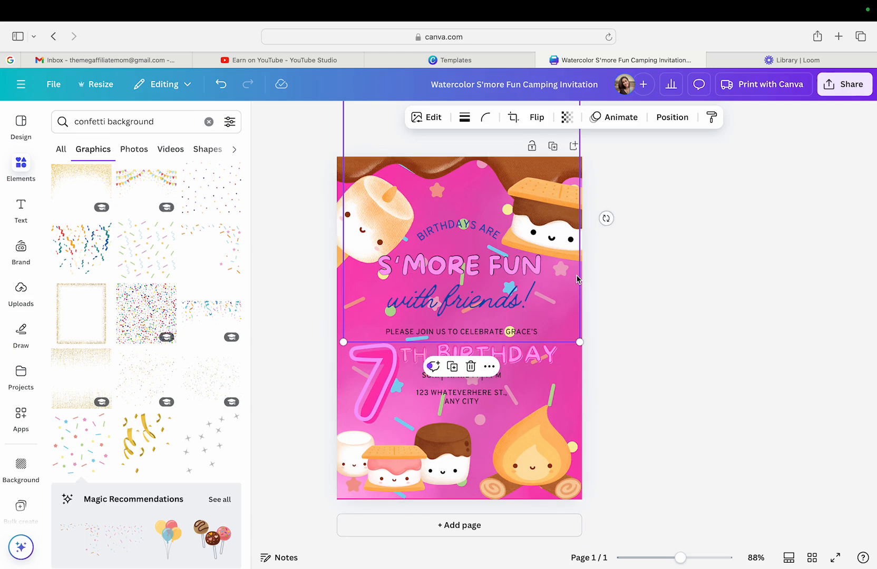
click(567, 118)
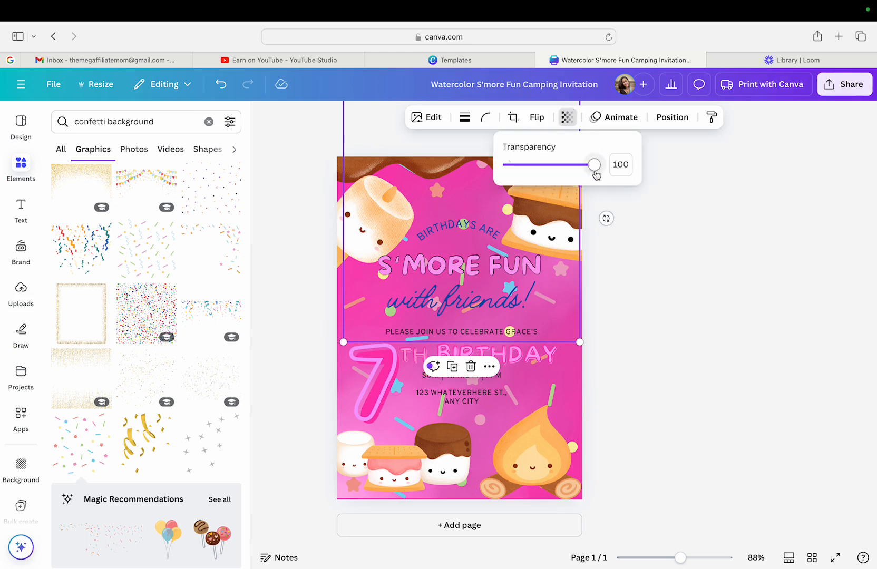
drag(594, 165, 546, 168)
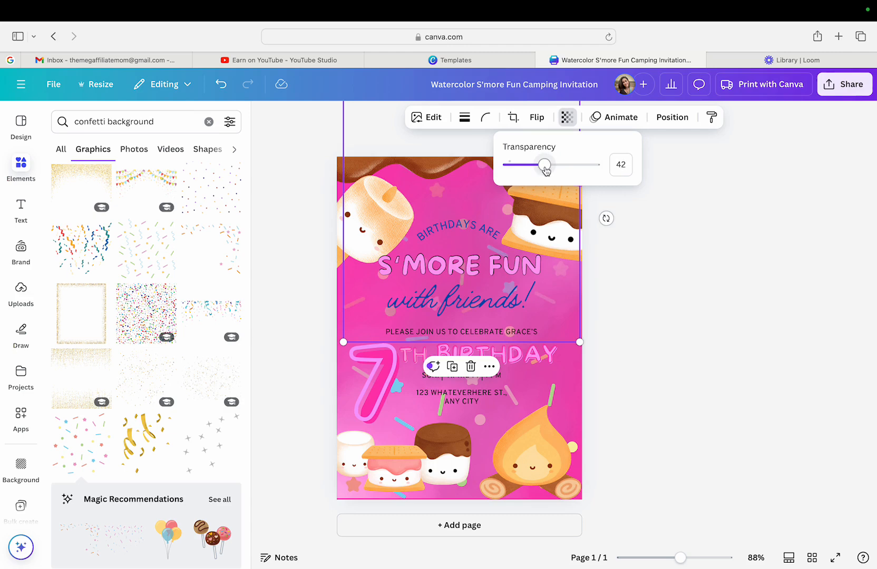
click(639, 353)
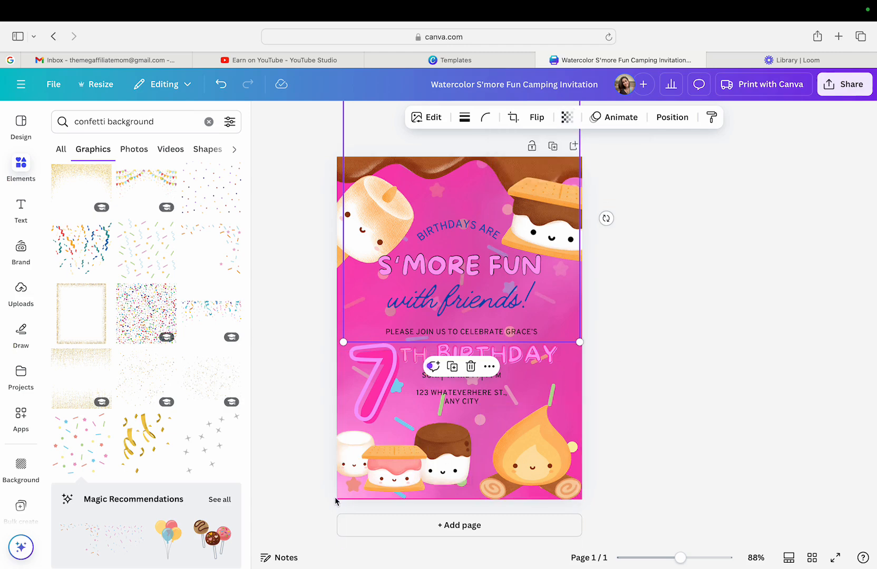
Set the transparency of the confetti graphic on the lower half of the invitation to 42
click(574, 377)
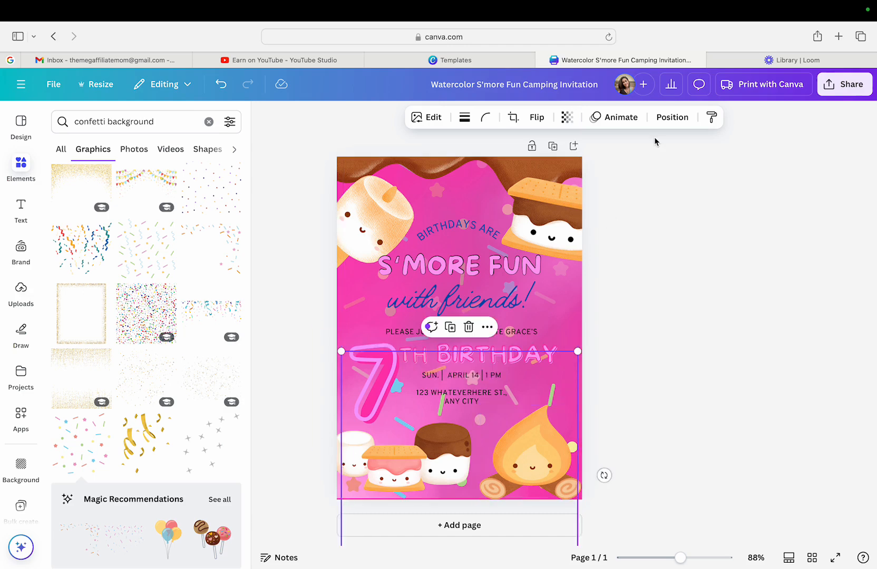
click(566, 119)
drag(592, 161, 545, 168)
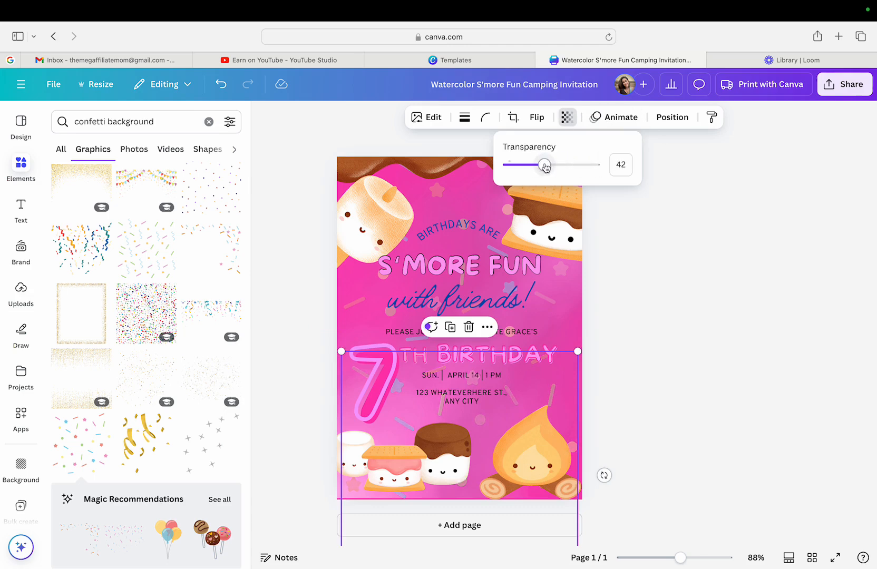
click(687, 367)
click(688, 366)
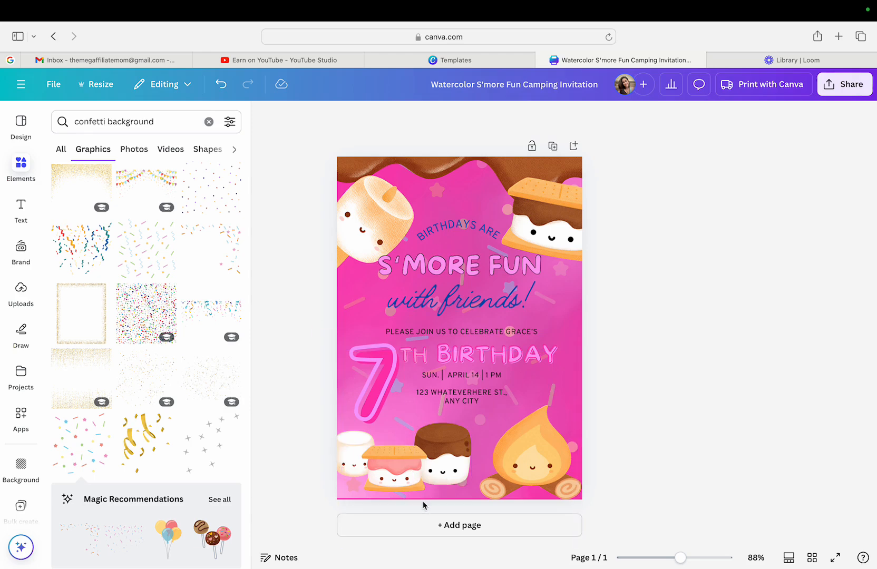
click(538, 454)
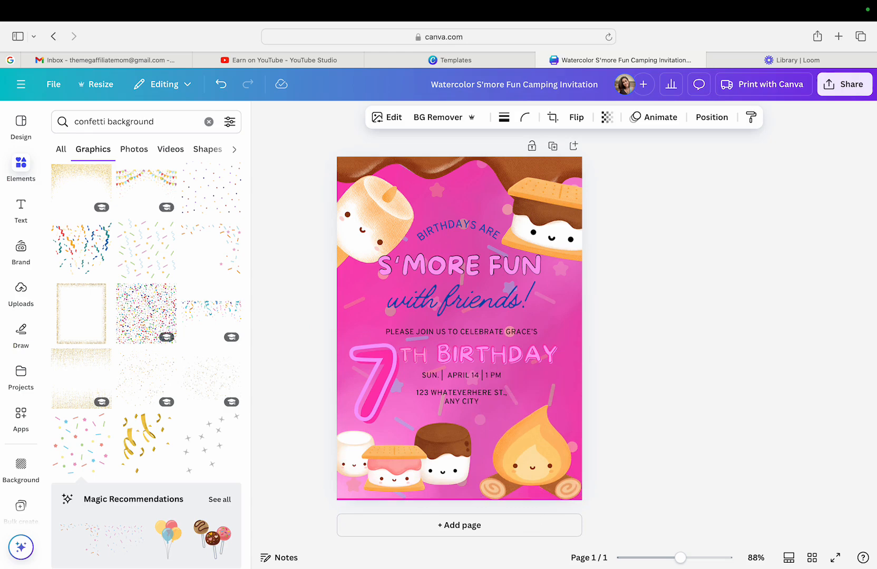
click(639, 298)
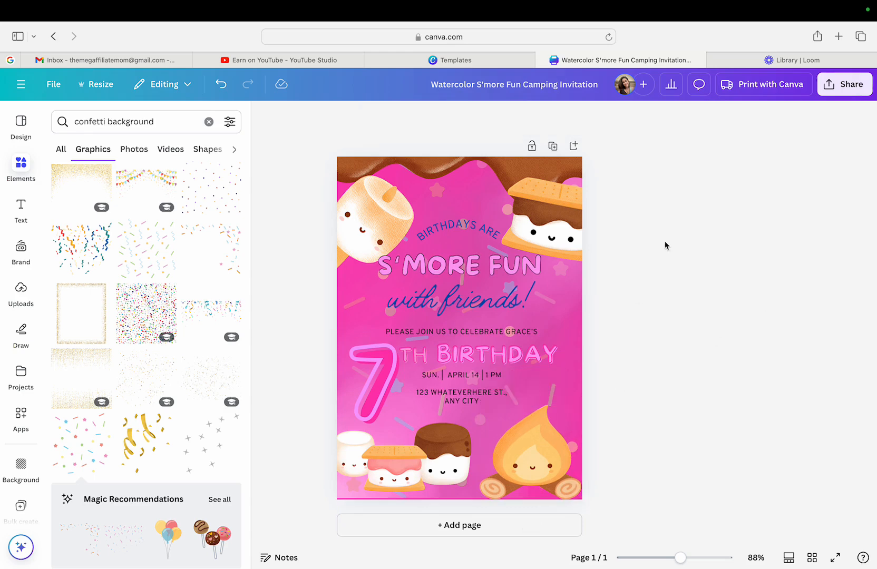
Align "BIRTHDAYS ARE", "S'MORE FUN", "with friends!" and the event details text to a common horizontal center
click(480, 226)
shift+click(486, 263)
shift+click(490, 298)
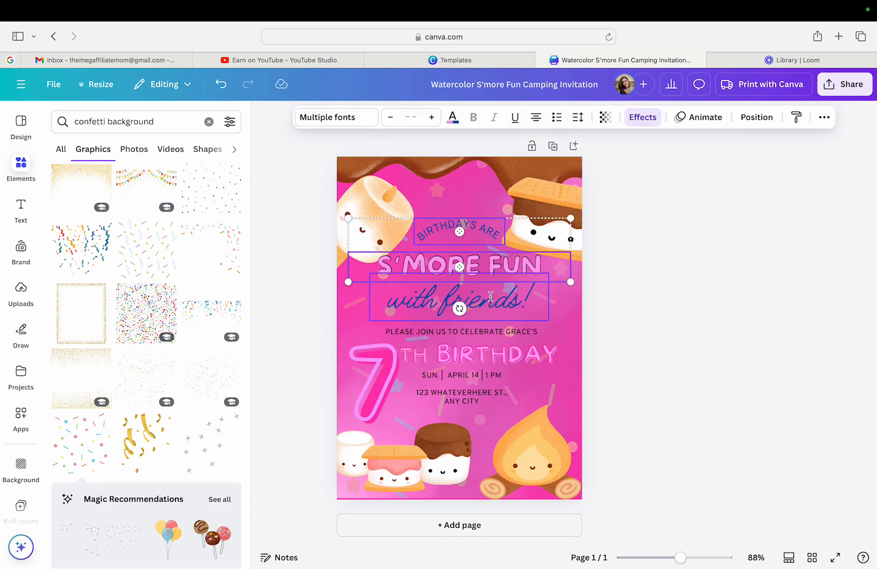
shift+click(492, 331)
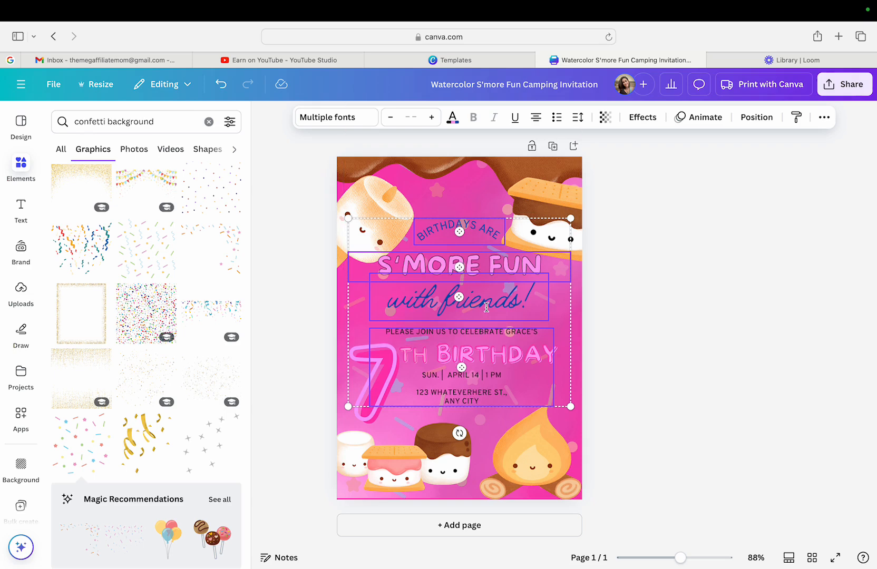
right_click(474, 386)
mouse_move(501, 368)
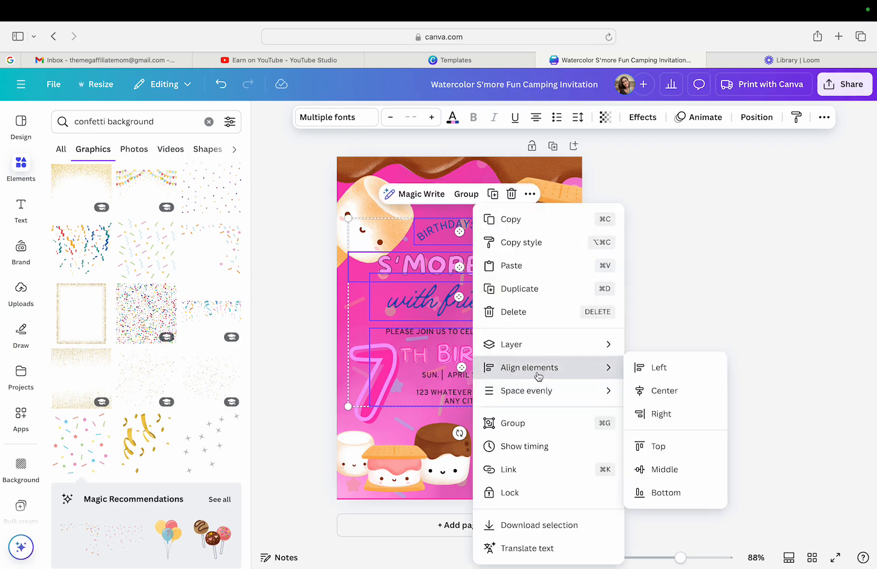
click(675, 401)
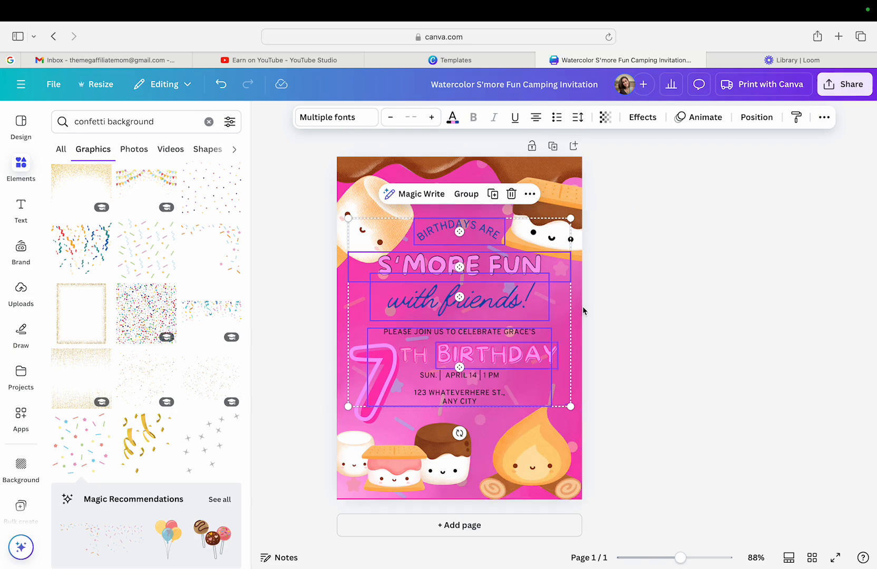
click(630, 298)
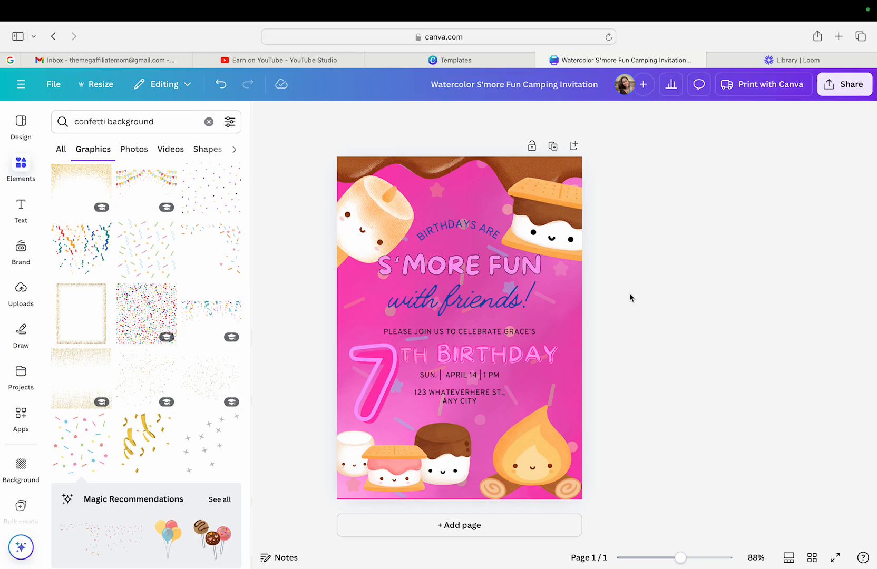
Nudge "S'MORE FUN" down slightly so it sits closer to "with friends!"
click(514, 272)
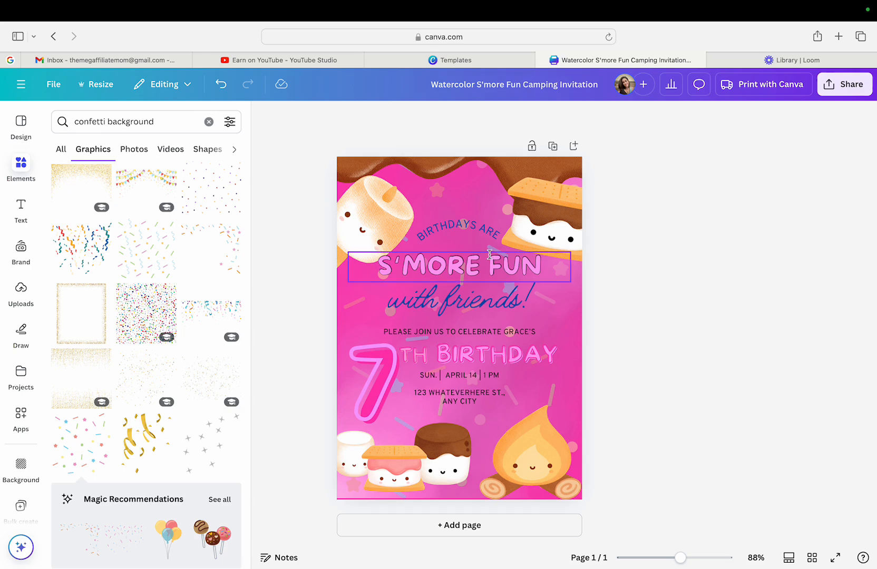
key(Down)
key(Down)
key(Down)
key(Down)
key(Down)
key(Down)
key(Down)
key(Down)
key(Down)
key(Down)
key(Down)
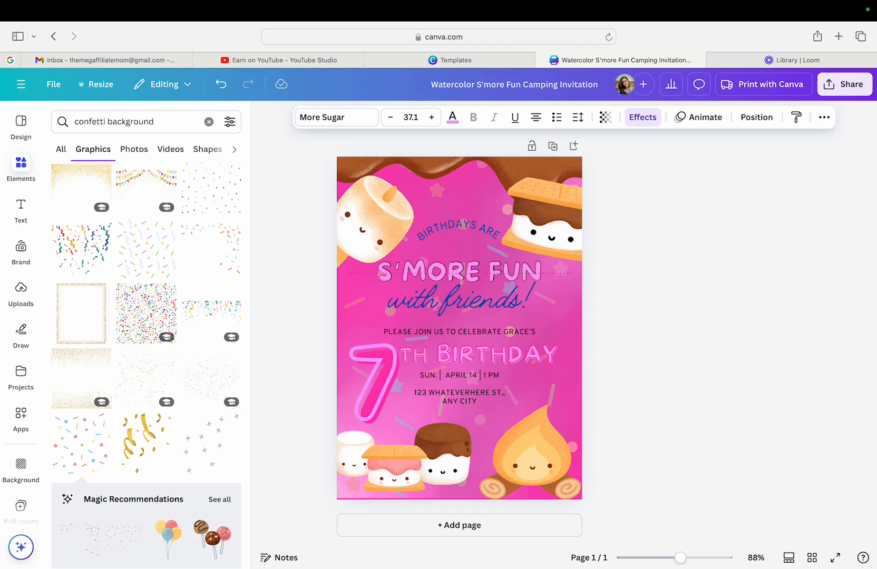
key(Up)
key(Up)
key(Up)
key(Up)
key(Up)
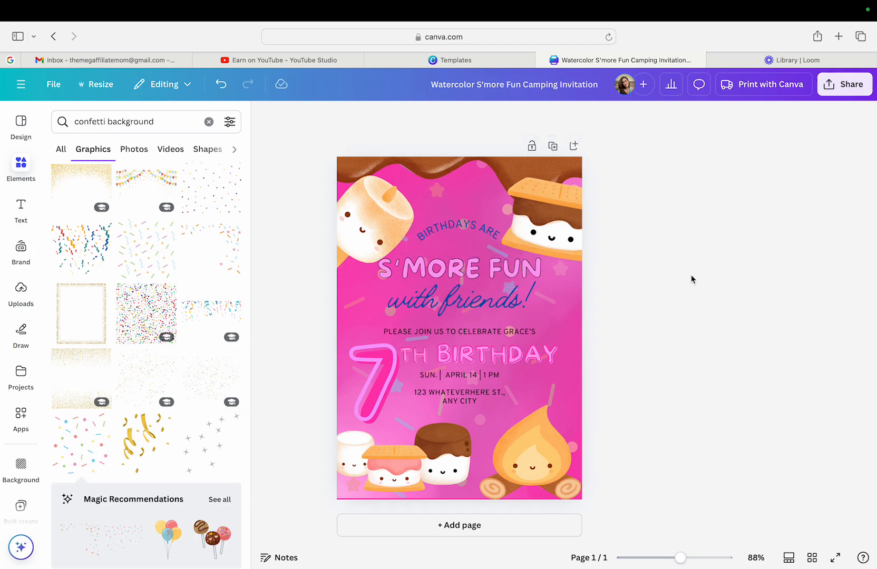
Nudge the curved "BIRTHDAYS ARE" text down slightly, closer to "S'MORE FUN"
click(446, 222)
key(Down)
key(Down)
key(Down)
key(Down)
key(Down)
key(Down)
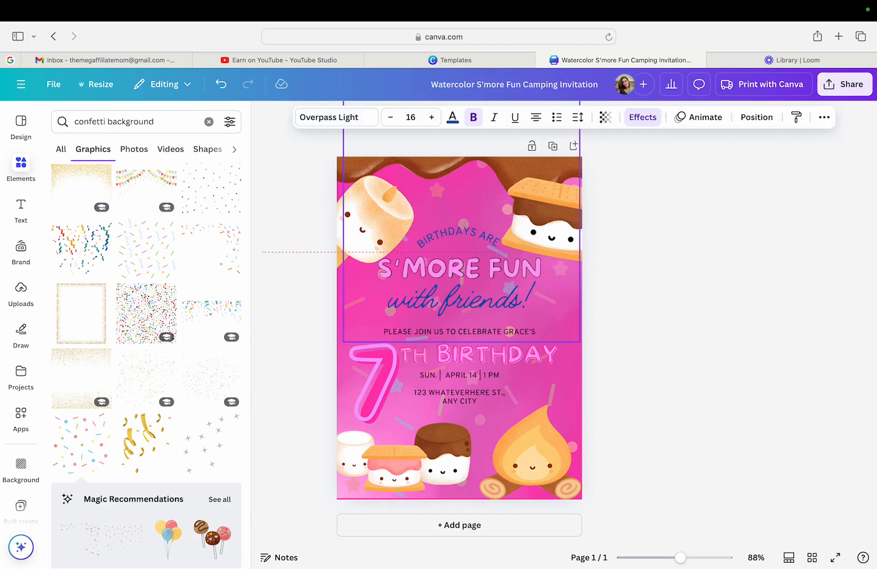
key(Down)
key(Down)
key(Down)
click(623, 330)
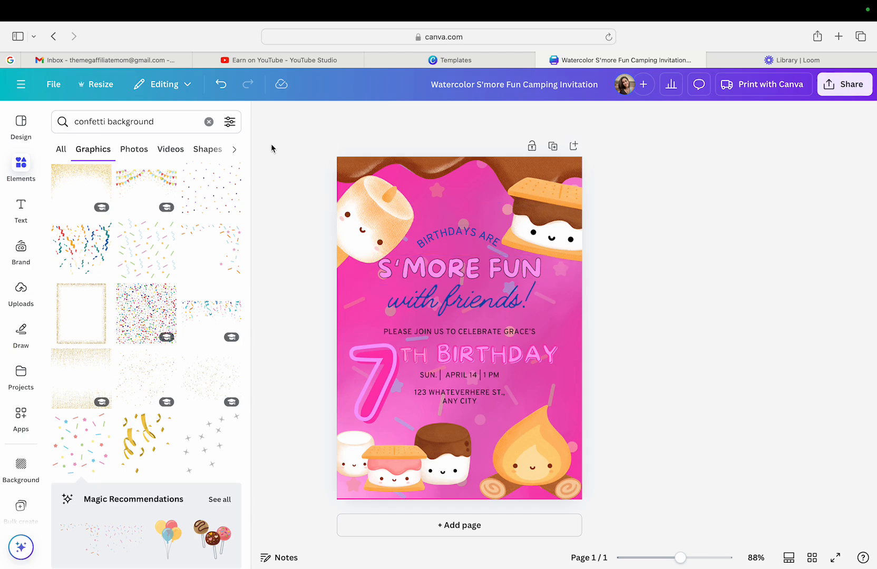
Clear the confetti background search and close the element library
click(209, 122)
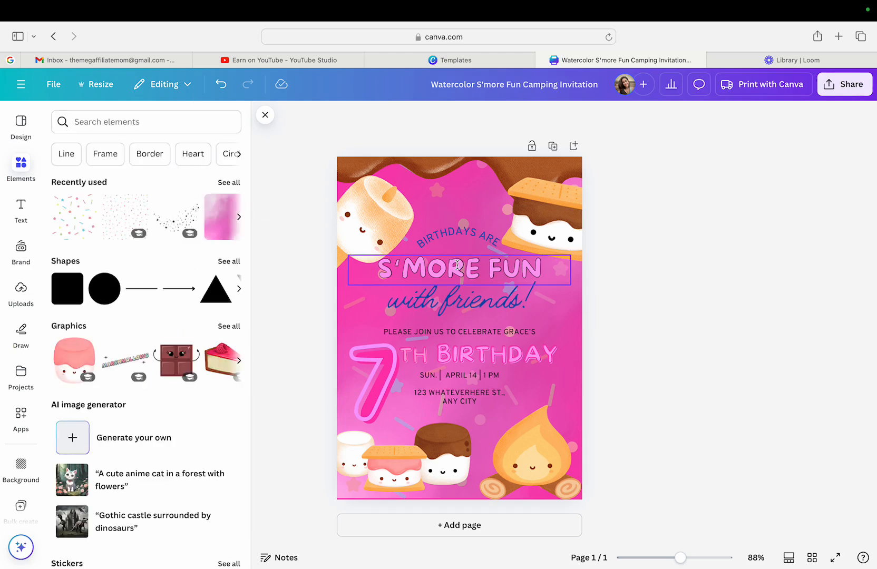
click(266, 116)
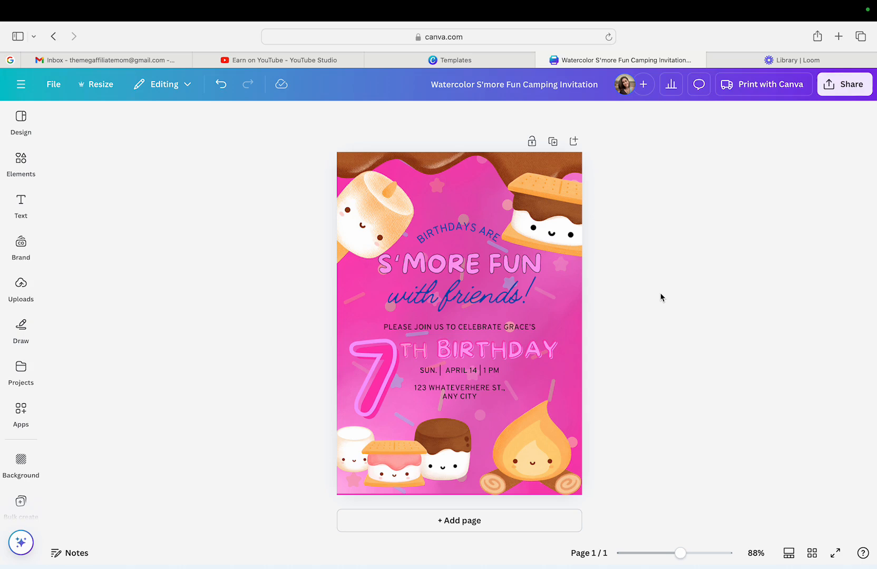
Shift the upper-right s'more further into its corner and flip the chocolate drip along the invitation's top edge horizontally
drag(578, 226, 585, 215)
mouse_move(466, 172)
mouse_down()
mouse_move(429, 168)
mouse_move(449, 172)
mouse_up()
click(475, 116)
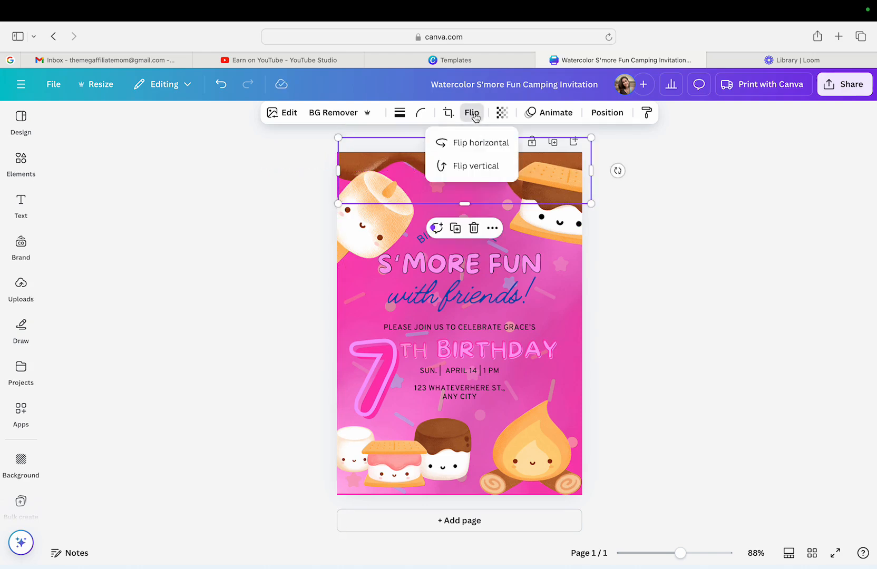
click(474, 143)
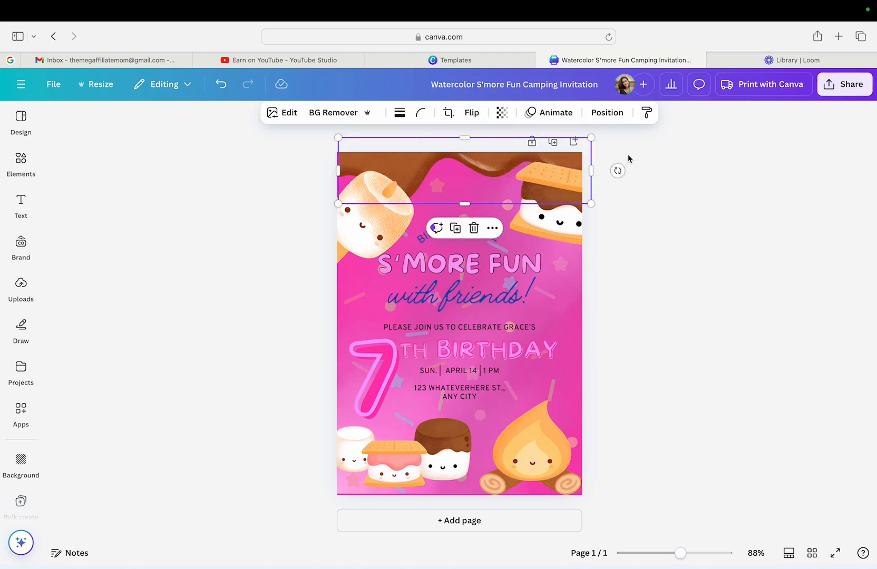
Move the upper-right s'more back inward and shift the upper-left marshmallow slightly to the right
click(584, 195)
drag(584, 195, 574, 198)
click(725, 235)
mouse_move(406, 213)
mouse_down()
mouse_move(408, 196)
mouse_move(409, 212)
mouse_up()
click(711, 187)
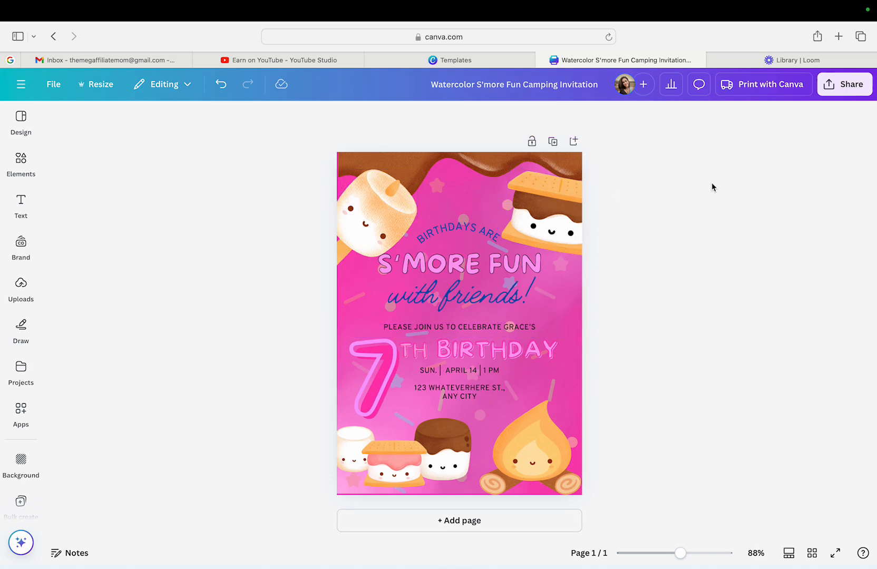